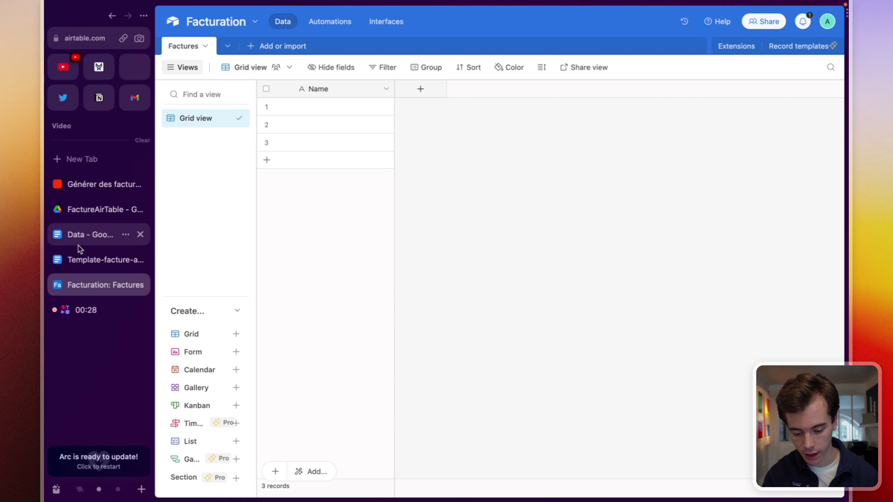
Step: Review the Data document in Google Docs and create a blank table named Banques in the Airtable Facturation base
left_click(78, 242)
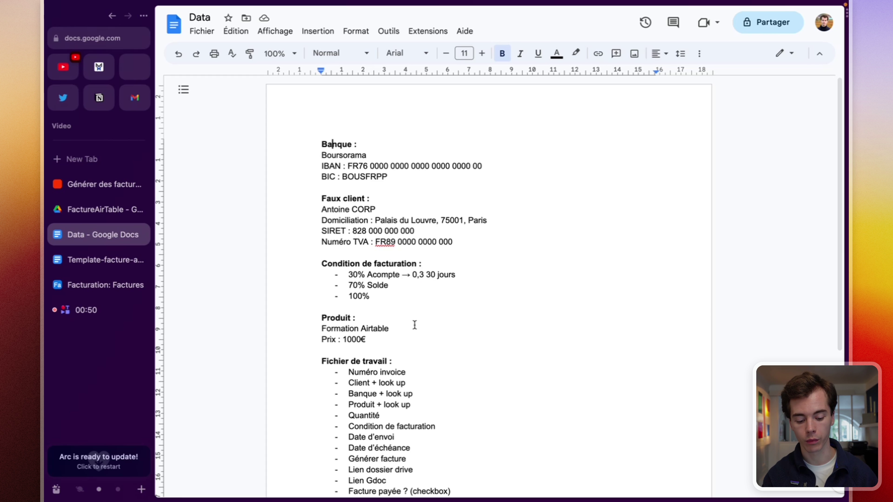
scroll(410, 324, "down", 1)
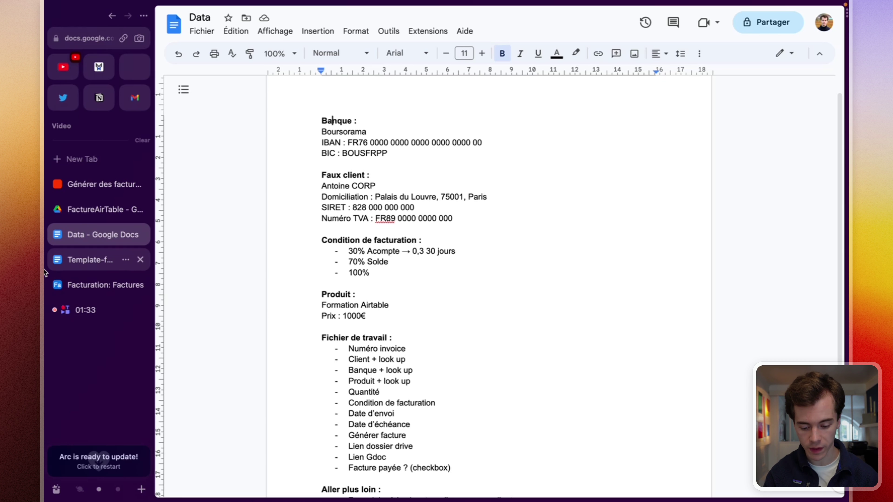
left_click(98, 283)
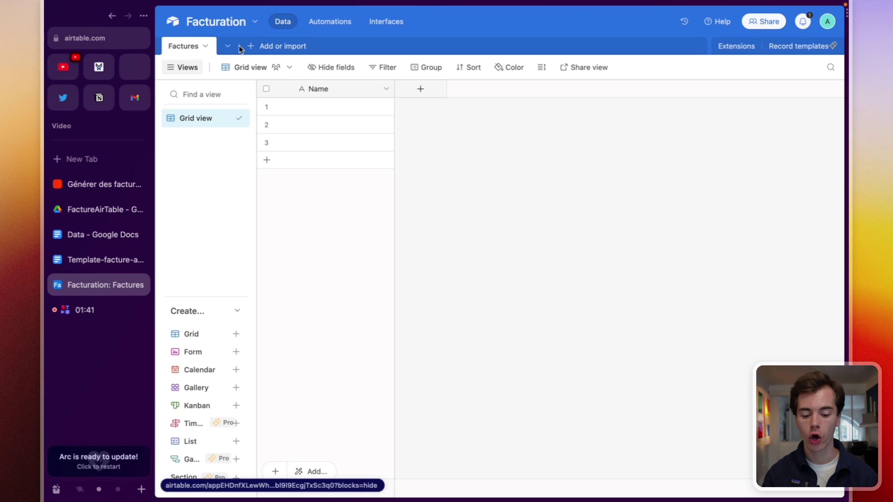
left_click(262, 46)
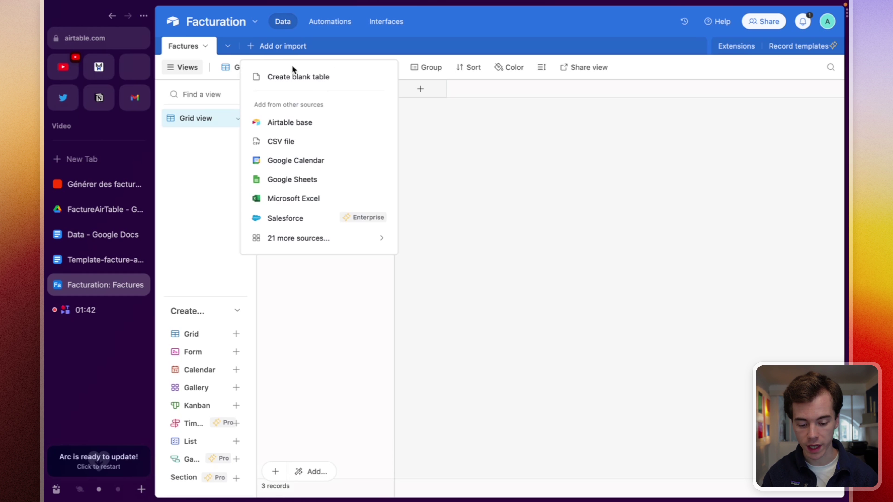
left_click(321, 78)
type("Banques")
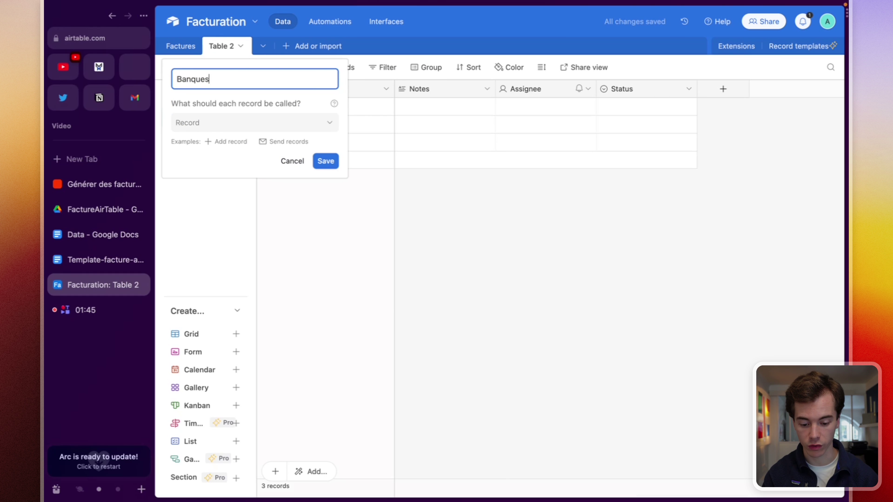
key("Return")
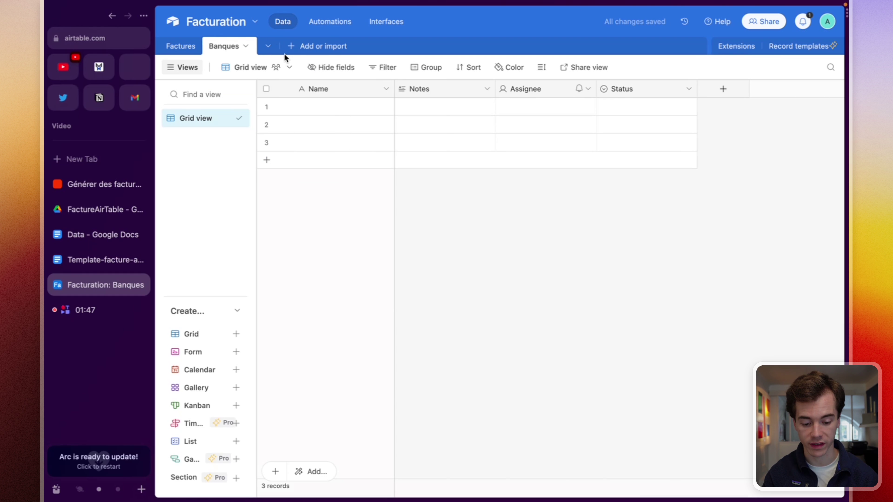
Step: Add another blank table to the Facturation base and name it Produit
left_click(295, 48)
left_click(321, 76)
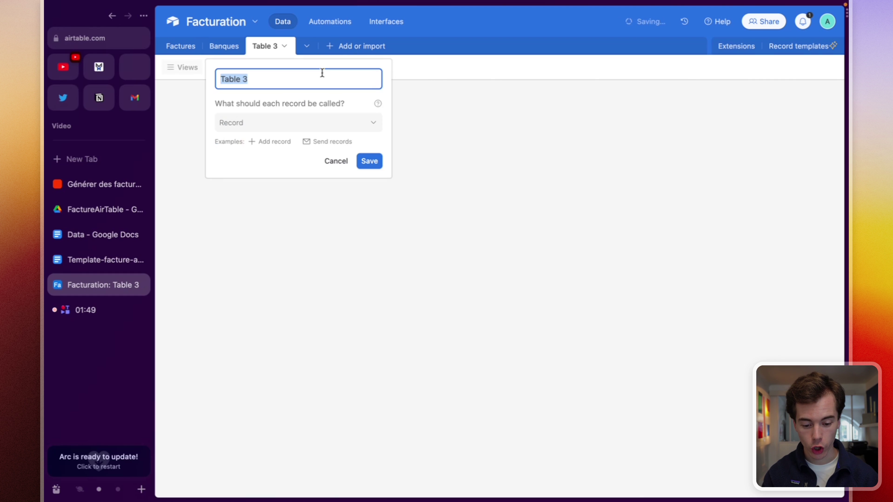
type("Produit")
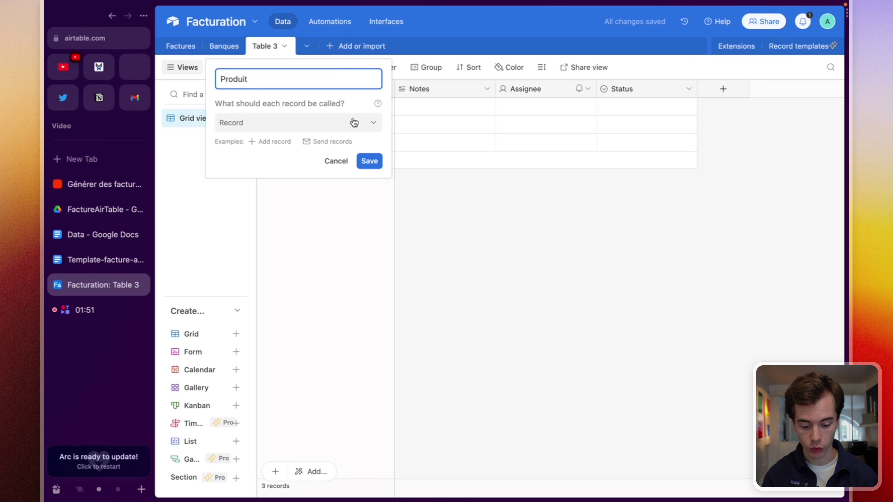
left_click(367, 162)
Step: Add a blank table named Conditions de facturation to the base
left_click(353, 49)
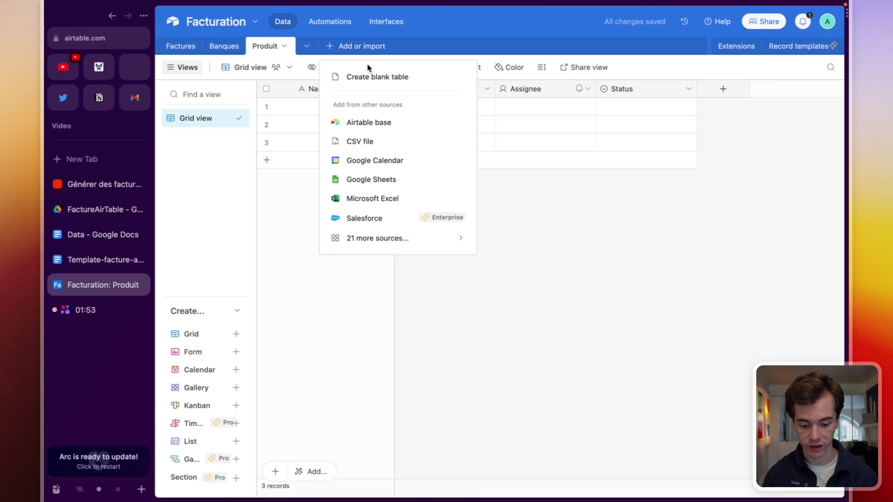
left_click(368, 75)
type("Conditions")
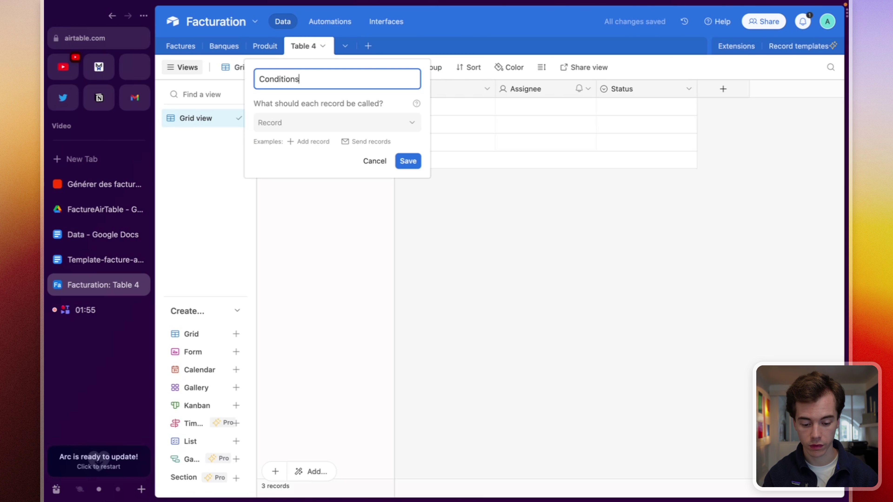
type(" de facturation")
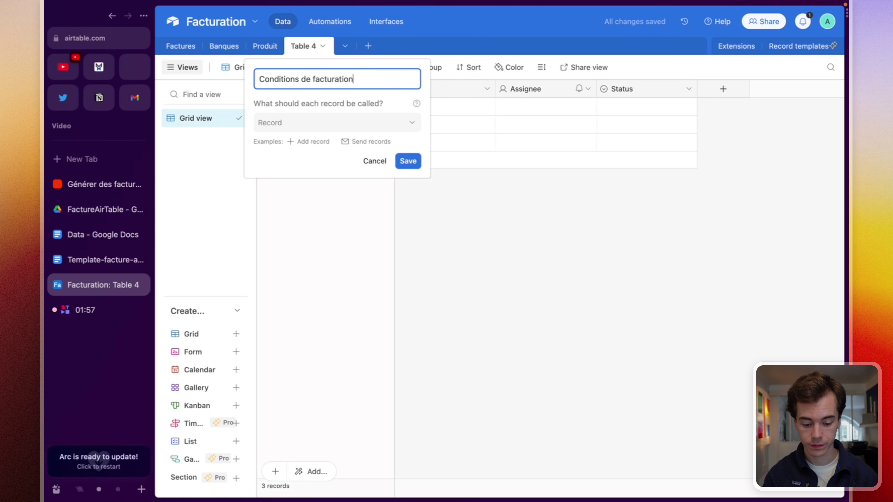
key("Return")
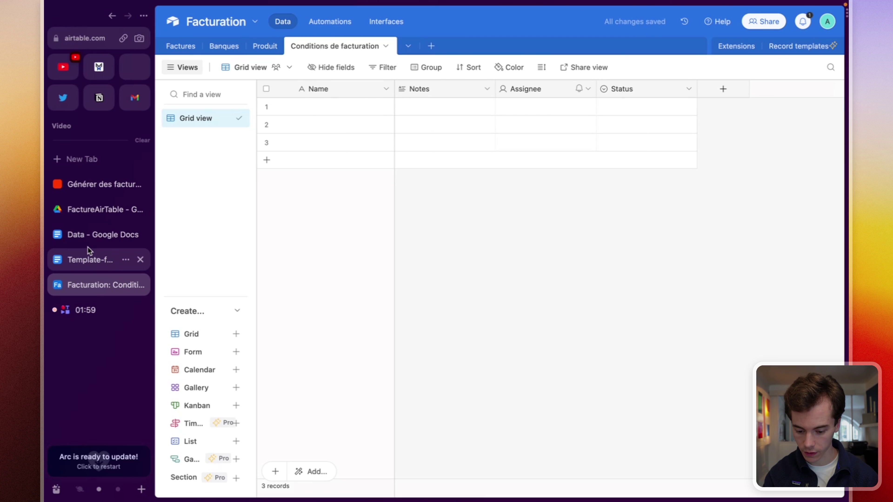
Step: Check the Data document in Google Docs again and add a blank table named Client to the Airtable base
left_click(88, 261)
left_click(91, 235)
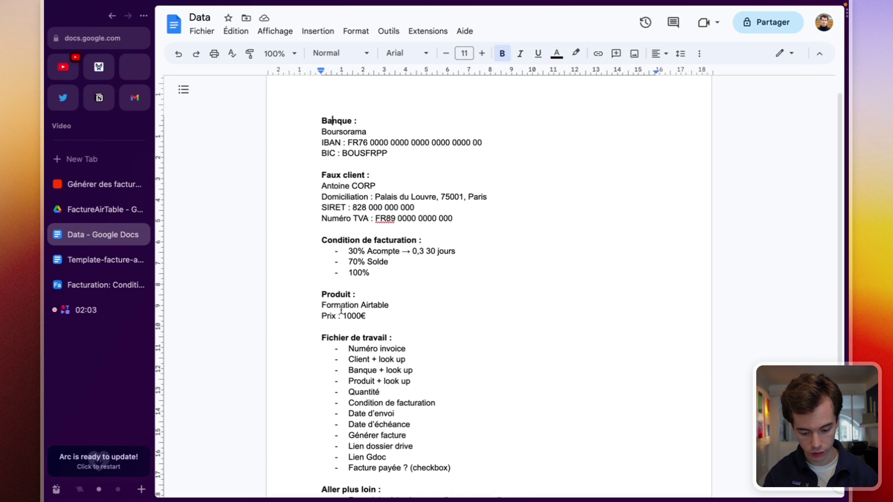
left_click(80, 284)
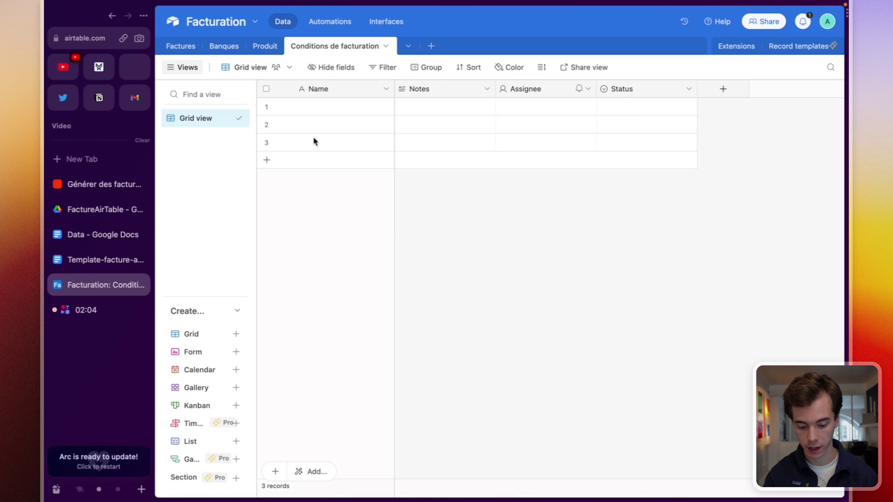
left_click(431, 49)
left_click(454, 82)
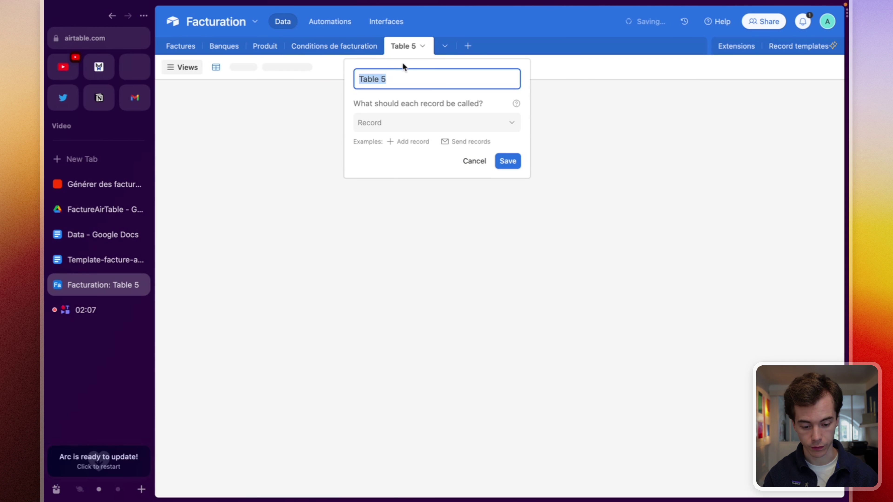
type("Client")
key("Return")
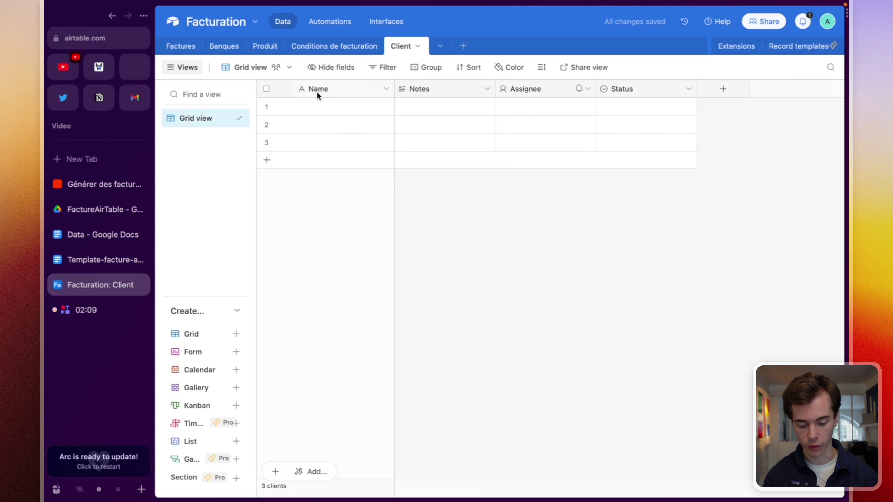
Step: Rename the Client table's primary field to nom-client
double_click(329, 87)
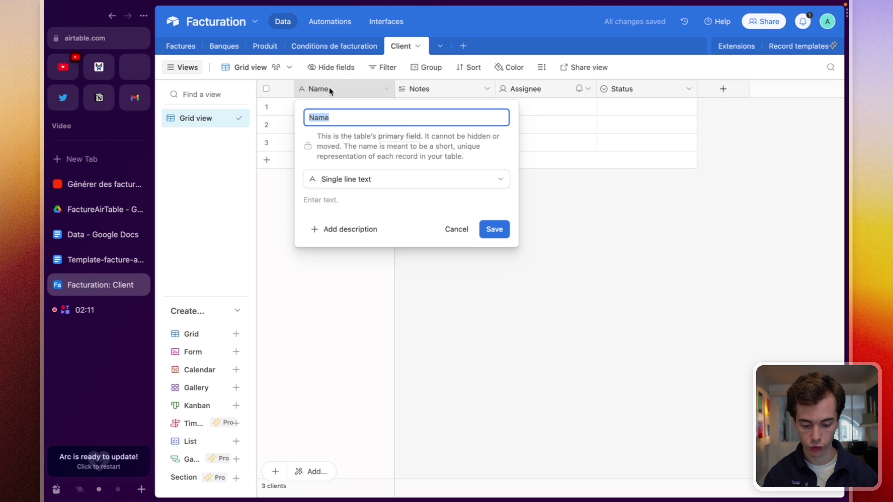
type("nom-client")
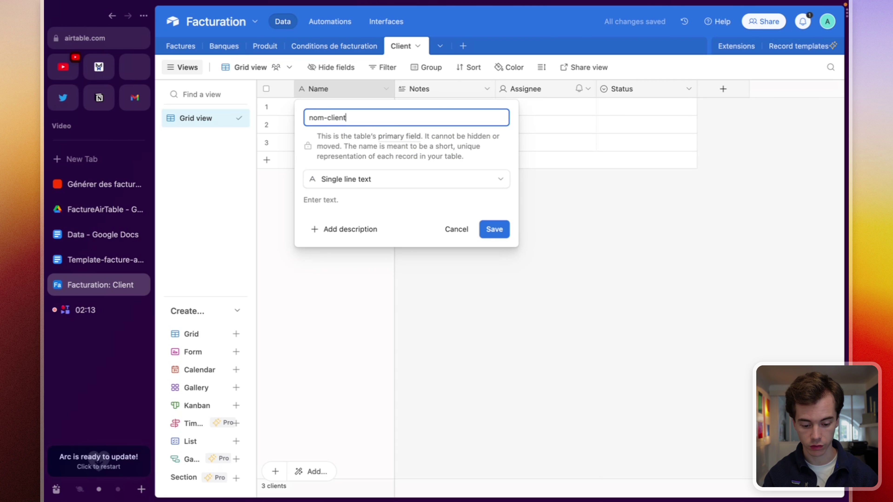
key("Return")
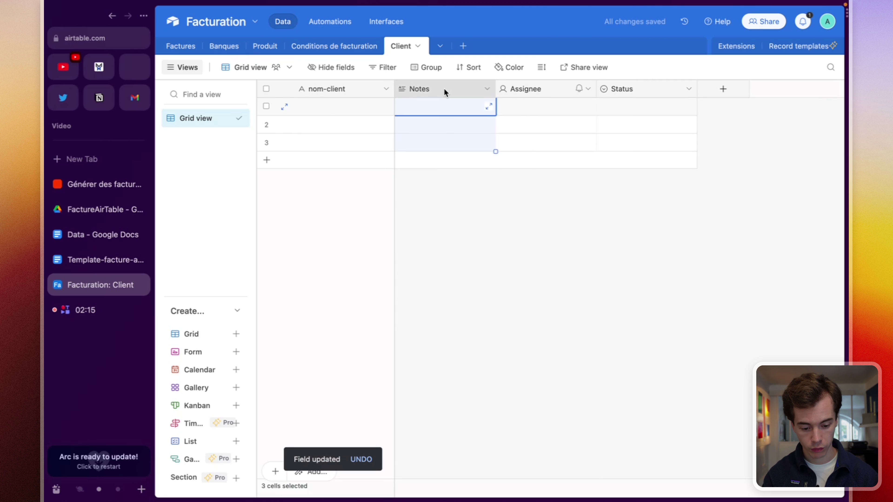
Step: Change the Client table's Notes field into a Number field named SIRET with Integer formatting and negative numbers allowed
double_click(443, 88)
type("IBAN")
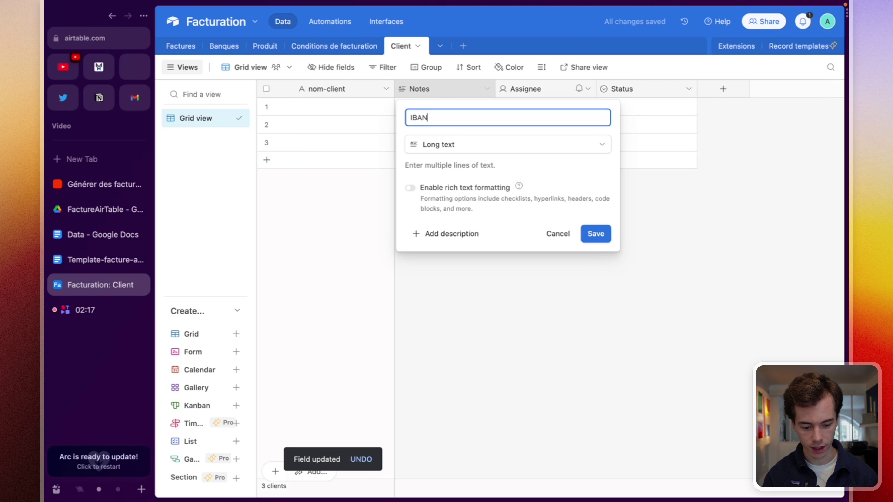
type("SIRET")
left_click(461, 144)
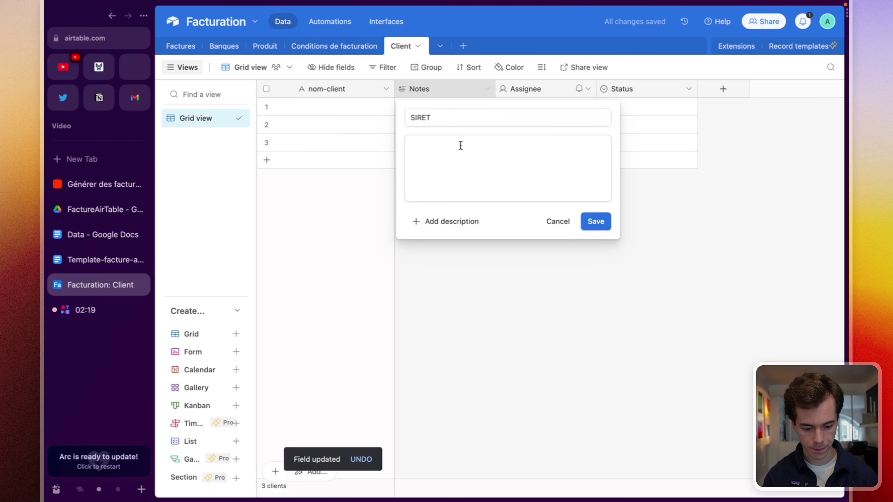
scroll(467, 268, "down", 5)
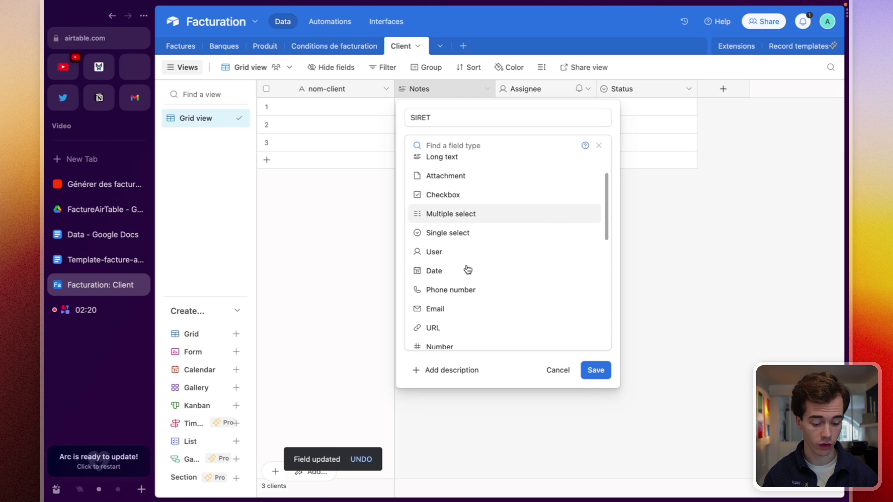
scroll(468, 269, "down", 1)
left_click(459, 283)
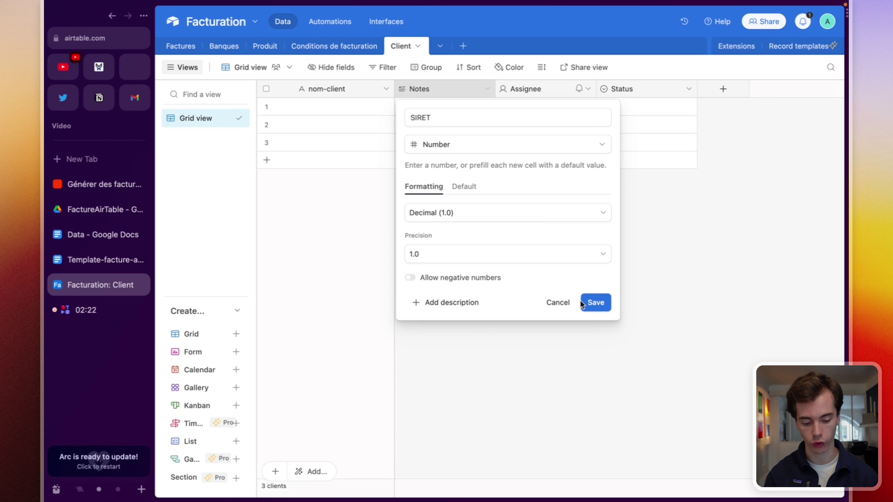
left_click(452, 214)
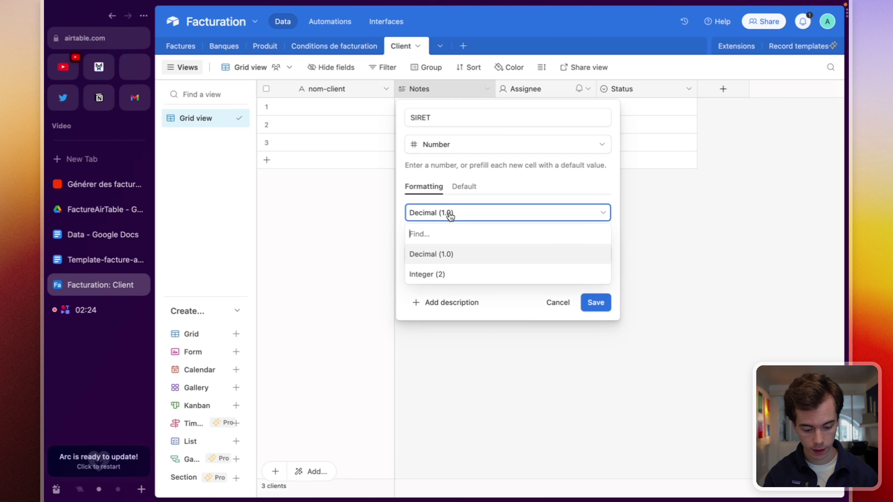
left_click(447, 274)
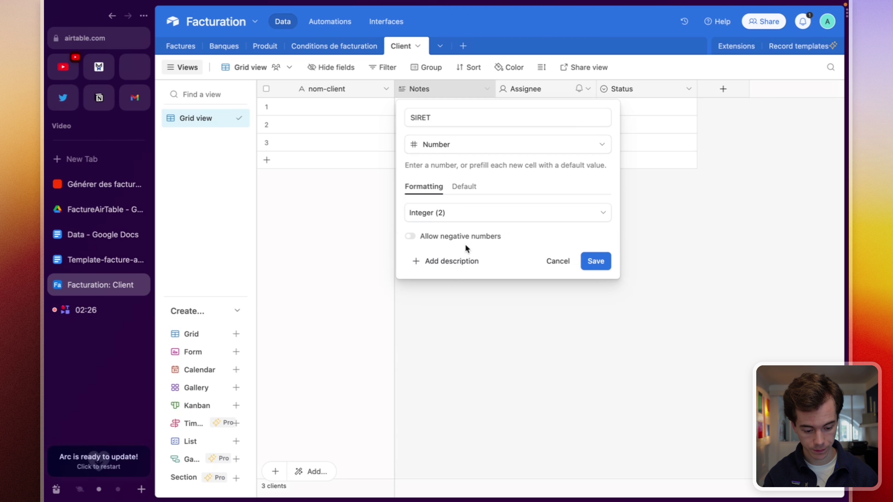
left_click(409, 236)
left_click(595, 260)
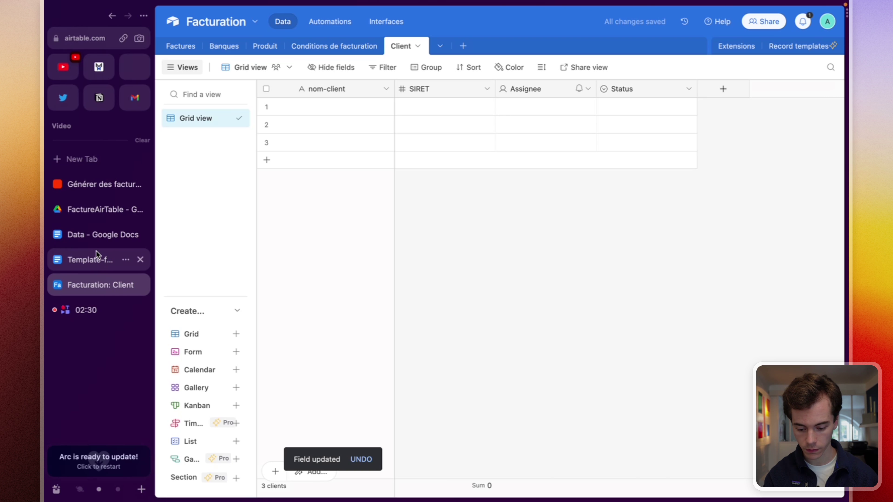
Step: Check the client details in the Google Docs Data document and change Airtable's Assignee field into a Single line text field named Domiciliation-client
left_click(79, 225)
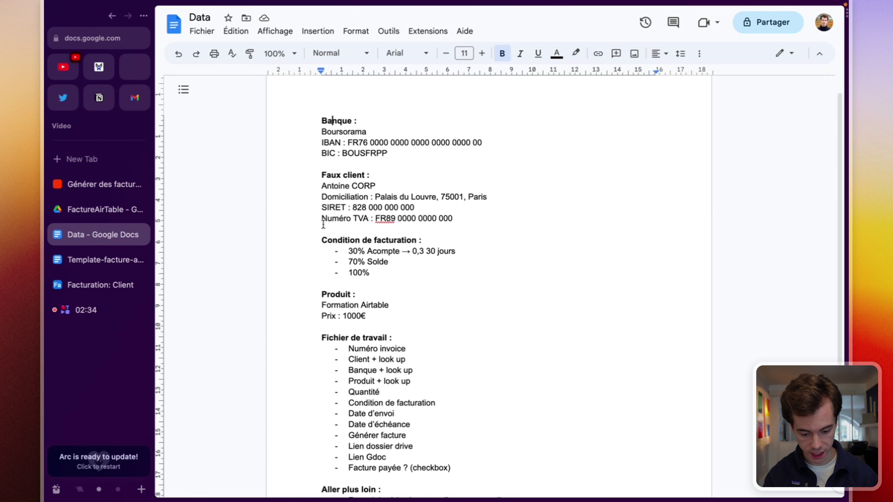
left_click(79, 285)
left_click(531, 87)
double_click(531, 86)
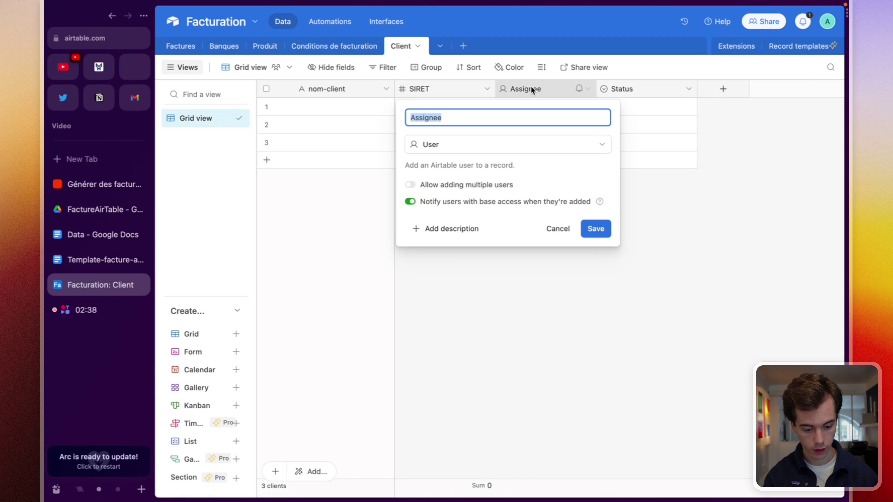
type("Domiciliatio")
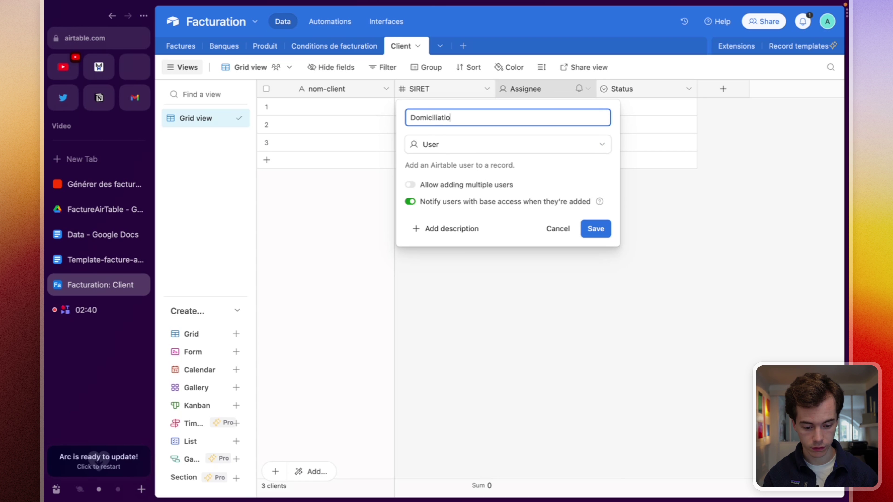
type("n-client")
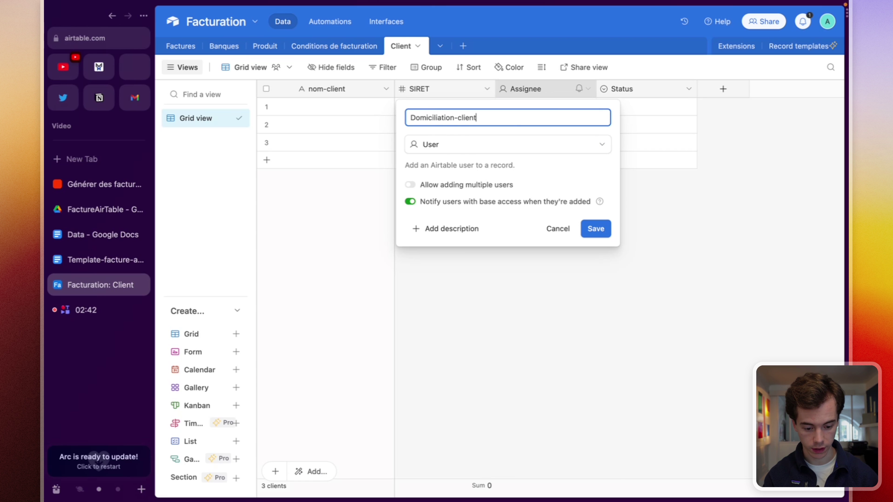
left_click(485, 146)
left_click(467, 186)
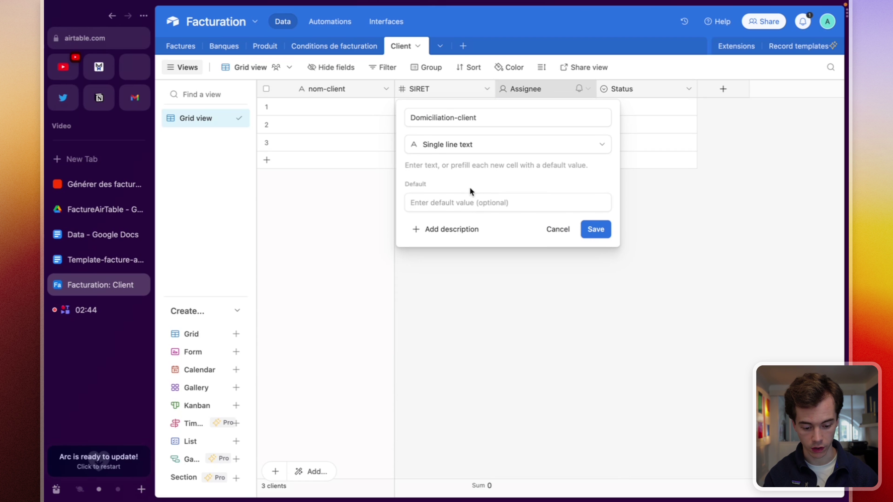
left_click(597, 230)
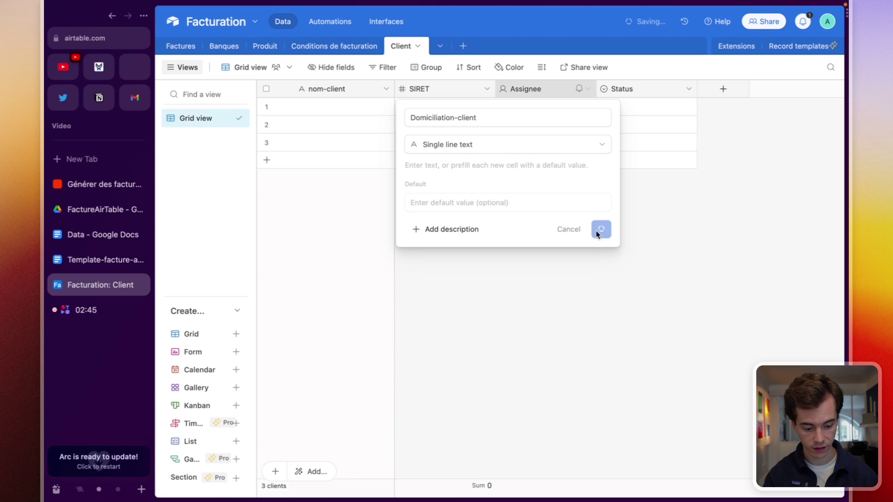
Step: Change the Client table's Status field into a Single line text field named N° TVA
double_click(650, 87)
type("N")
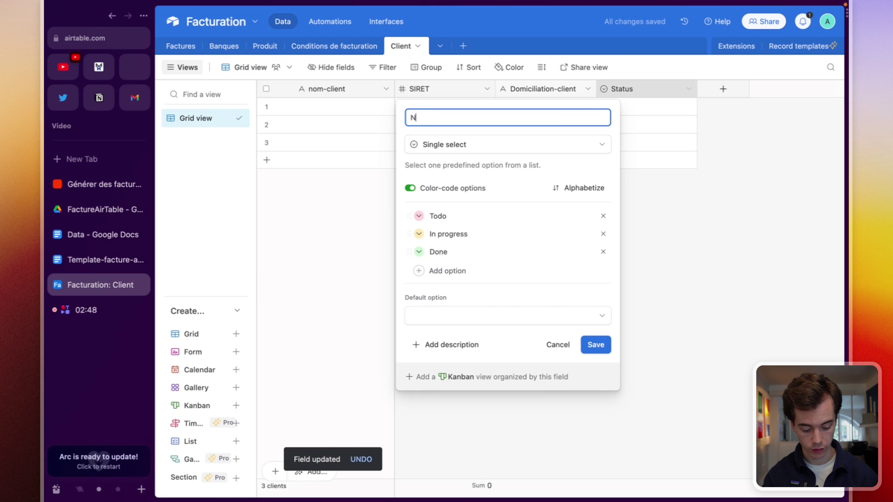
type("°")
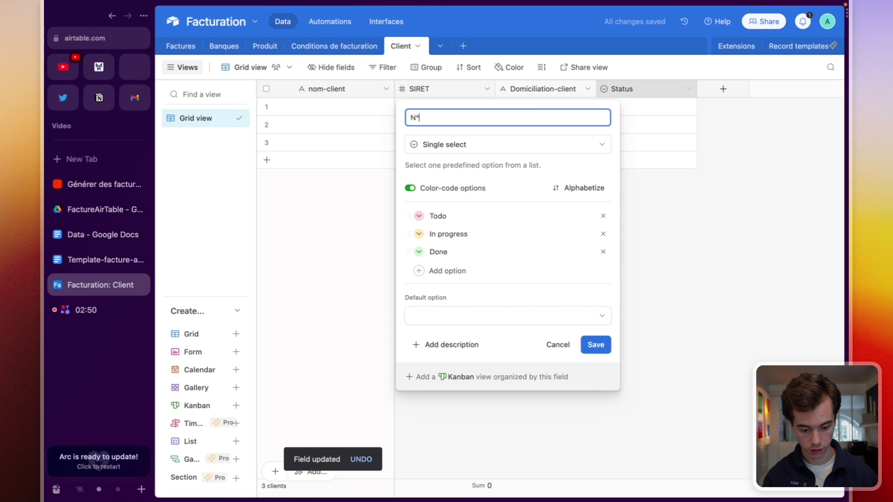
type(" TVA")
left_click(507, 146)
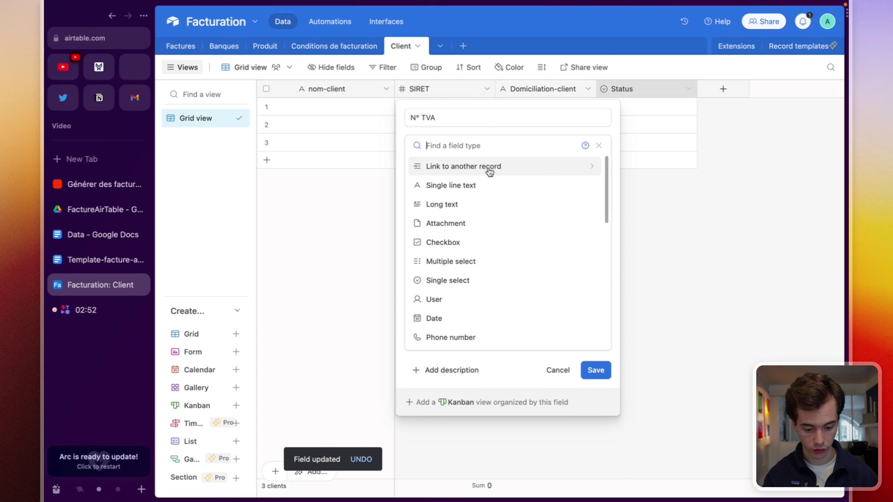
left_click(480, 185)
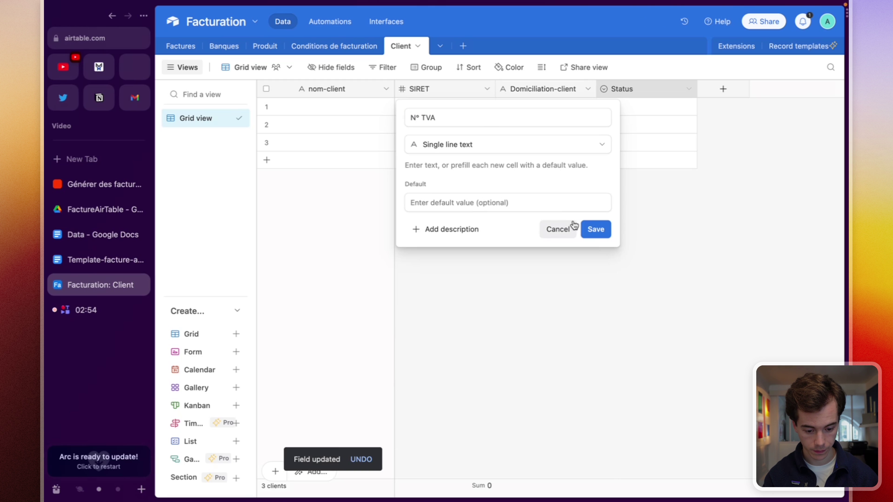
left_click(600, 231)
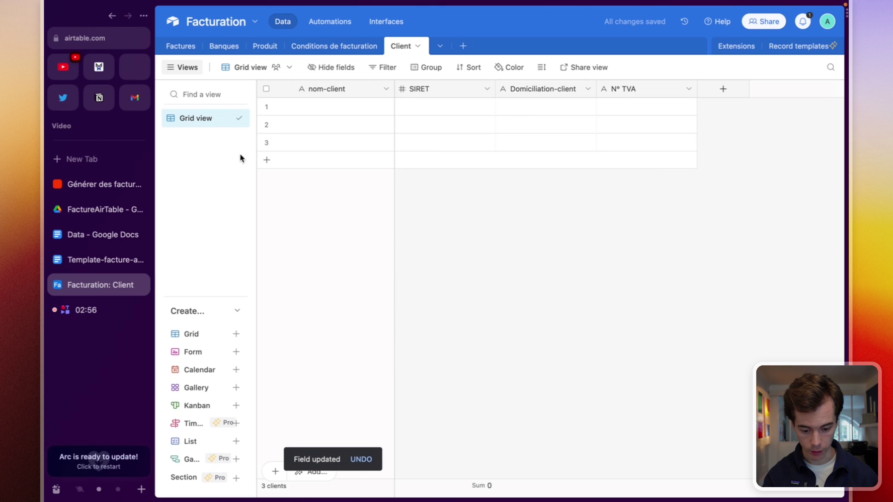
Step: Copy the sample client's name from the Google Docs Data document into nom-client of the first record in Airtable's Client table
left_click(89, 235)
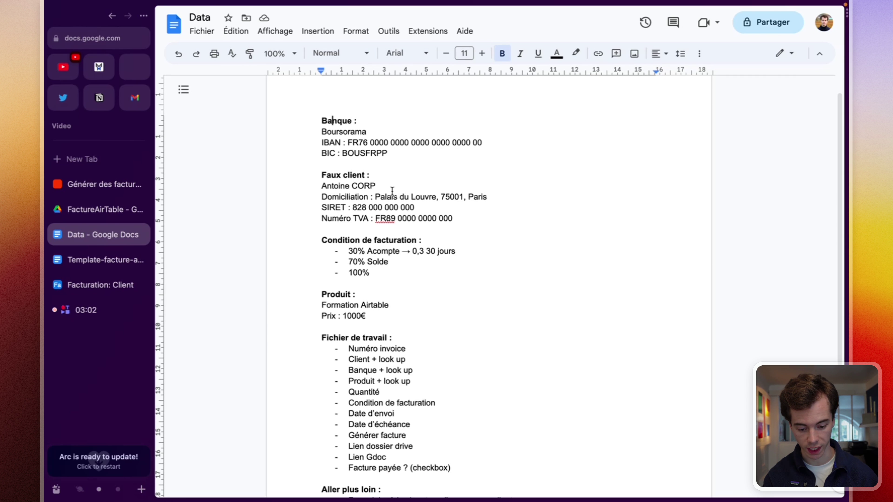
triple_click(348, 186)
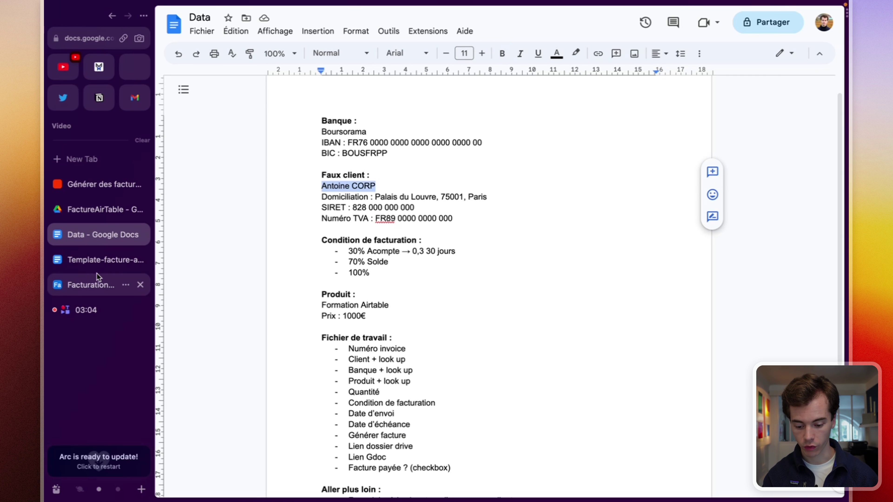
left_click(92, 285)
left_click(334, 105)
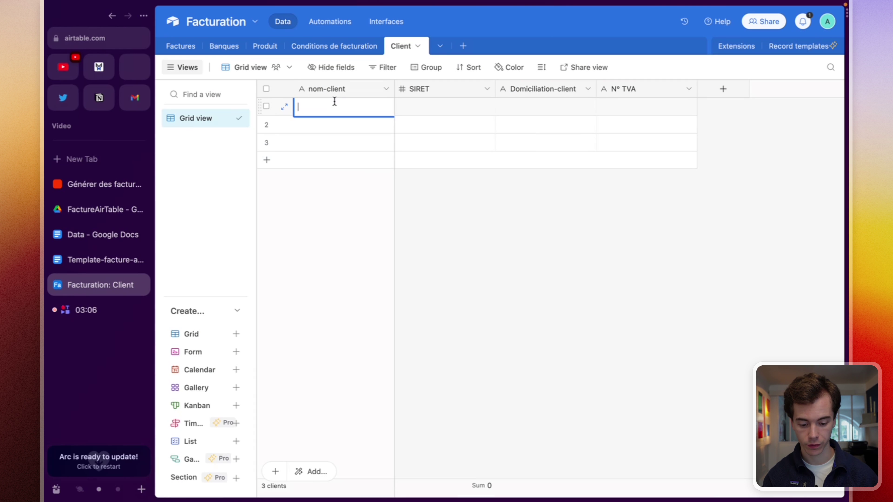
Step: Copy the client's address from the Google Docs Data document into Domiciliation-client of the first Airtable record
key("ctrl+Tab")
left_click_drag(375, 197, 496, 198)
key("super+c")
key("ctrl+Tab")
left_click(503, 107)
key("super+v")
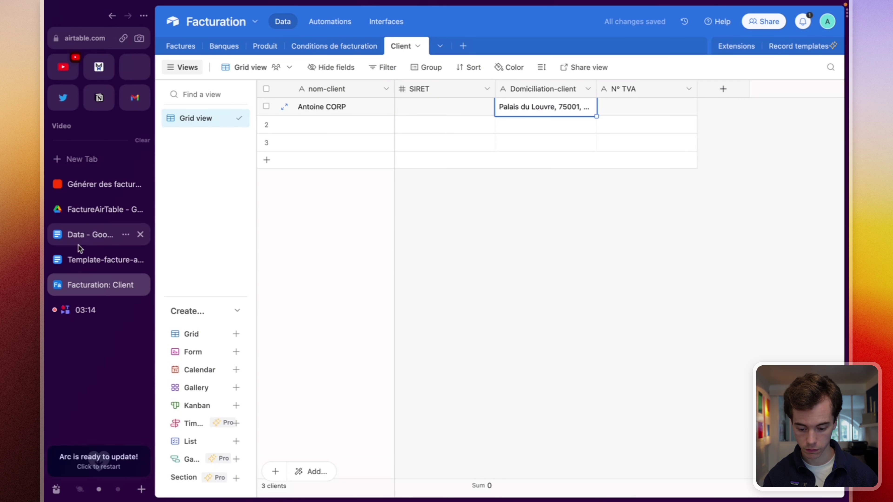
Step: Copy the client's SIRET number from the Google Docs Data document into the first Airtable record's SIRET field
left_click(53, 239)
left_click_drag(416, 207, 352, 207)
key("super+c")
key("ctrl+Tab")
left_click(423, 106)
key("super+v")
Step: Copy the client's VAT number from the Google Docs Data document into the first Airtable record's N° TVA field
key("ctrl+Tab")
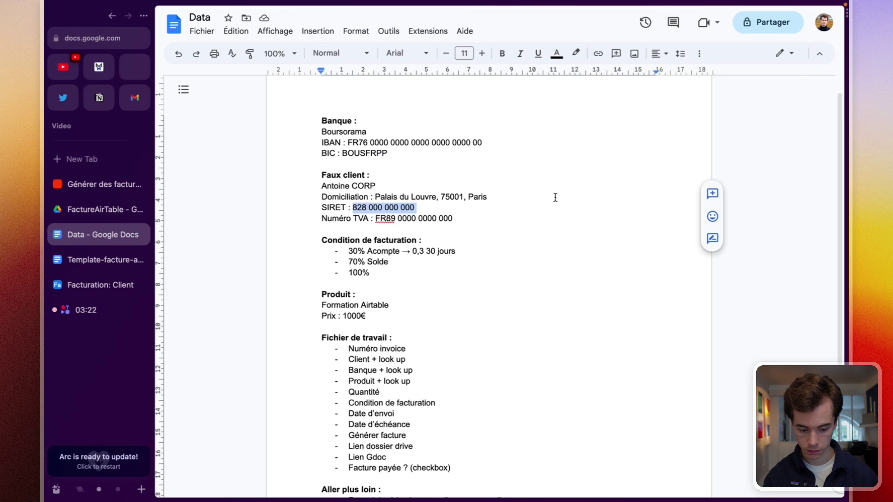
left_click_drag(452, 219, 375, 219)
key("super+c")
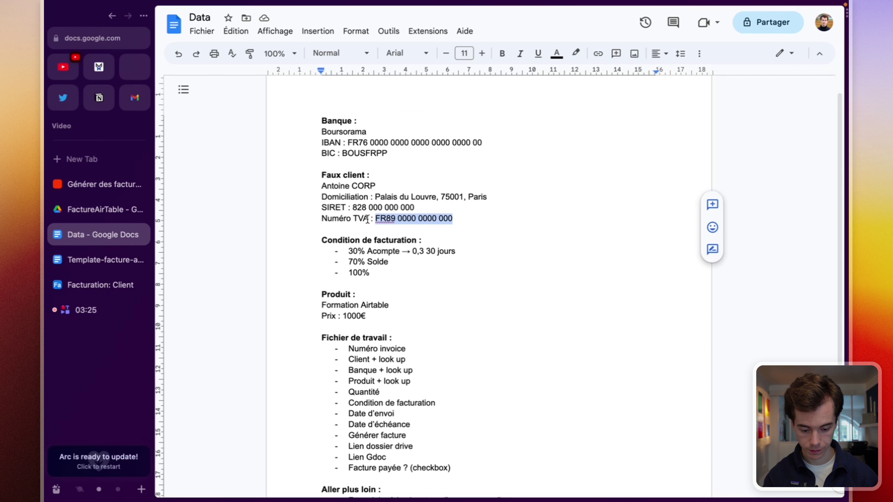
left_click(64, 288)
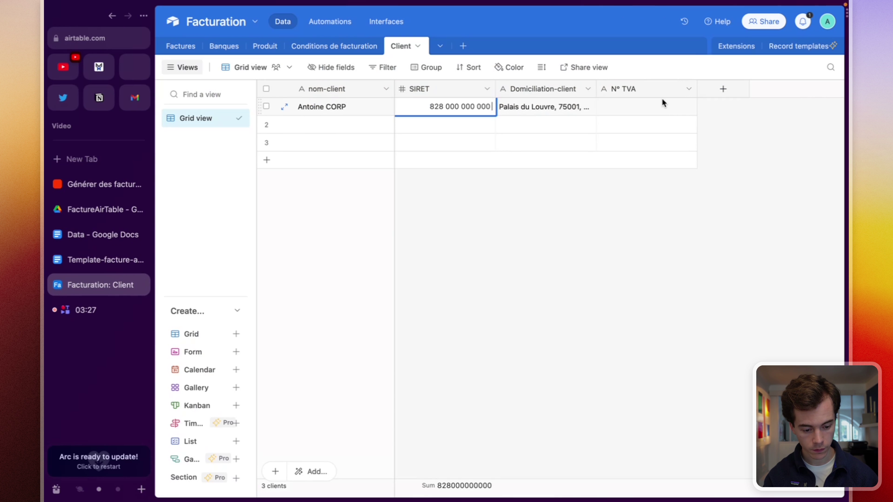
left_click(634, 107)
key("super+v")
left_click(512, 297)
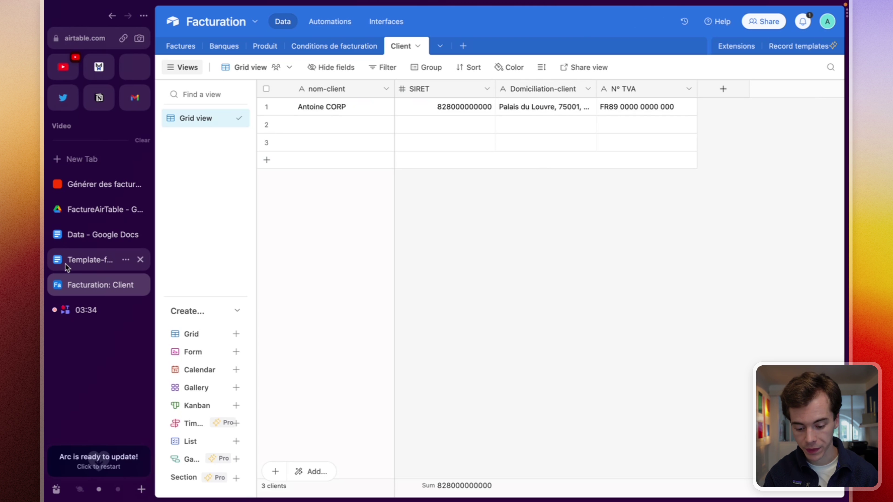
Step: Open the Conditions de facturation table and rename its primary field to Condition-facturation
left_click(358, 46)
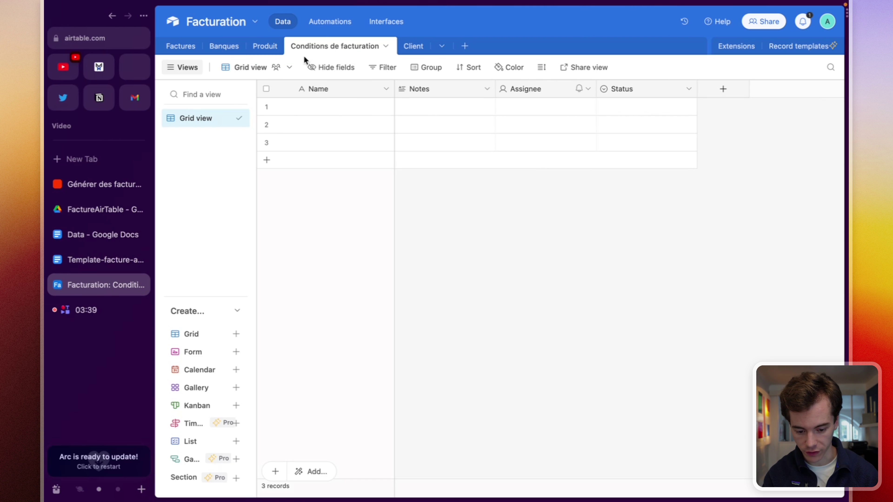
double_click(333, 89)
type("Cond")
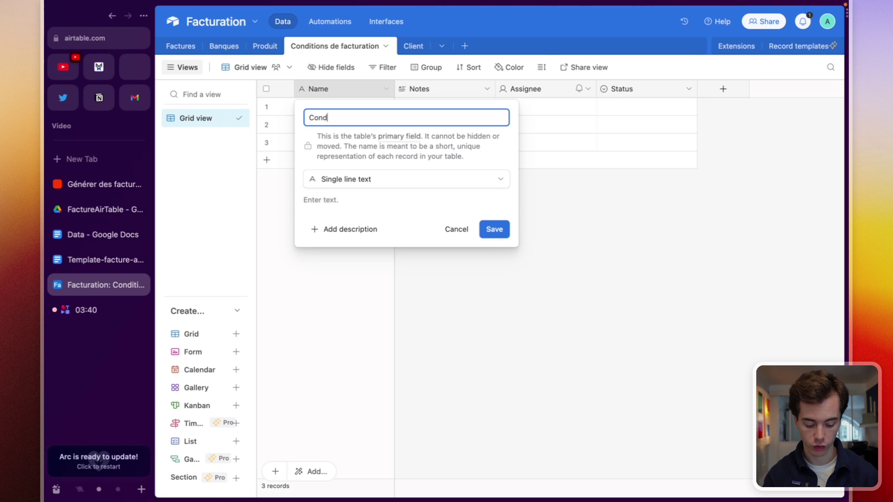
type("ition-facturation")
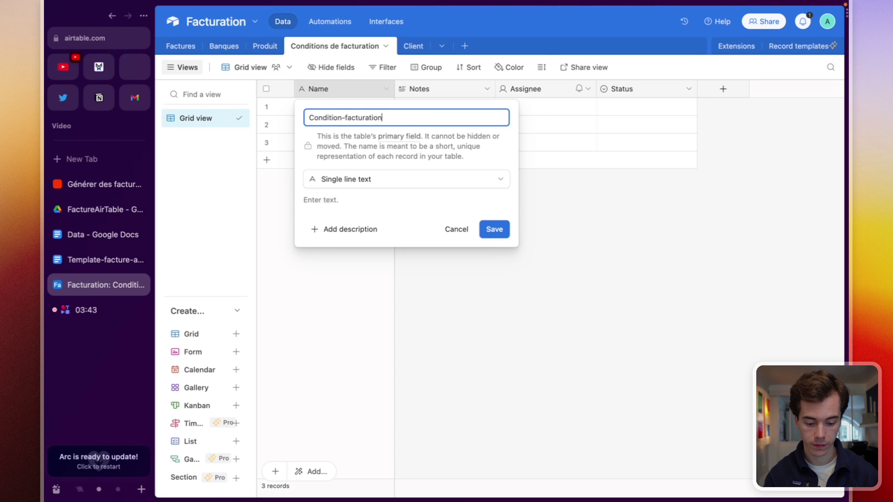
key("Return")
Step: Change the Notes field into a Number field named Taux-facturation with Decimal (1.0) formatting and negative numbers allowed
double_click(437, 98)
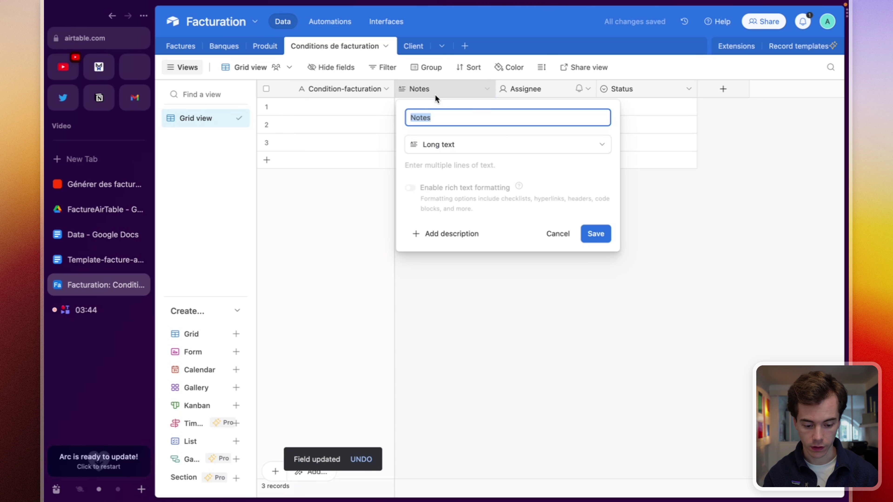
type("T")
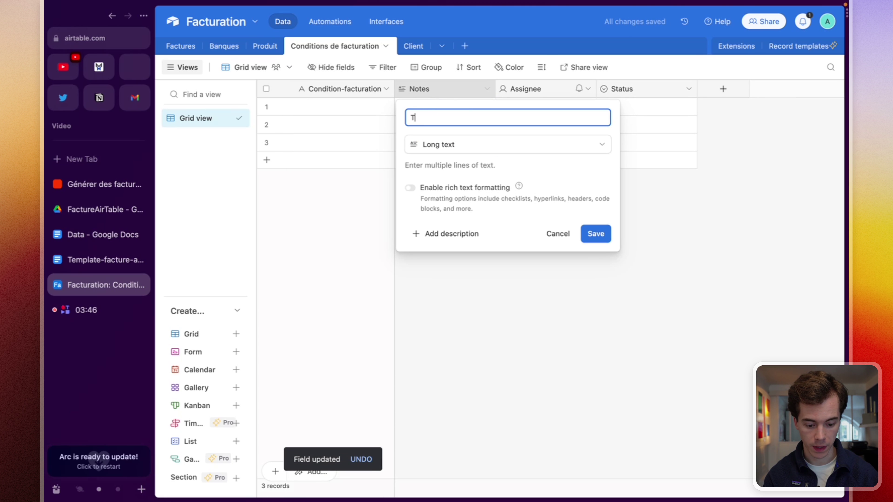
type("aux-facturation")
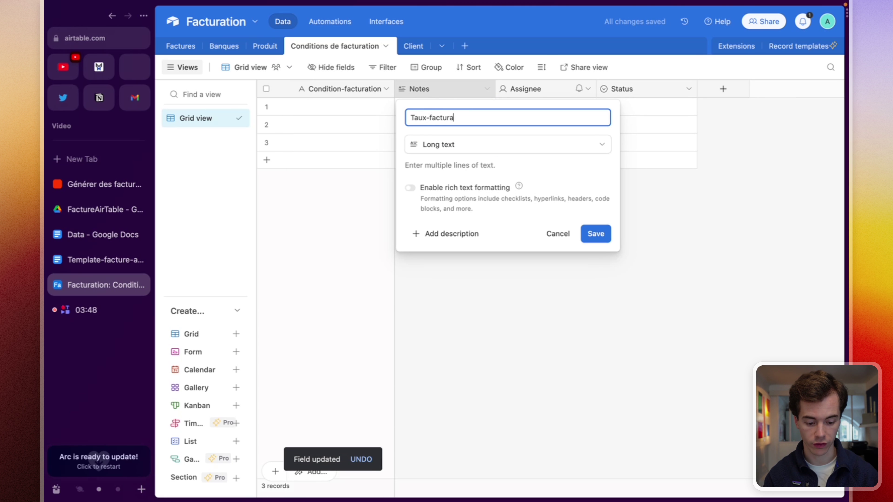
left_click(450, 143)
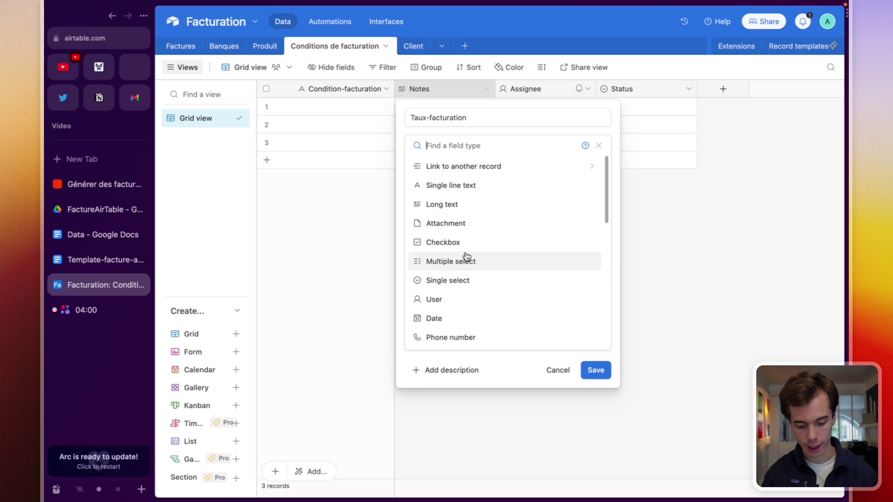
type("numb")
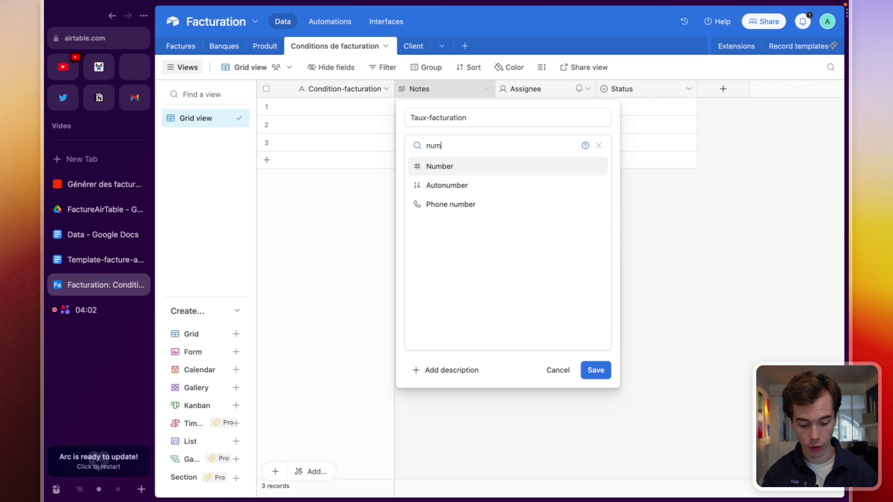
left_click(482, 165)
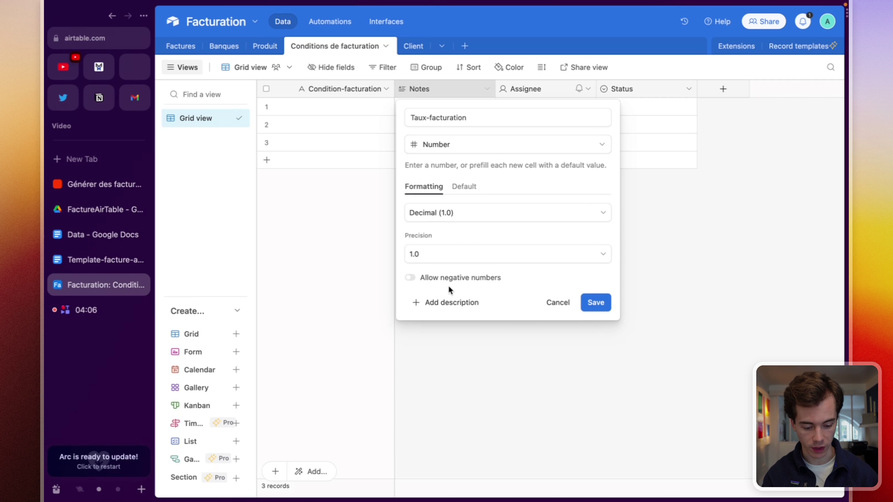
left_click(410, 277)
left_click(595, 302)
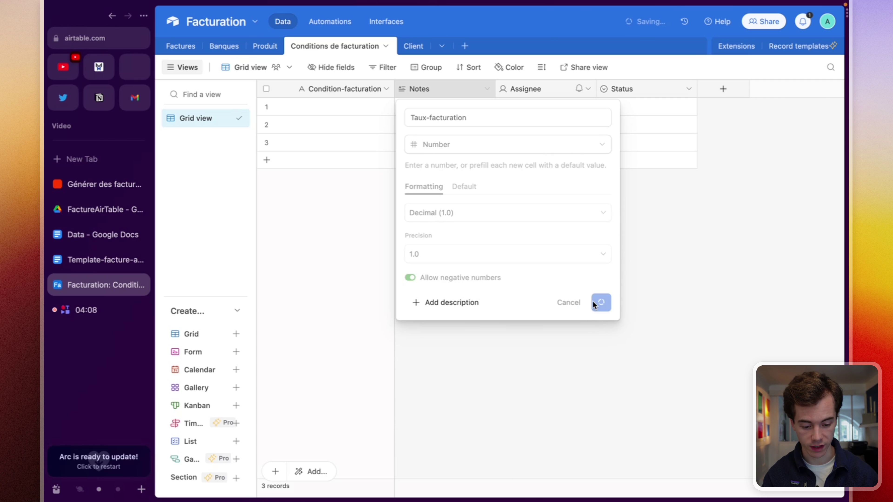
Step: Delete the Assignee and Status fields from the Conditions de facturation table
left_click(542, 89)
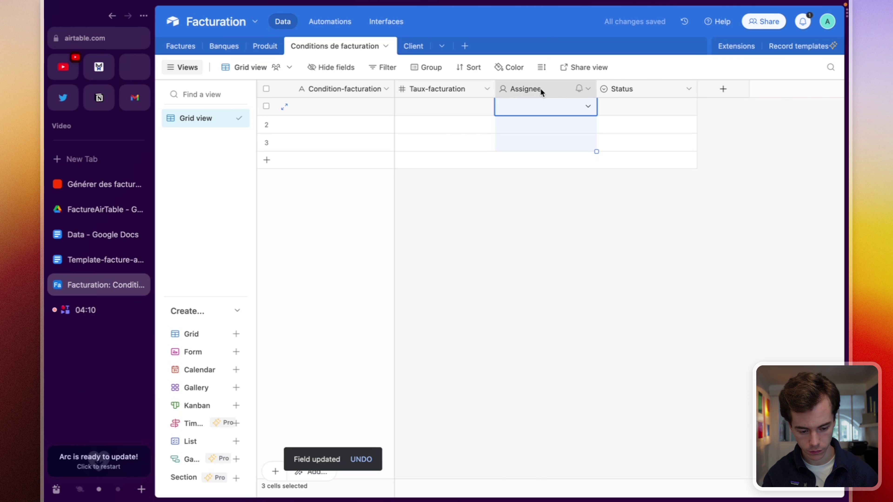
left_click(630, 89, "shift")
right_click(630, 89)
left_click(644, 211)
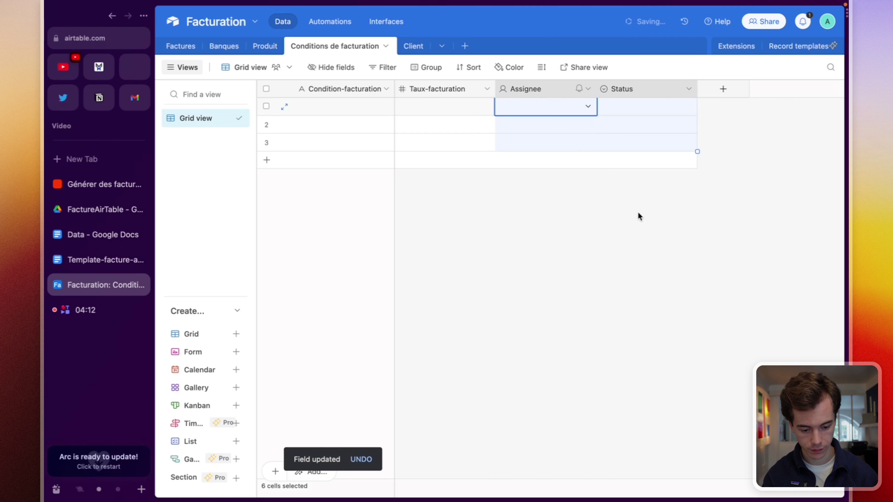
Step: Check the billing conditions in the Google Docs Data document and enter 30% Acompte, 70% Solde and 100% as Airtable's three Condition-facturation records
left_click(82, 235)
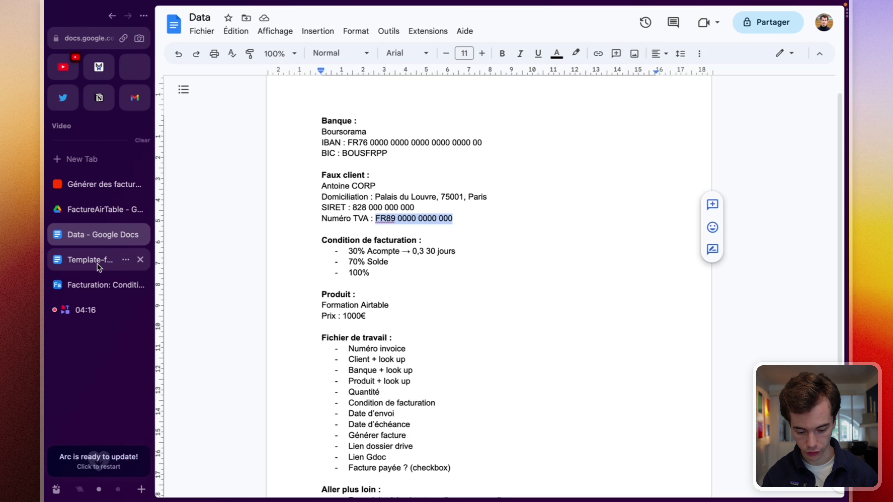
left_click(96, 284)
left_click(314, 108)
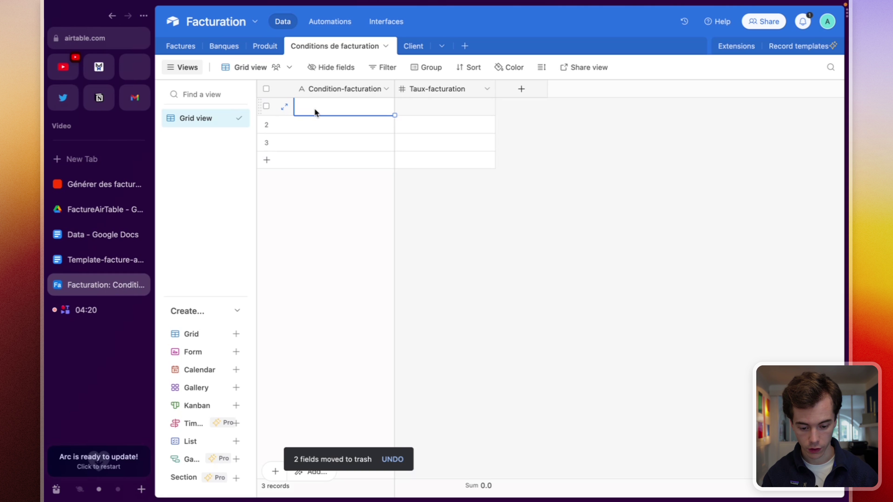
type("30% A")
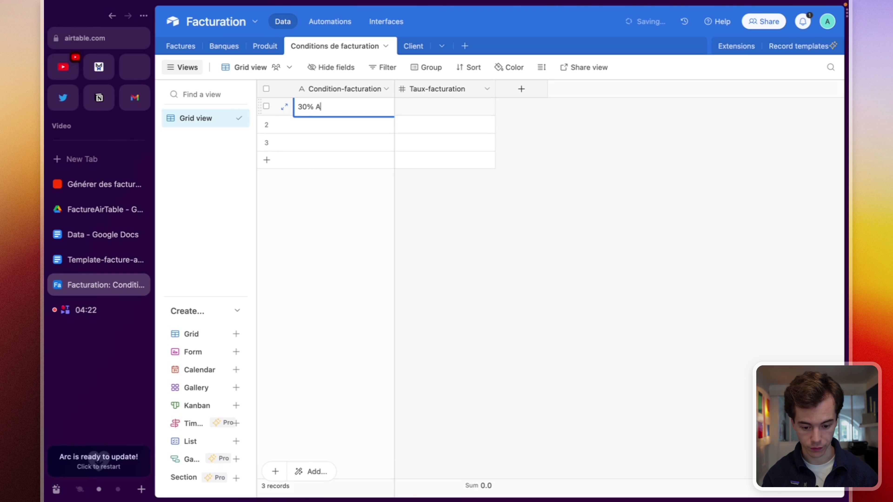
type("compte")
key("Return")
type("70")
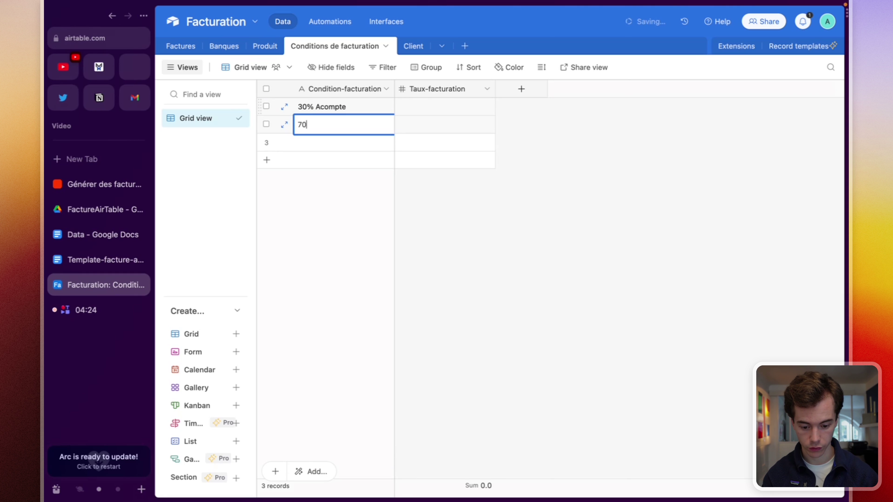
type("% solde")
key("BackSpace")
key("BackSpace")
key("BackSpace")
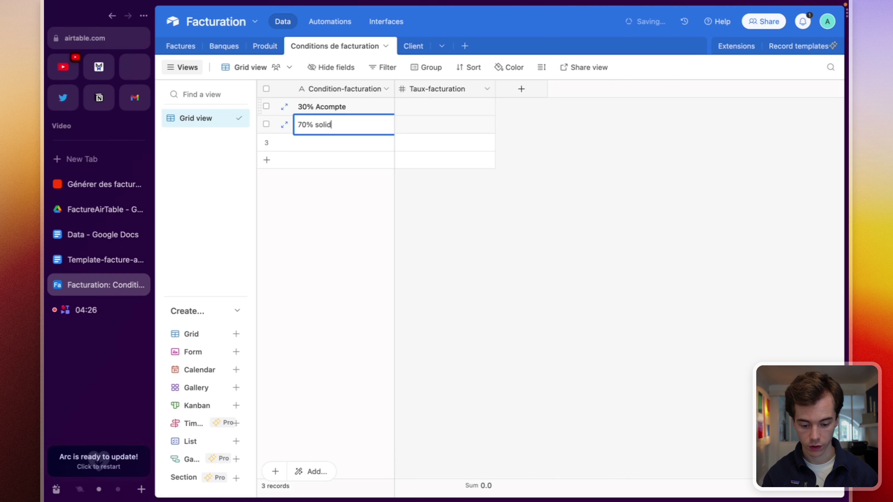
type("Solde")
key("Return")
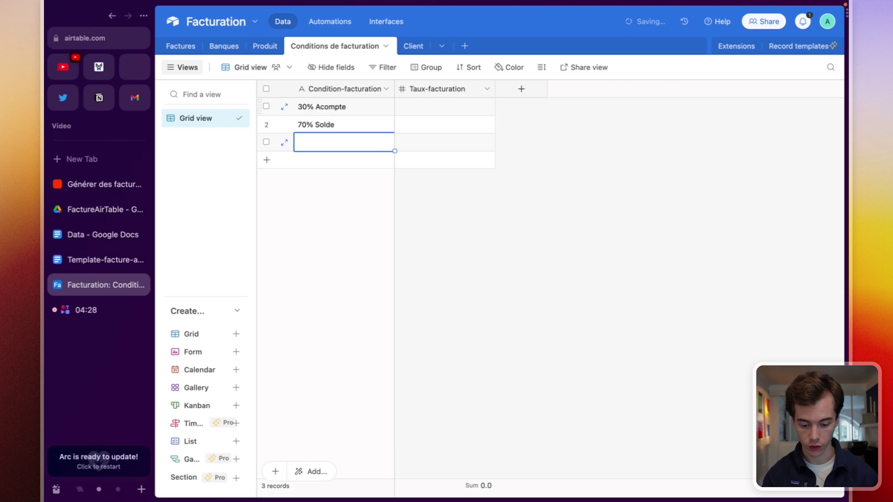
type("100%")
Step: Set Taux-facturation to 1 for the 100% record, 0.7 for 70% Solde and 0.3 for 30% Acompte
key("Tab")
type("1")
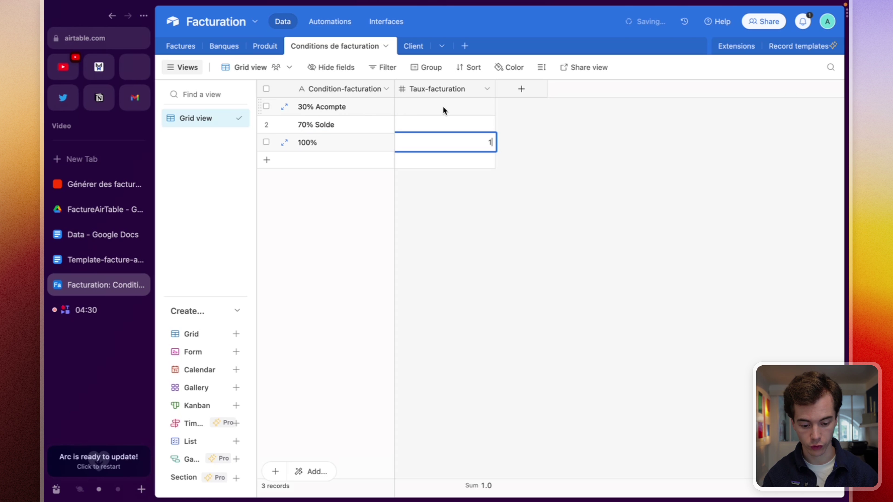
left_click(447, 125)
type("0.7")
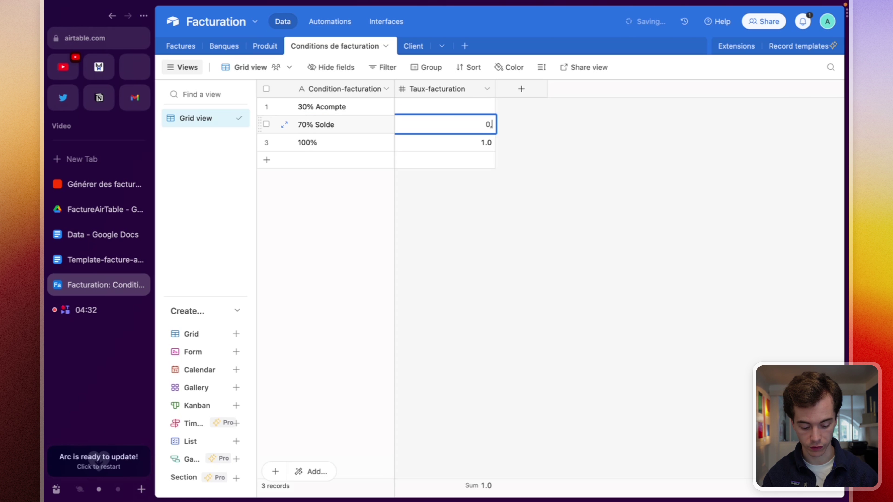
key("BackSpace")
key("BackSpace")
type(".7")
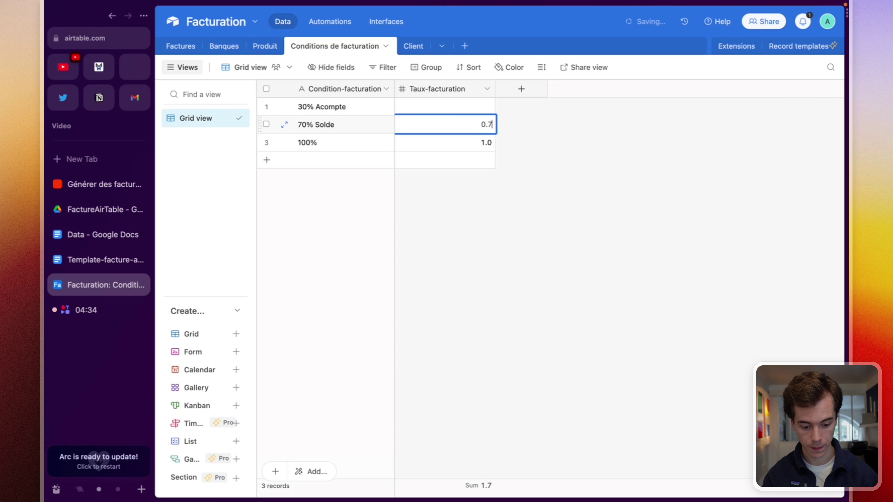
left_click(445, 107)
type("0.3")
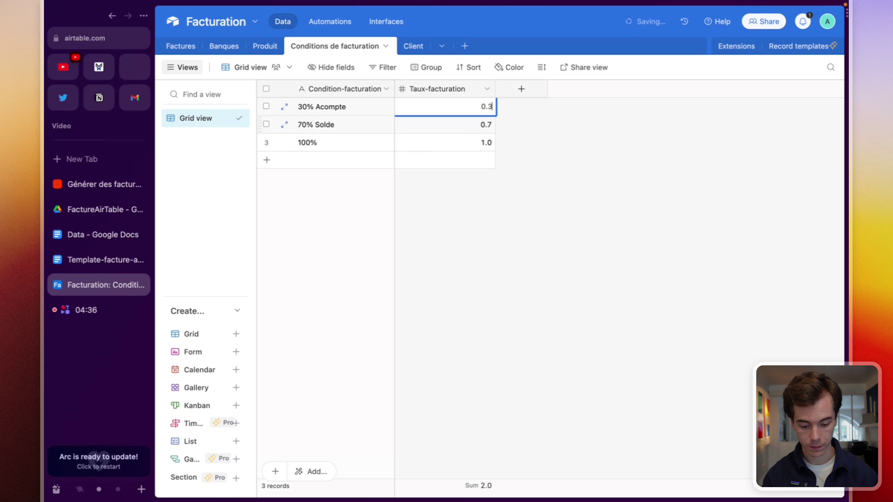
Step: Add a Number field named délai-facturation with Integer (2) formatting and negative numbers allowed to the Conditions de facturation table
left_click(618, 190)
left_click(522, 89)
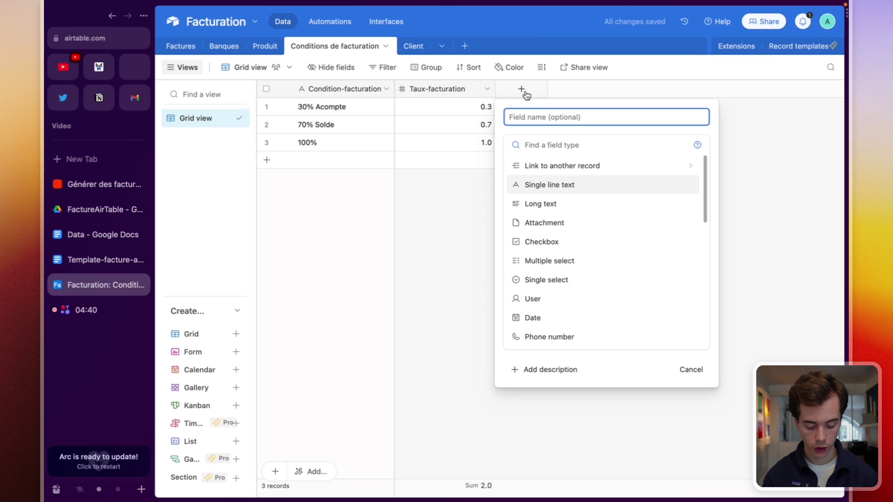
type("délai-facturation")
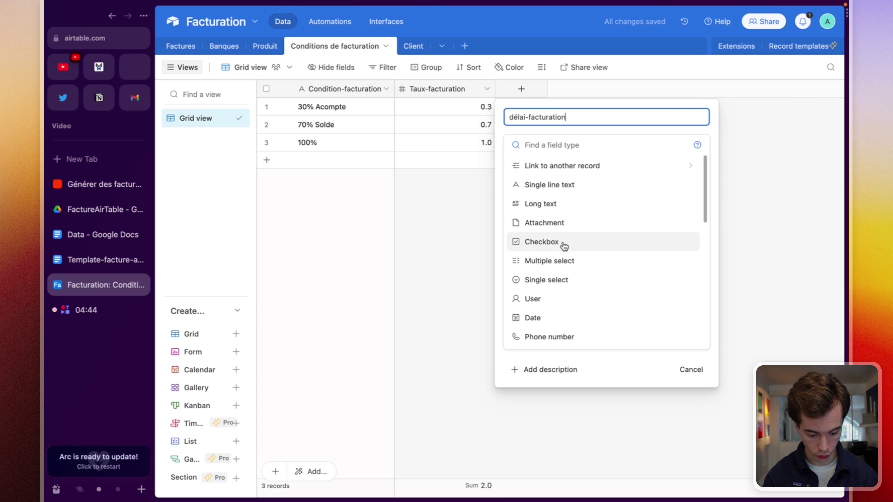
left_click(550, 145)
type("number")
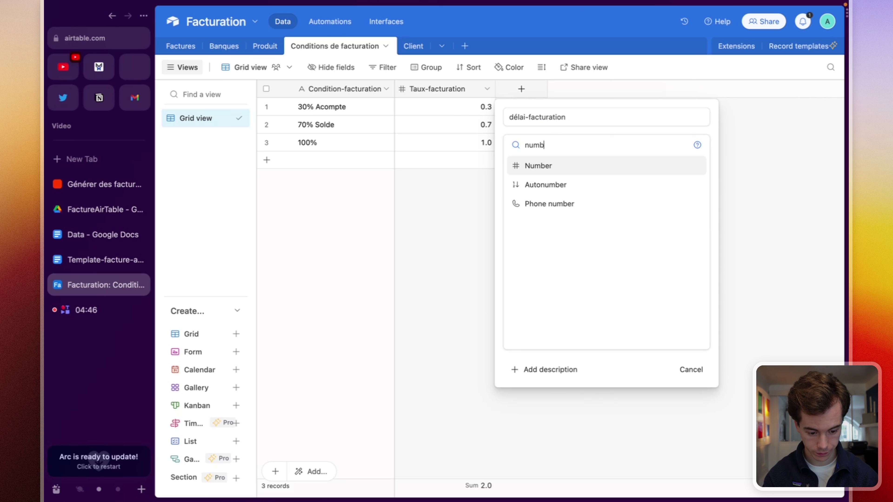
left_click(583, 165)
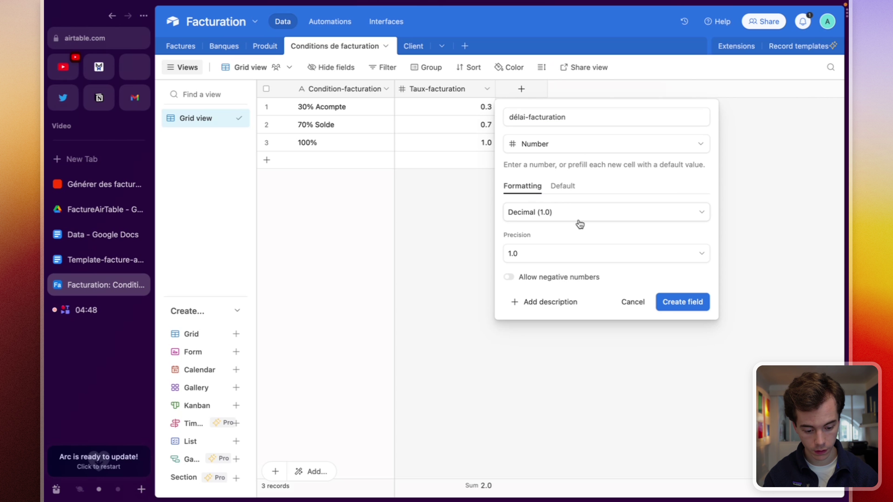
left_click(540, 213)
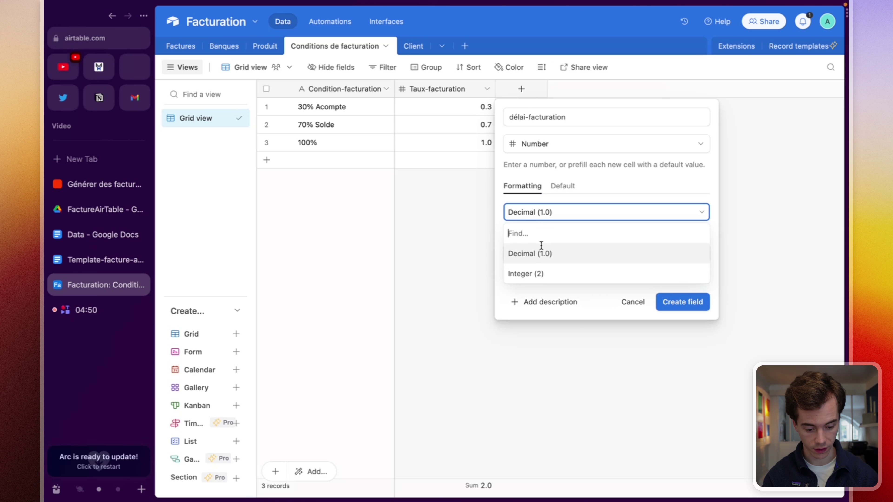
left_click(535, 277)
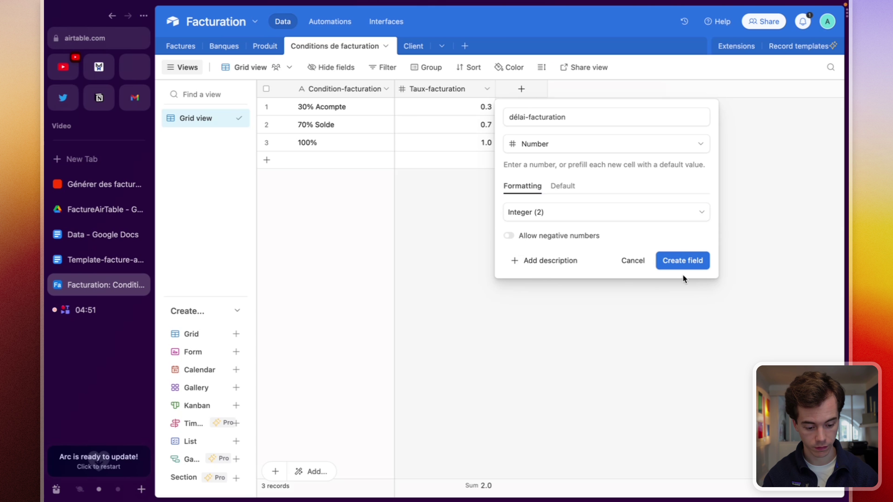
left_click(509, 235)
left_click(680, 261)
Step: Set délai-facturation to 30 for the 30% Acompte and 70% Solde records and to 60 for the 100% record
left_click(553, 103)
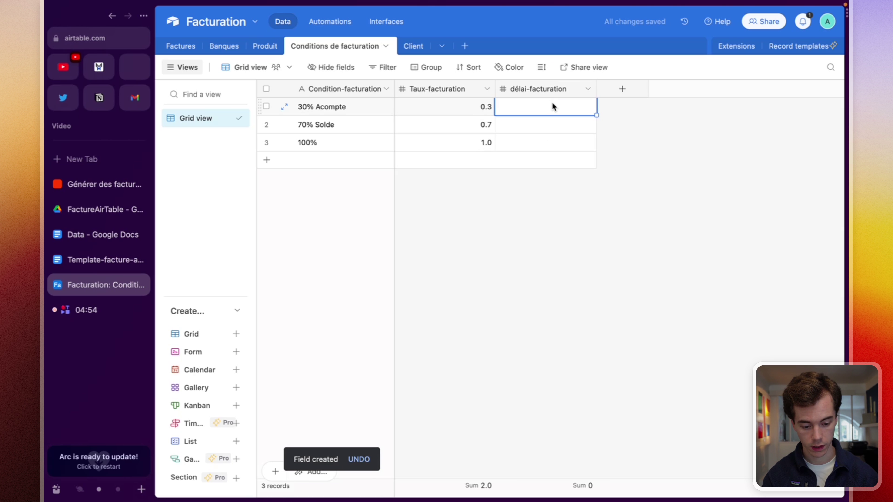
type("30")
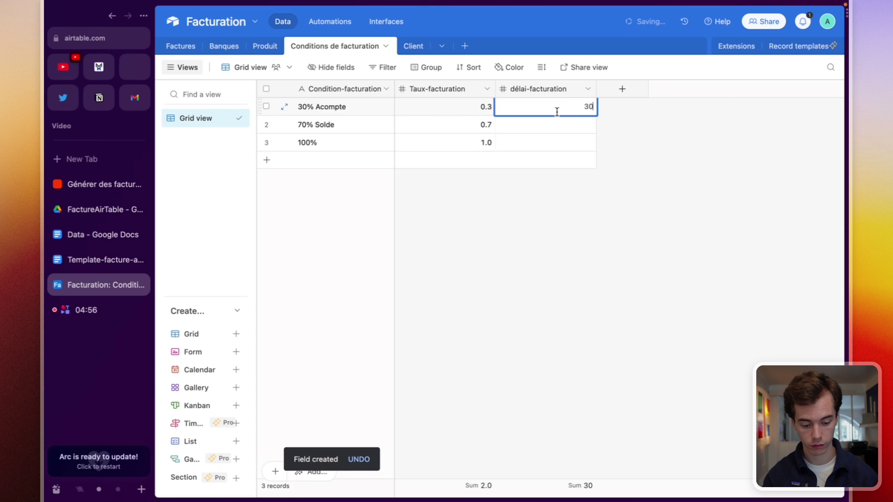
left_click(560, 127)
type("30")
left_click(551, 143)
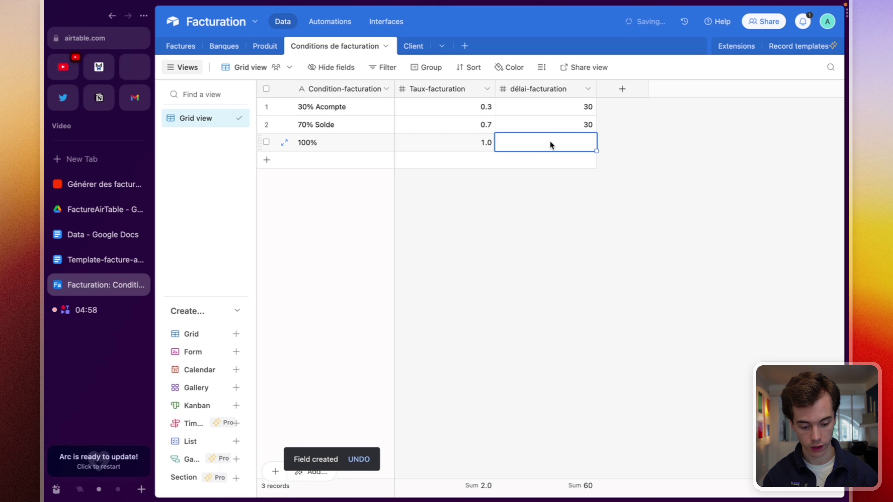
type("60")
left_click(604, 211)
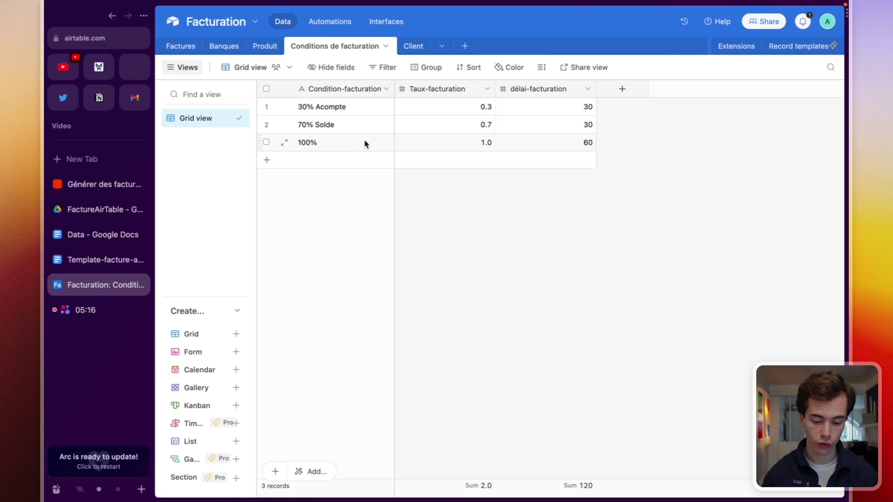
Step: Enter Formation airtable as the name of the first record in the Produit table
left_click(267, 50)
left_click(333, 106)
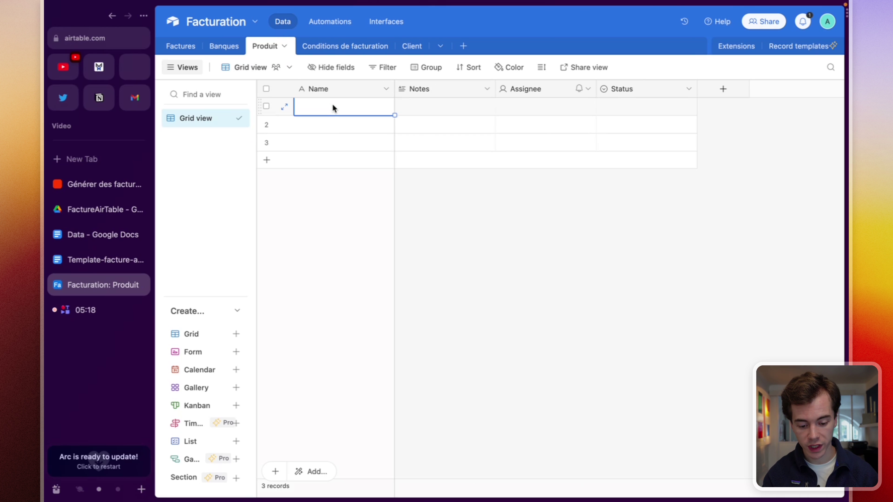
type("Formation airtable")
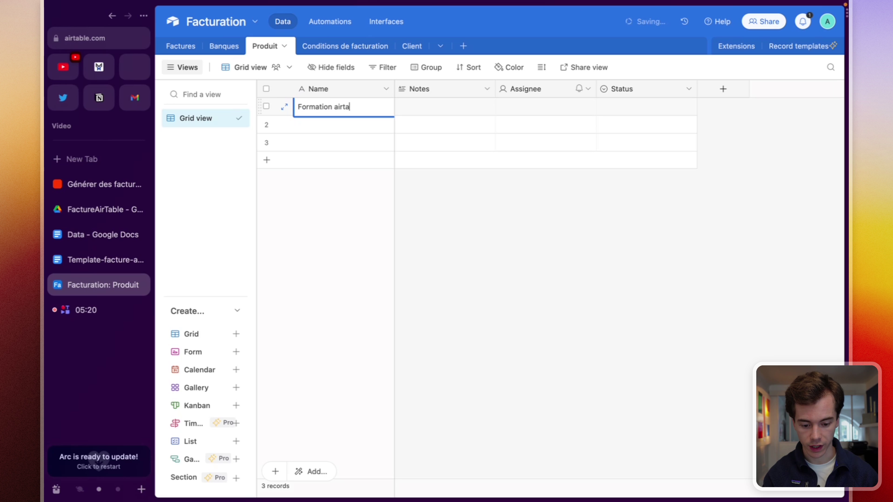
Step: Change the Produit table's Notes field into a Currency field named Prix with the € symbol and €1.00 precision
left_click(460, 94)
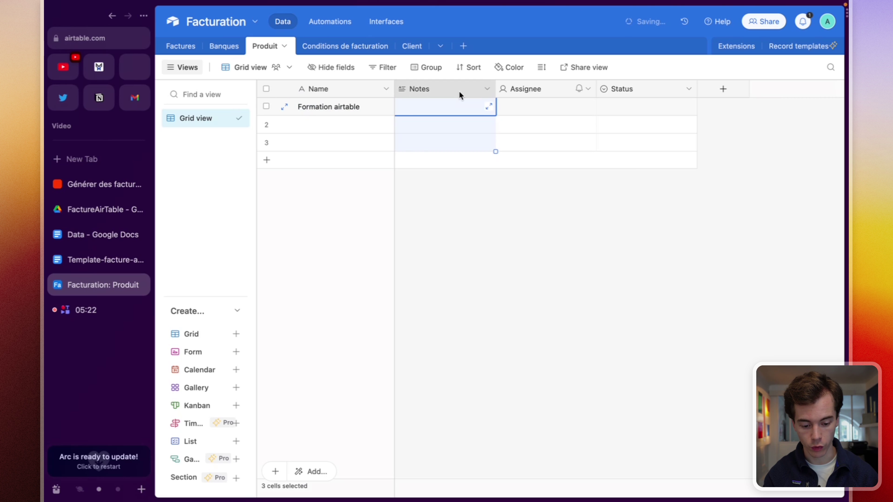
double_click(459, 94)
type("Prix")
left_click(463, 149)
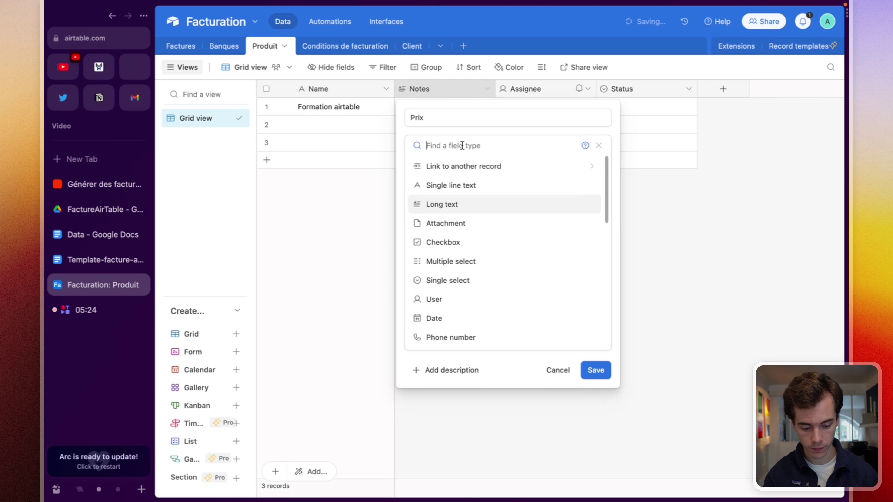
type("cu")
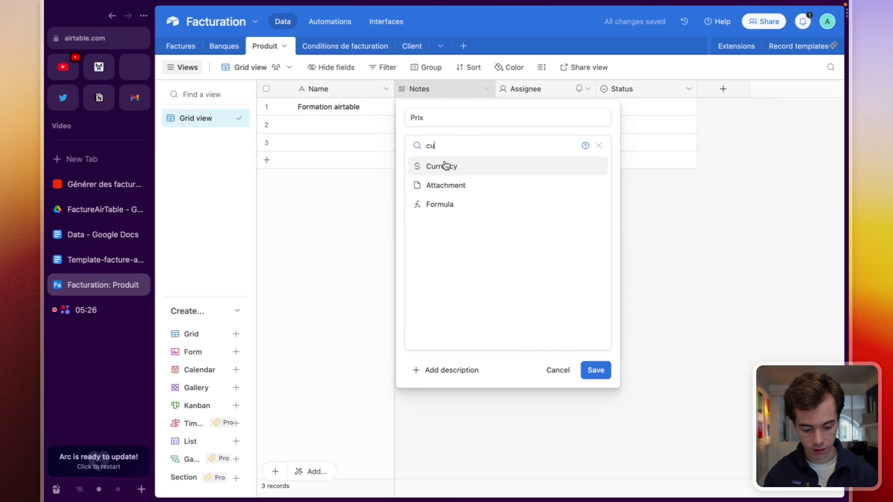
left_click(444, 166)
left_click(435, 241)
key("BackSpace")
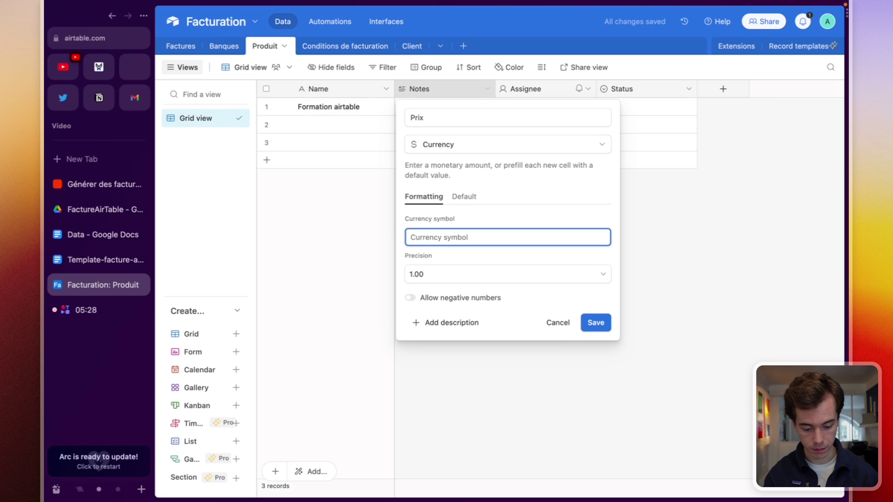
type("ő")
key("BackSpace")
type("€")
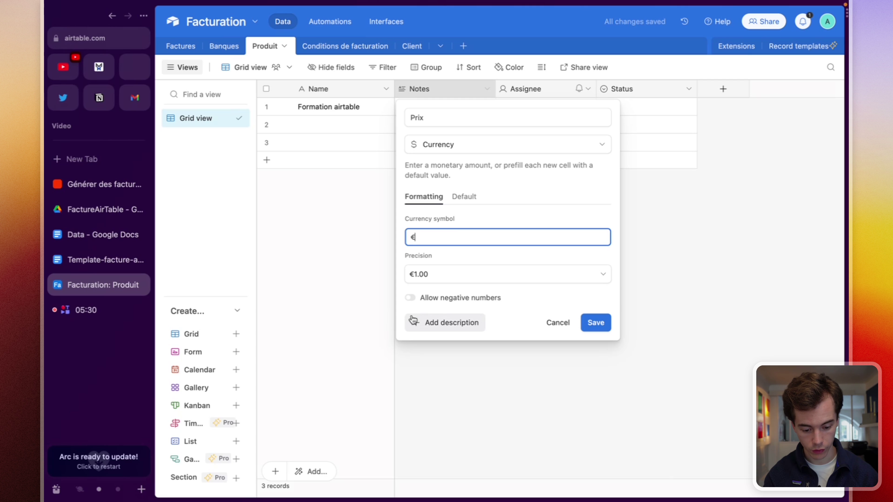
left_click(426, 277)
left_click(427, 277)
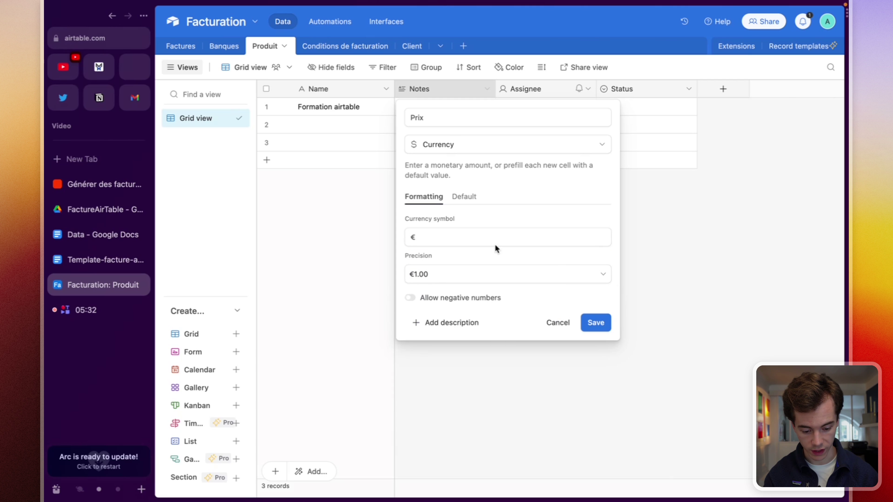
left_click(595, 322)
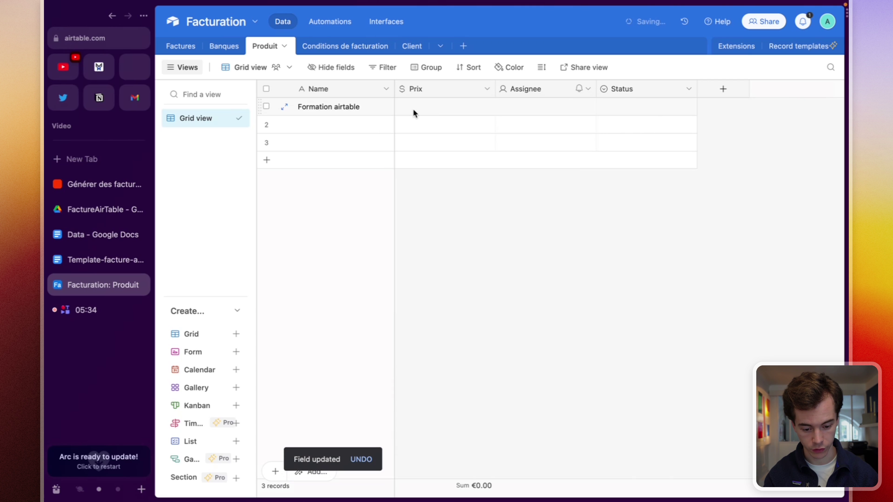
Step: Set the Prix of the Formation airtable record to 1000
left_click(413, 108)
type("1,000")
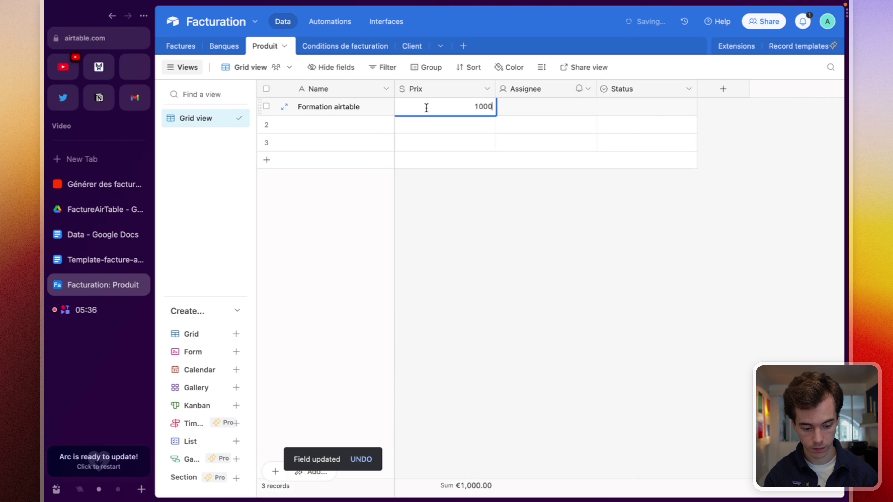
key("Return")
Step: Check the product details in the Google Docs Data document, and delete the Assignee and Status fields from Airtable's Produit table
left_click(523, 89)
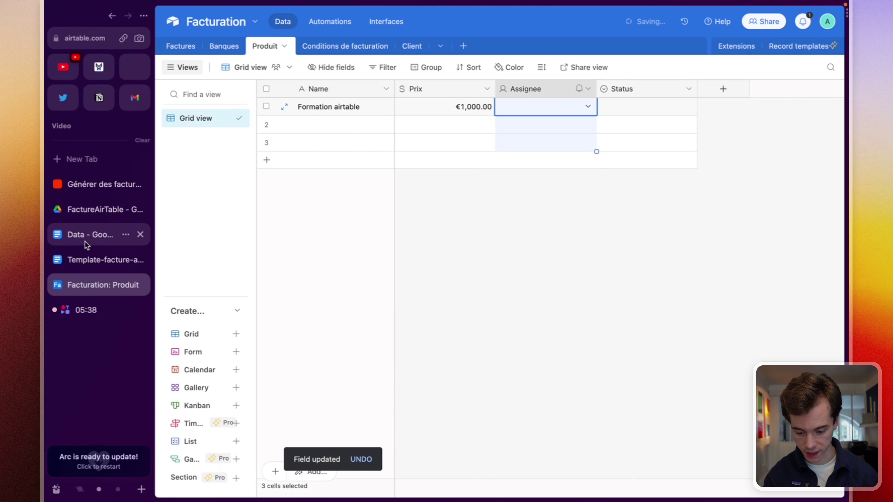
left_click(85, 239)
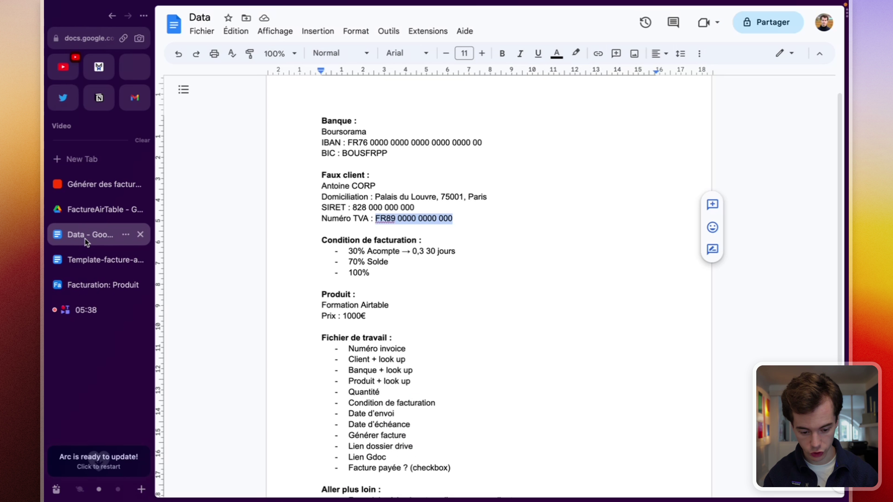
left_click(61, 285)
left_click(653, 89, "shift")
right_click(653, 88)
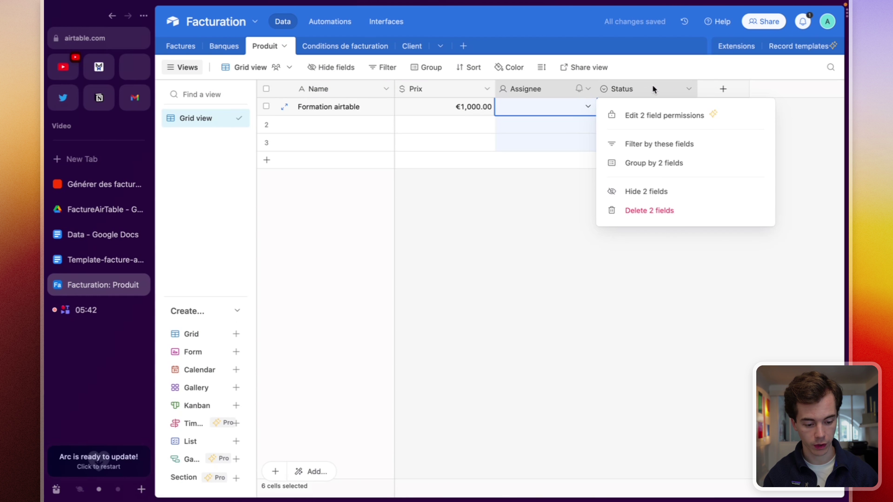
left_click(679, 212)
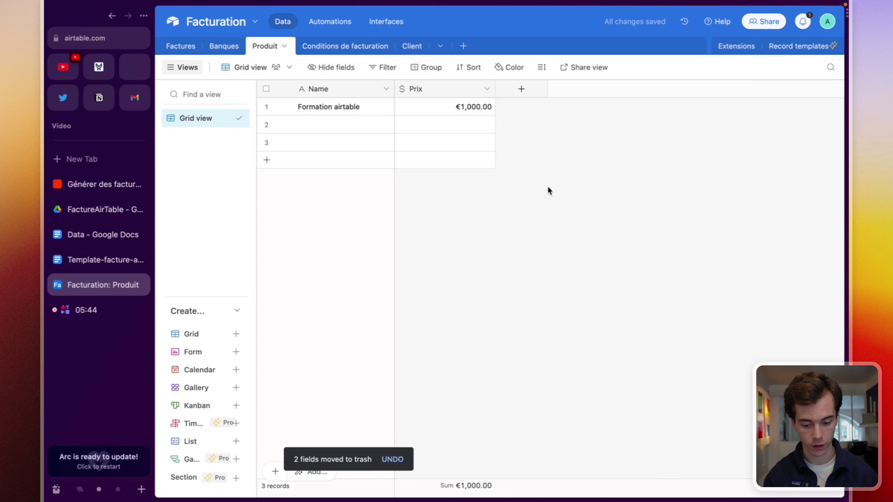
Step: Change the Notes field of the Banques table into a Single line text field named IBAN
left_click(220, 47)
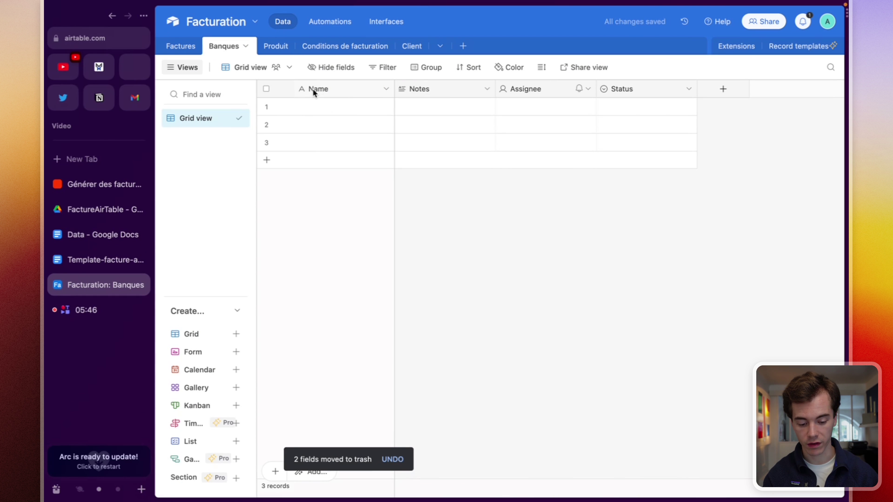
double_click(452, 88)
type("IBAN")
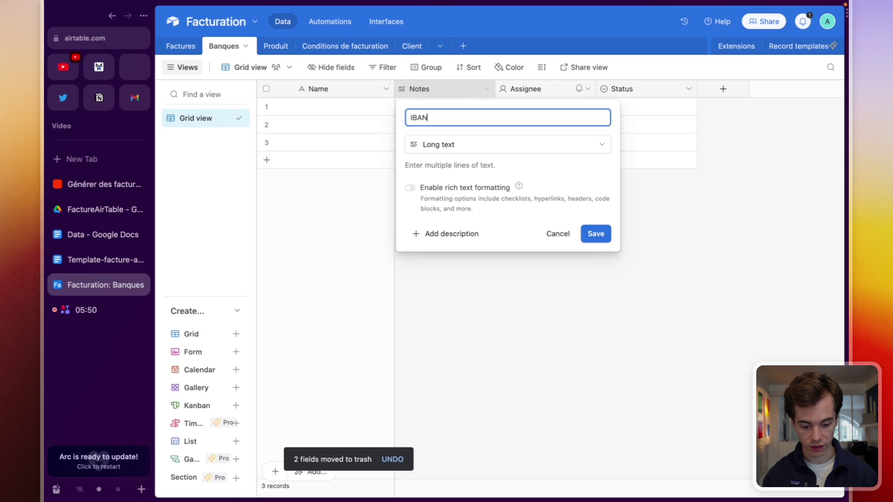
left_click(457, 144)
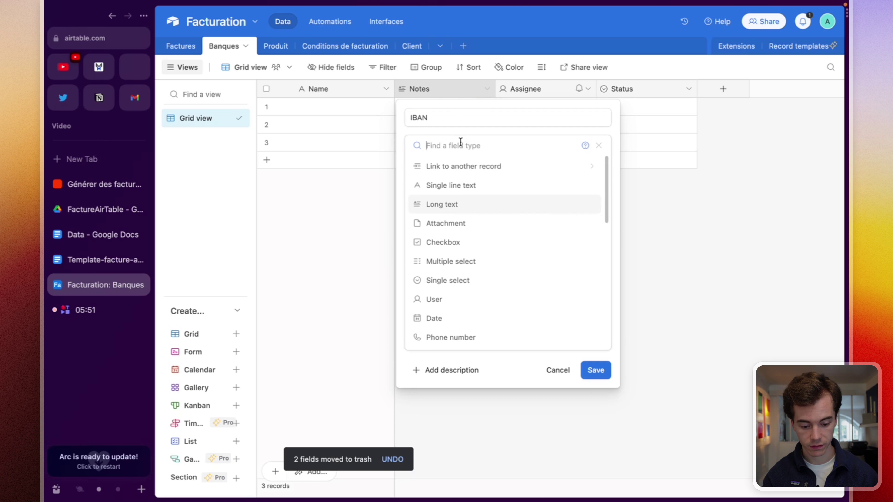
left_click(463, 186)
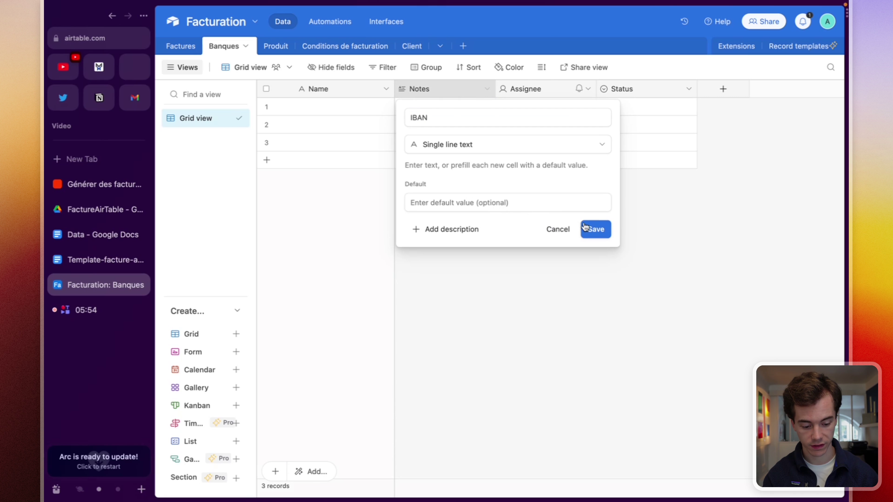
left_click(596, 230)
Step: Change the Assignee field of the Banques table into a Single line text field named BIC
double_click(515, 90)
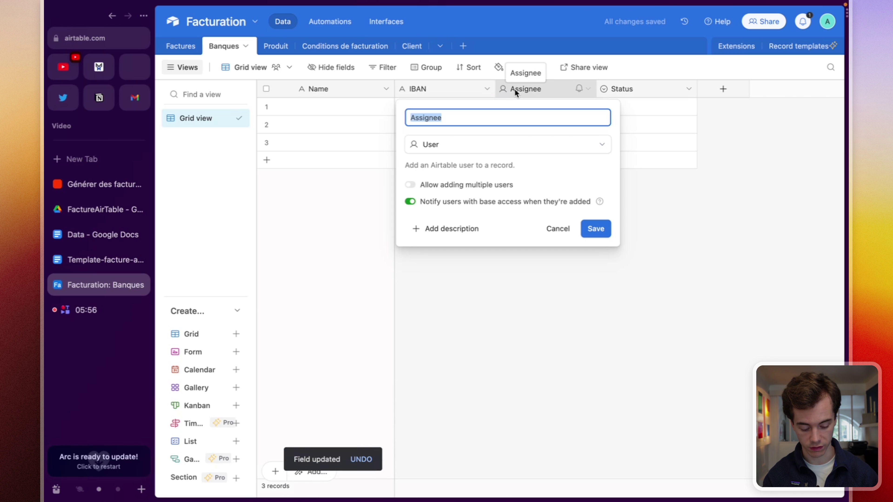
type("BIC")
key("BackSpace")
key("BackSpace")
type("IC")
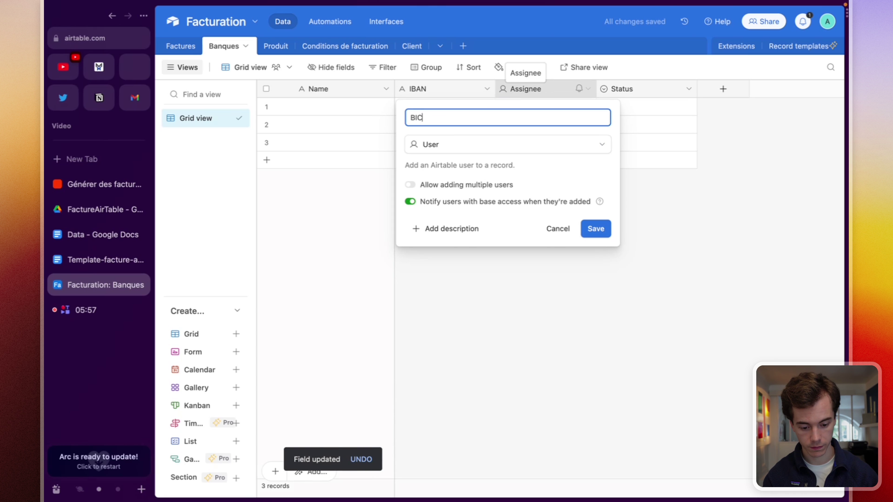
left_click(479, 148)
left_click(464, 183)
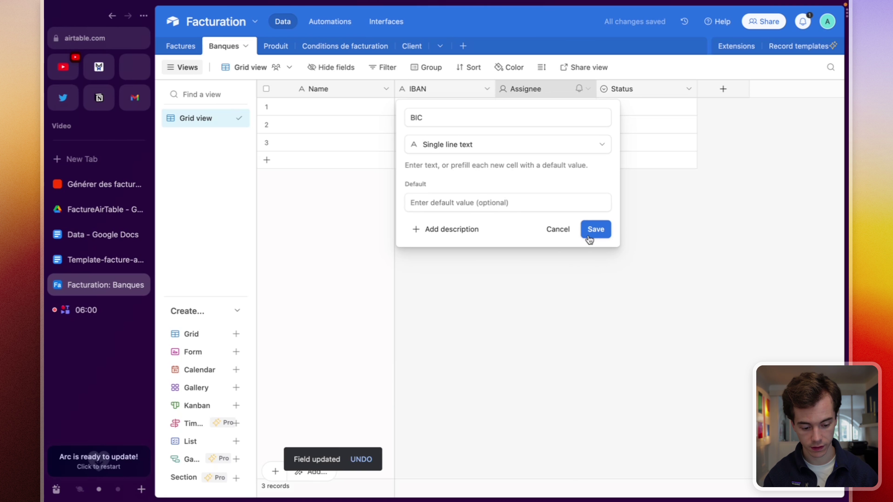
left_click(595, 229)
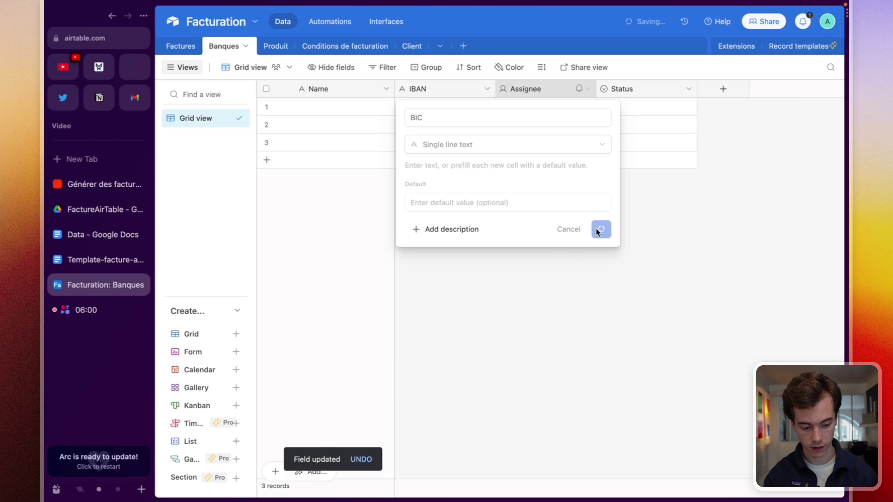
Step: Copy the IBAN from the Google Docs Data document and fill Airtable's first Banques record with name Boursorama, the copied IBAN and BIC BOUSFRPP
left_click(78, 239)
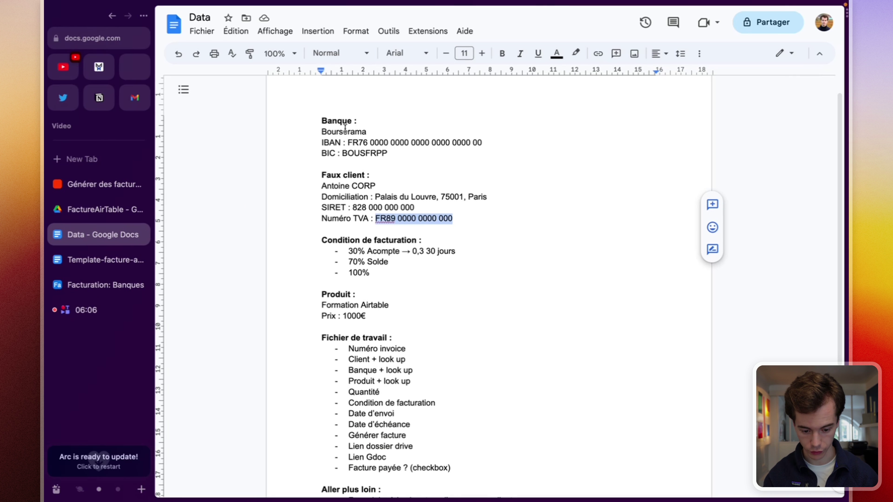
left_click_drag(509, 142, 349, 143)
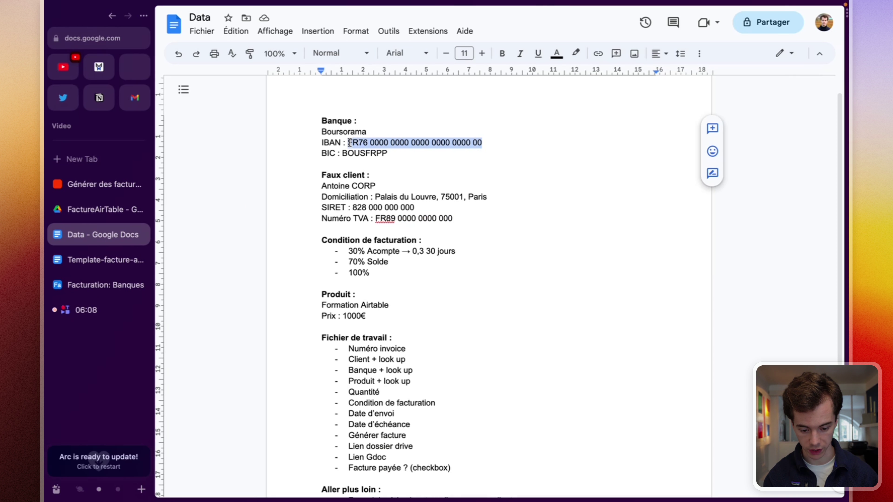
left_click(86, 286)
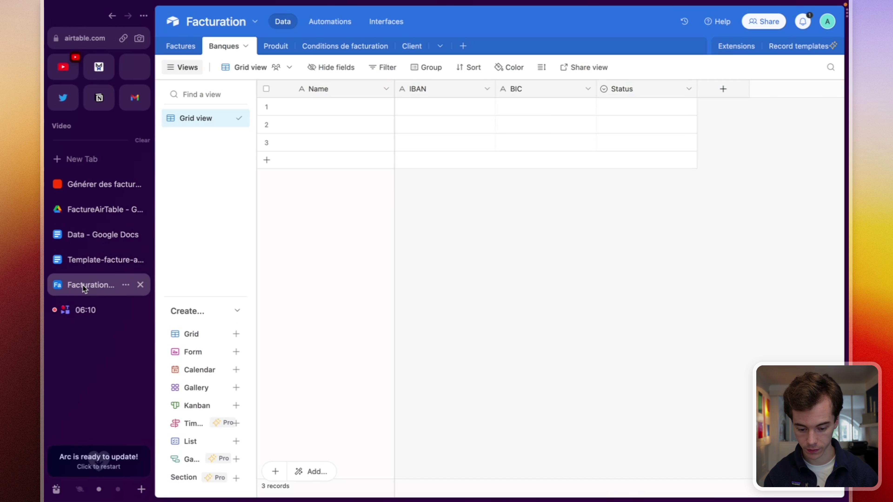
left_click(325, 108)
type("Bours")
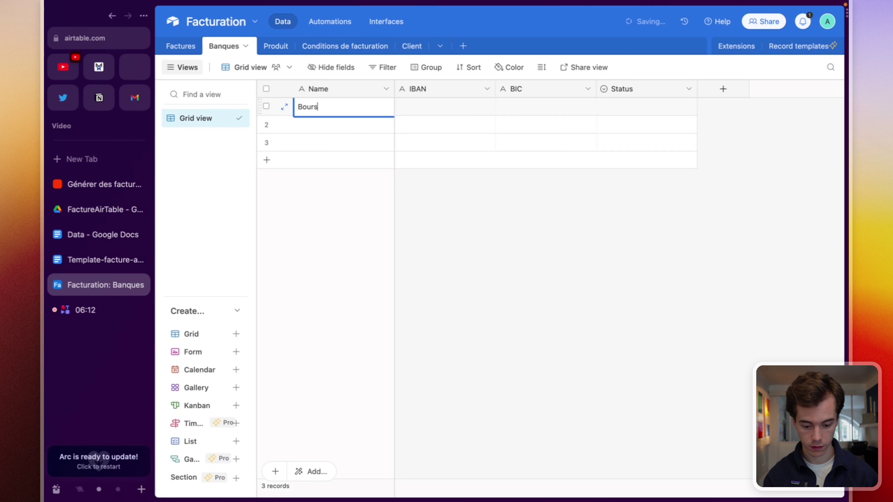
type("orama")
left_click(432, 108)
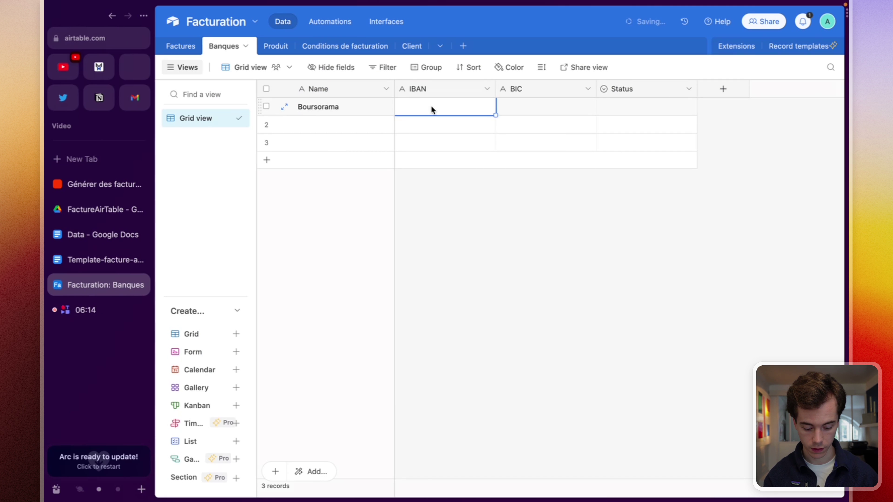
key("super+v")
left_click(516, 100)
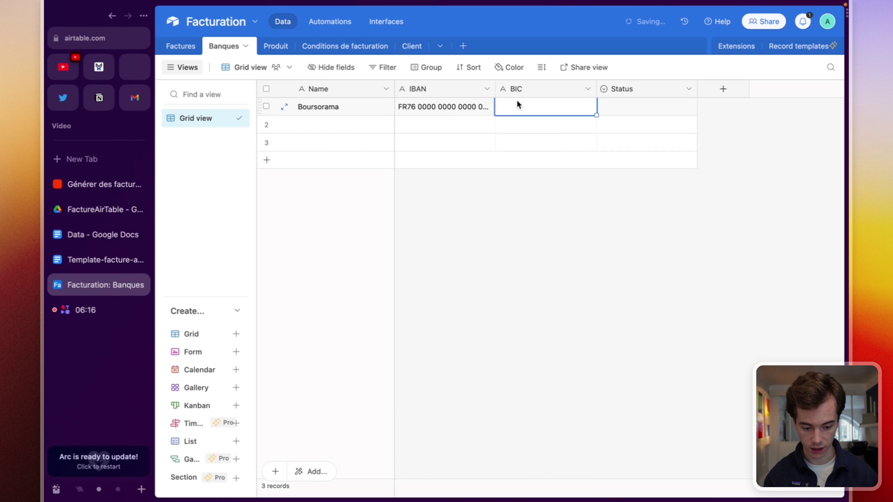
type("BOUSFRPP")
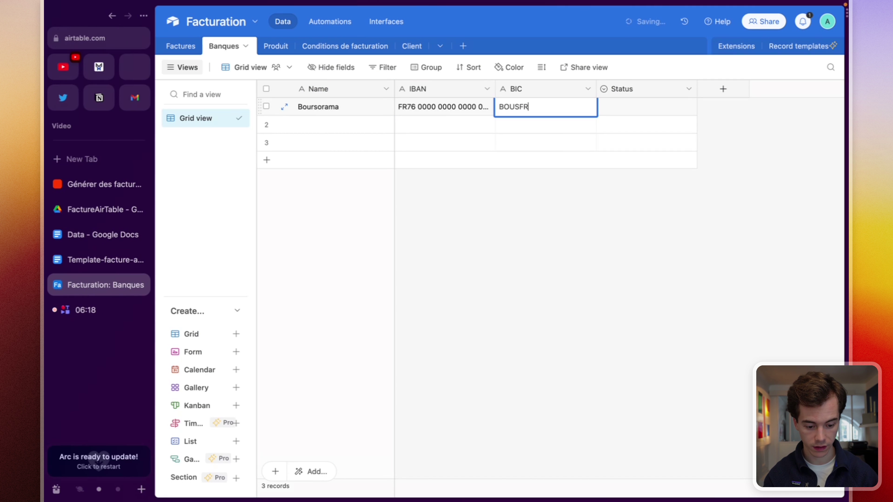
Step: Delete the Status field from the Banques table and refresh the page
left_click(659, 89)
right_click(658, 89)
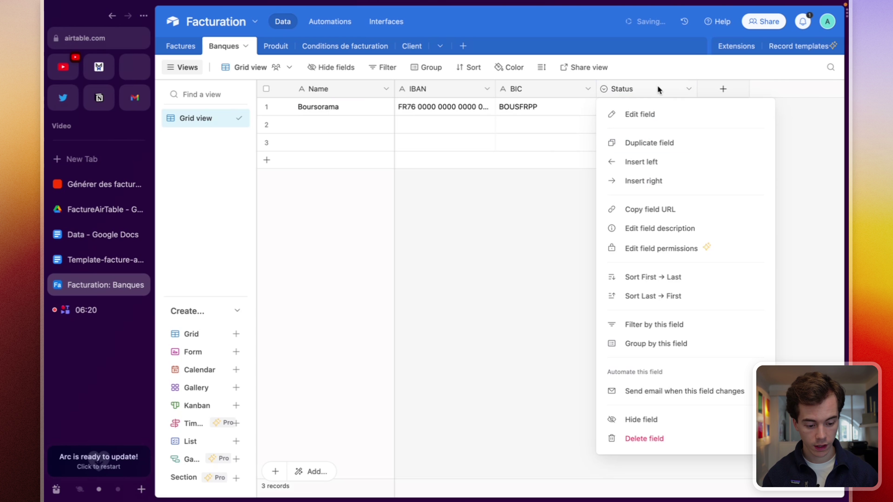
left_click(661, 439)
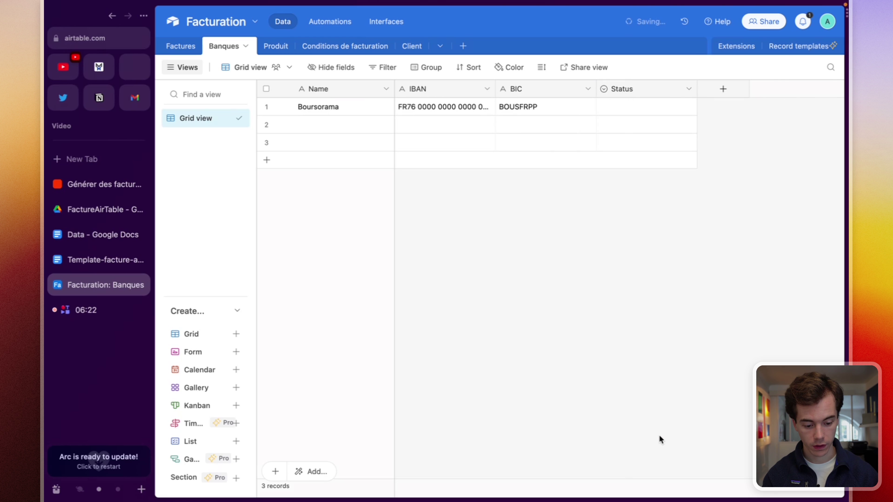
right_click(649, 88)
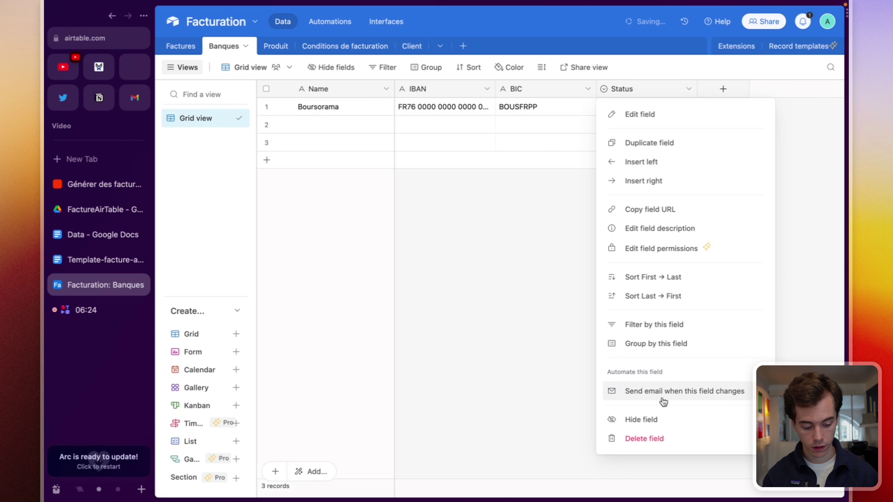
left_click(648, 437)
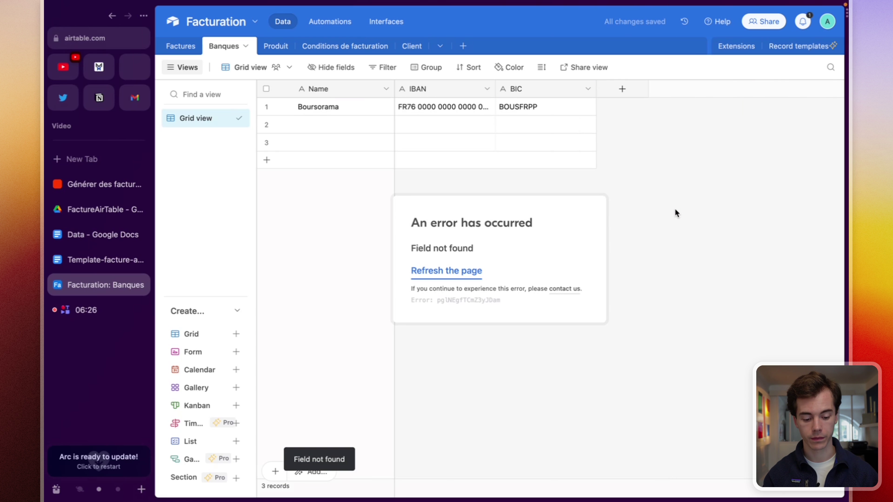
left_click(473, 274)
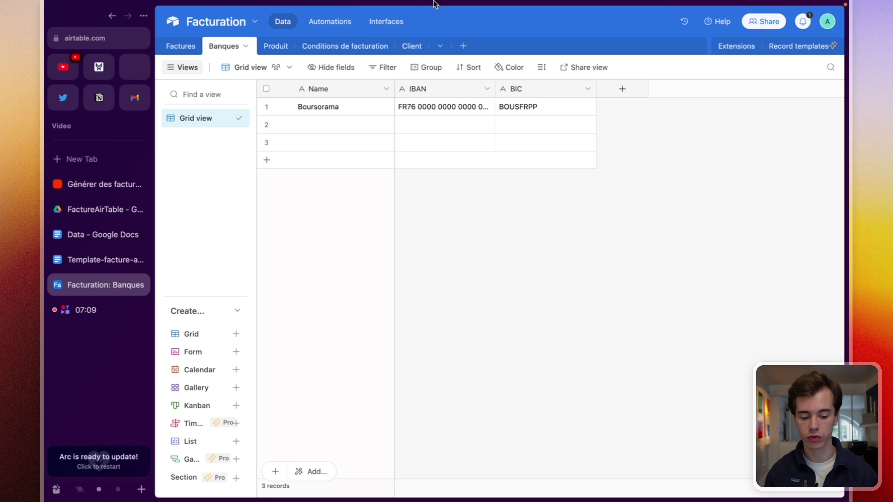
left_click(463, 46)
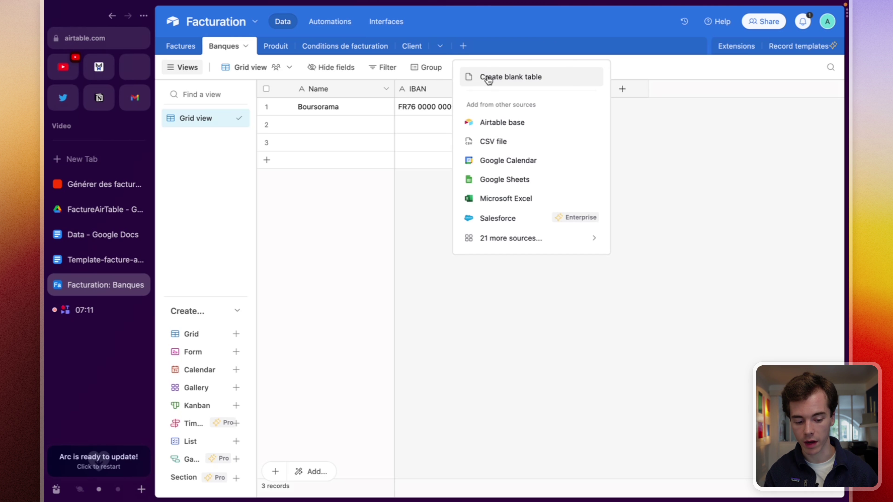
left_click(322, 221)
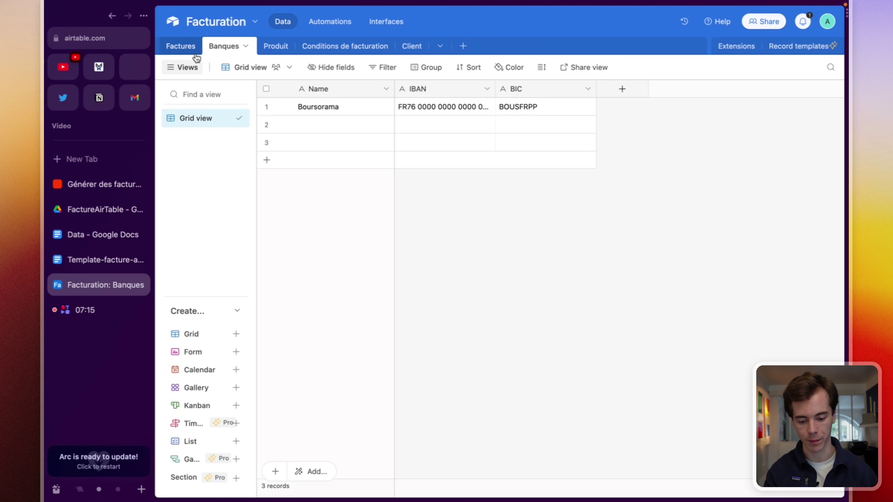
Step: Rename the primary field of the Factures table as Numero-facture
left_click(190, 49)
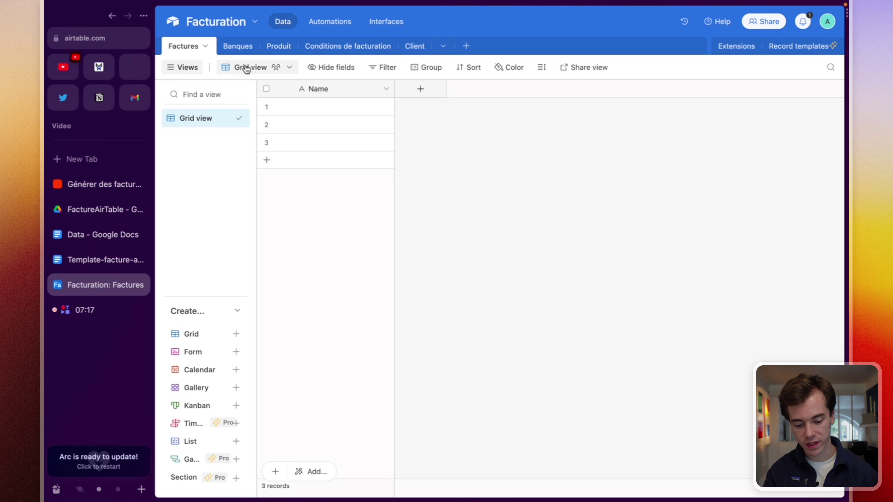
left_click(330, 90)
double_click(330, 90)
type("Nu")
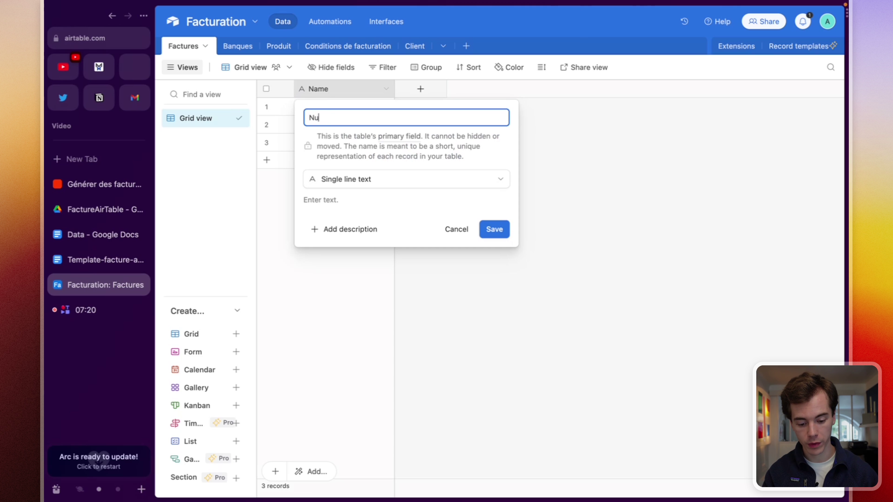
type("mero-factu")
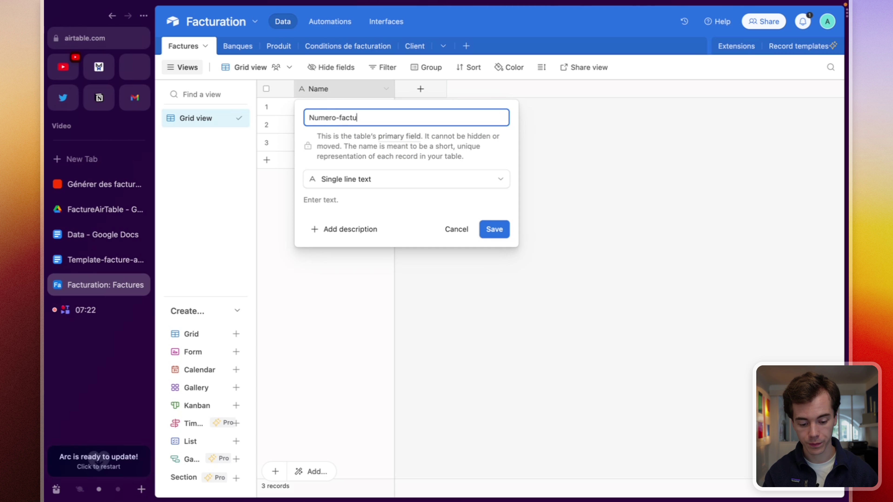
type("rat")
left_click(495, 229)
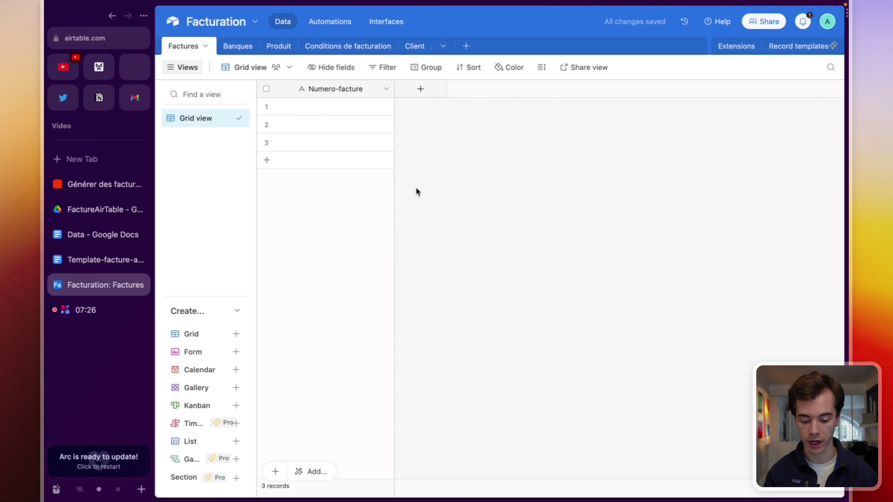
Step: Check the Fichier de travail list in the Google Docs Data document, and add a field linked to the Client table in Airtable's Factures table
left_click(85, 240)
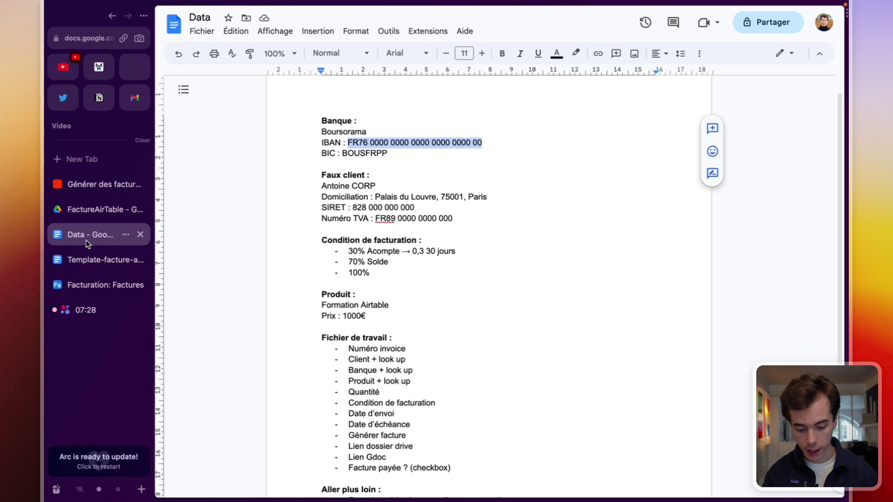
scroll(413, 215, "up", 1)
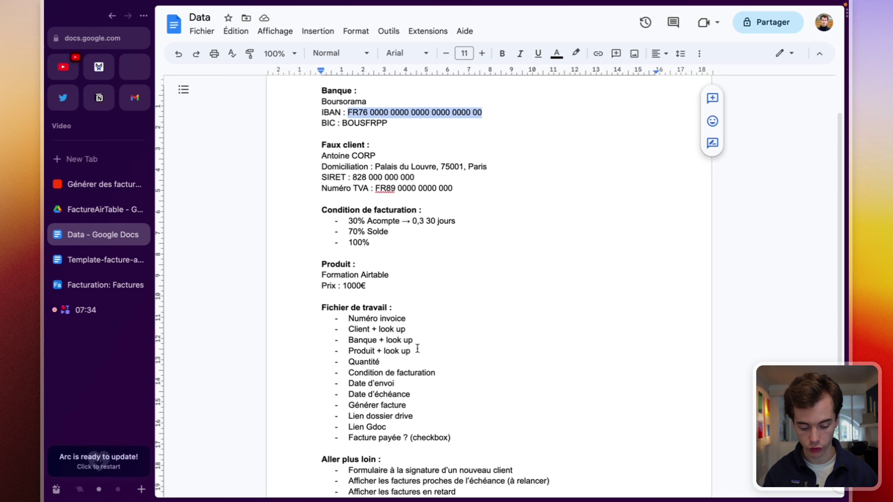
left_click(75, 279)
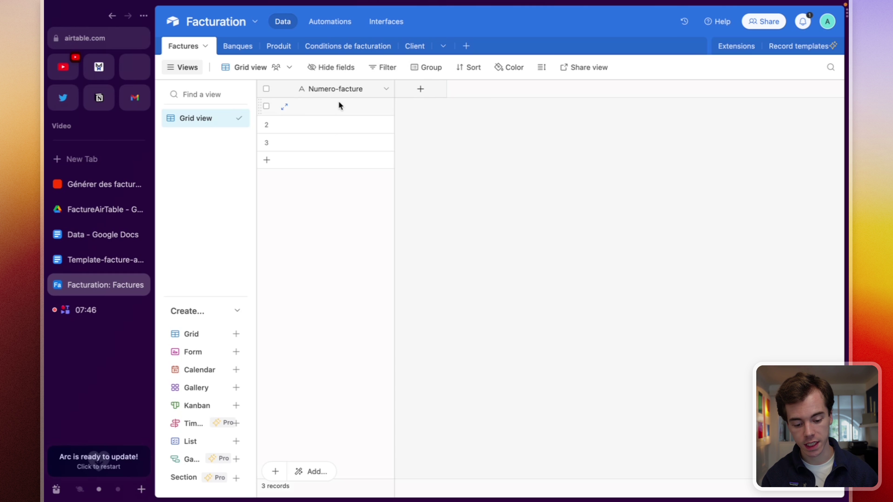
left_click(420, 91)
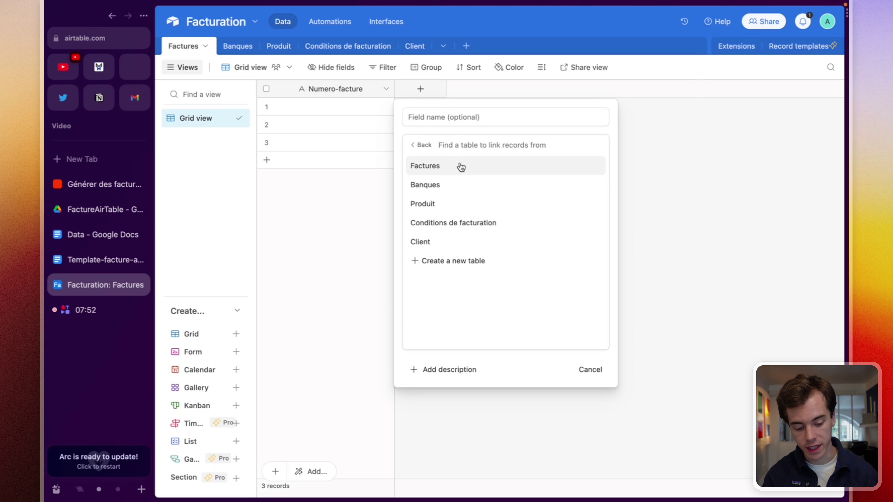
left_click(440, 244)
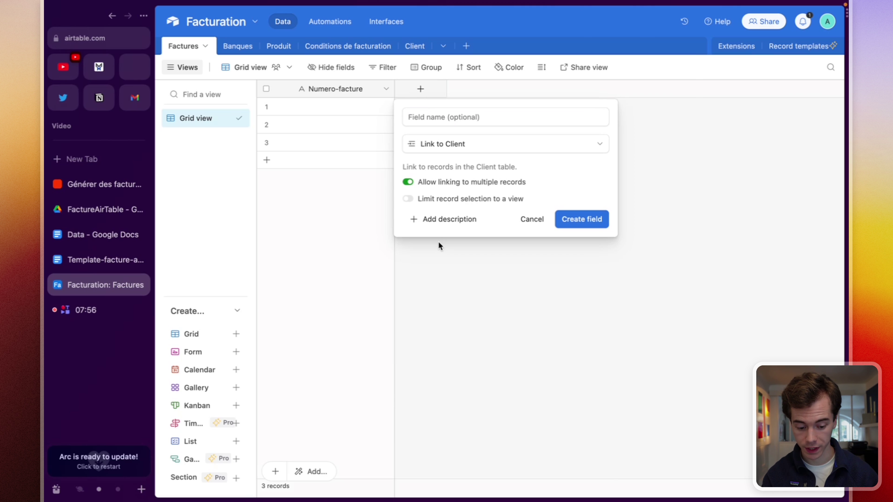
left_click(583, 219)
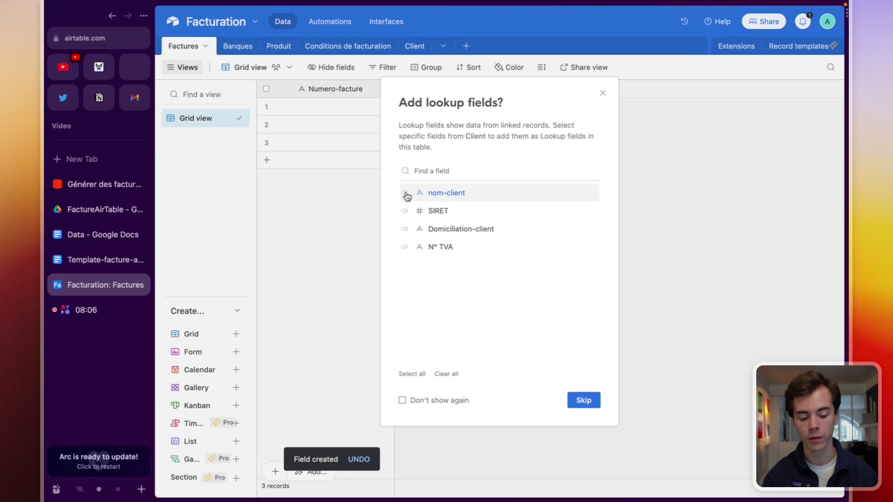
Step: Add the nom-client, SIRET, Domiciliation-client and N° TVA lookup fields from the Client table to Factures
left_click(406, 195)
left_click(406, 210)
left_click(405, 229)
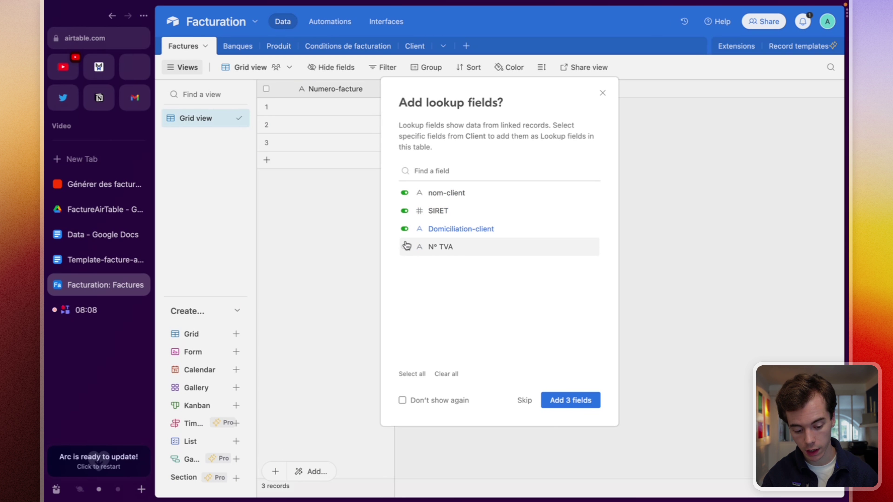
left_click(405, 247)
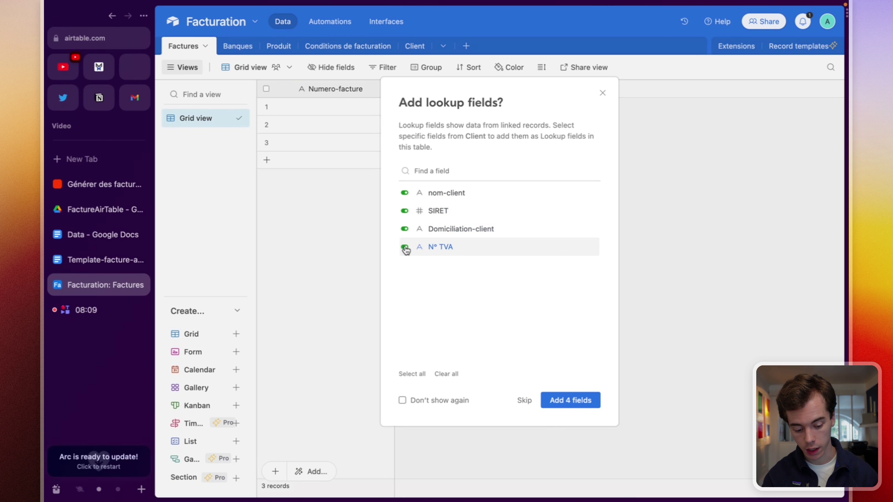
left_click(568, 396)
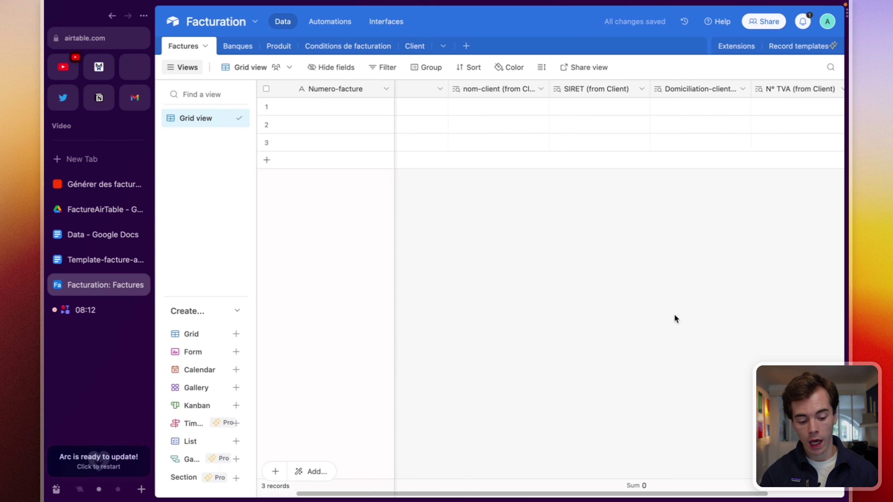
Step: Link the first Factures record to the client Antoine CORP
left_click(420, 105)
left_click(402, 106)
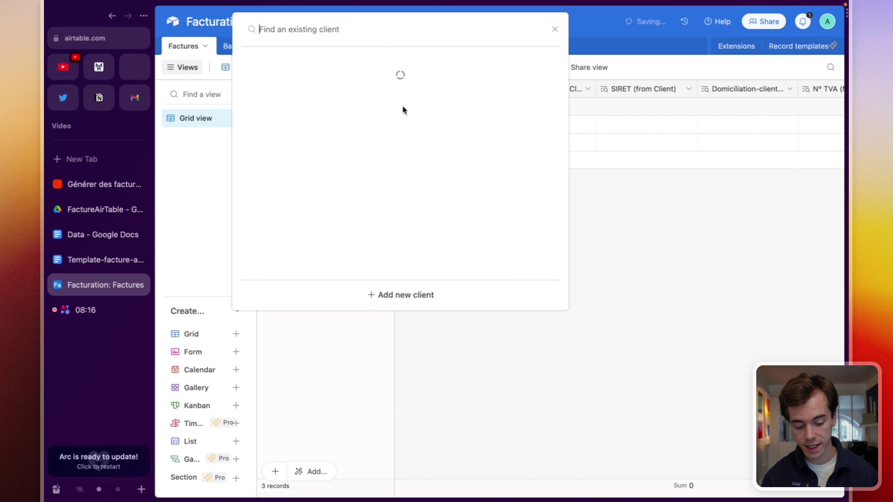
left_click(331, 74)
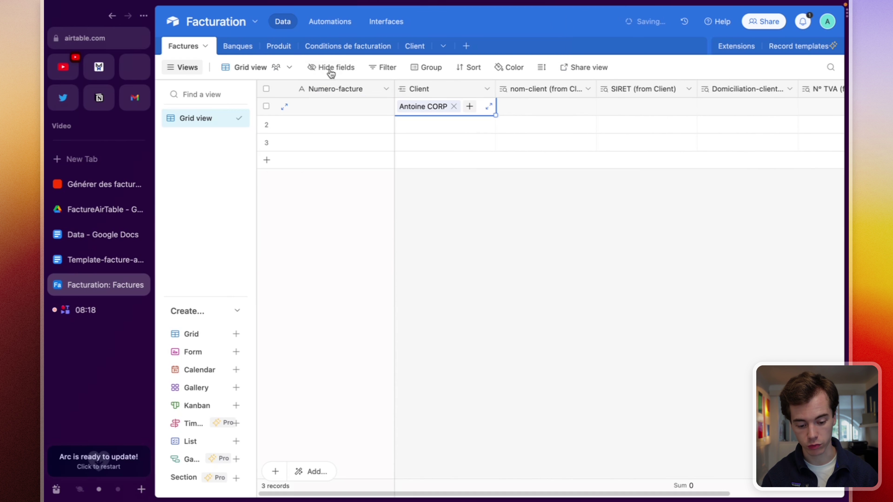
Step: Examine the client name, SIRET, address and VAT number lookup fields of the first Factures record
scroll(570, 251, "right", 3)
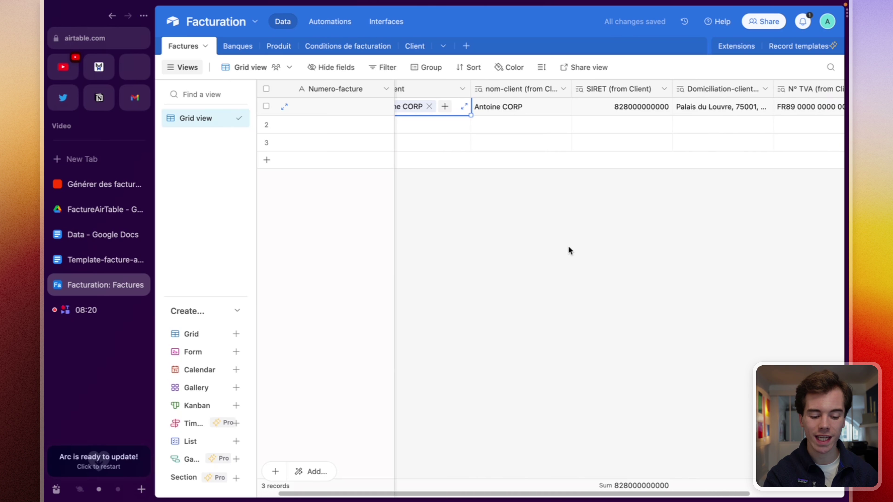
scroll(569, 248, "left", 3)
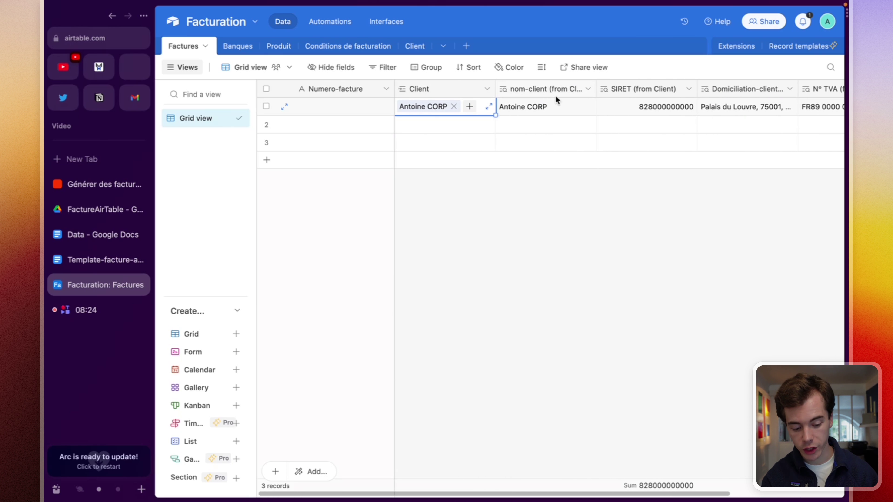
scroll(556, 95, "right", 10)
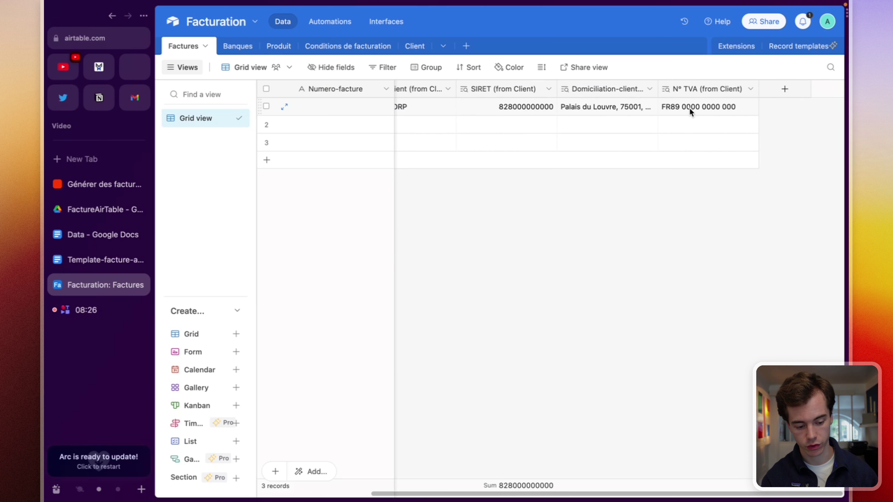
scroll(482, 114, "left", 10)
left_click(481, 115)
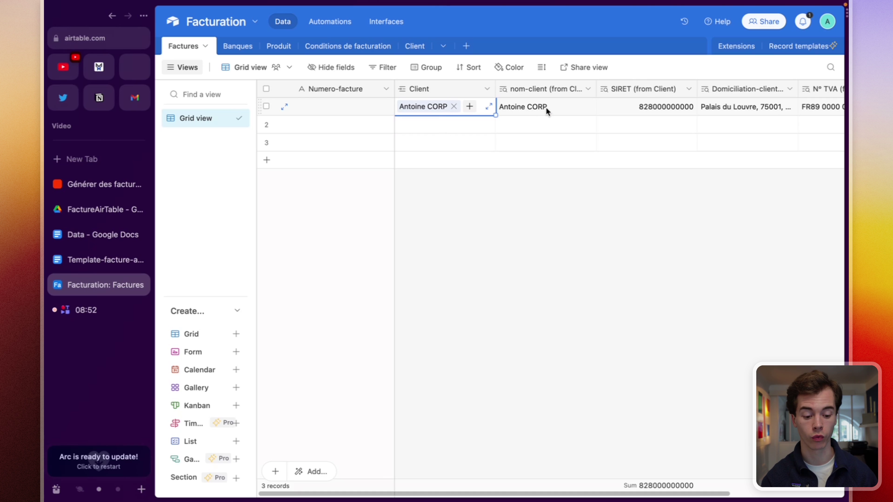
scroll(546, 108, "right", 3)
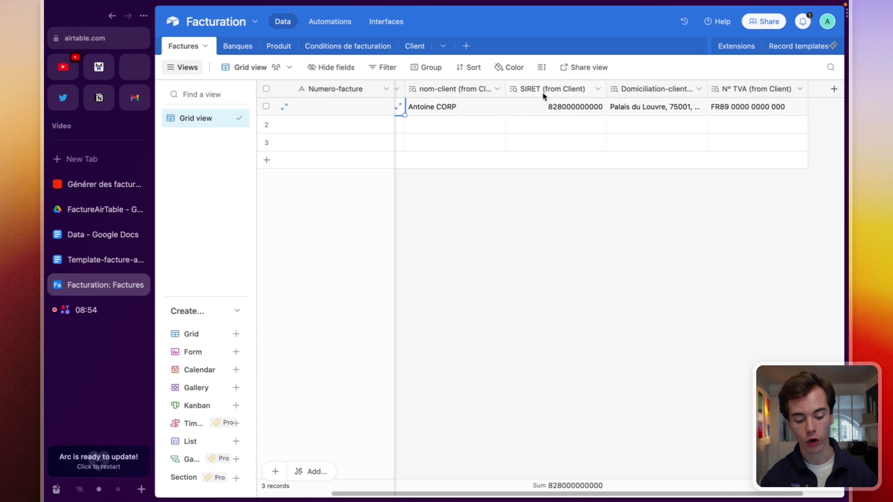
scroll(590, 107, "right", 2)
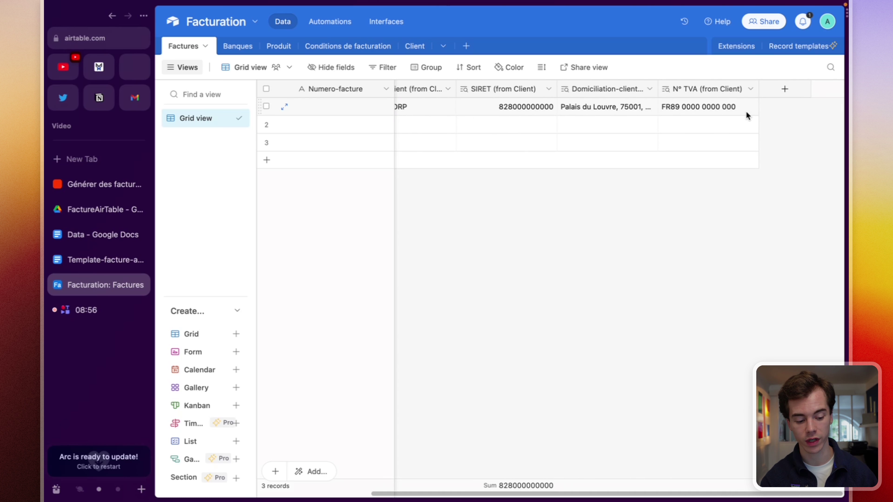
Step: Hide the nom-client, SIRET, Domiciliation-client and N° TVA lookup fields in the Factures grid view
scroll(746, 110, "left", 5)
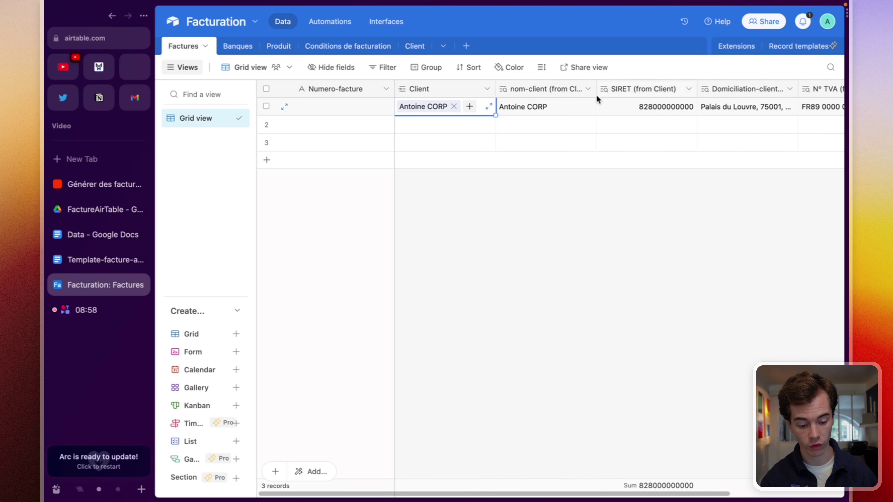
left_click(542, 90)
scroll(656, 94, "right", 5)
left_click(695, 90, "shift")
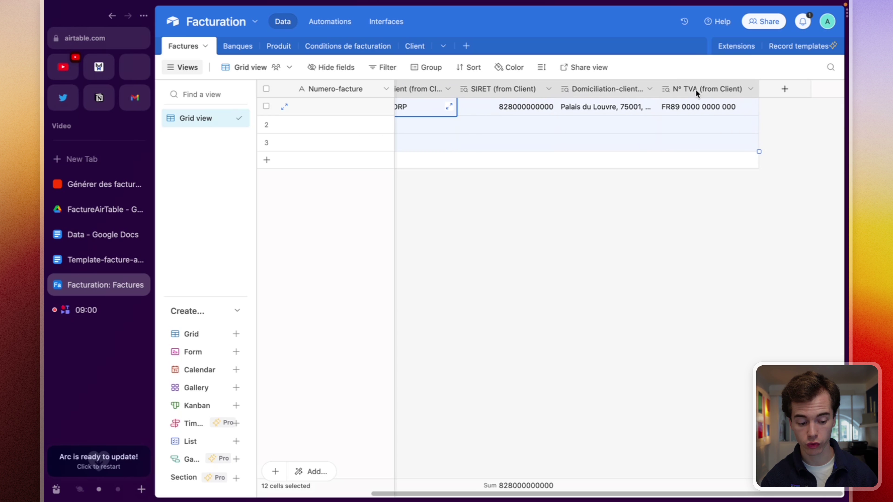
right_click(695, 90)
left_click(721, 192)
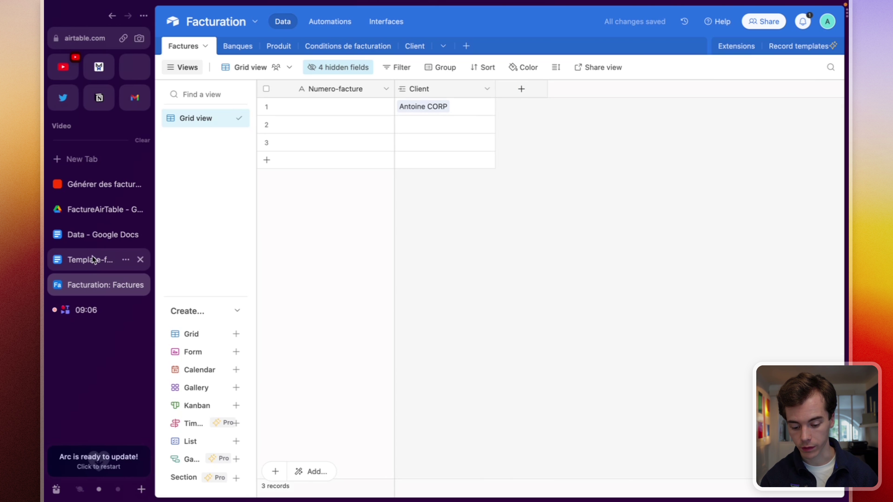
Step: Switch to the Google Docs Data document and append "- ok" to the "Client + look up" item of the Fichier de travail list
left_click(86, 233)
left_click(421, 156)
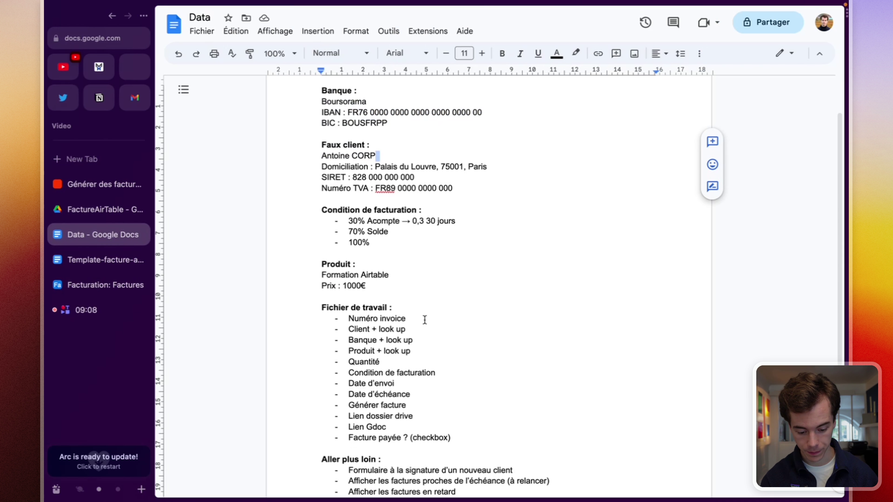
left_click(418, 330)
type("- ok")
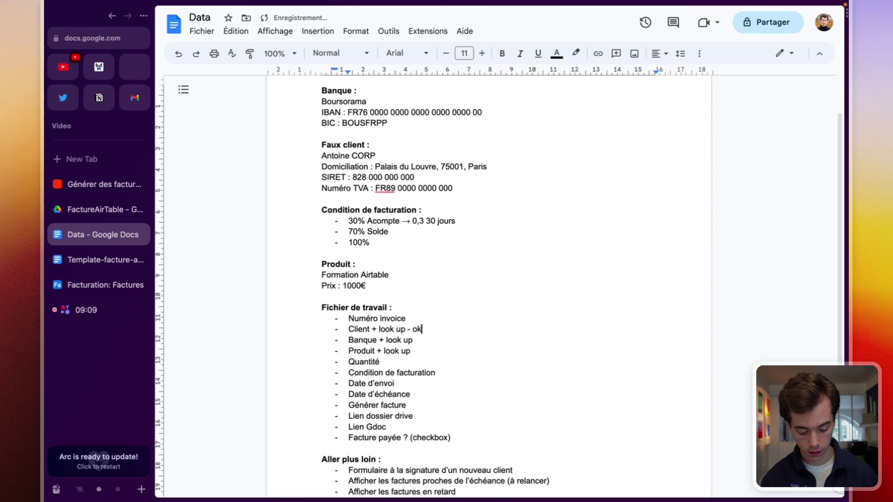
left_click(433, 348)
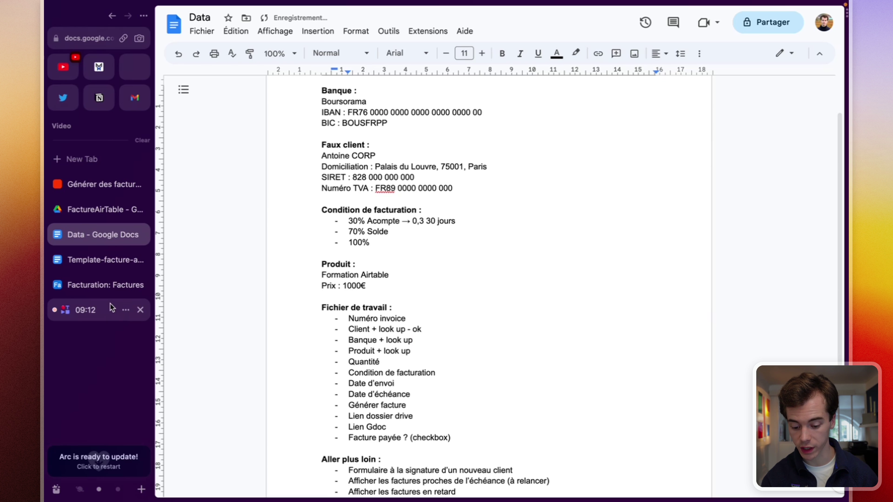
Step: Back in Airtable's Factures table, add a field linked to the Banques table with Name, IBAN and BIC lookup fields
left_click(103, 285)
left_click(535, 92)
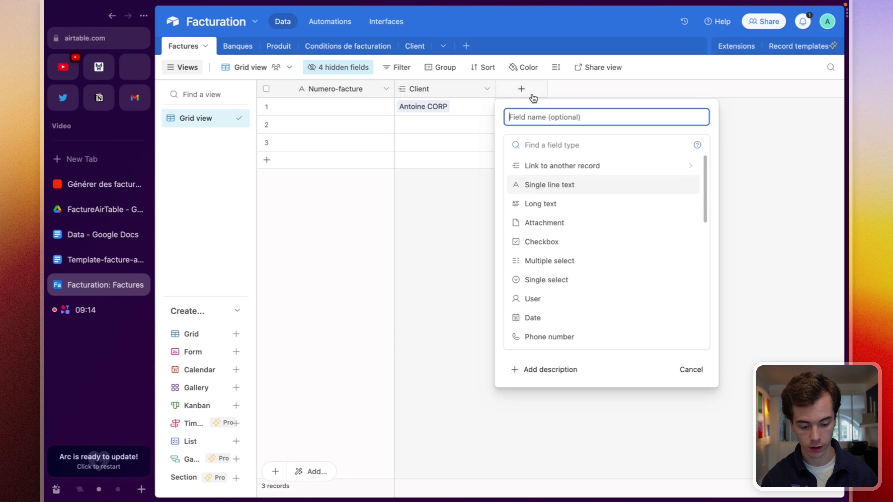
left_click(559, 166)
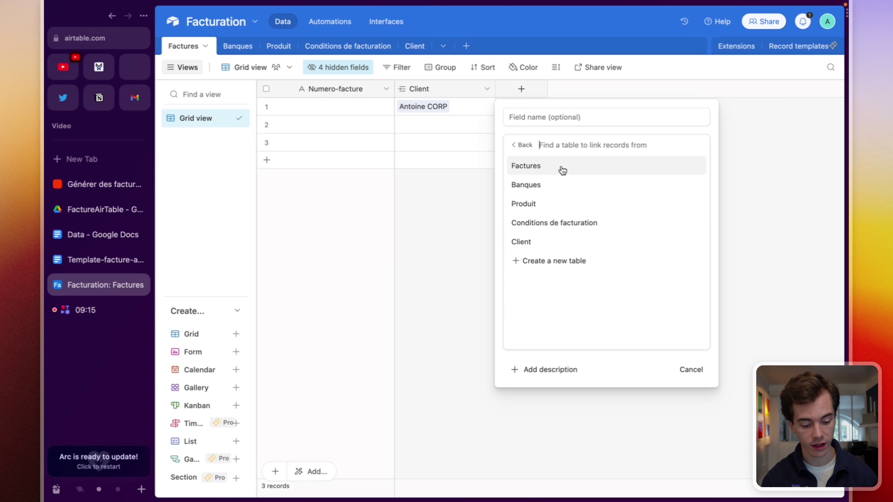
left_click(571, 187)
left_click(686, 216)
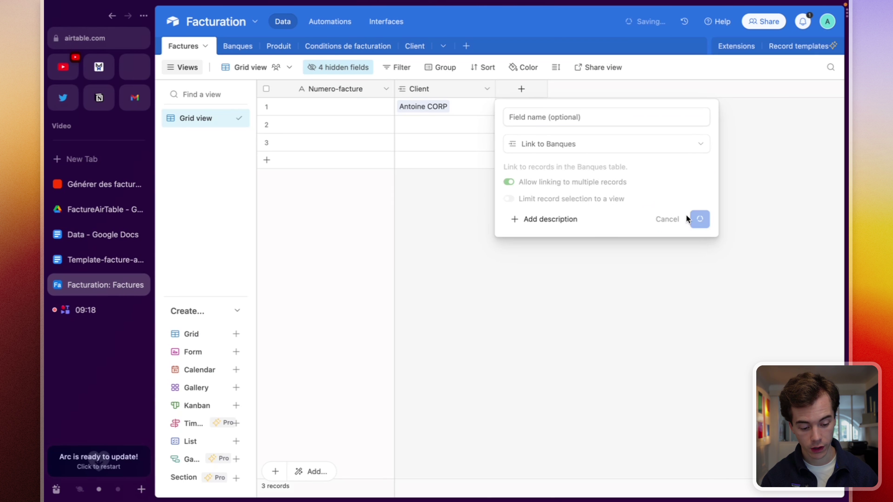
left_click(408, 194)
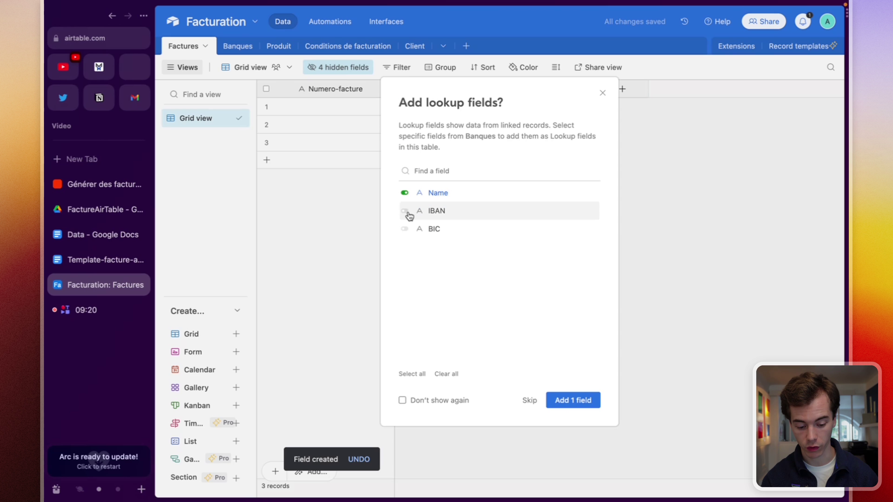
left_click(407, 213)
left_click(408, 229)
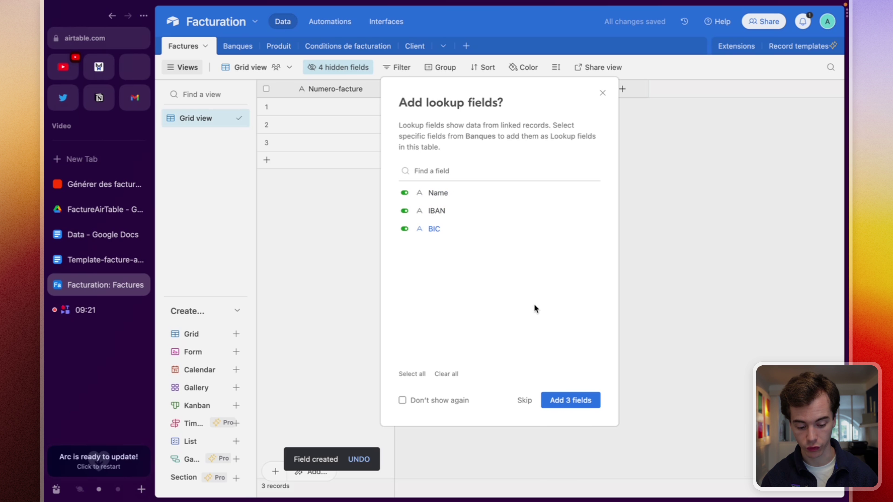
left_click(578, 399)
Step: Hide the Name, IBAN and BIC lookup fields from Banques in the Factures grid view
left_click(492, 88)
left_click(668, 88, "shift")
right_click(668, 88)
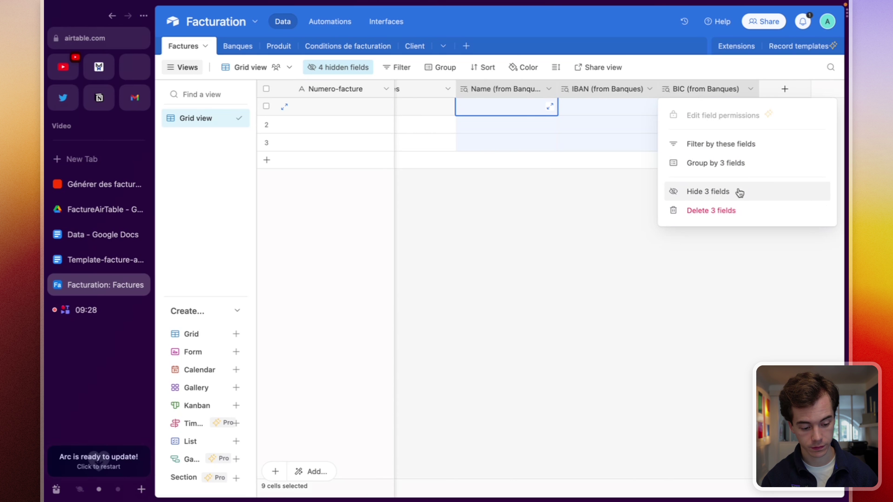
left_click(738, 191)
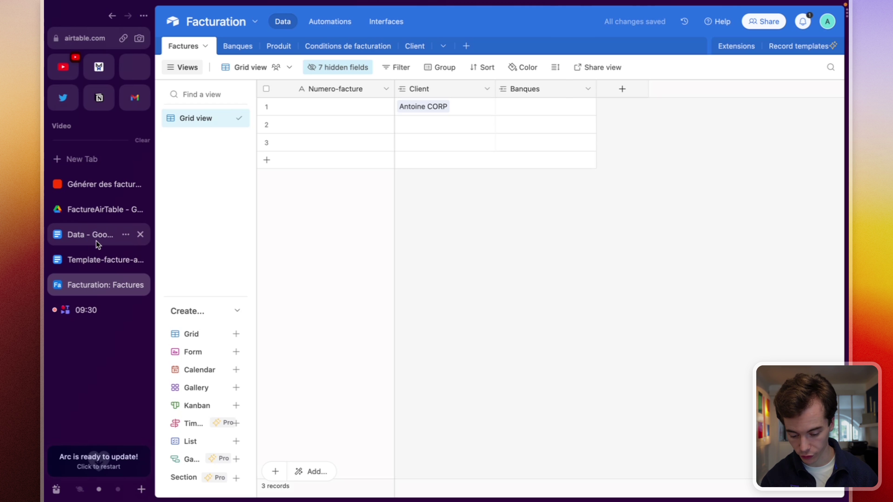
Step: Add a field linked to the Produit table in Factures, with Name and Prix lookup fields
left_click(624, 89)
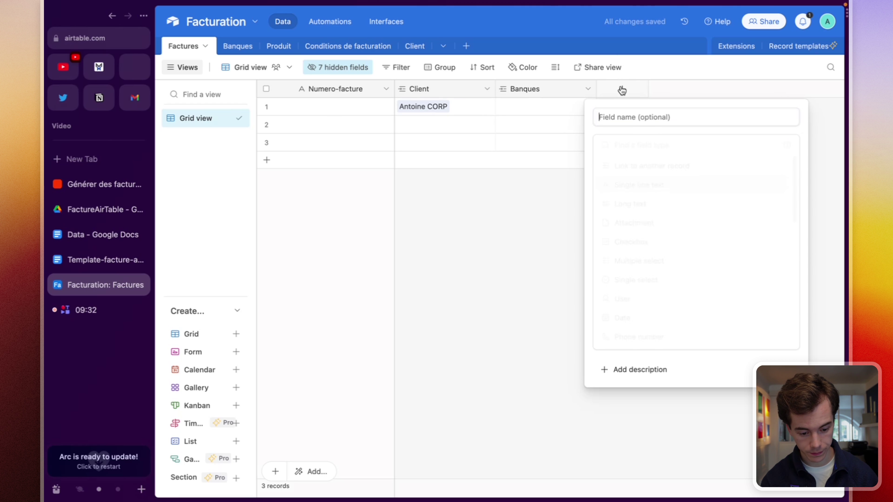
left_click(642, 167)
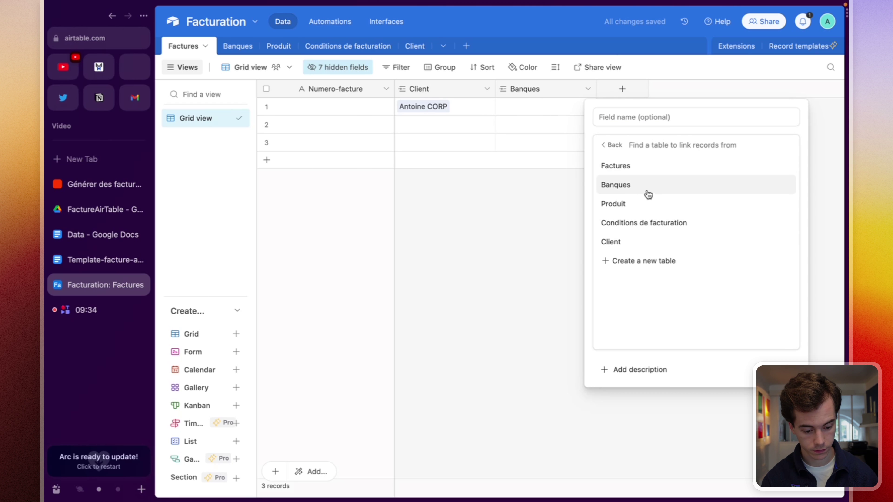
left_click(638, 204)
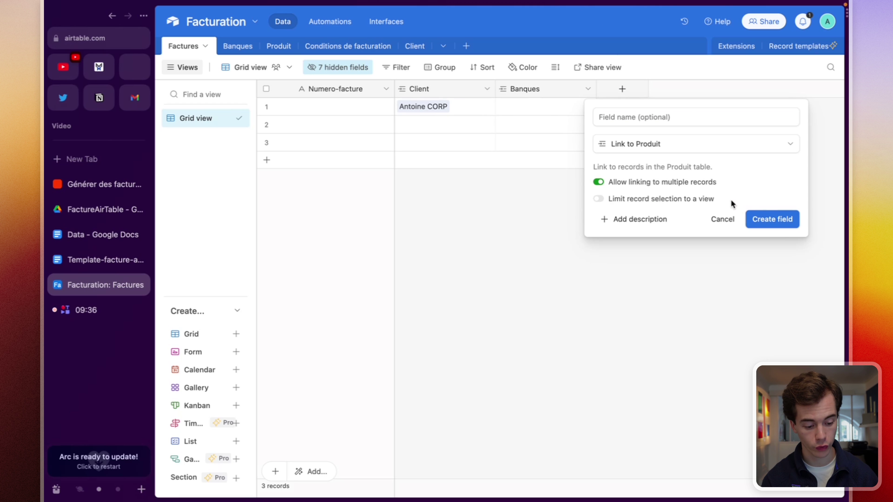
left_click(770, 219)
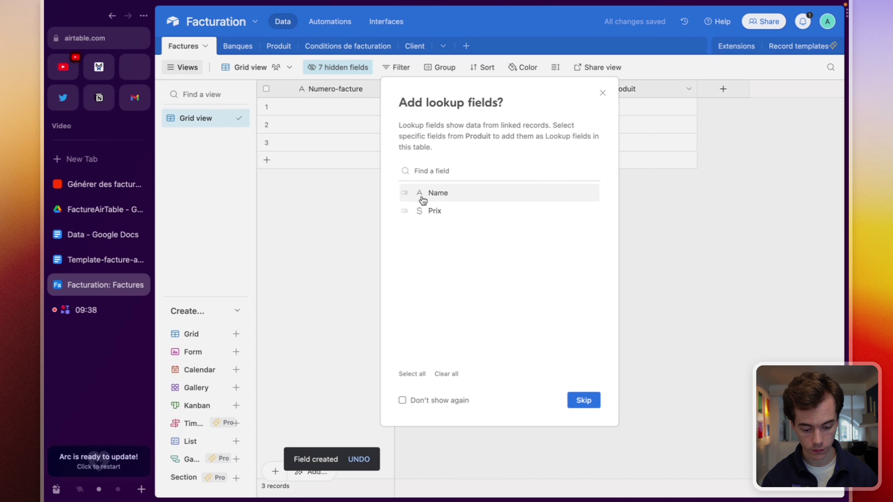
left_click(405, 194)
left_click(404, 211)
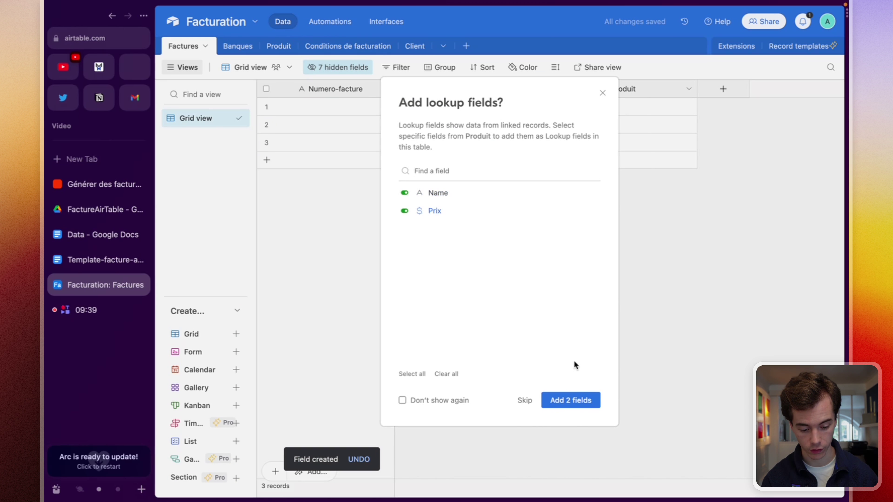
left_click(578, 400)
Step: Delete the Name and Prix lookup fields from Produit in Factures, and undo the deletion
scroll(721, 262, "right", 3)
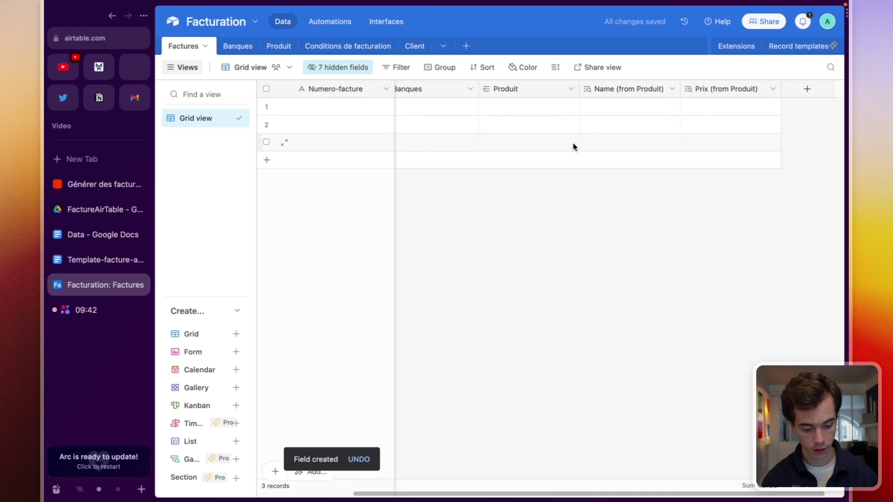
left_click(619, 89)
left_click(725, 89, "shift")
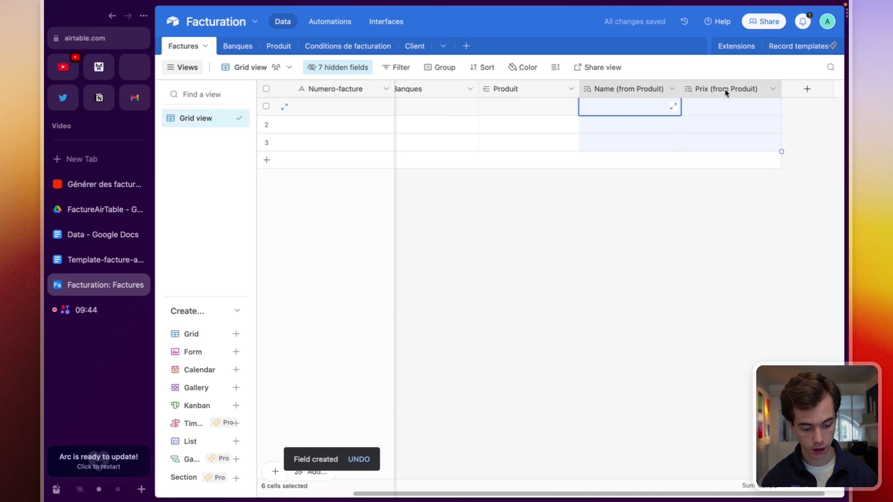
right_click(725, 89)
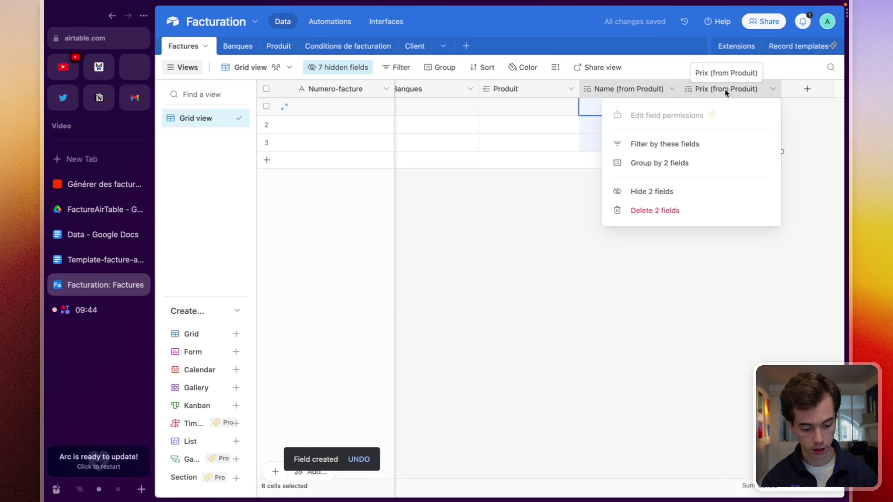
left_click(690, 211)
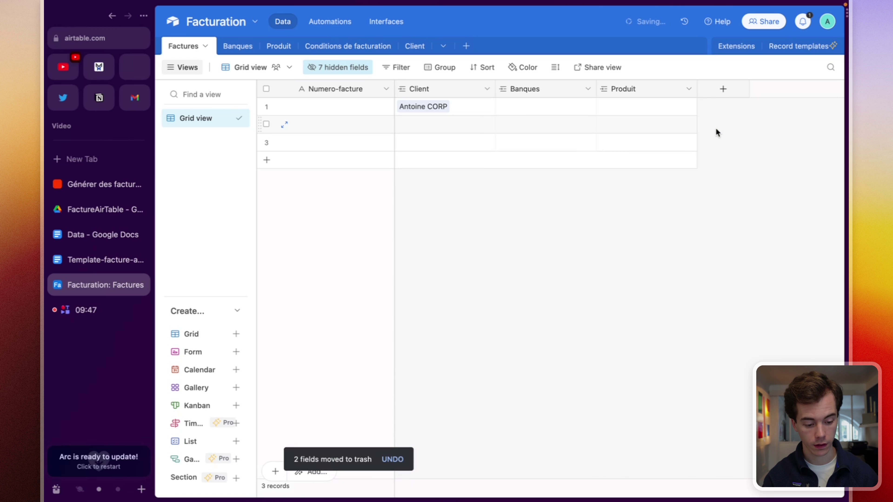
left_click(396, 458)
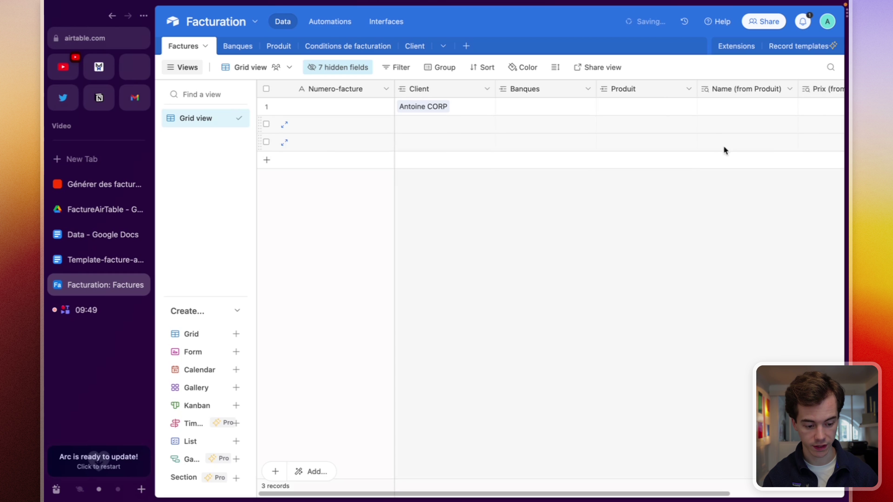
Step: Hide the Name and Prix lookup fields from Produit in the Factures grid view
right_click(714, 88)
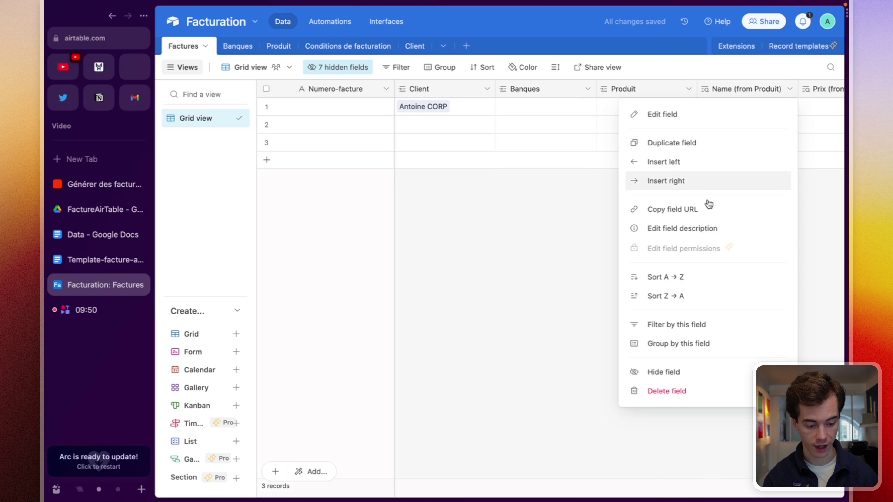
left_click(684, 375)
scroll(796, 131, "right", 2)
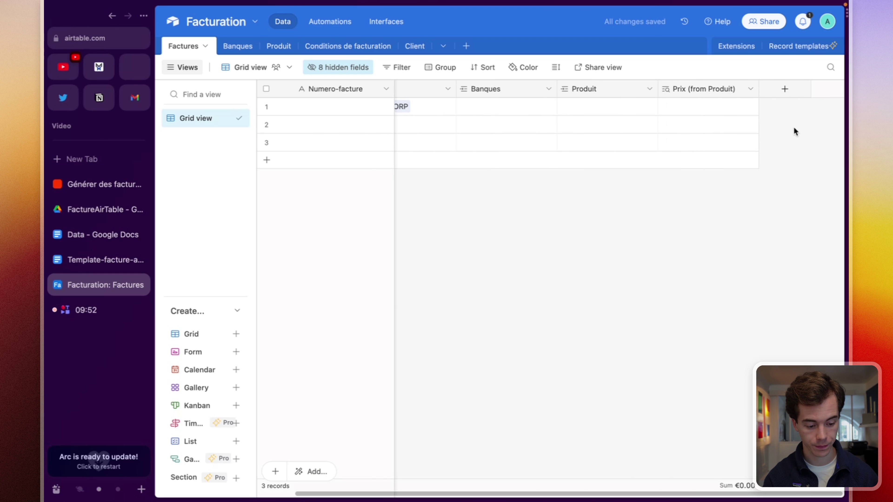
right_click(715, 87)
left_click(708, 372)
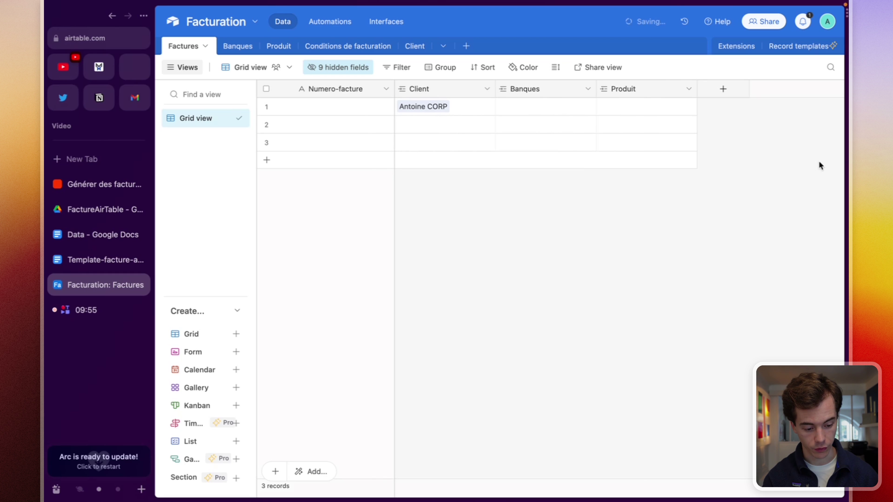
Step: Add a field linked to the Conditions de facturation table in Factures, with Condition-facturation, Taux-facturation and délai-facturation lookup fields
left_click(724, 90)
left_click(664, 168)
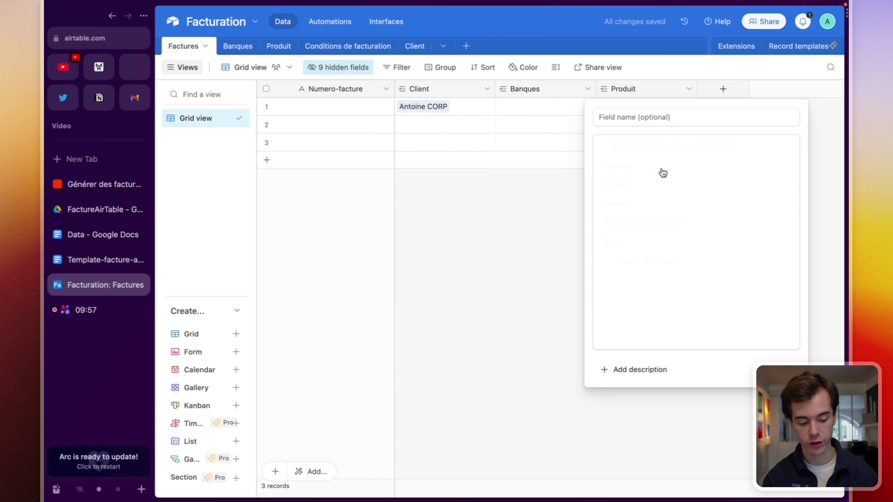
left_click(642, 224)
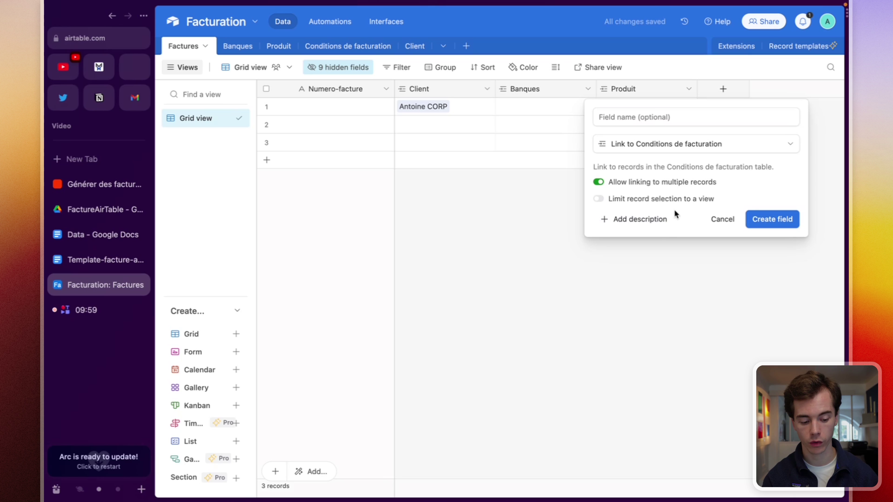
left_click(770, 219)
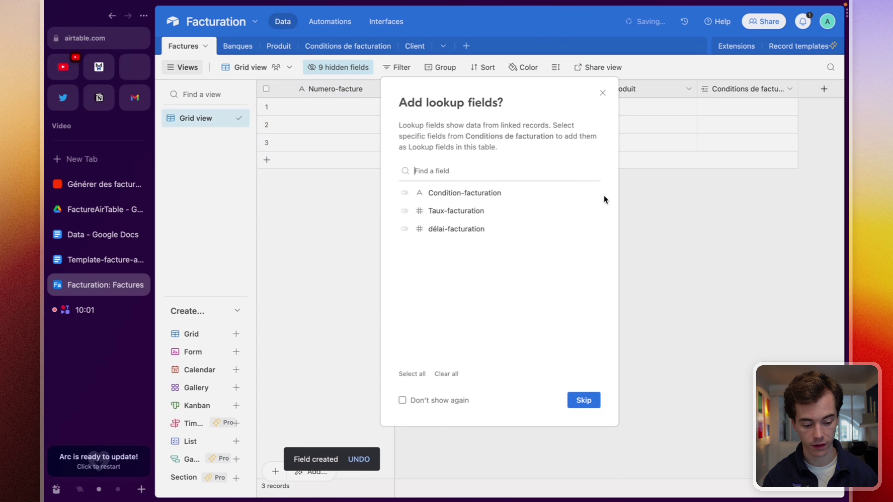
left_click(405, 193)
left_click(405, 210)
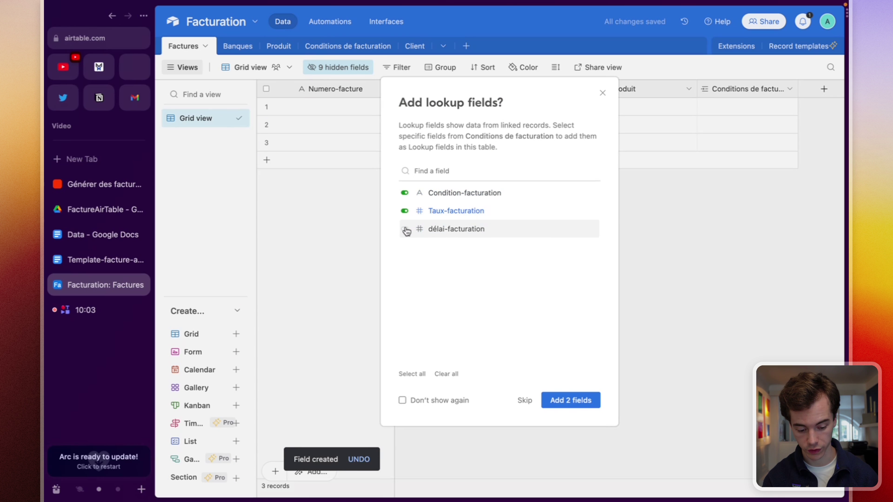
left_click(405, 229)
left_click(593, 401)
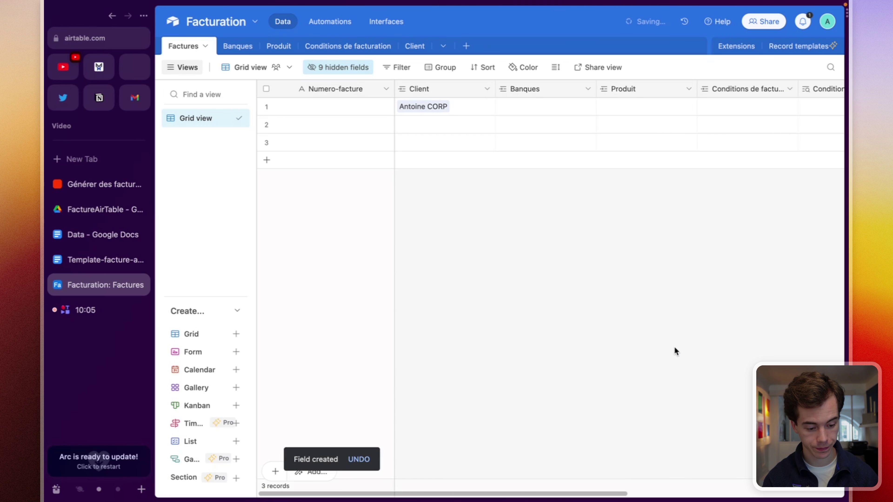
Step: Hide the Condition-facturation, Taux-facturation and délai-facturation lookup fields in the Factures grid view
left_click(555, 94)
left_click(737, 89, "shift")
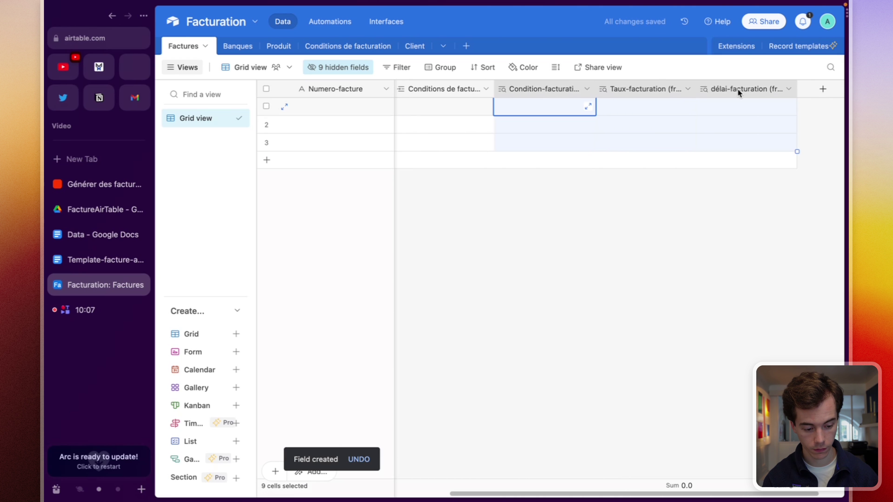
right_click(738, 89)
left_click(693, 192)
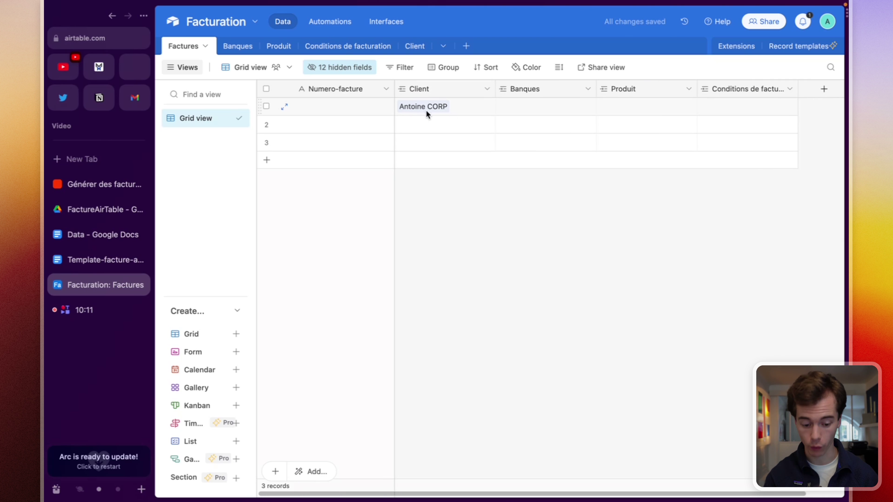
Step: Link the first Factures record to the bank Boursorama
left_click(560, 108)
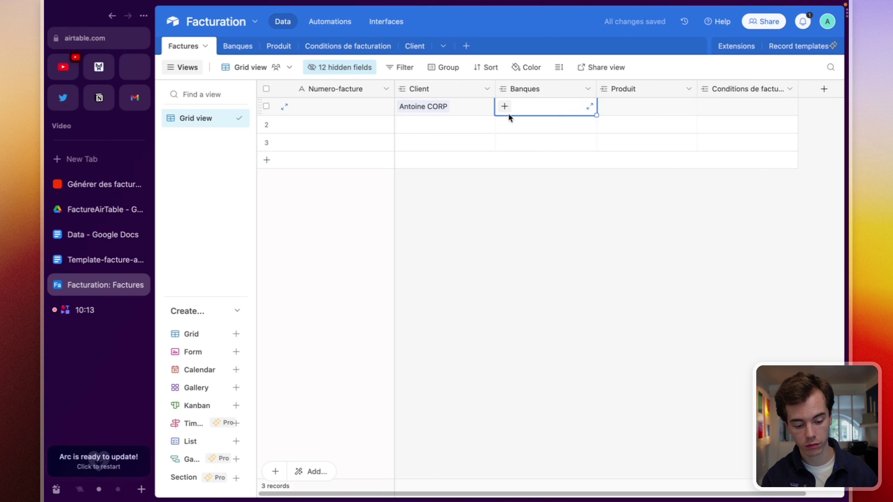
left_click(505, 109)
left_click(432, 75)
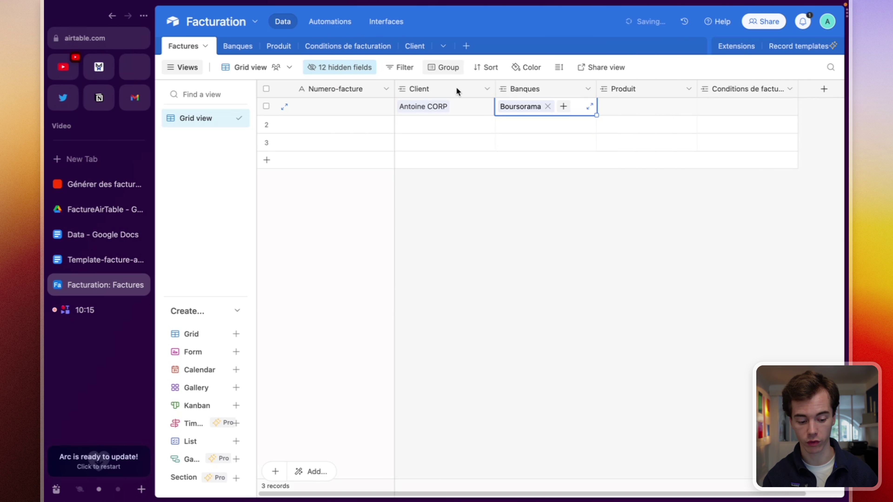
Step: Link the first Factures record to the product Formation airtable and the billing condition 30% Acompte
left_click(629, 108)
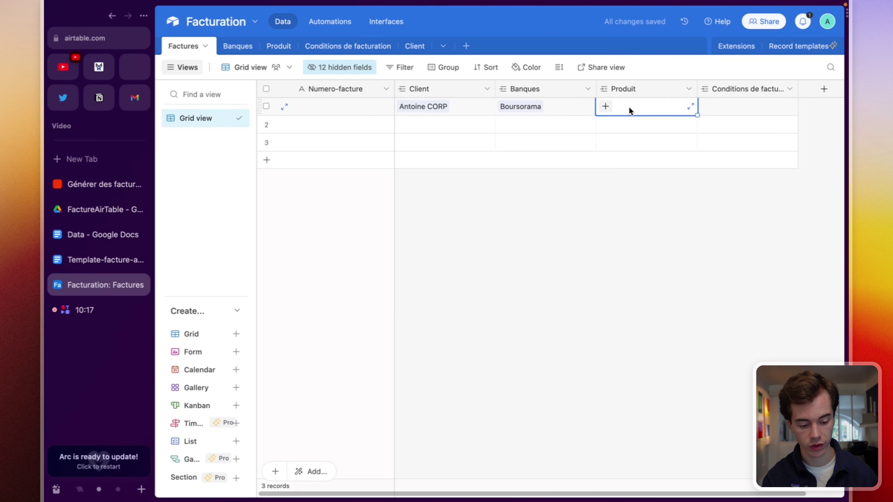
left_click(612, 107)
left_click(560, 78)
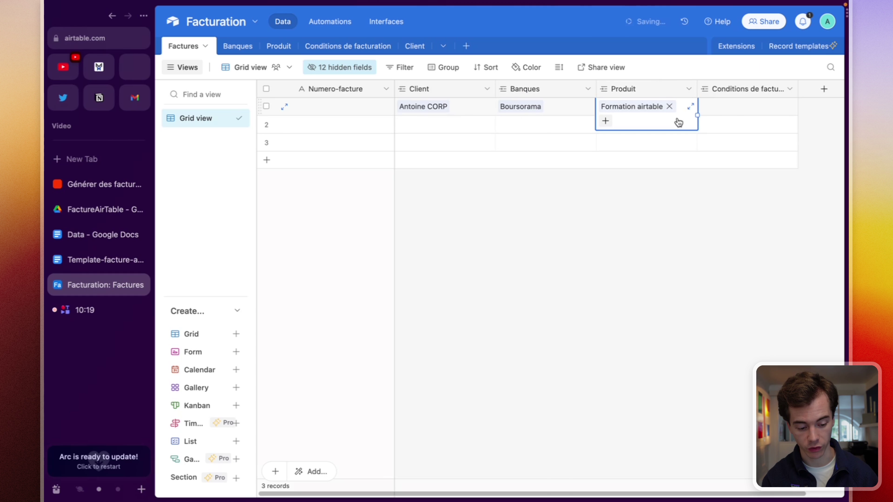
scroll(684, 132, "right", 1)
left_click(718, 104)
left_click(667, 106)
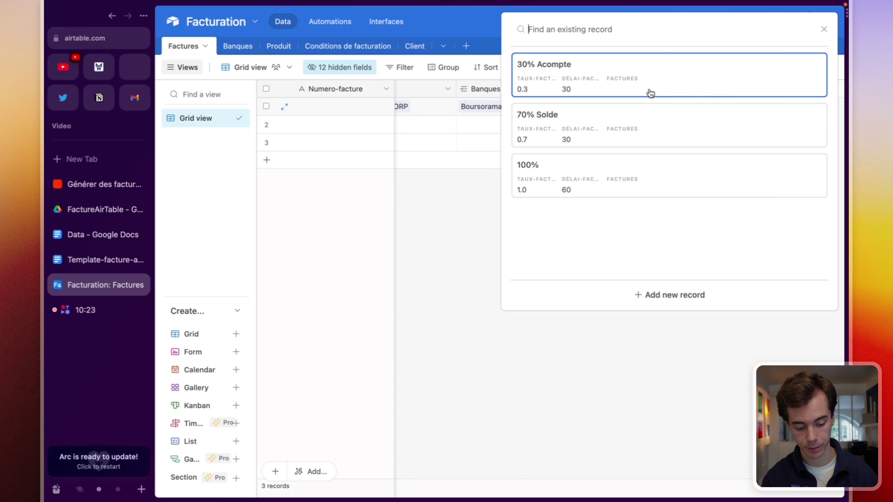
left_click(651, 93)
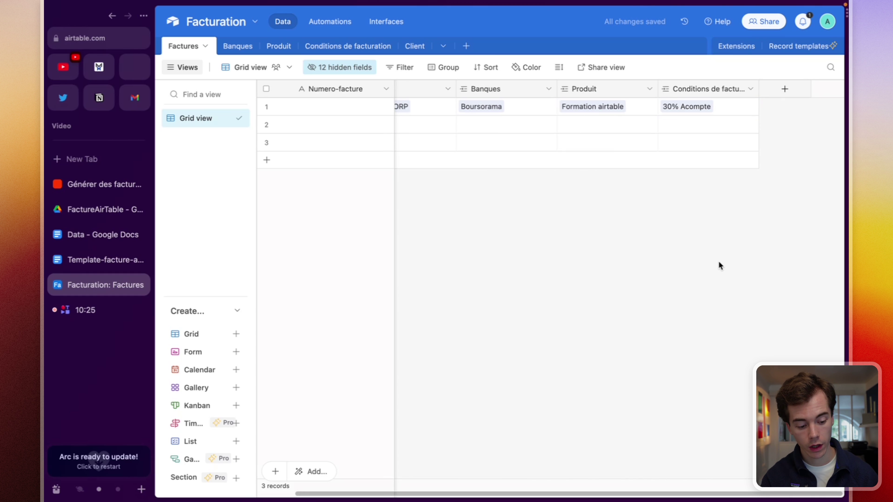
Step: In the Data Google Doc, mark Banque, Produit and Condition de facturation as ok in the Fichier de travail list
left_click(99, 235)
scroll(437, 331, "down", 1)
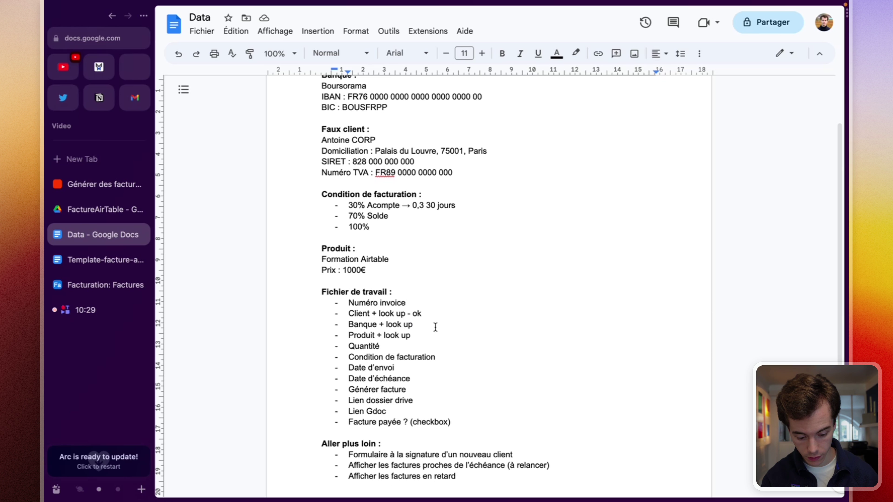
double_click(435, 324)
type("-")
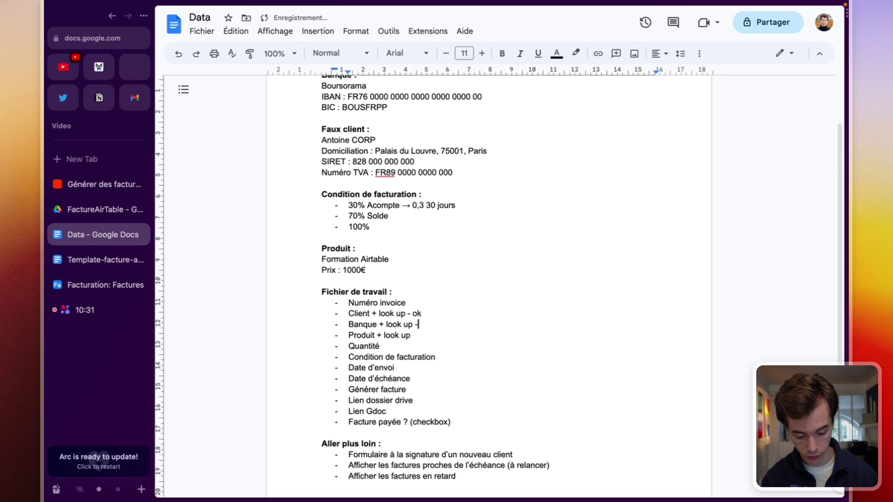
type(" ok")
left_click(414, 335)
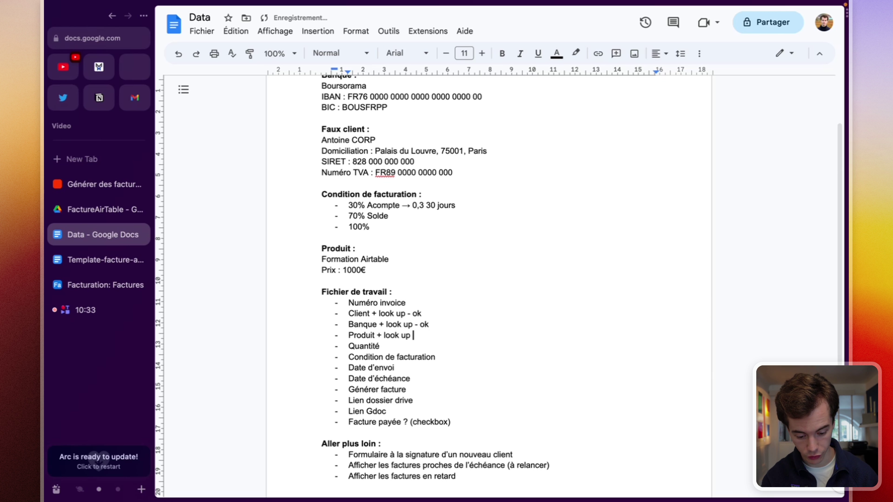
type("-ok")
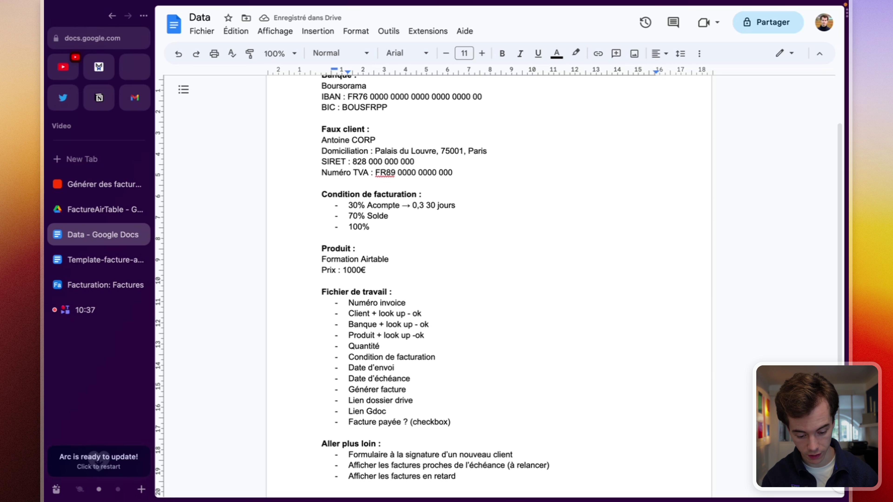
type(" - ok")
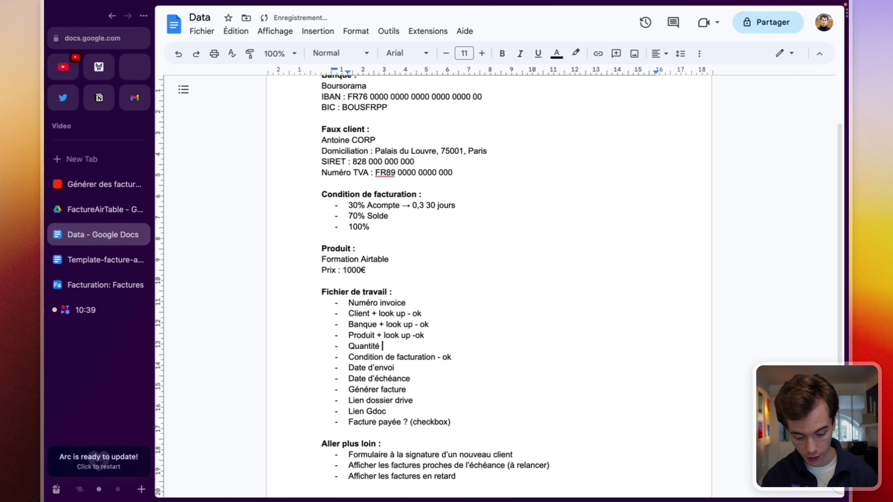
Step: Back in Airtable, add a Number field named Quantité with Integer formatting to the Factures table
left_click(95, 287)
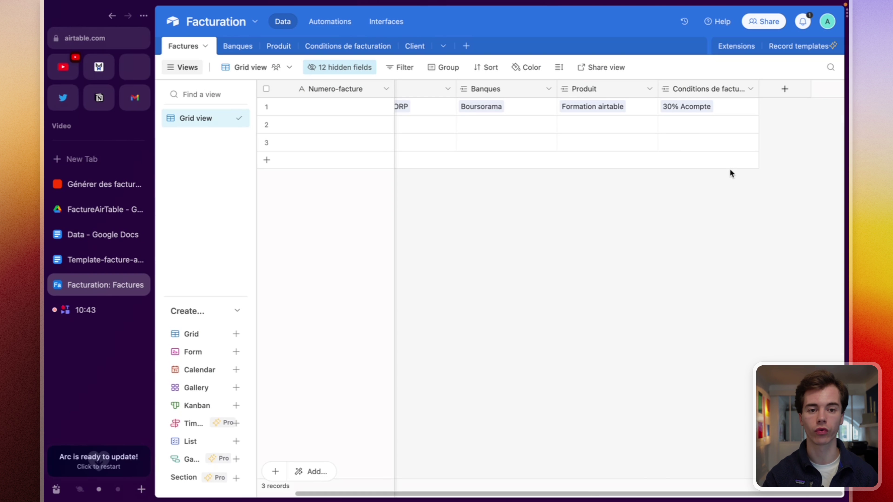
left_click(786, 89)
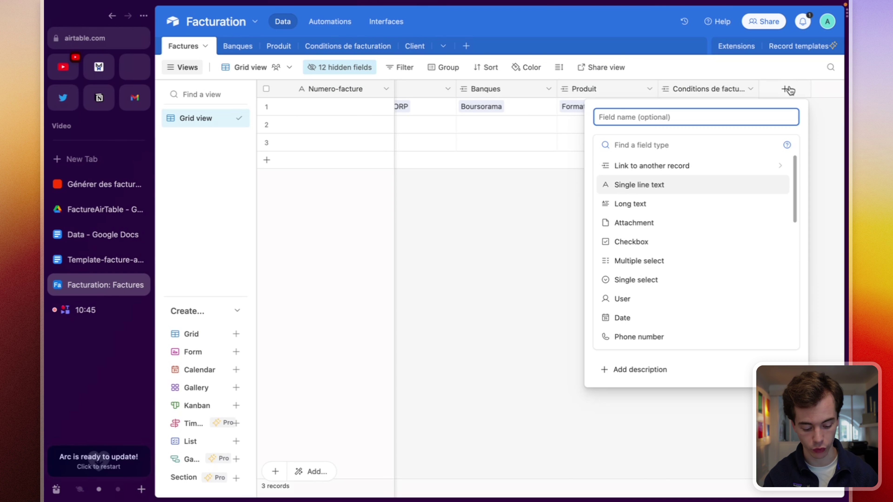
type("Quantité")
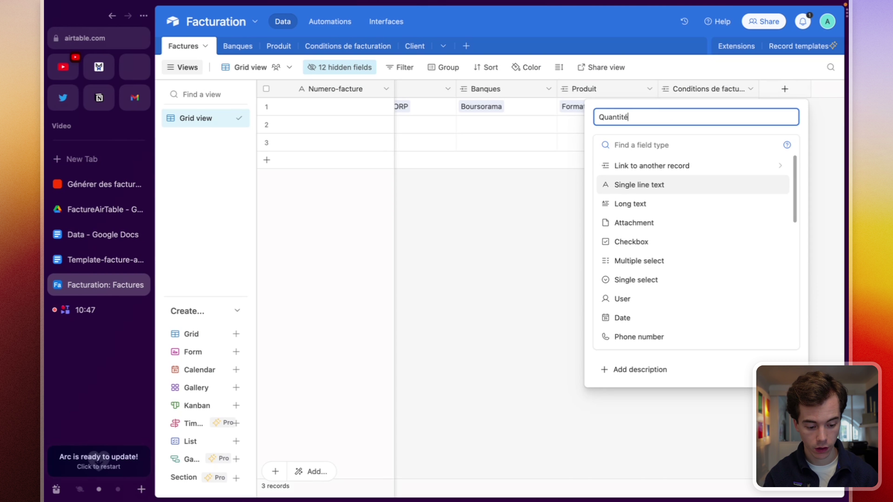
left_click(643, 144)
type("mb")
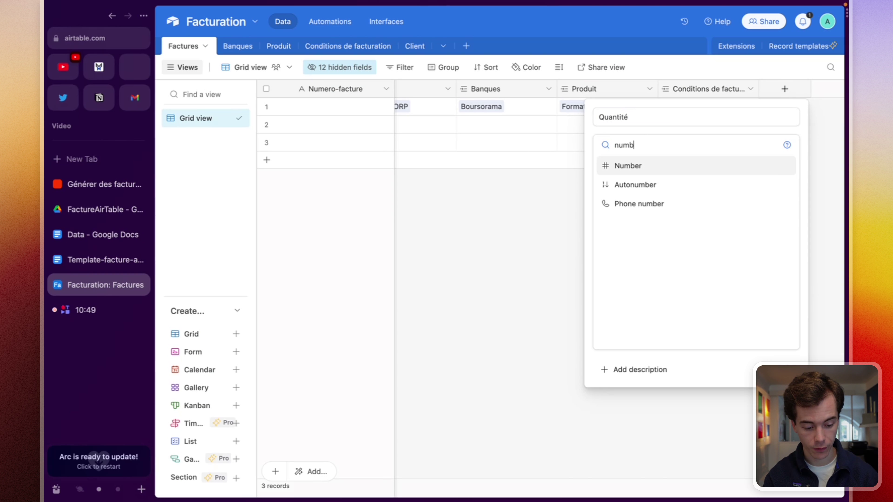
left_click(616, 167)
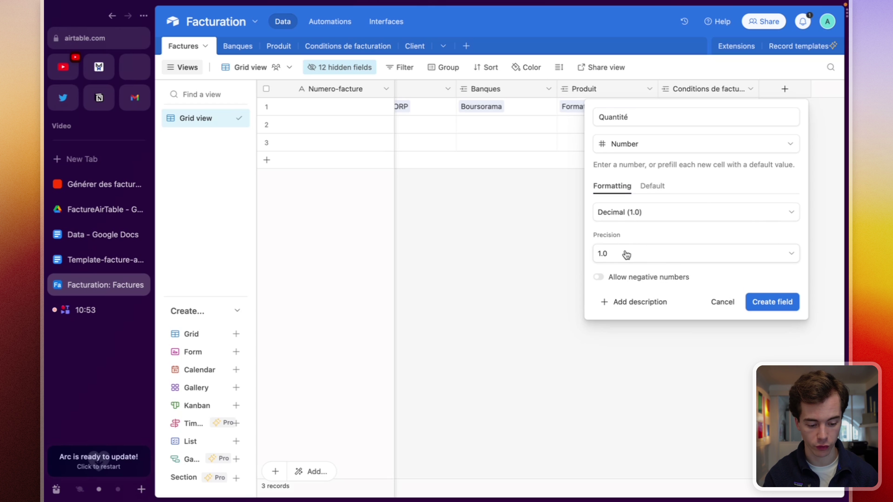
left_click(616, 212)
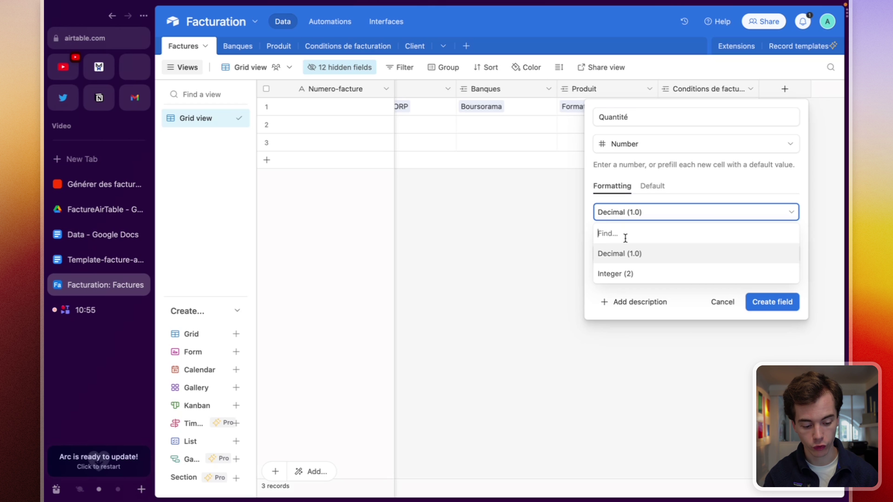
left_click(626, 273)
left_click(760, 265)
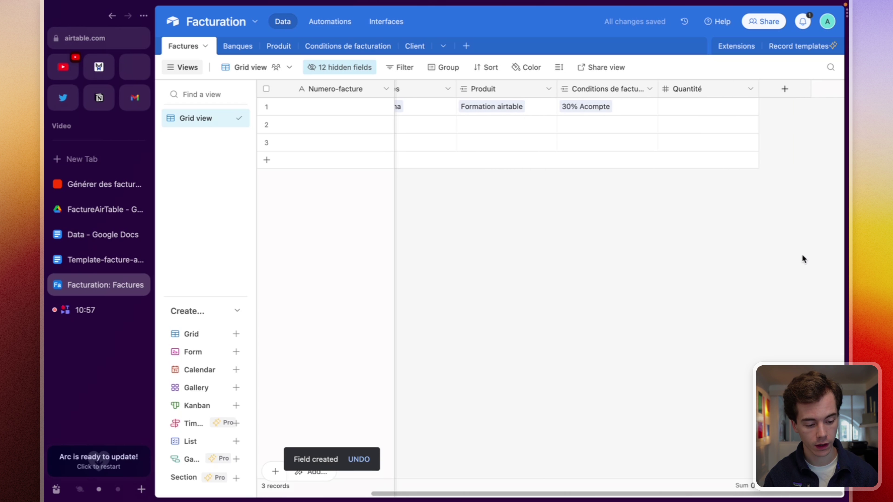
Step: Mark Quantité as ok in the Fichier de travail list of the Data Google Doc
left_click(770, 90)
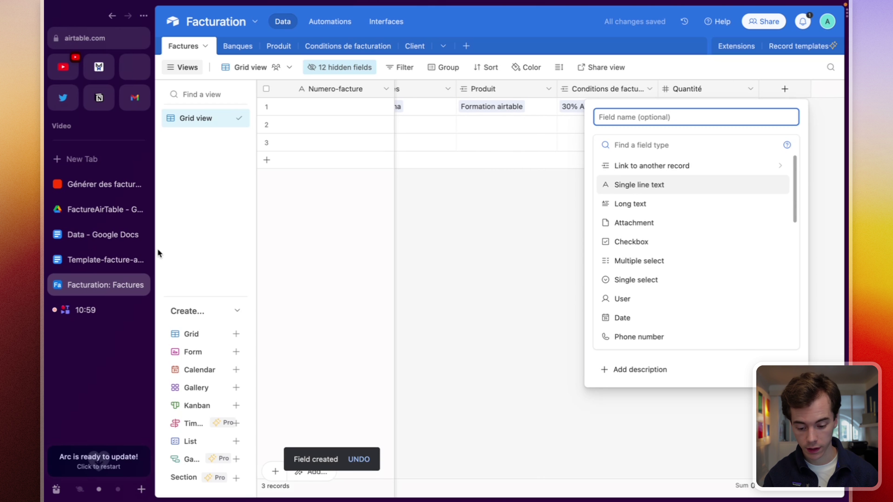
left_click(73, 237)
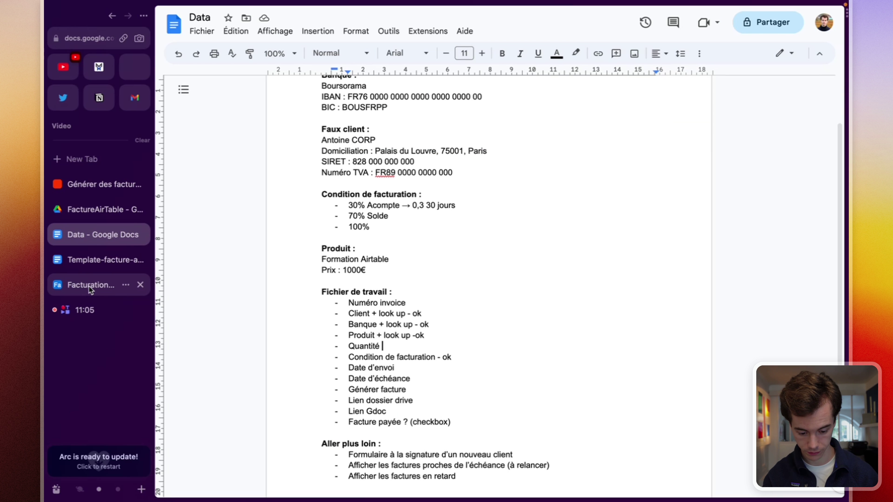
type("- ok")
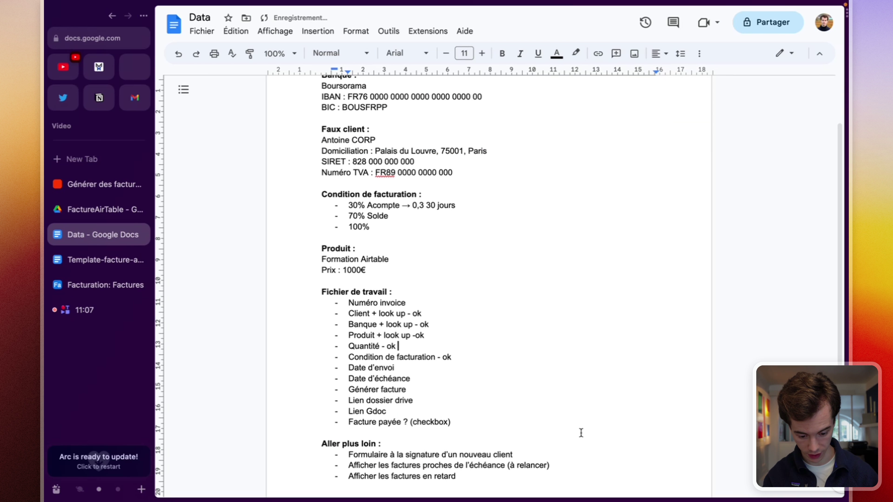
left_click(413, 368)
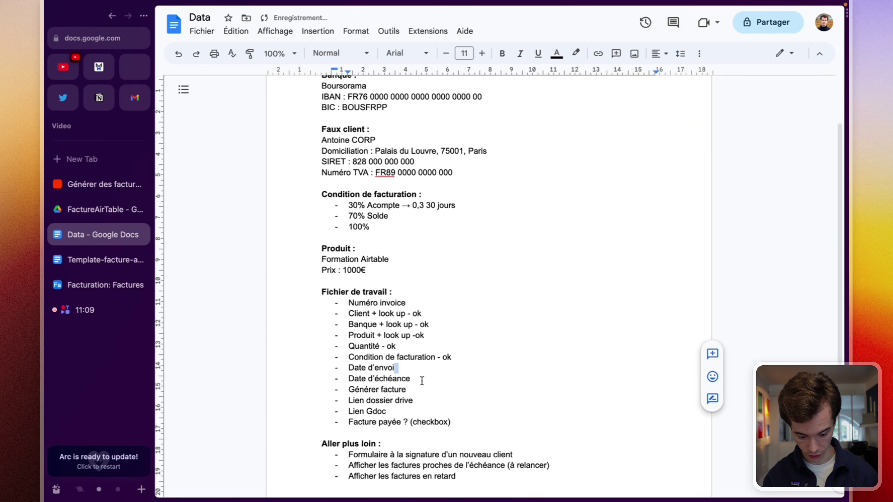
Step: Return to Airtable and add a Date field named date d'envoi with the European date format to Factures
left_click(85, 286)
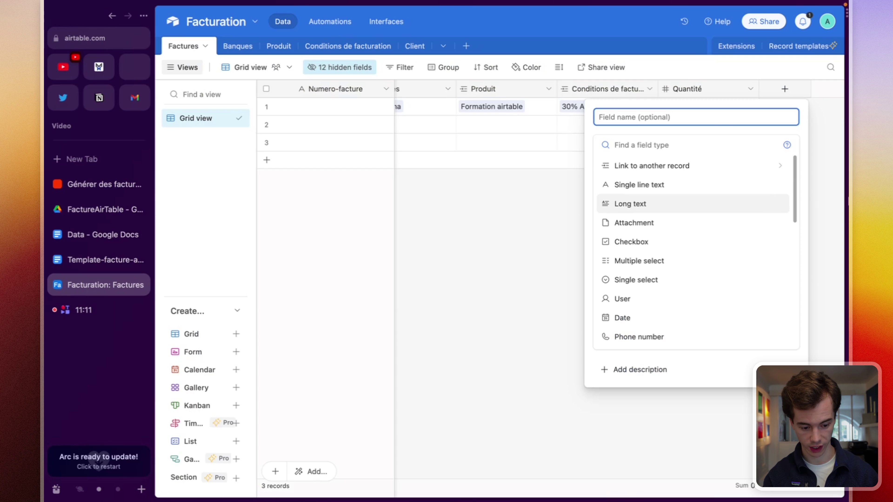
type("date d'envoi")
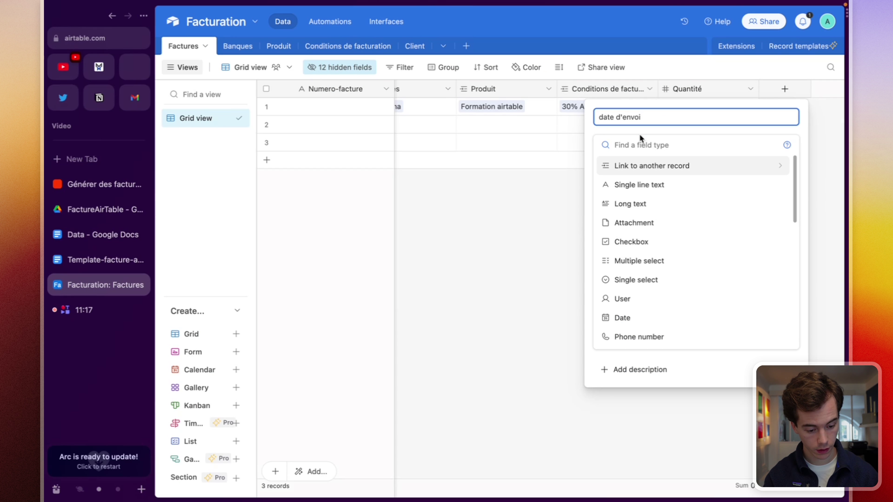
left_click(637, 145)
type("date")
left_click(635, 165)
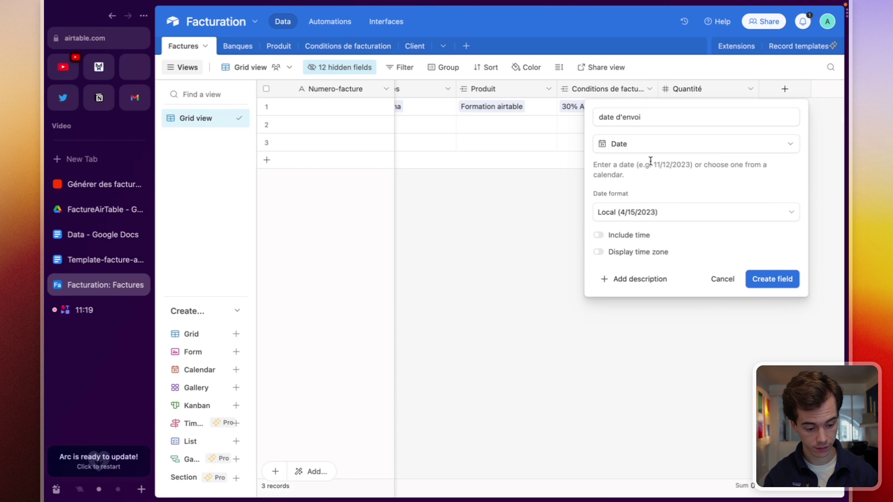
left_click(639, 213)
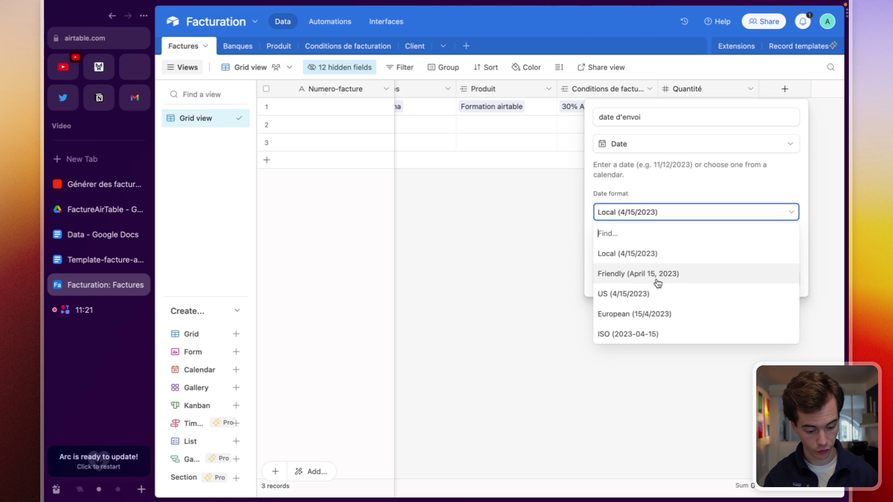
left_click(678, 313)
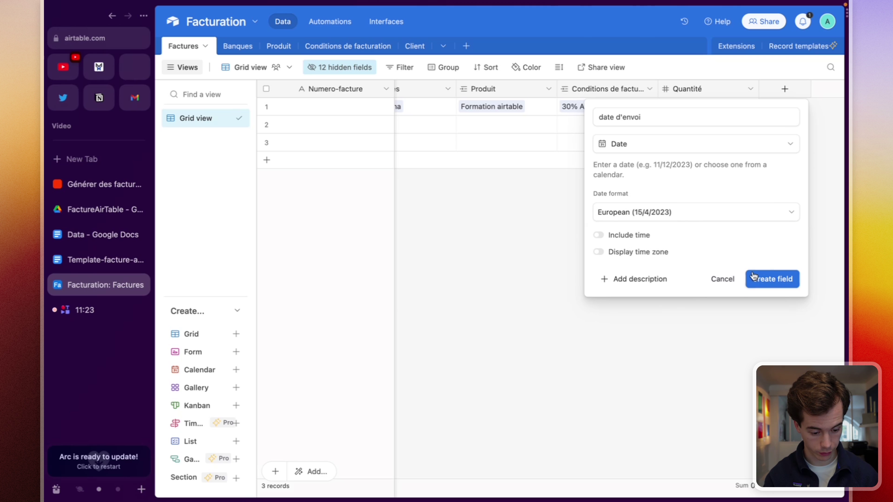
left_click(761, 271)
Step: Add a Date field named date échéance with the European date format to Factures
left_click(785, 88)
type("date échéance")
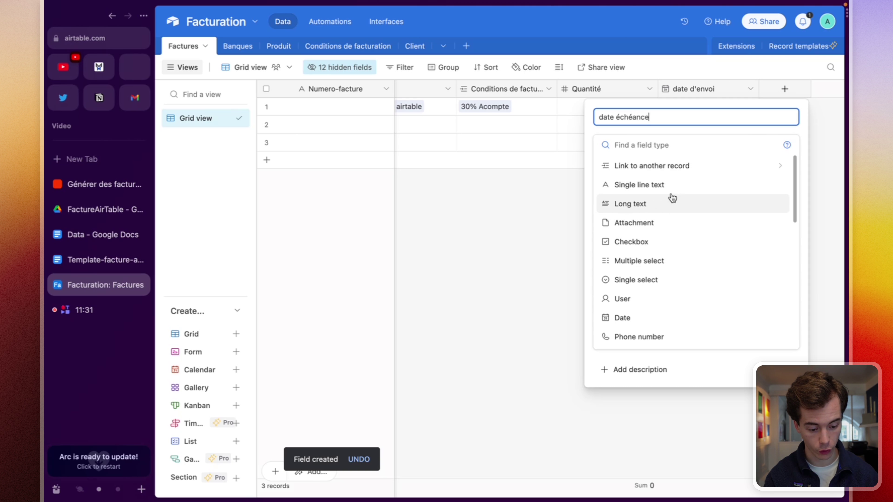
left_click(629, 143)
type("da")
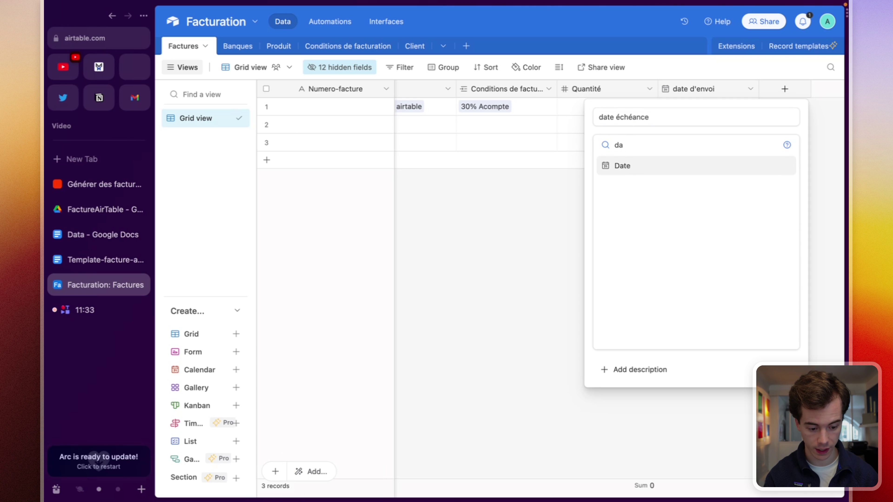
left_click(629, 167)
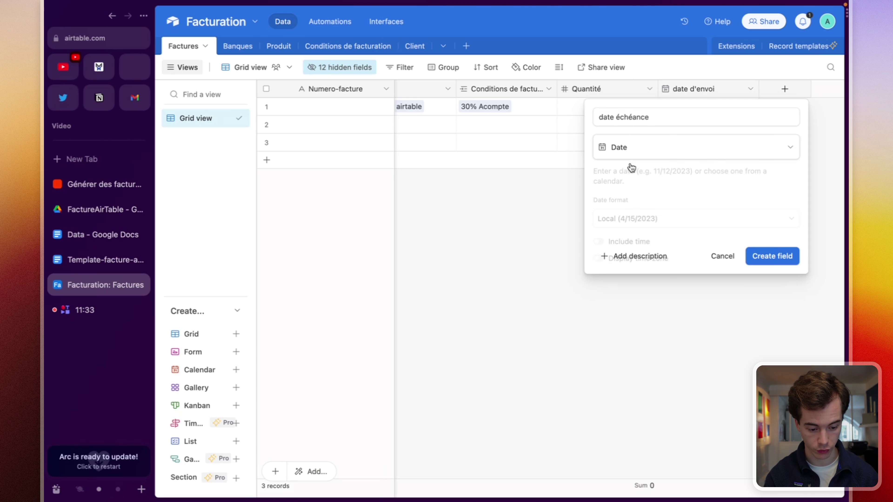
left_click(685, 213)
left_click(672, 313)
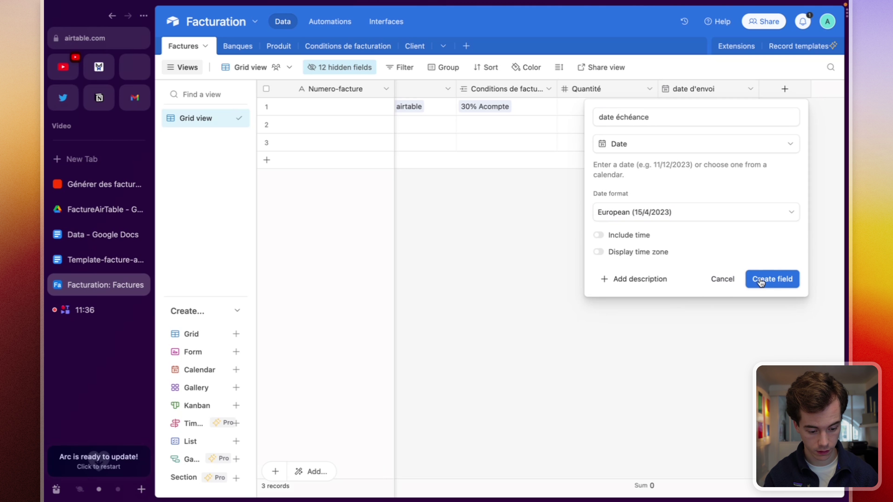
left_click(781, 278)
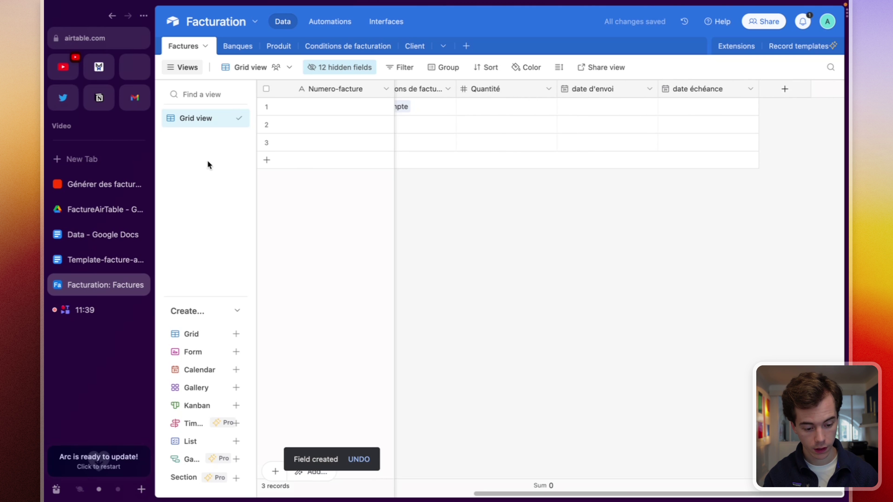
Step: Start a new field named Générer facture 💸 in the Factures table and choose the Button type
left_click(785, 89)
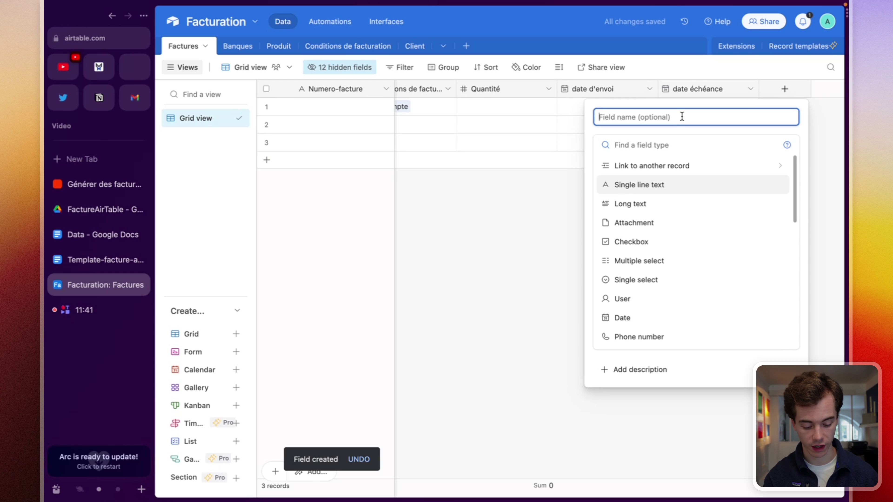
type("Générer")
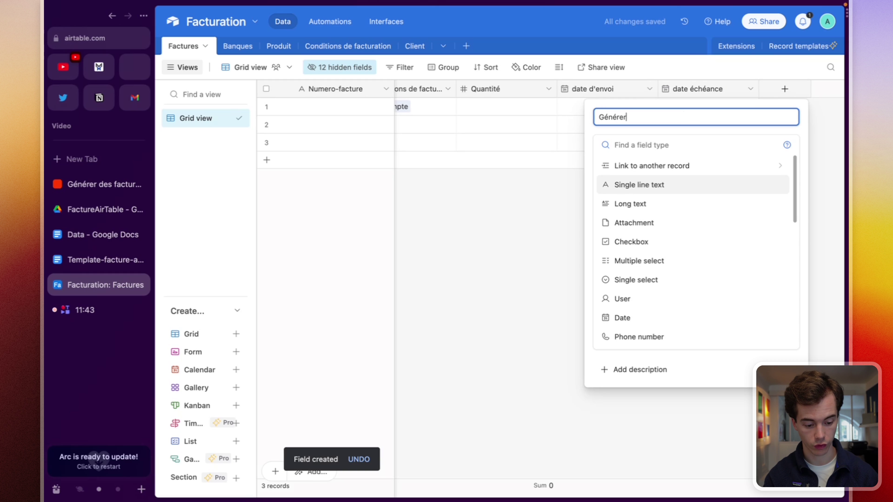
type(" facture")
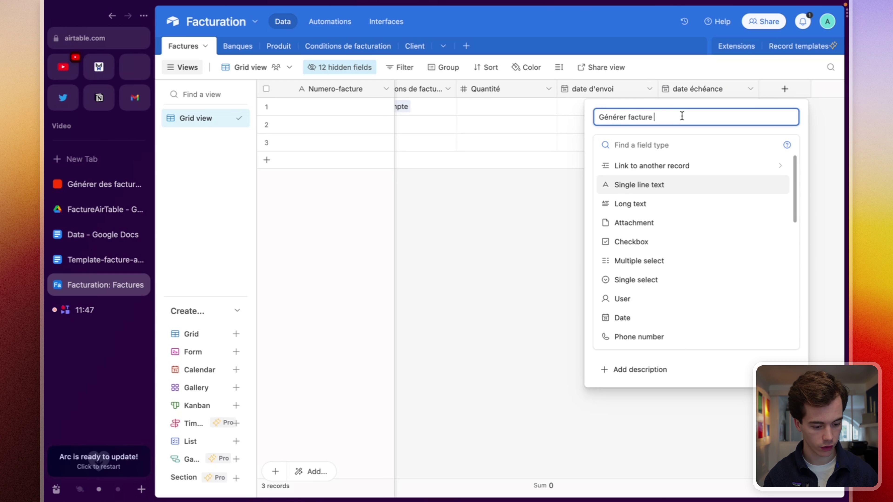
key("ctrl+super+space")
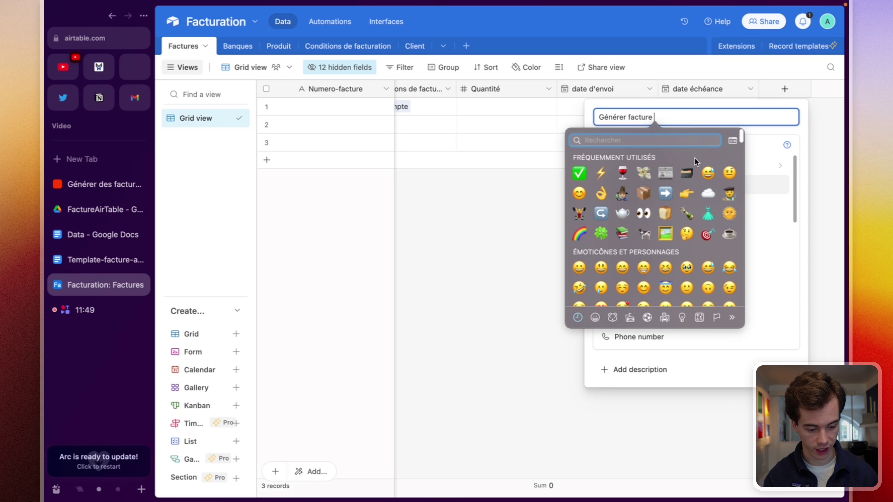
left_click(643, 173)
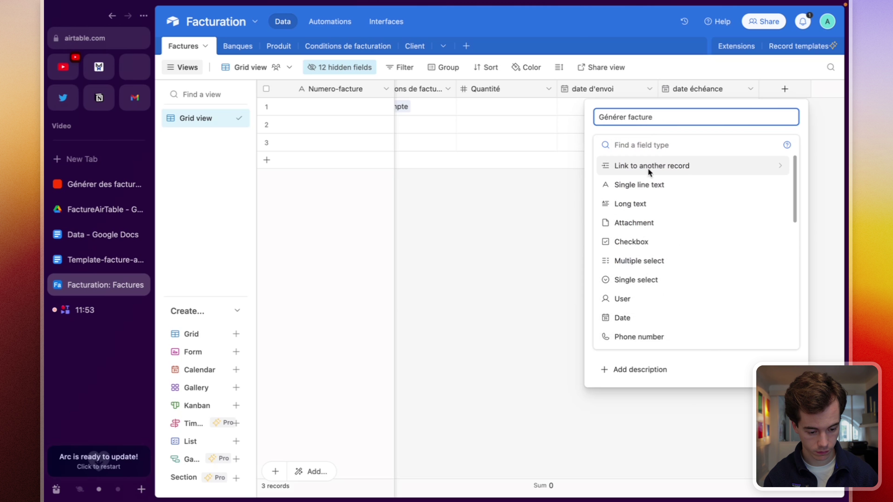
left_click(650, 145)
type("button")
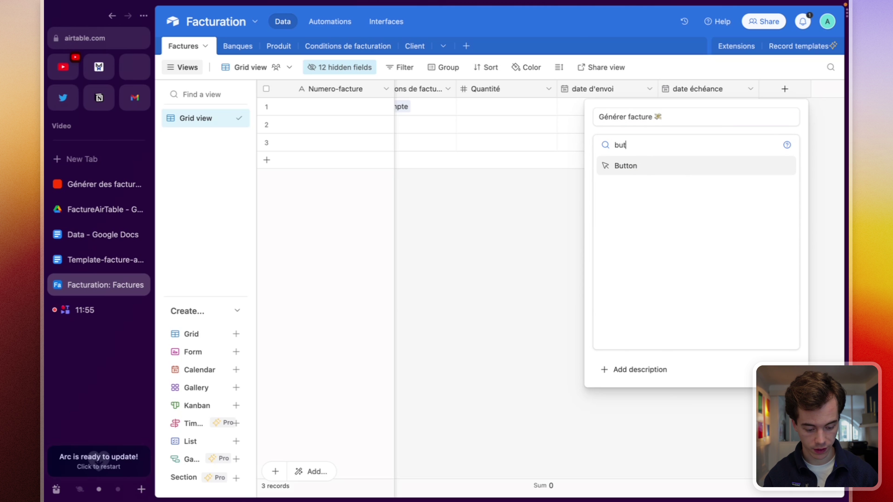
left_click(640, 167)
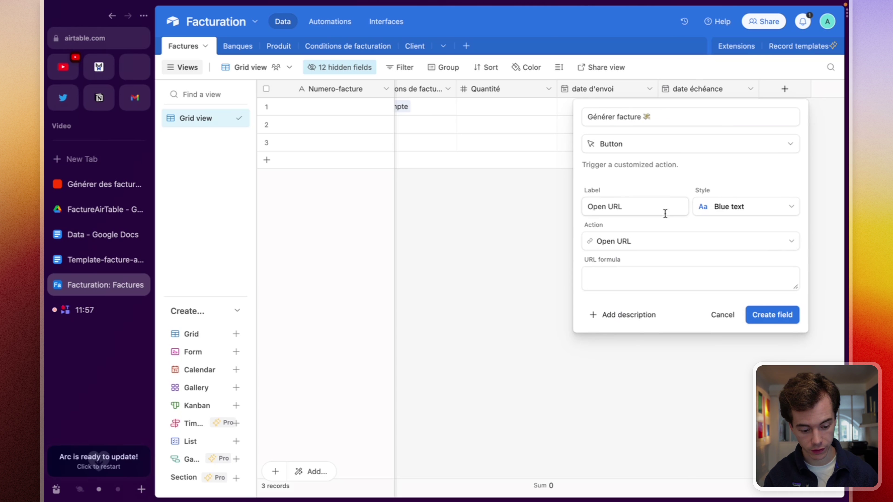
Step: Give the button the Solid blue style and the URL formula "google.com", and create the field
left_click(726, 213)
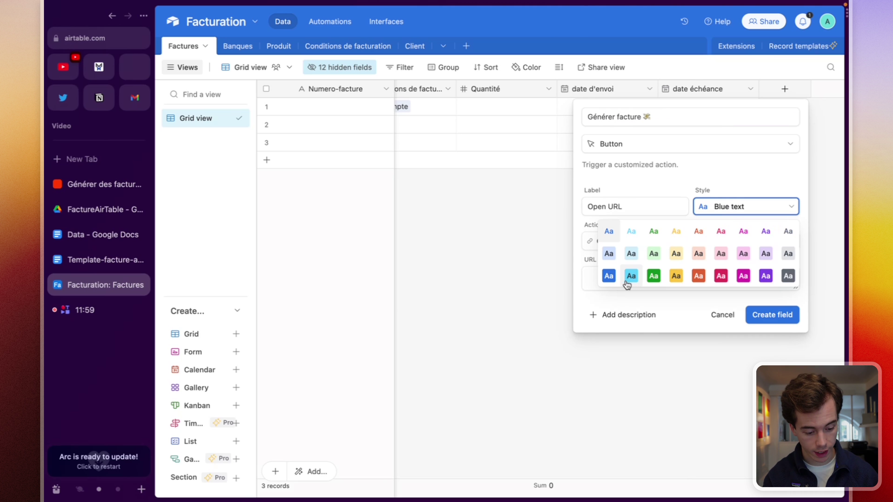
left_click(609, 276)
left_click(608, 276)
type("\"")
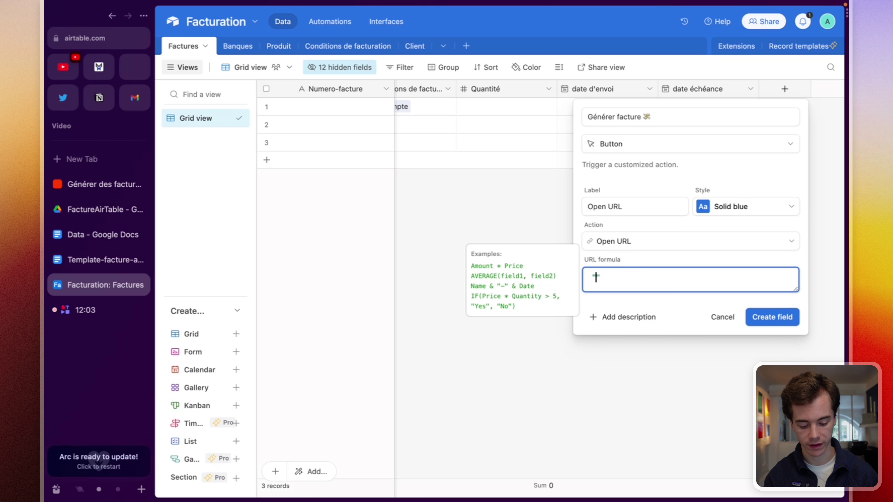
type("google.co")
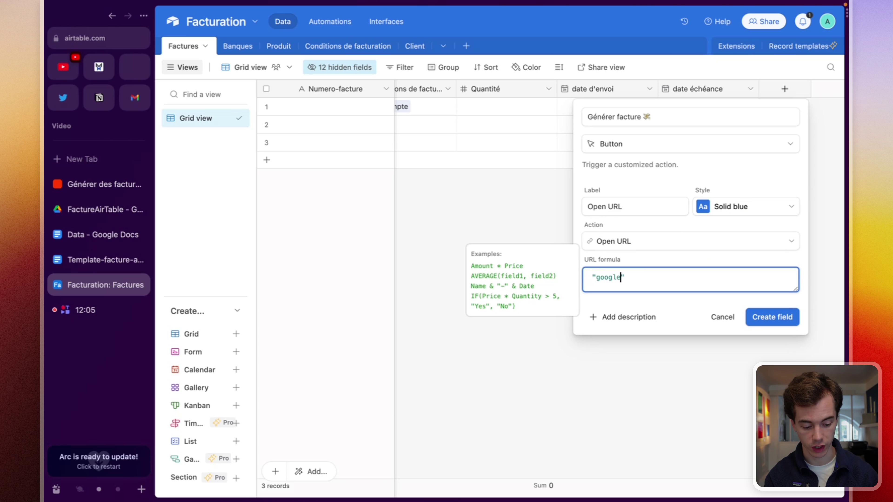
type("m")
left_click(792, 316)
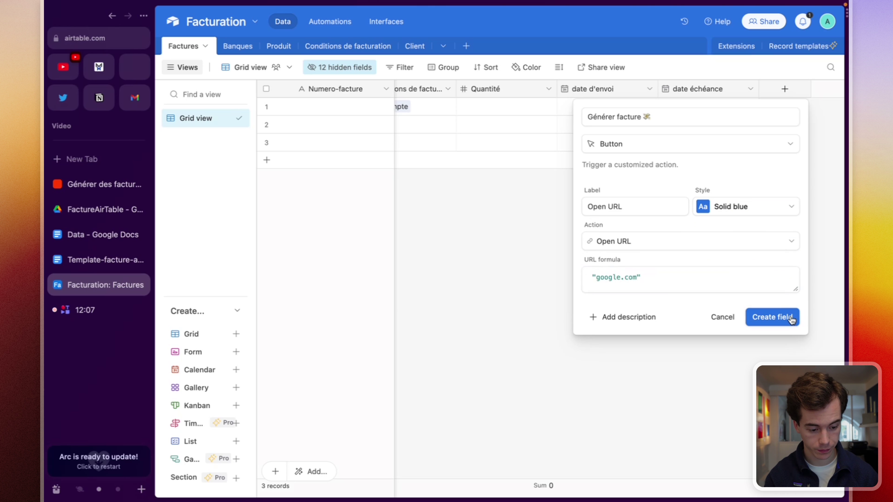
Step: Add a URL field named Lien facture to the Factures table
scroll(741, 115, "right", 3)
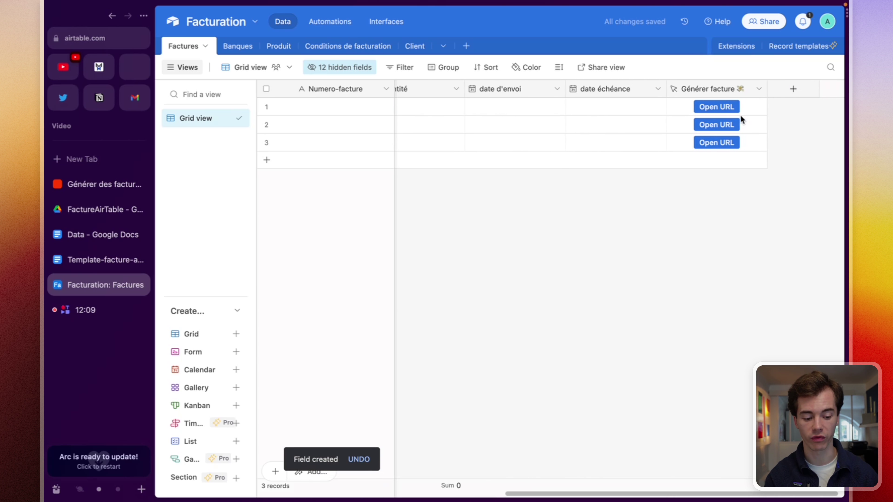
left_click(788, 94)
type("Lien ")
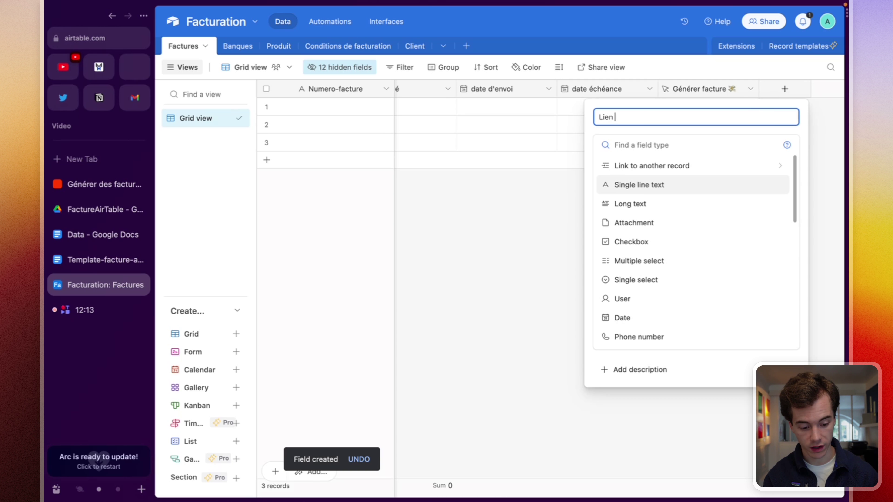
type("facture")
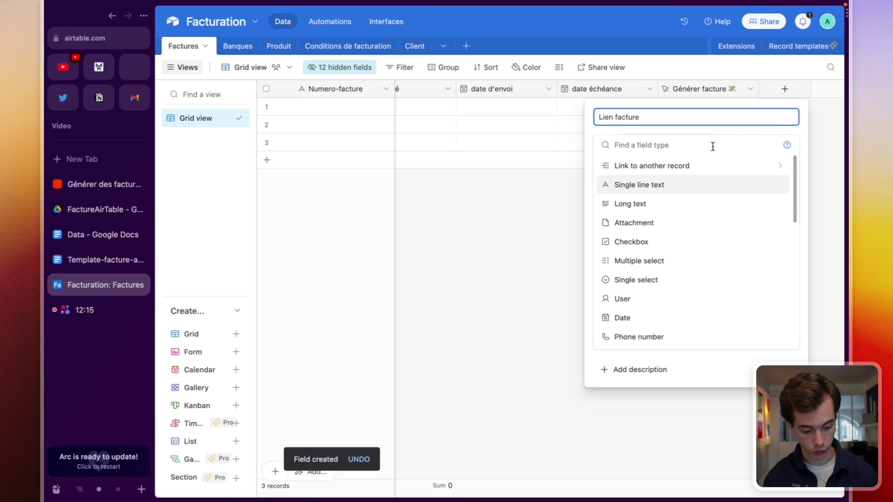
left_click(682, 147)
type("url")
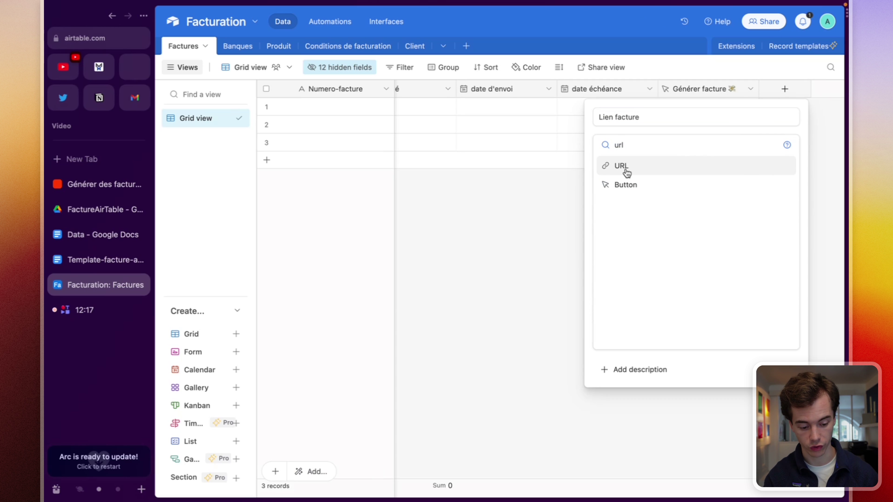
left_click(623, 169)
left_click(761, 205)
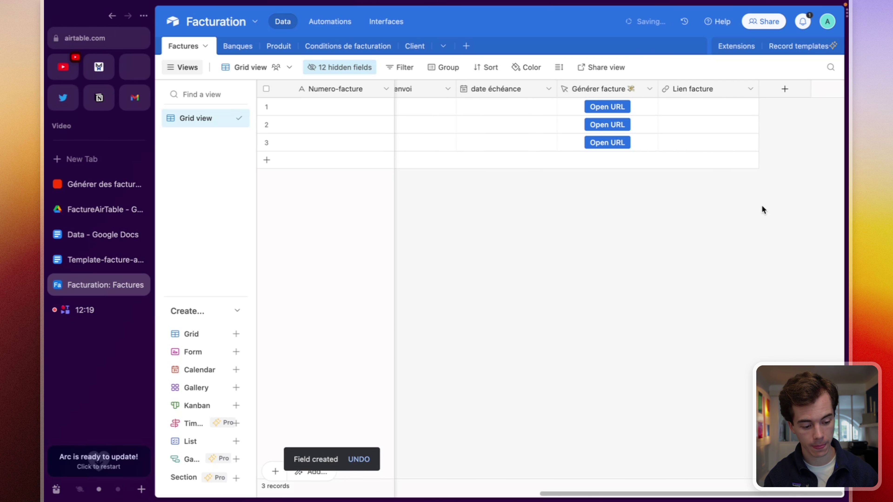
Step: Add a Checkbox field named Facture payée ? to the Factures table
left_click(786, 90)
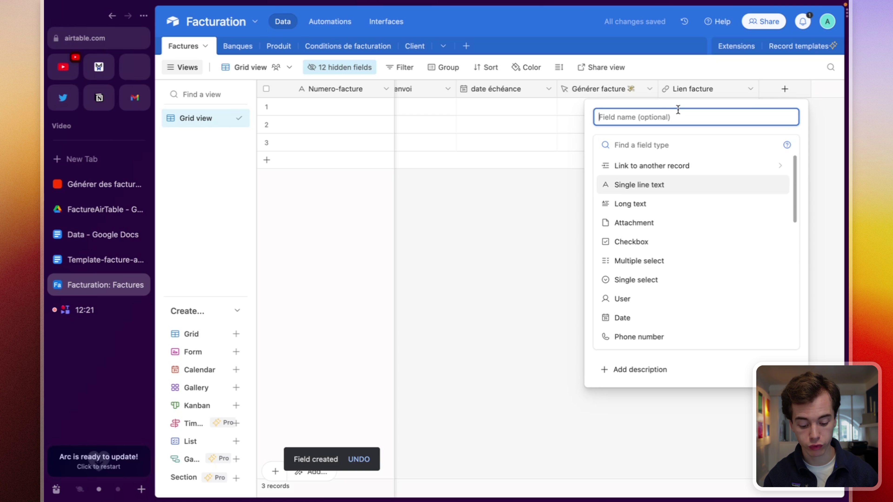
type("F")
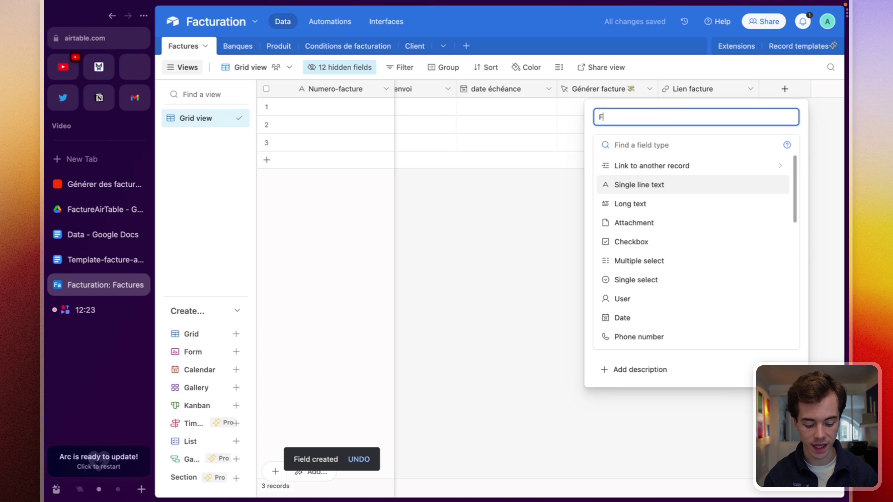
type("acture payée ?")
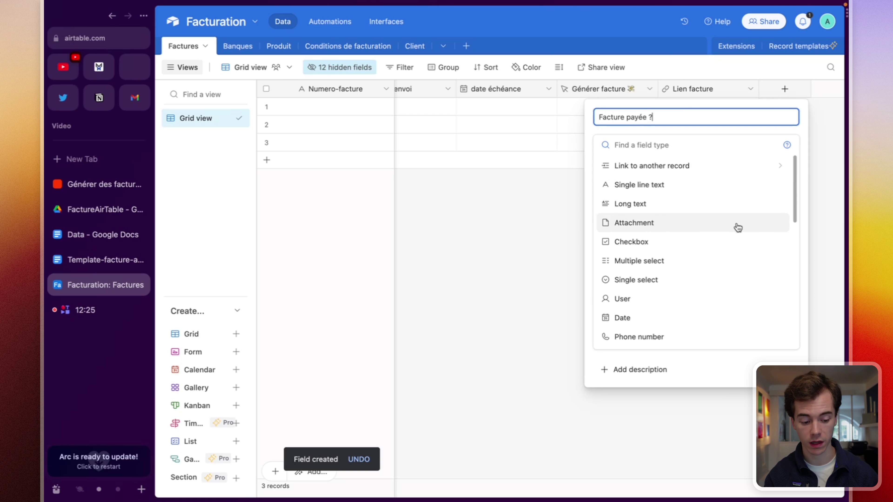
left_click(637, 144)
type("check")
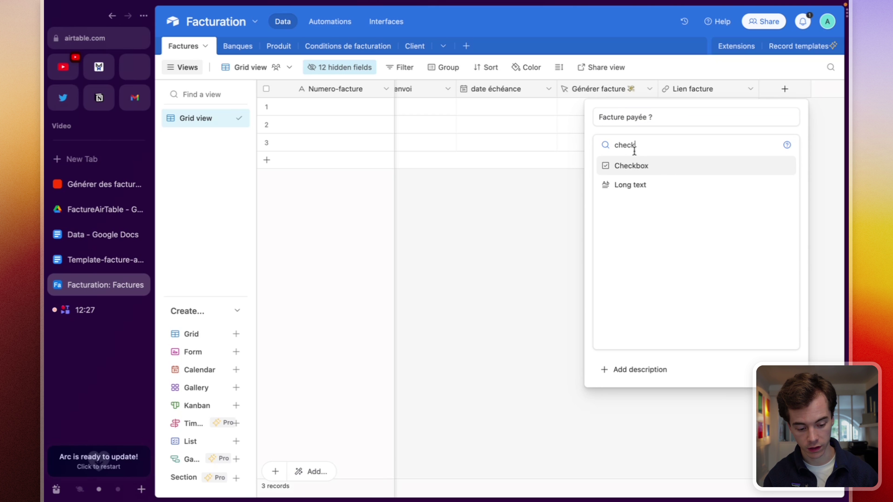
left_click(631, 166)
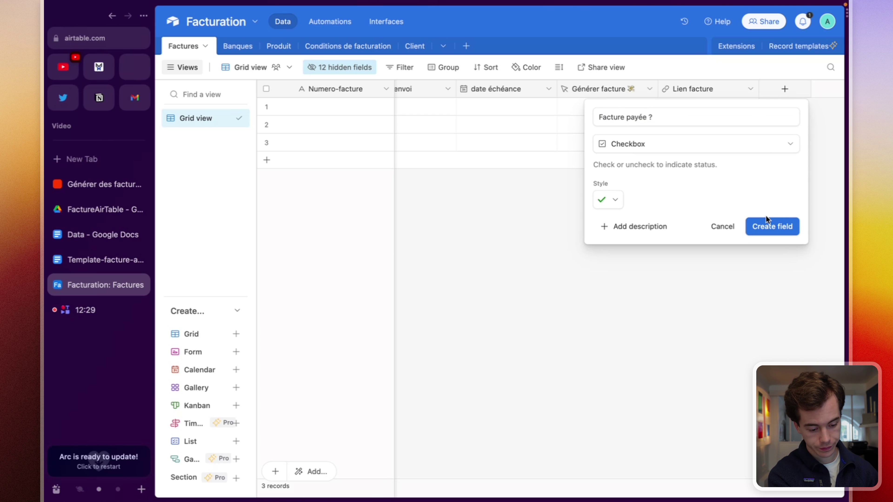
left_click(770, 221)
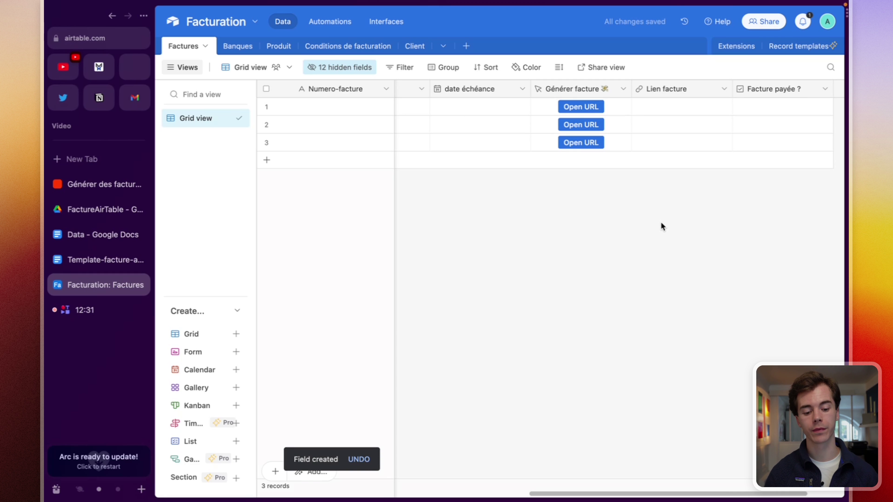
scroll(509, 138, "left", 10)
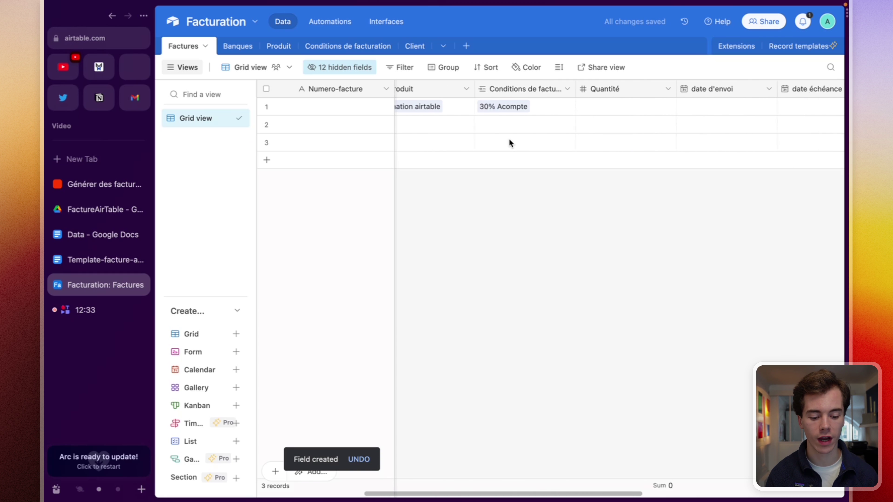
scroll(511, 143, "left", 5)
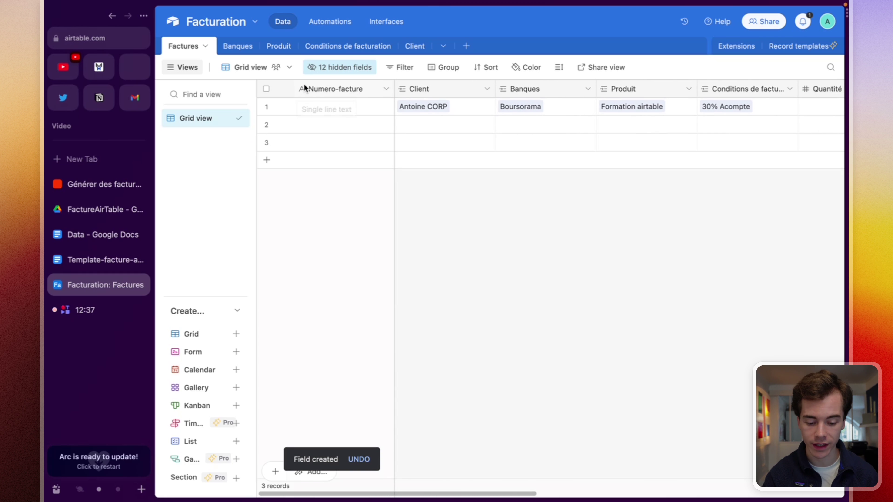
left_click(316, 91)
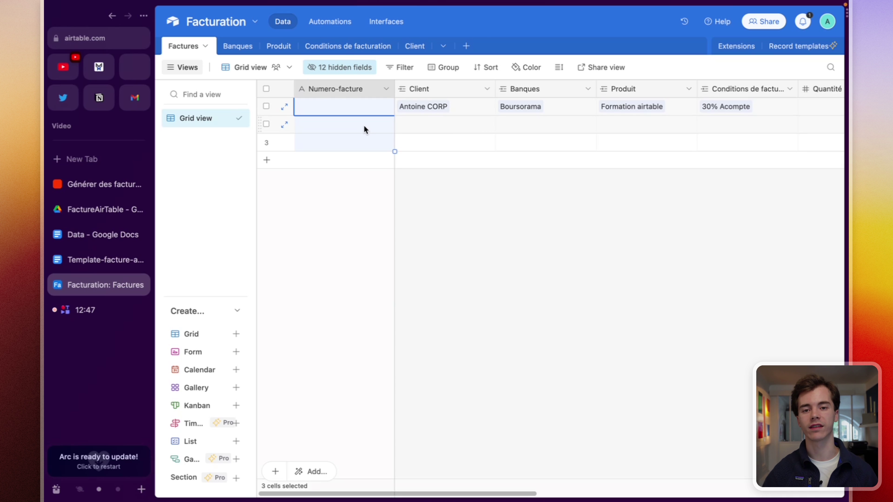
Step: Add an Autonumber field named autonumber after the last field of the Factures table
scroll(363, 130, "right", 10)
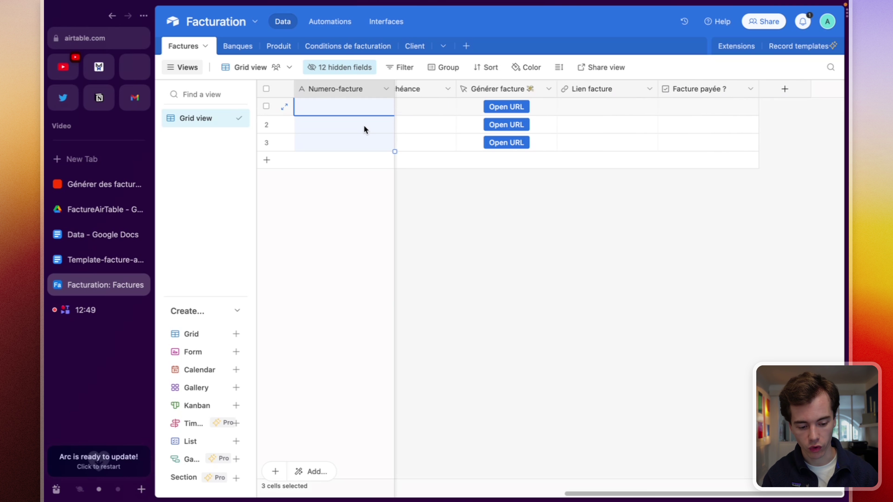
left_click(785, 90)
type("auto")
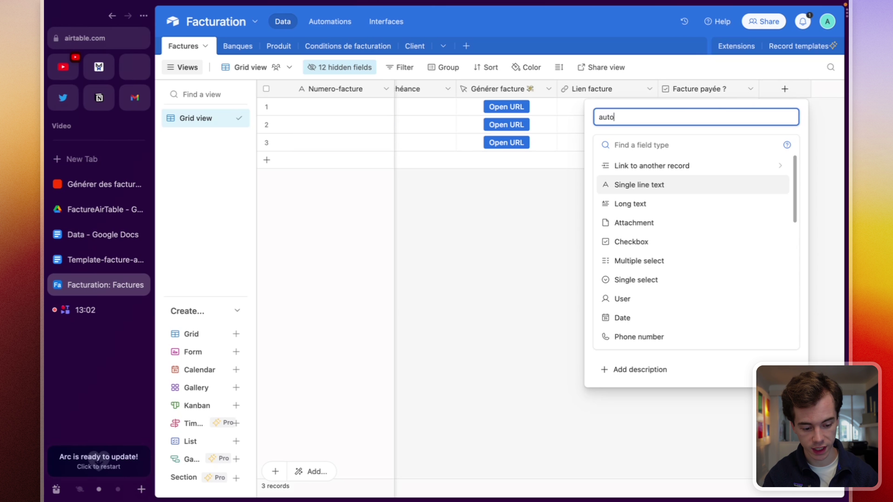
key("BackSpace")
key("BackSpace")
type("utonum")
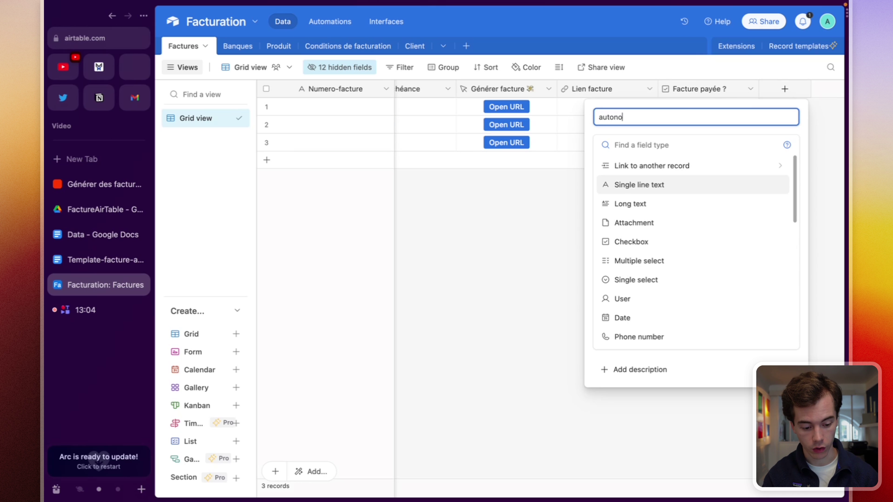
type("ber")
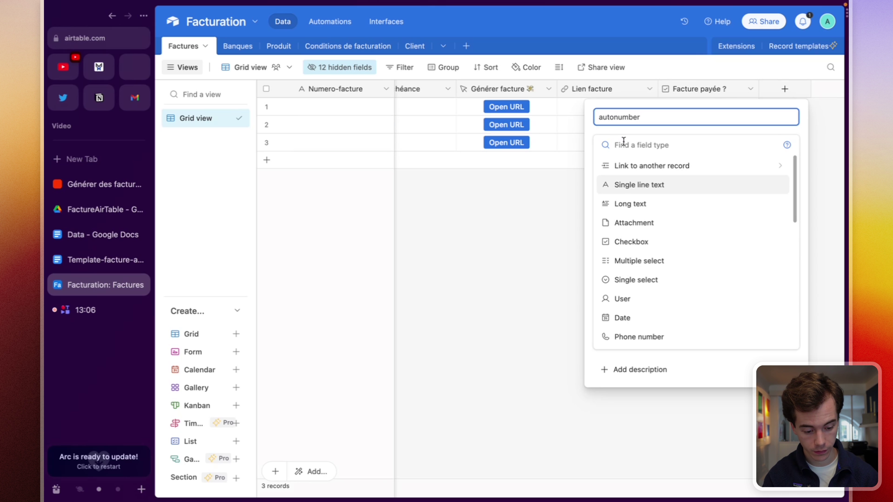
key("Tab")
type("auto")
left_click(633, 165)
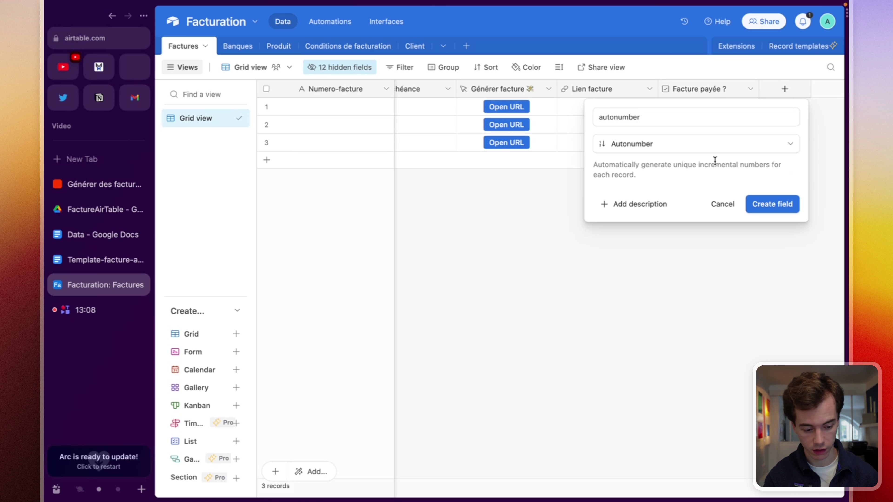
left_click(765, 205)
Step: Edit the primary field Numero-facture and switch its type to Formula
double_click(336, 88)
left_click(334, 179)
type("fa")
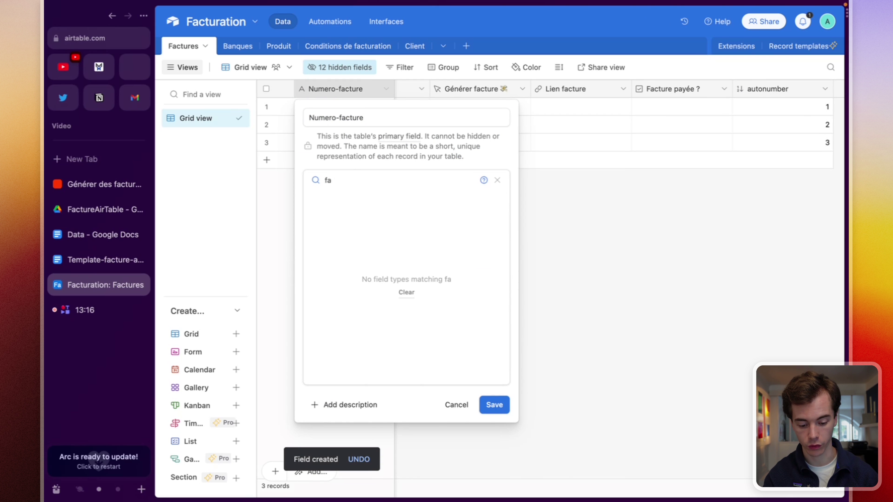
key("BackSpace")
type("o")
left_click(355, 204)
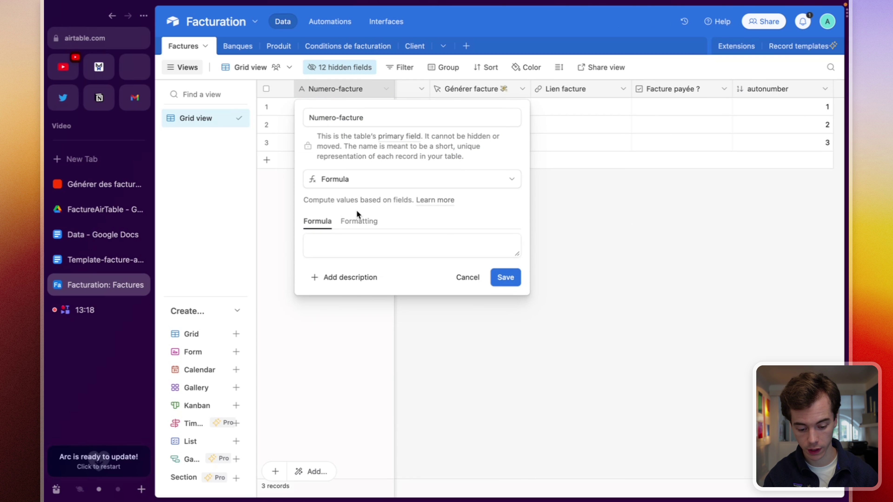
Step: Set the Numero-facture formula to CONCATENATE("INV",autonumber) and save the field
left_click(347, 243)
type("CONC")
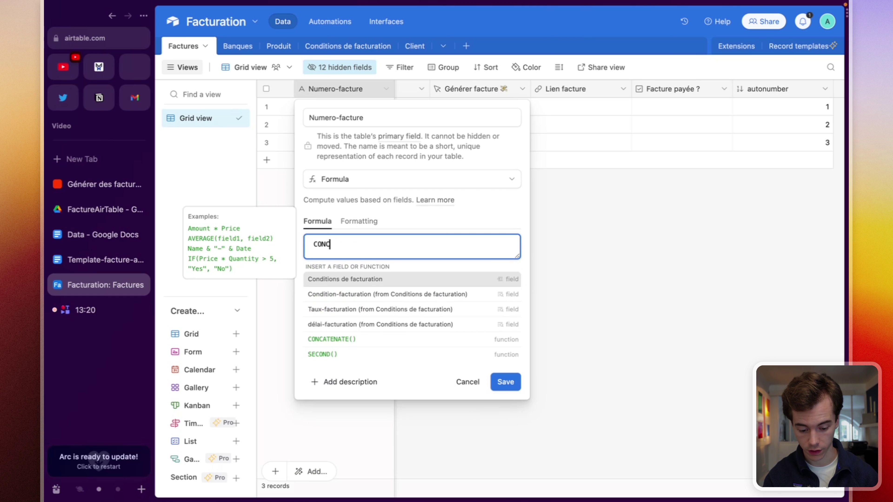
left_click(348, 278)
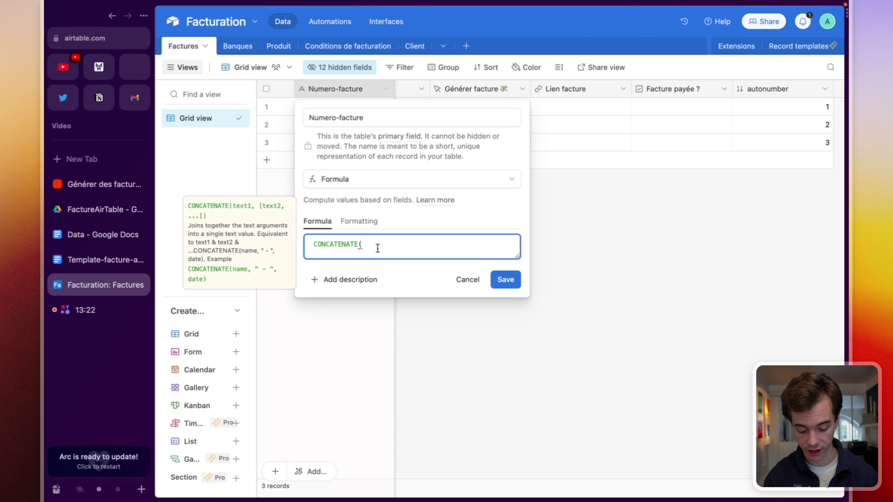
type("\"INV\"")
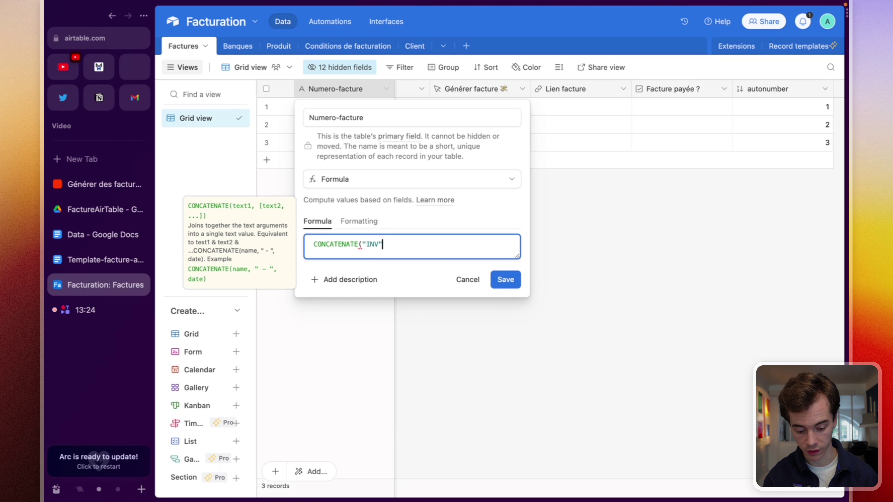
type(",")
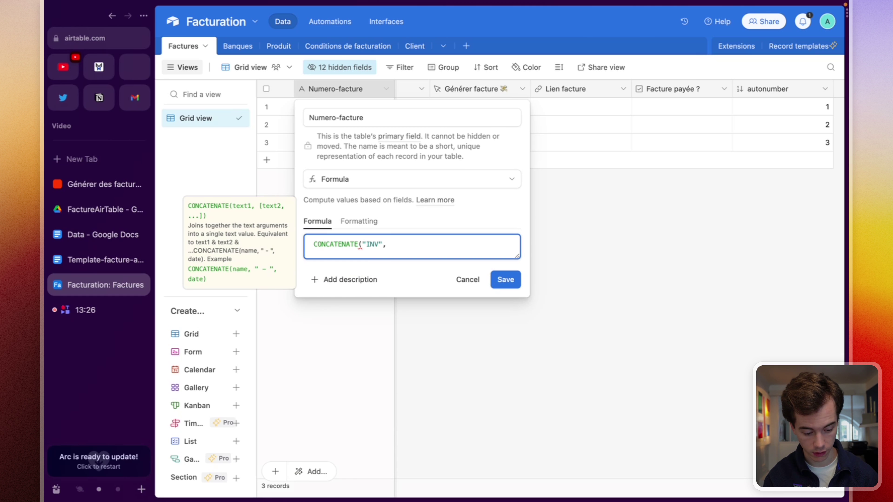
type("auto")
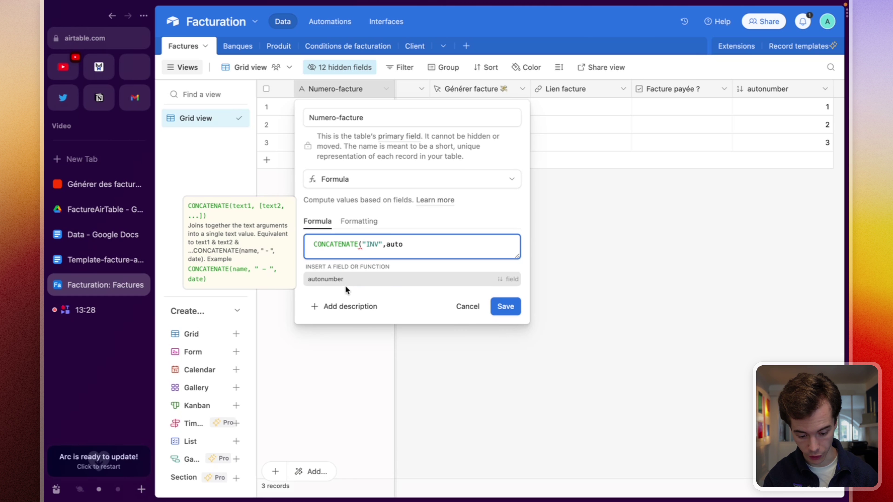
left_click(343, 280)
type(")")
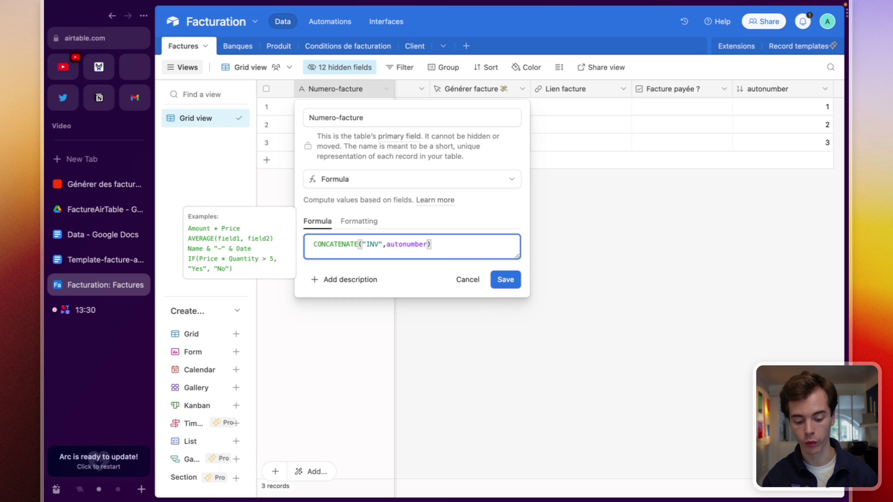
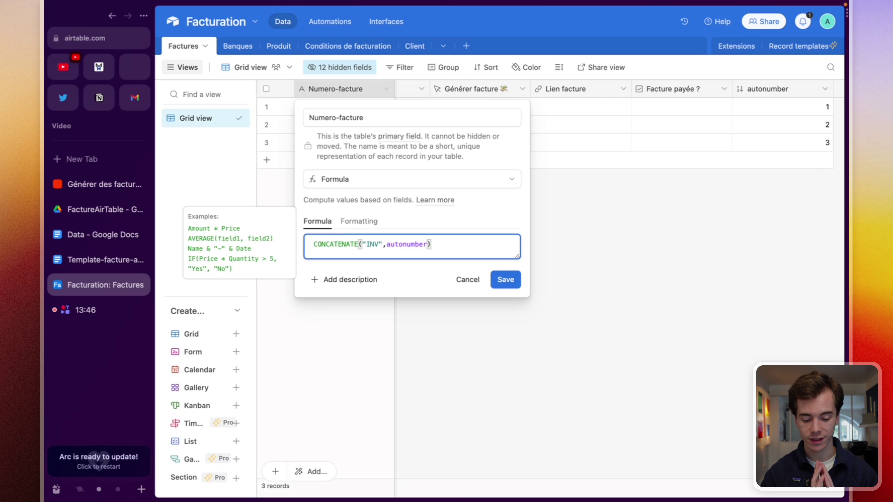
left_click(510, 281)
Step: Hide the autonumber field in the Factures grid view
scroll(456, 150, "right", 3)
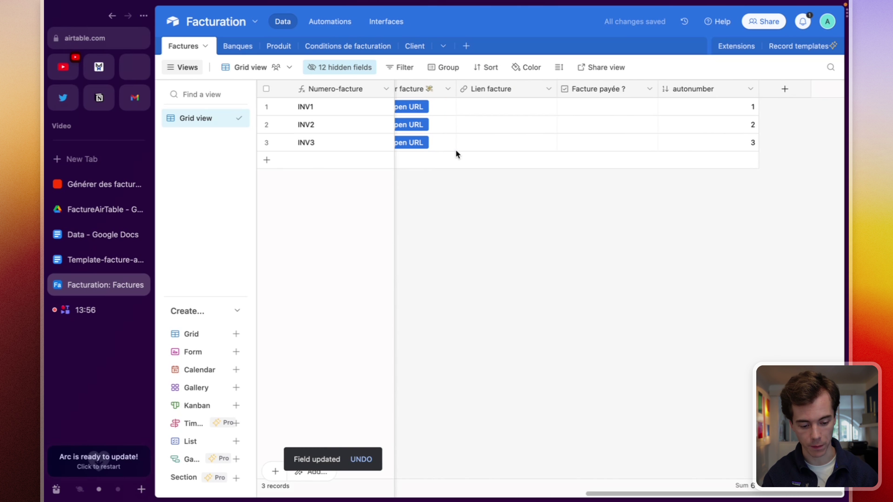
left_click(738, 91)
right_click(692, 88)
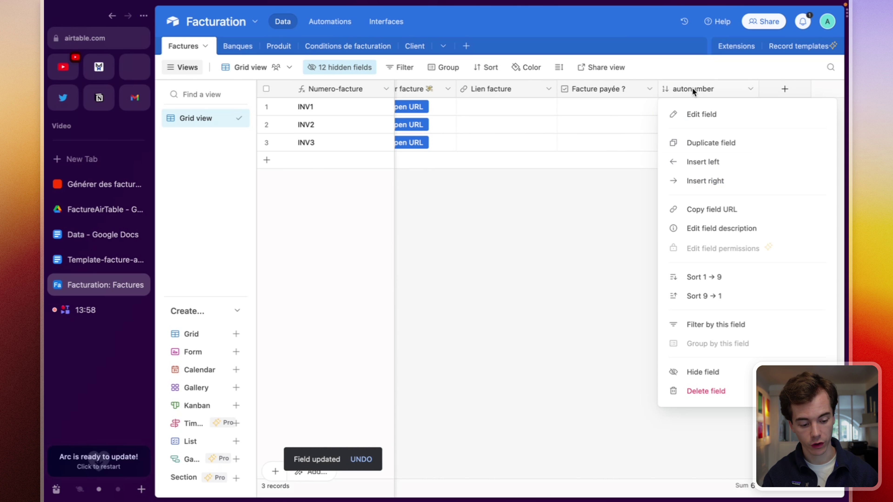
left_click(704, 373)
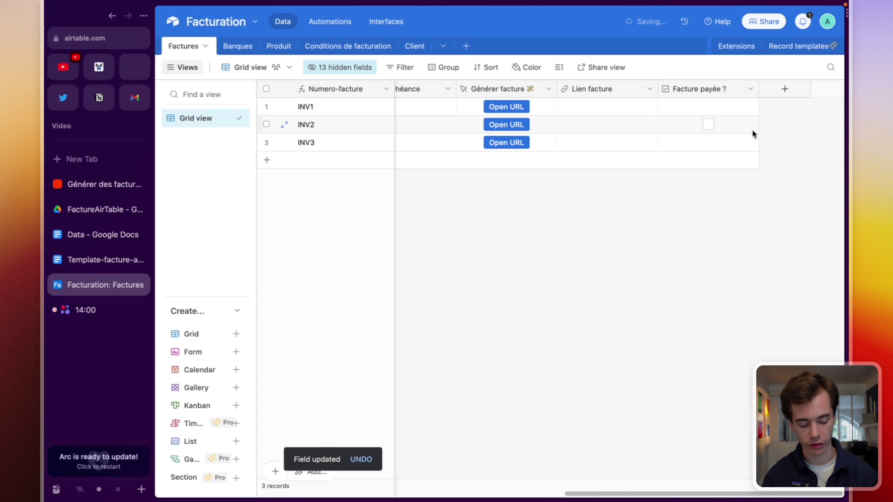
Step: Start a new field named Total facturé after Facture payée ? and choose Formula as its type
scroll(752, 129, "left", 10)
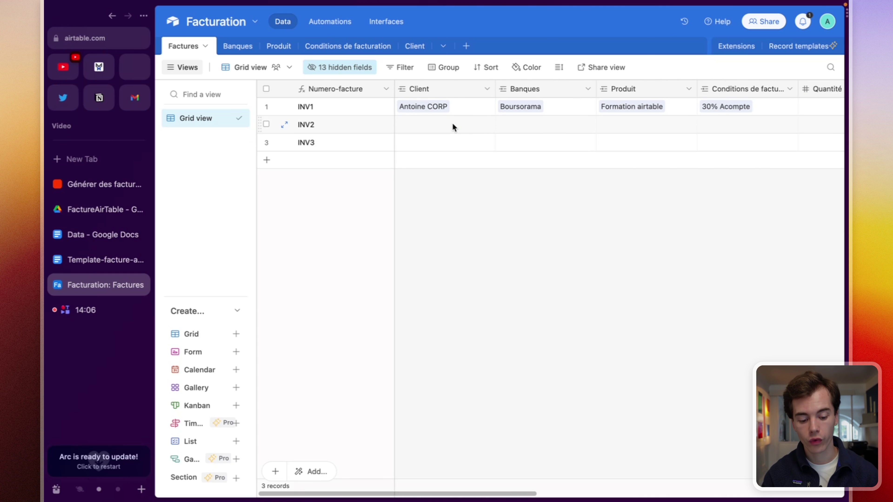
scroll(541, 107, "right", 3)
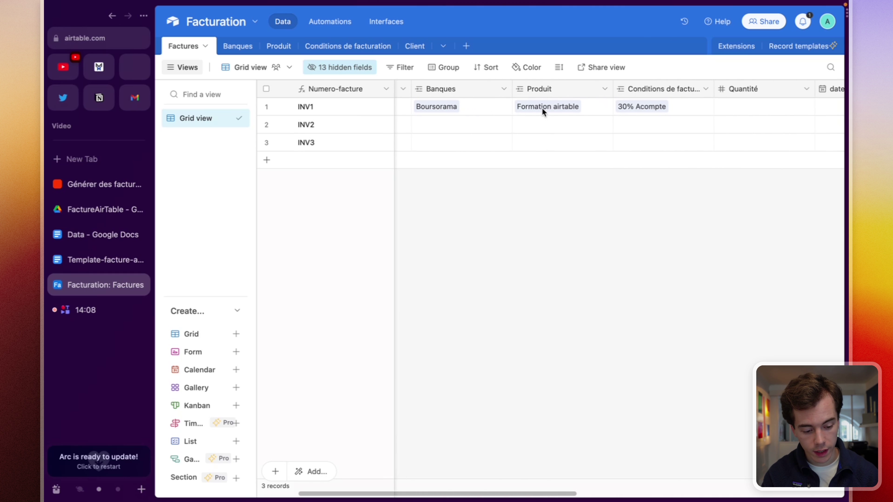
scroll(639, 107, "right", 5)
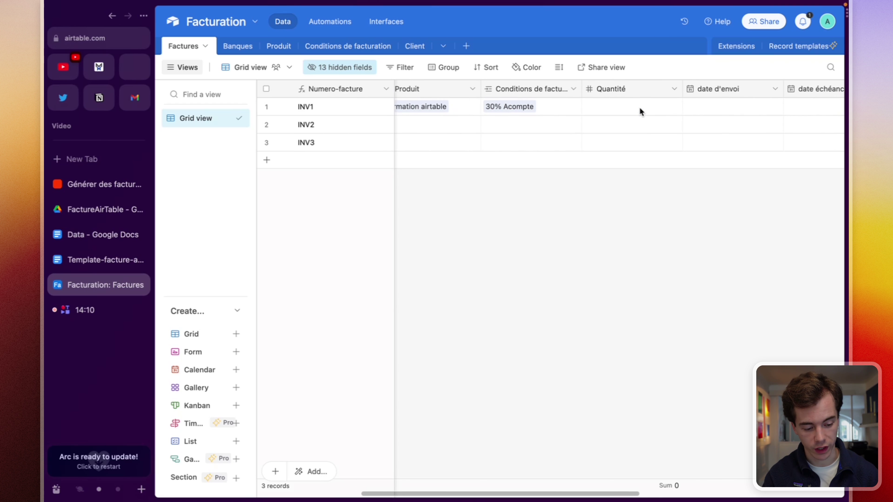
left_click(531, 106)
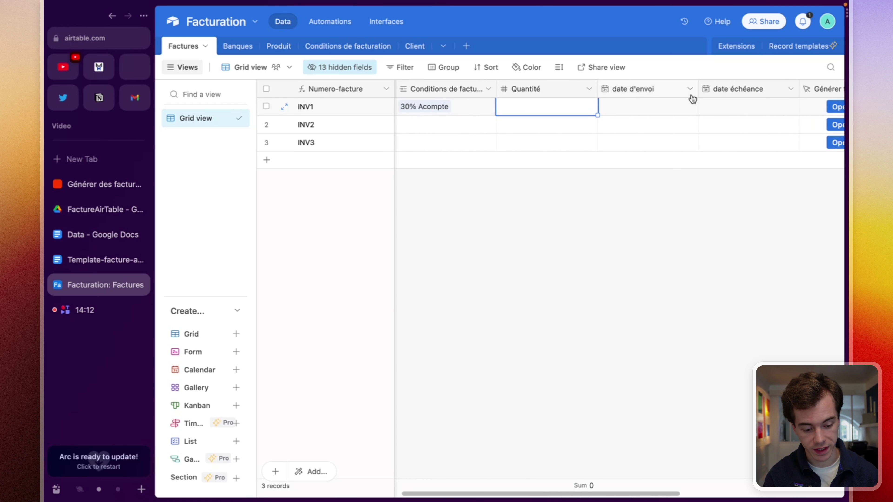
scroll(691, 95, "right", 5)
left_click(787, 91)
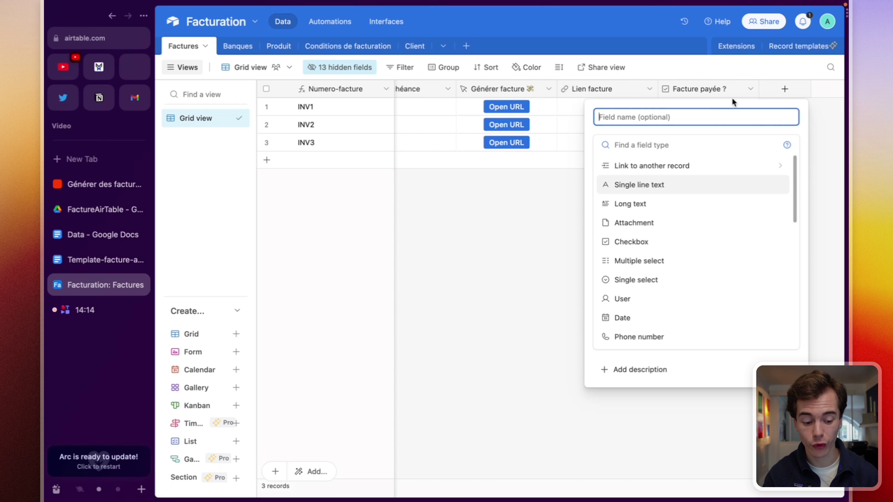
type("Total facturé")
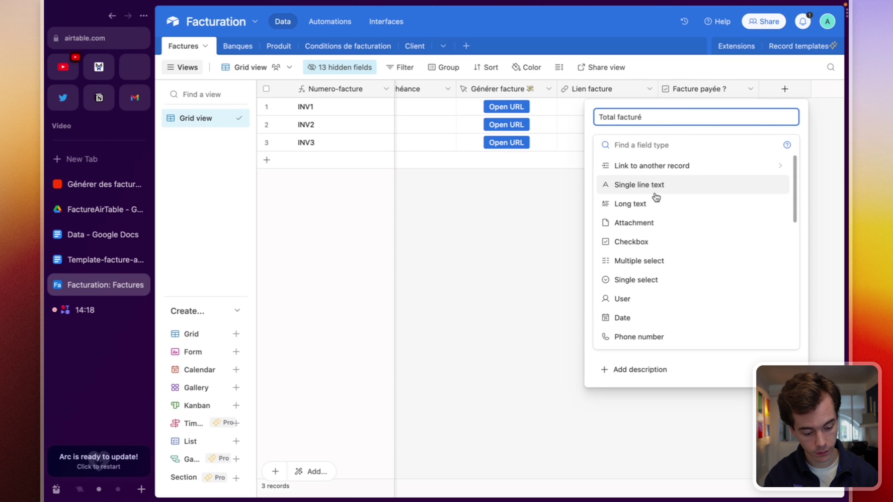
left_click(623, 139)
type("form")
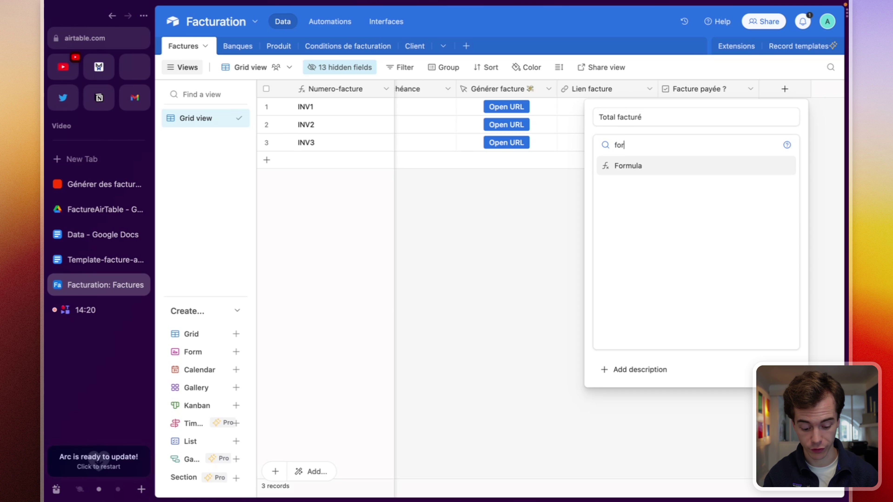
left_click(626, 166)
Step: Change the name of the new formula field to Total HT
left_click(650, 118)
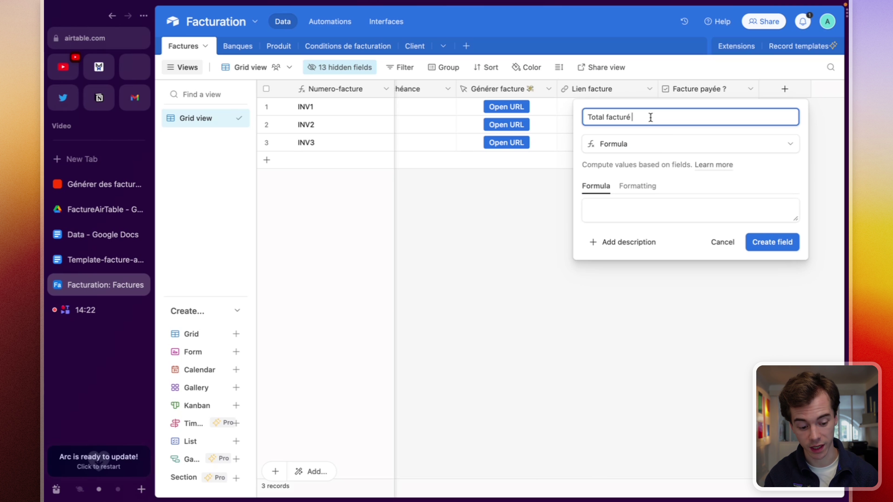
key("BackSpace")
key("BackSpace")
key("BackSpace")
key("BackSpace")
key("BackSpace")
key("BackSpace")
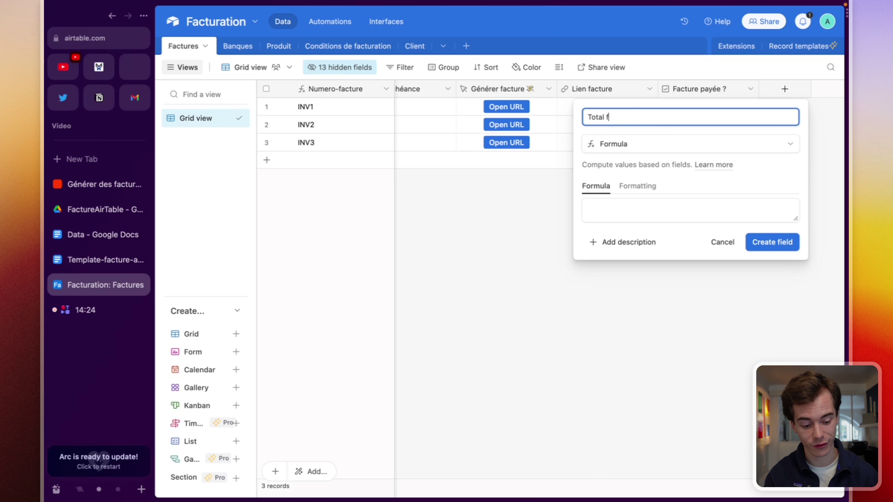
type("HT")
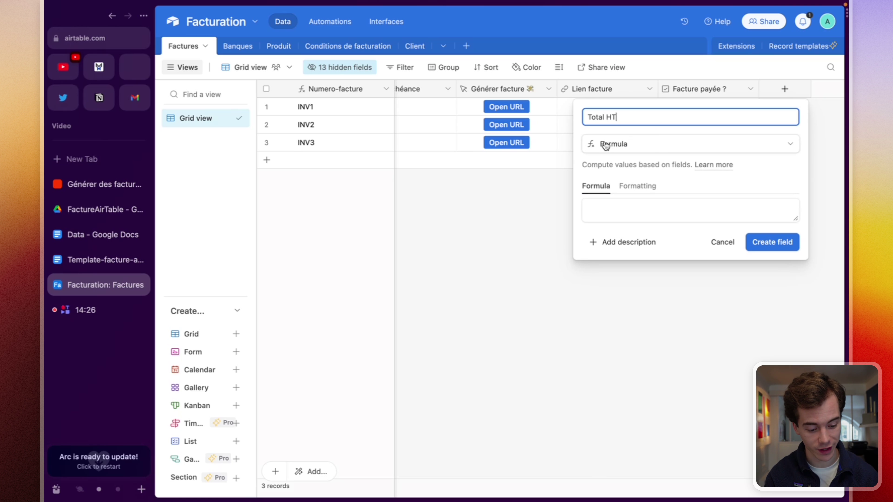
Step: Enter {Quantité}*{Prix (from Produit)} as the Total HT formula and create the field
left_click(653, 209)
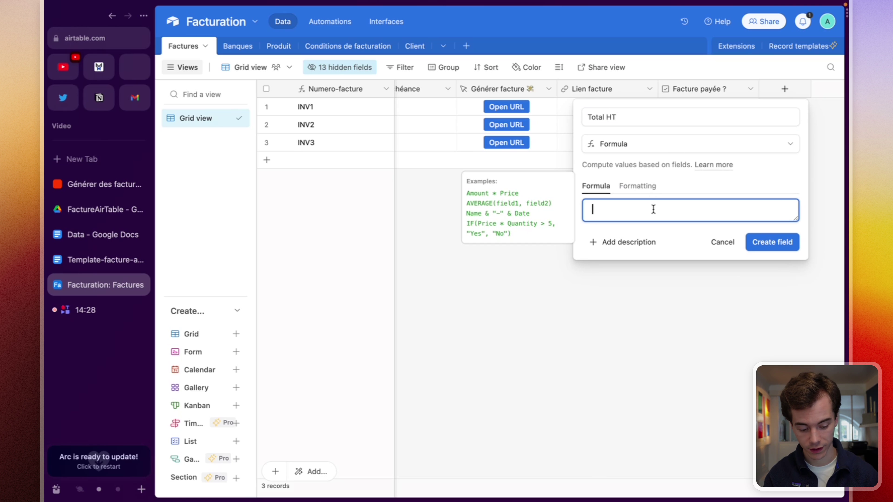
type("quanti")
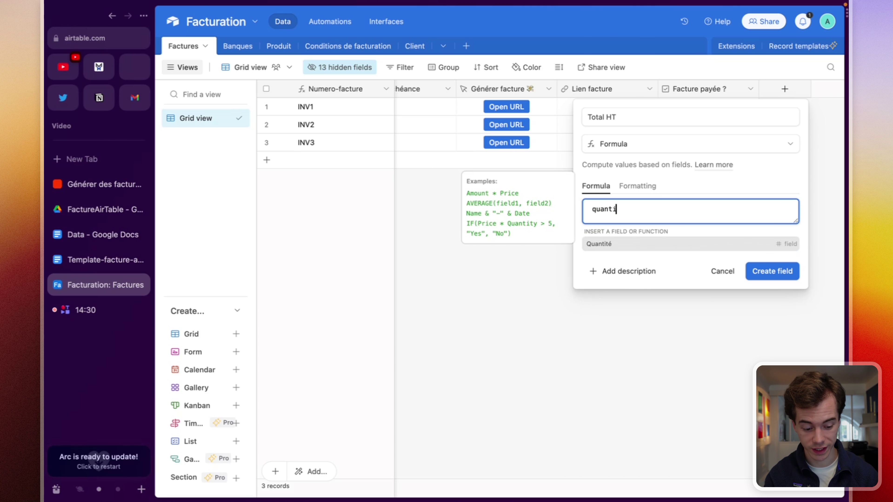
left_click(656, 245)
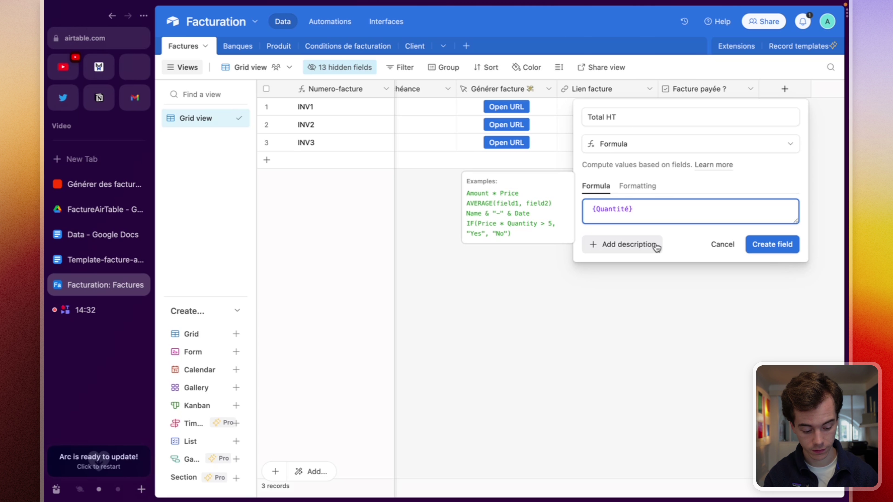
type("*prix")
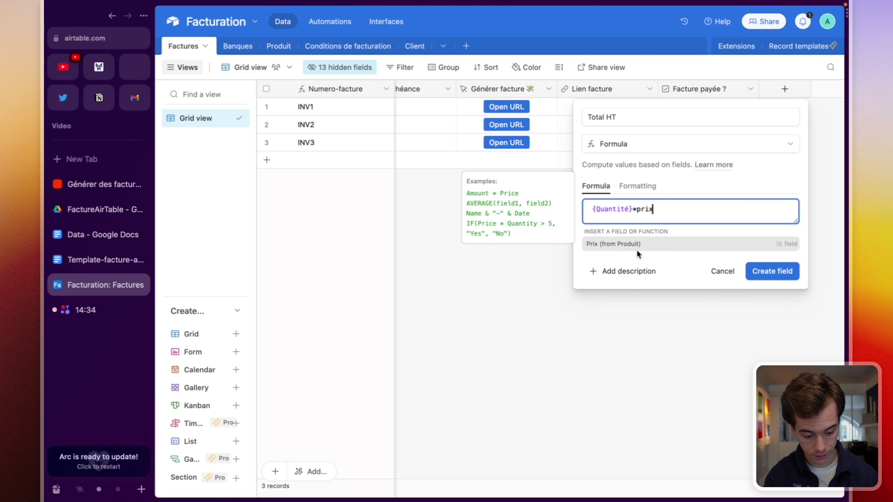
left_click(623, 244)
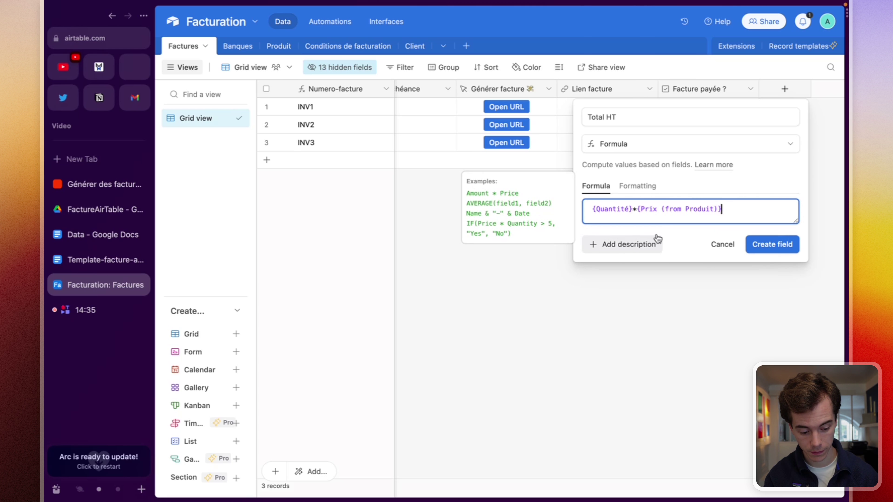
left_click(781, 245)
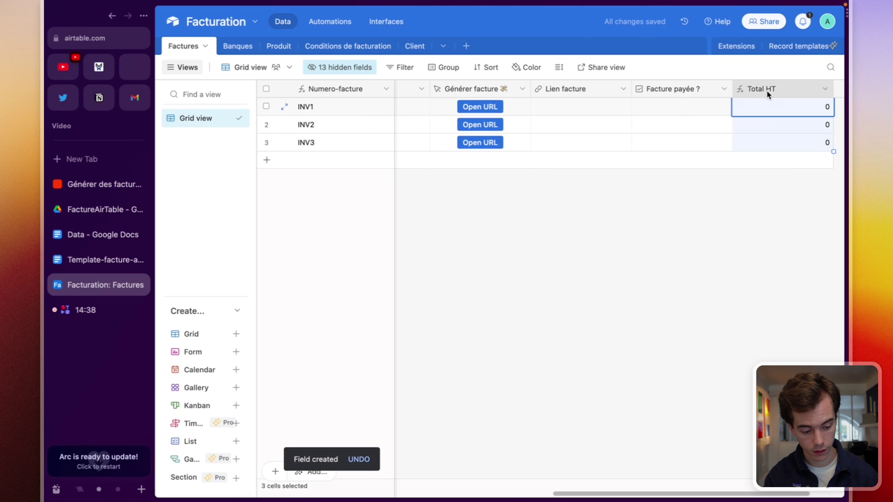
Step: Start a new Formula field named Montant TVA after the Total HT field
scroll(805, 94, "right", 3)
left_click(784, 89)
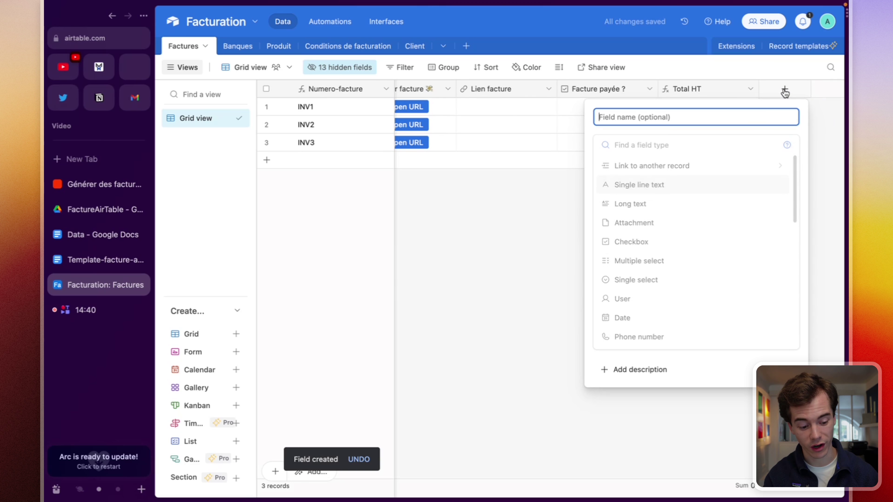
type("Montant TVA")
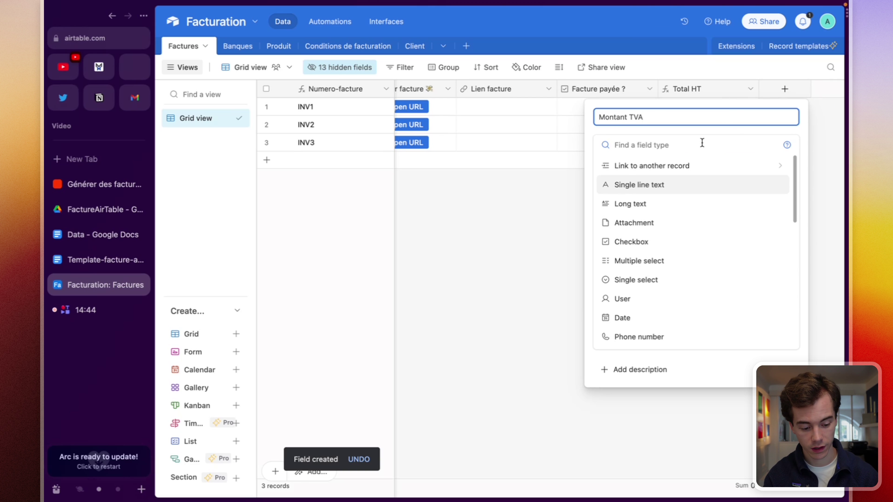
left_click(668, 145)
type("fo")
key("Return")
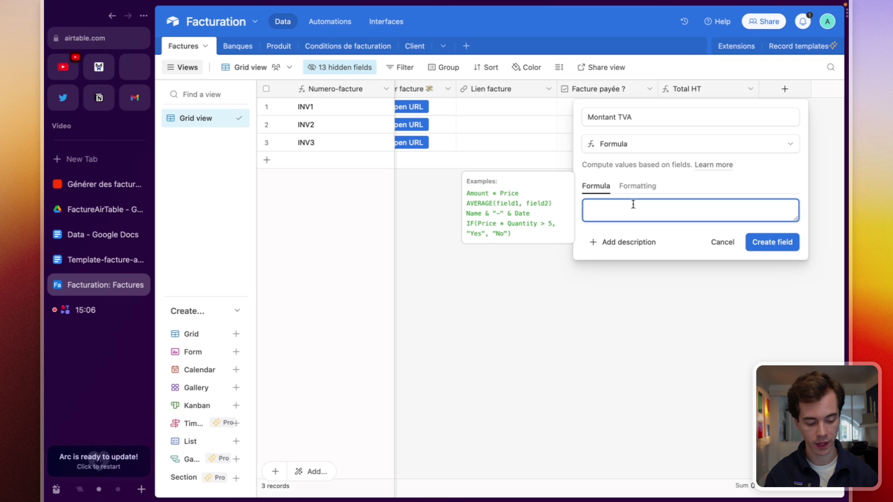
Step: Enter 0.2*{Total HT} as the Montant TVA formula and create the field
type("0.2*")
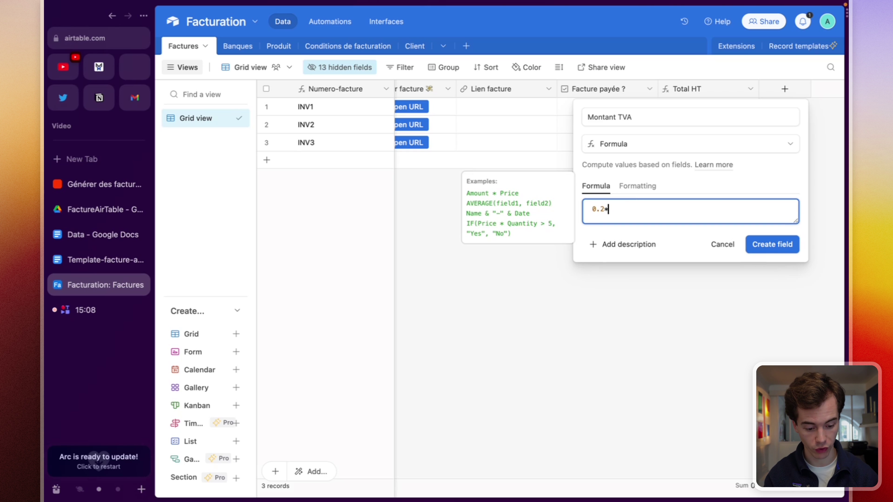
type("total")
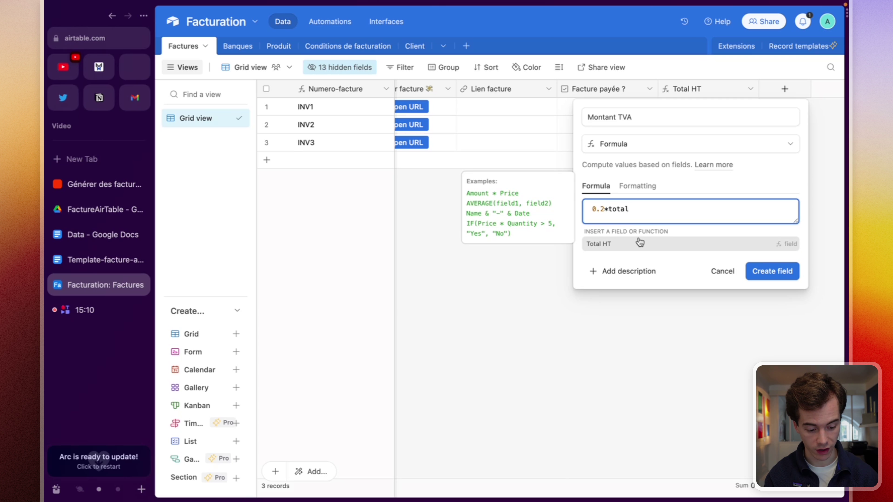
left_click(634, 244)
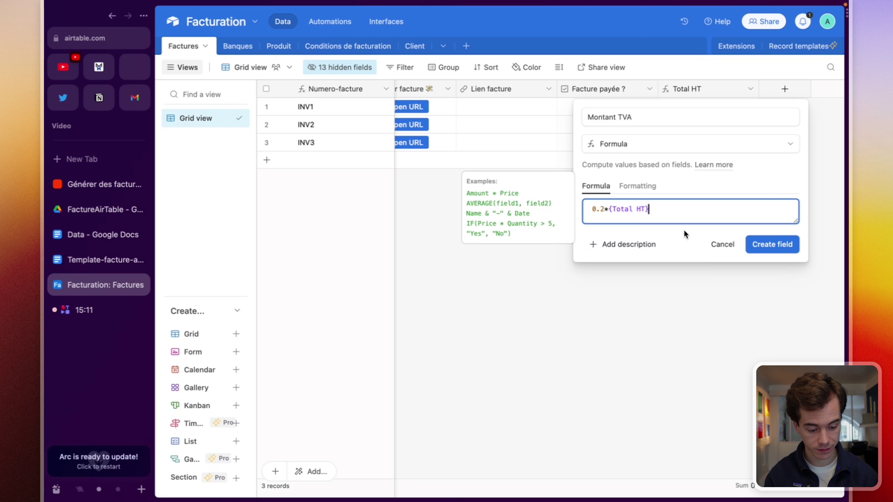
left_click(773, 246)
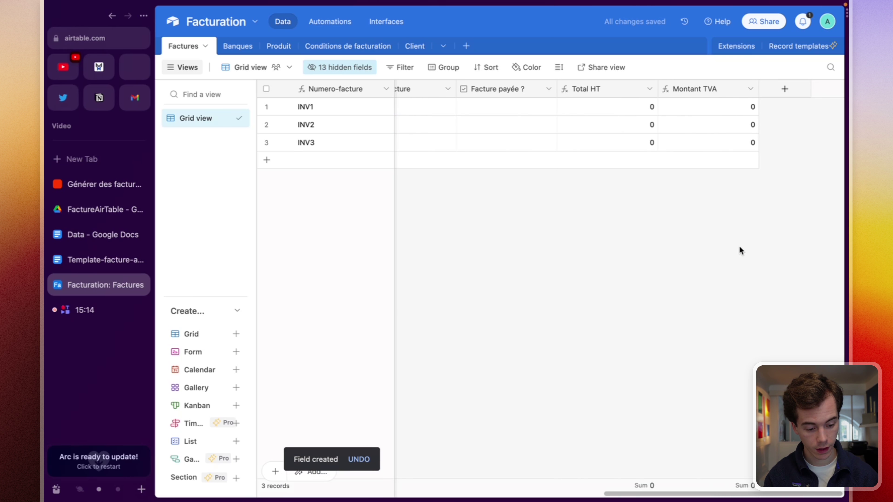
Step: Start a new Formula field named Total TTC after the Montant TVA field
left_click(784, 90)
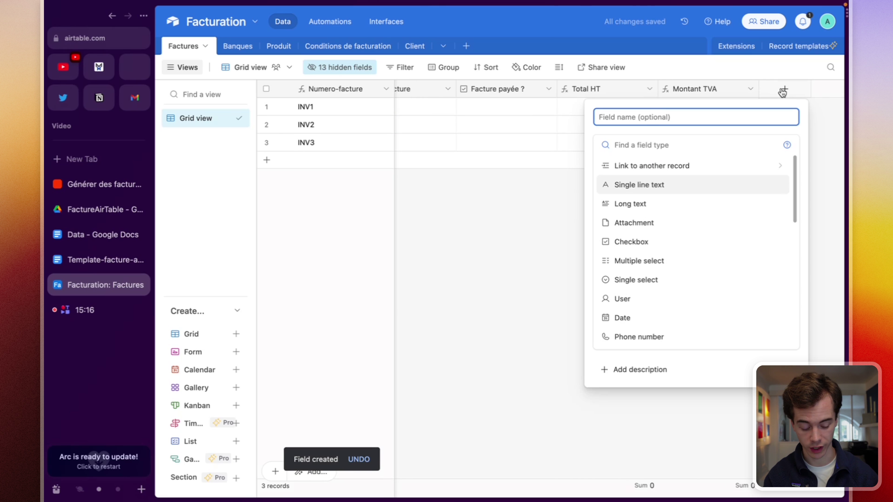
type("tot")
key("BackSpace")
key("BackSpace")
key("BackSpace")
type("To")
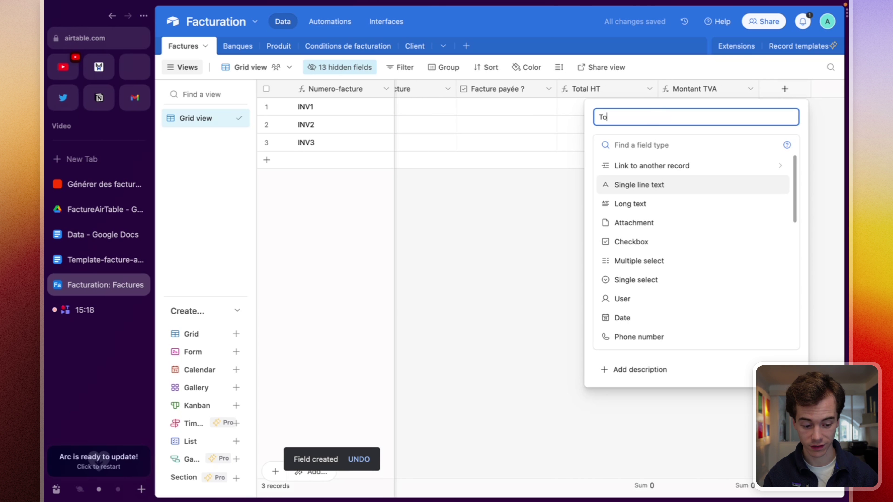
type("tal TTC")
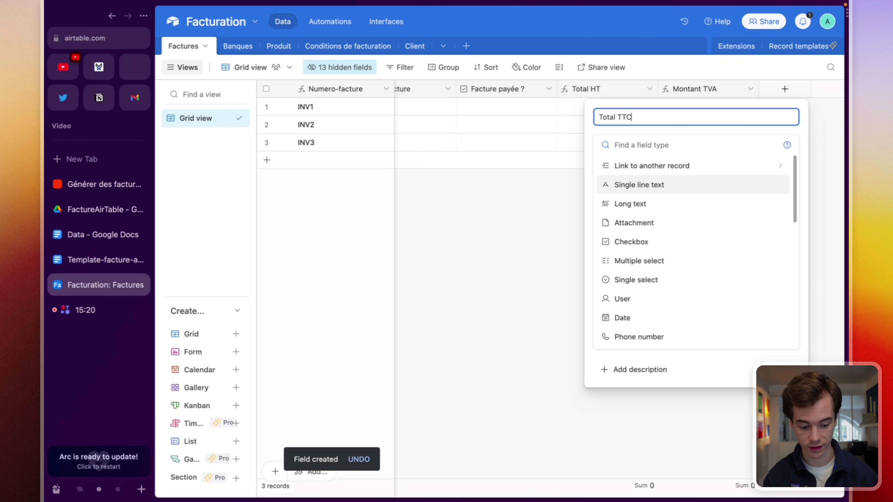
left_click(659, 145)
type("form")
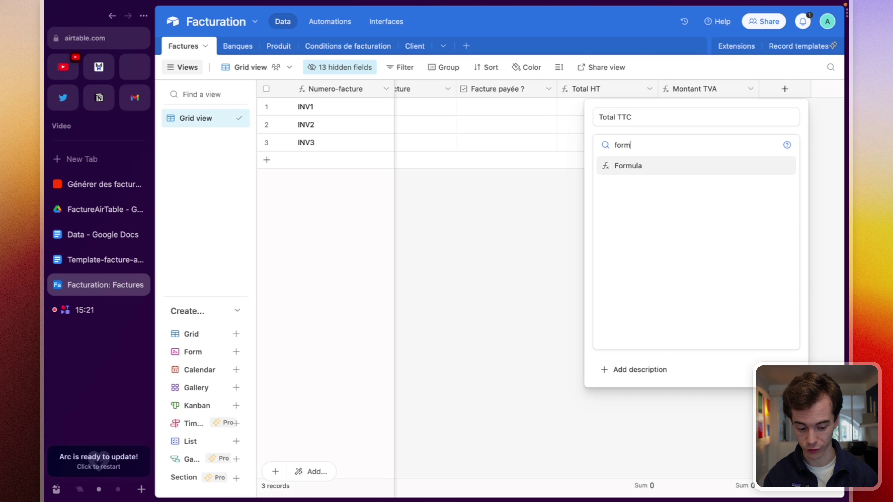
left_click(634, 166)
Step: Enter {Total HT}+{Montant TVA} as the Total TTC formula and create the field
left_click(622, 209)
type("total ht")
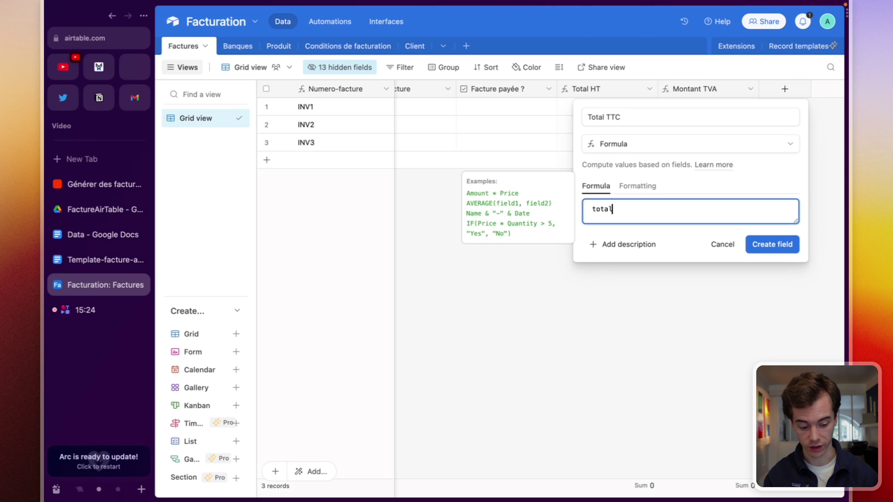
left_click(594, 244)
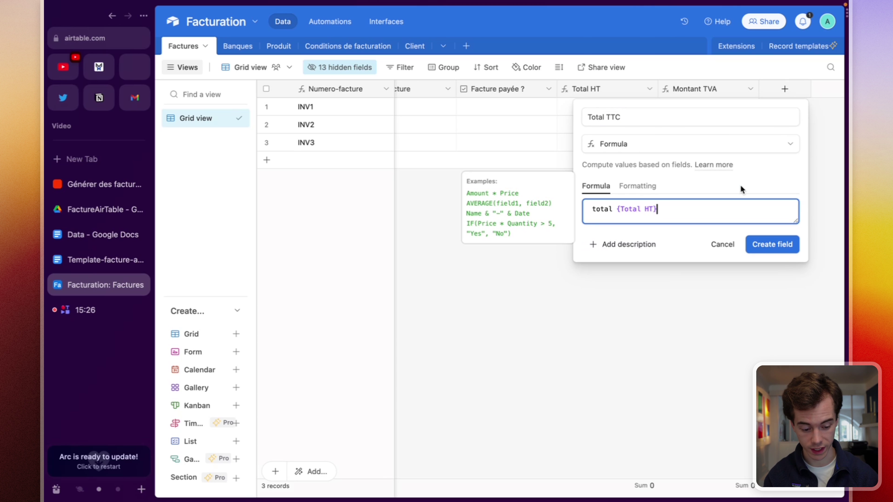
double_click(603, 210)
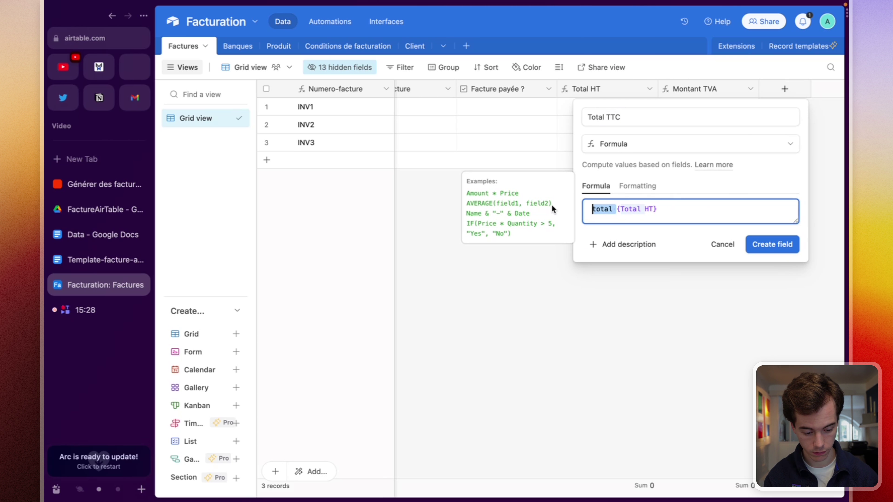
key("BackSpace")
left_click(661, 208)
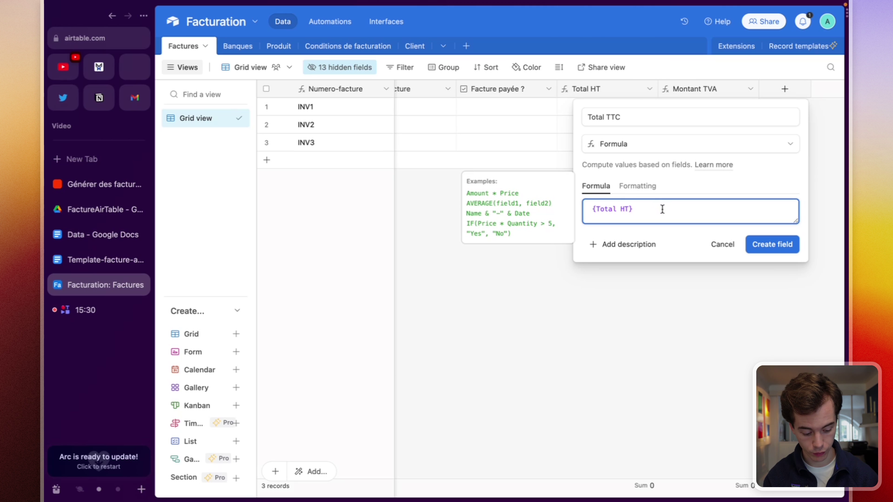
type("+mon")
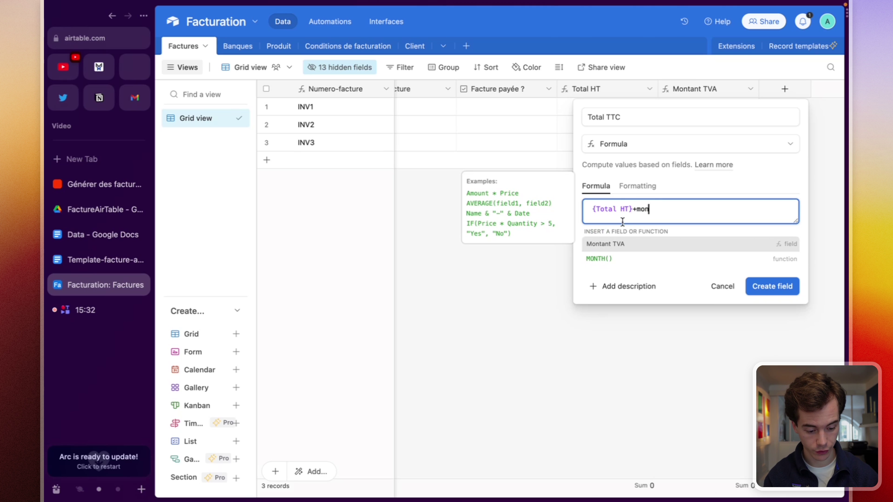
left_click(612, 244)
left_click(772, 244)
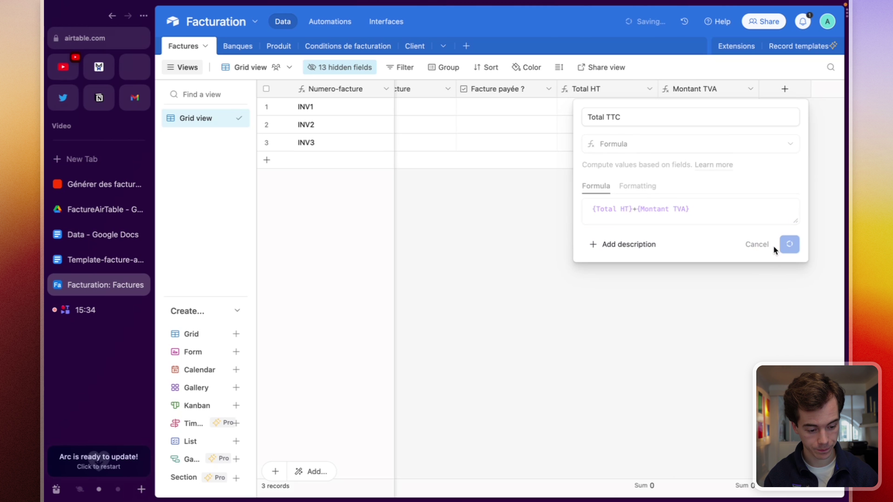
Step: Move the Total HT, Montant TVA and Total TTC fields together to directly after the Quantité field
scroll(693, 193, "left", 10)
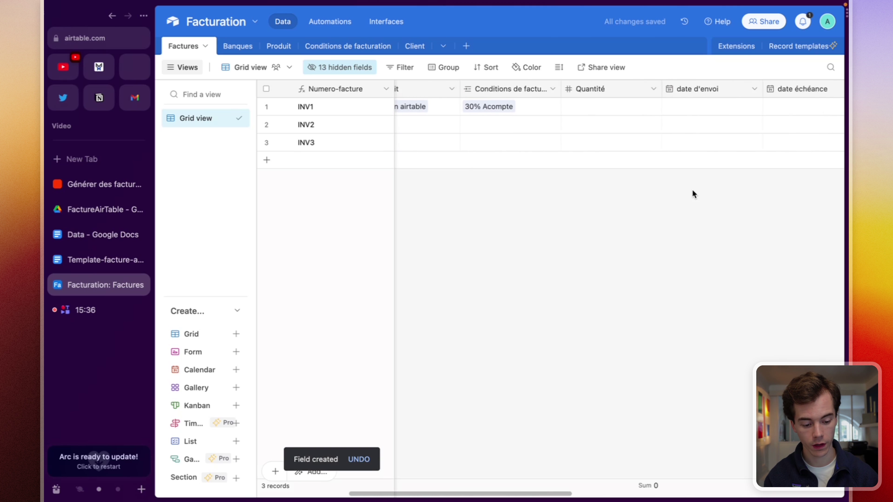
scroll(692, 190, "right", 10)
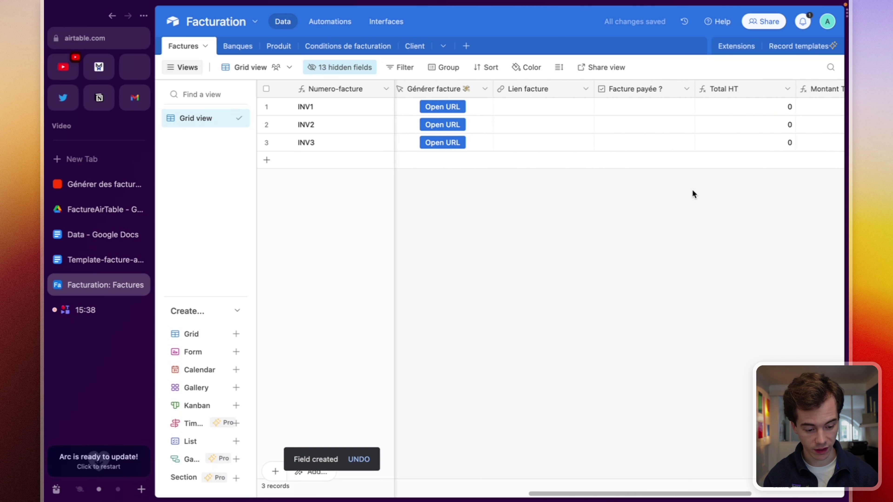
left_click(516, 93)
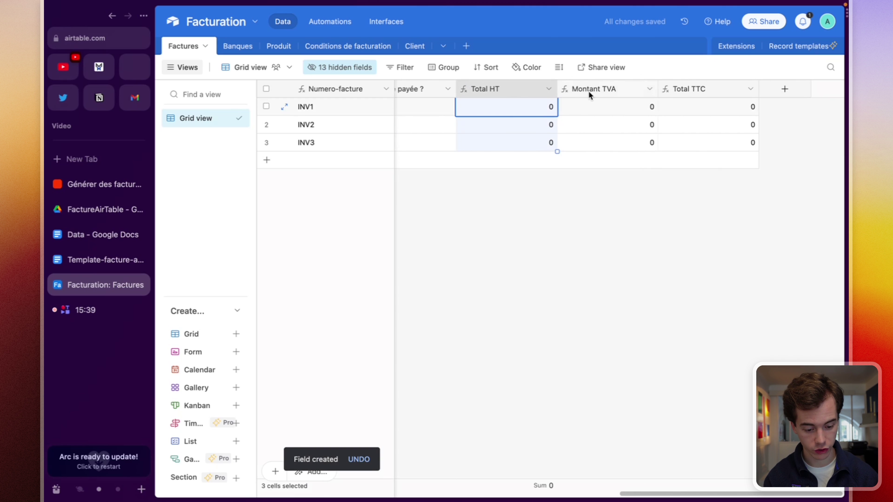
left_click(695, 90, "shift")
left_click_drag(527, 92, 551, 88)
left_click(546, 113)
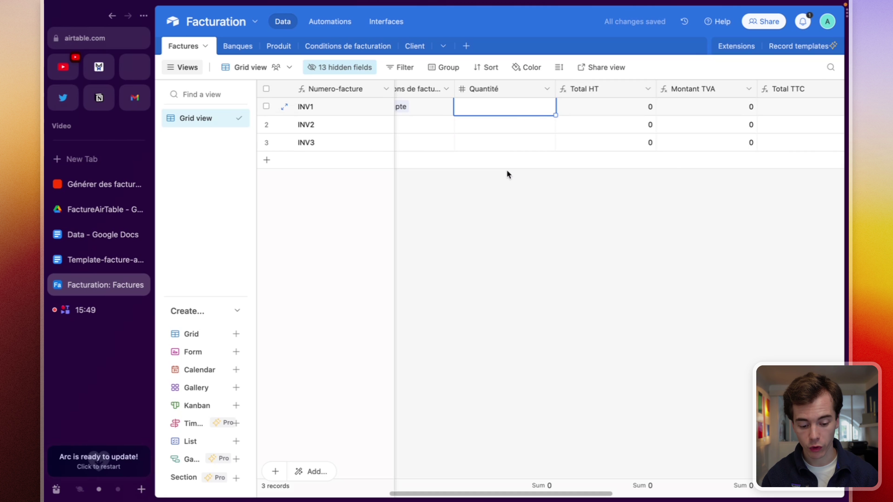
Step: Replace the linked billing condition of invoice INV1 with the 100% record
scroll(491, 143, "left", 10)
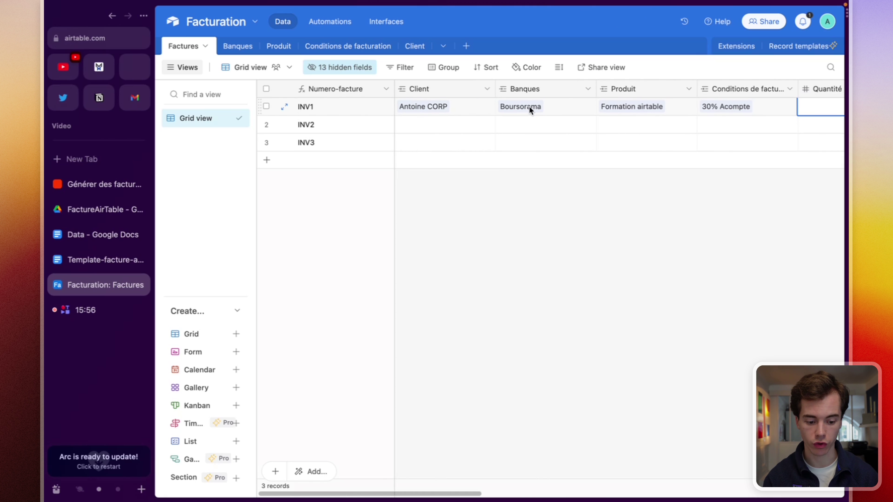
scroll(623, 107, "right", 3)
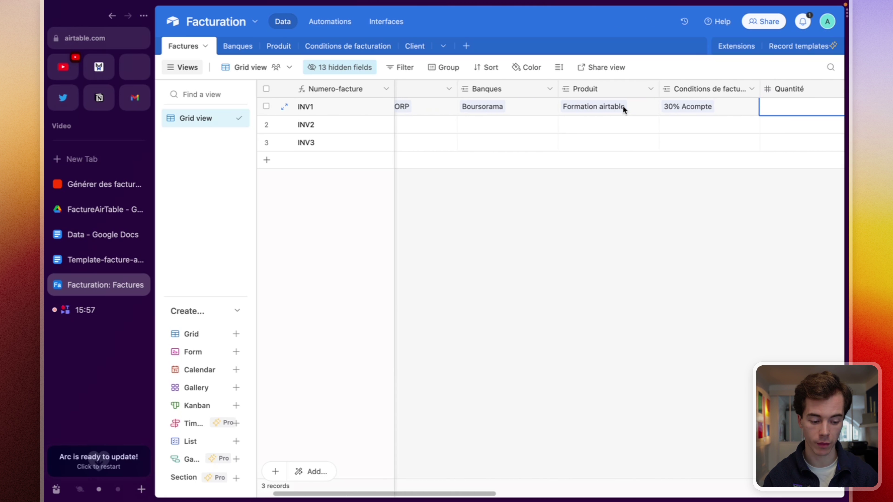
left_click(624, 106)
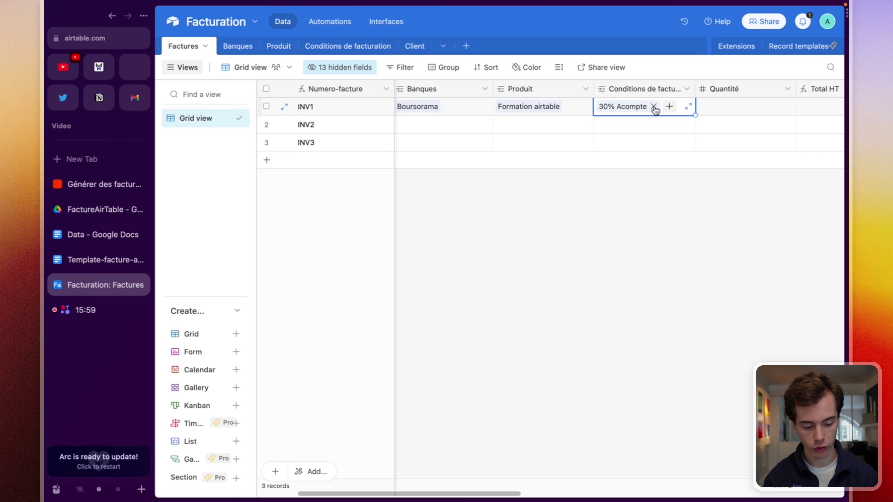
left_click(654, 107)
left_click(602, 107)
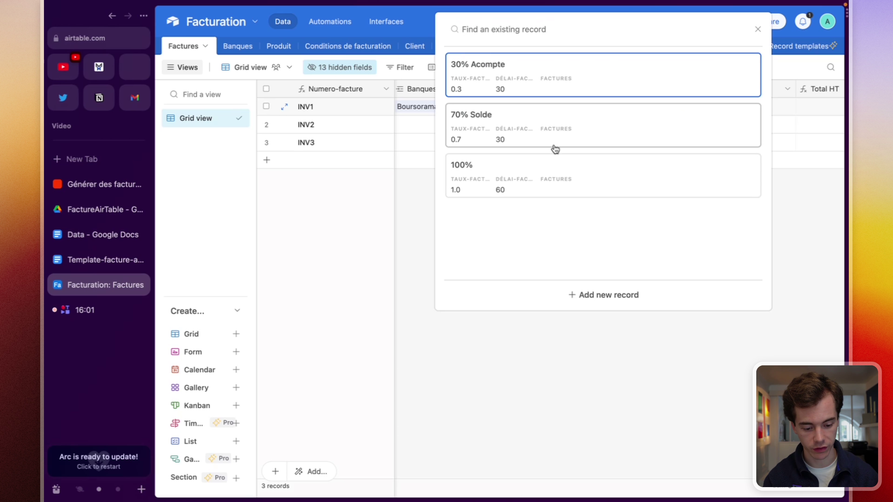
left_click(538, 180)
Step: Set the Quantité of invoice INV1 to 5
scroll(698, 125, "right", 3)
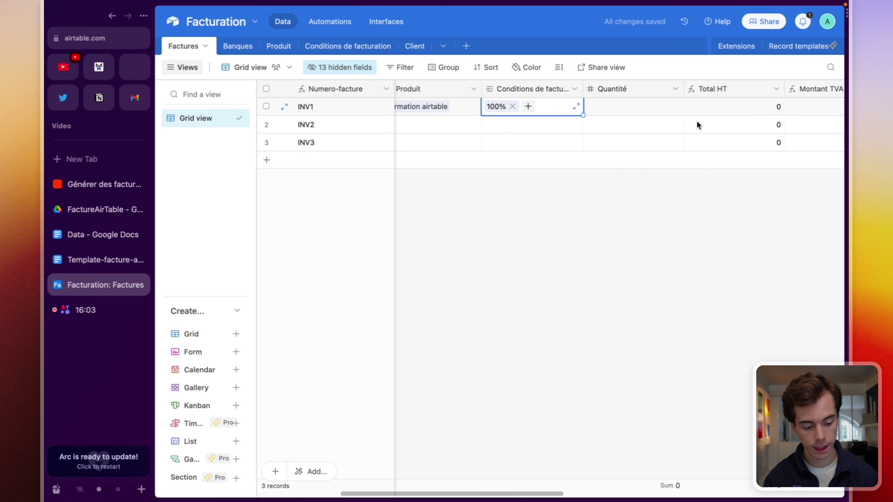
left_click(623, 107)
type("5")
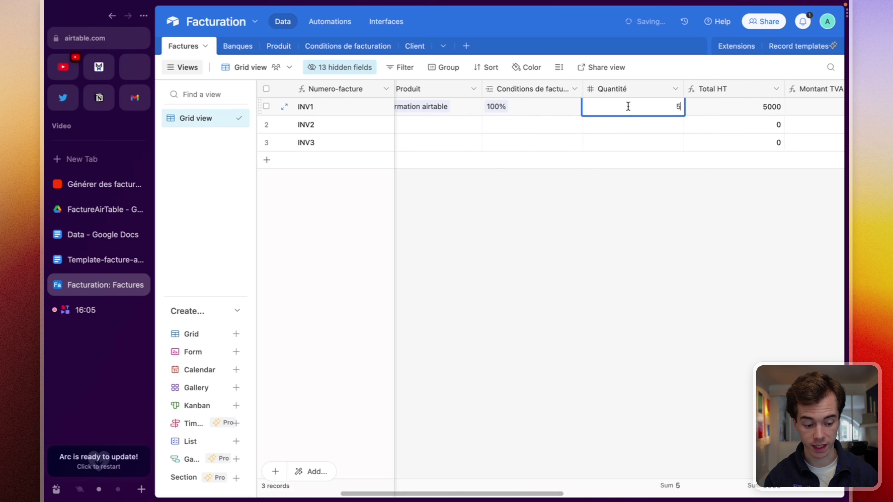
left_click(637, 225)
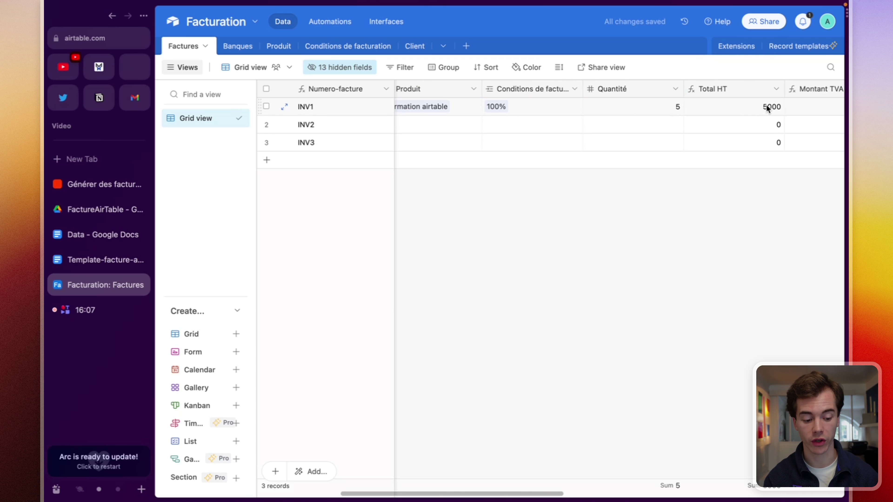
Step: Check the Total HT, Montant TVA and Total TTC amounts calculated for invoice INV1
scroll(767, 107, "right", 5)
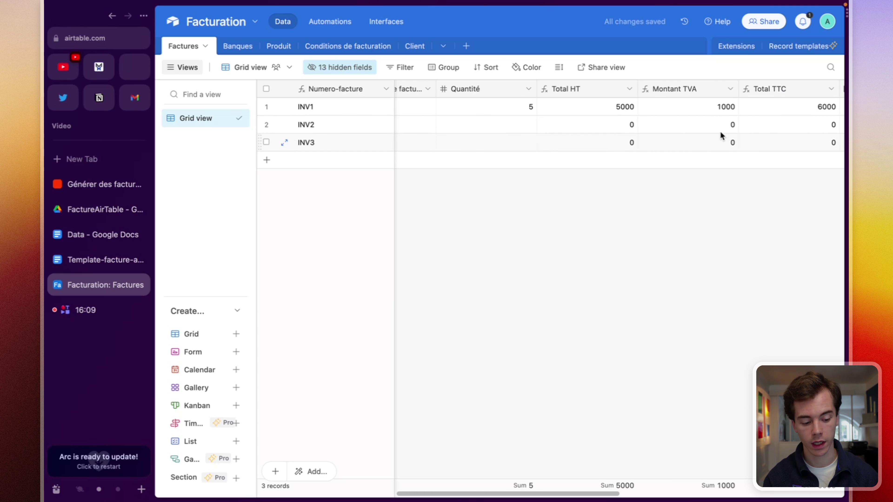
scroll(727, 111, "right", 1)
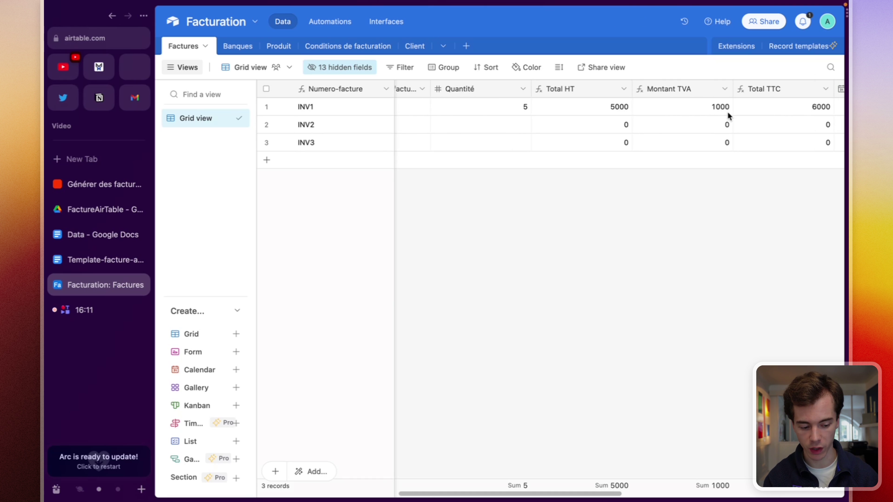
scroll(727, 111, "right", 4)
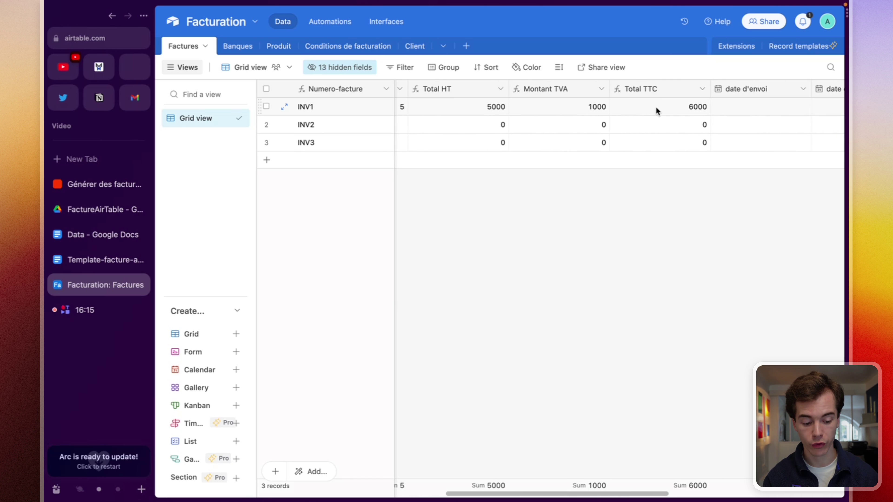
scroll(661, 107, "right", 3)
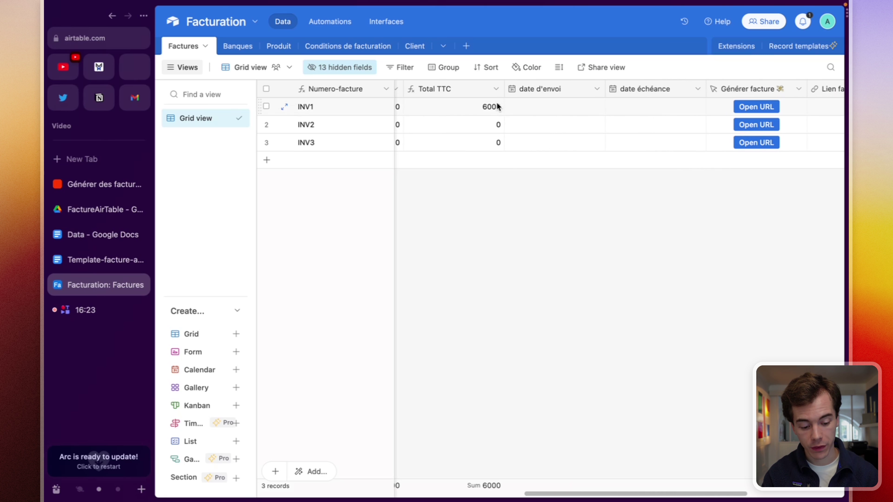
scroll(497, 102, "left", 5)
scroll(496, 102, "left", 5)
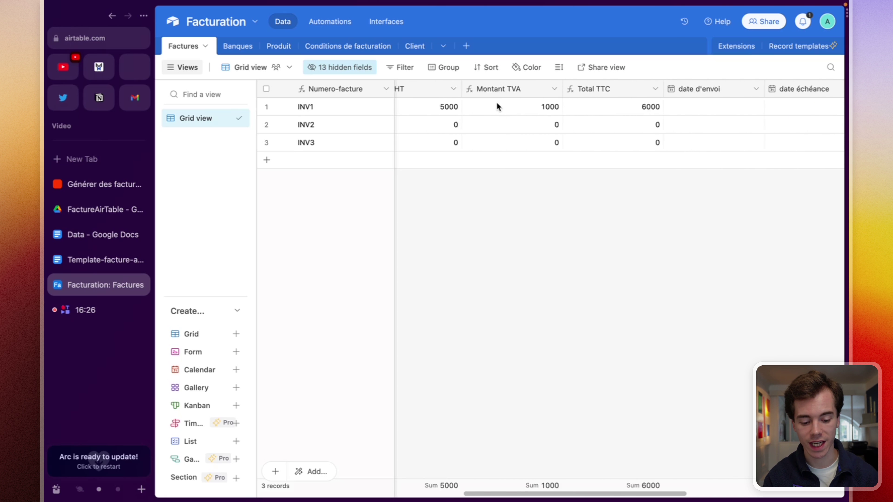
scroll(496, 101, "right", 4)
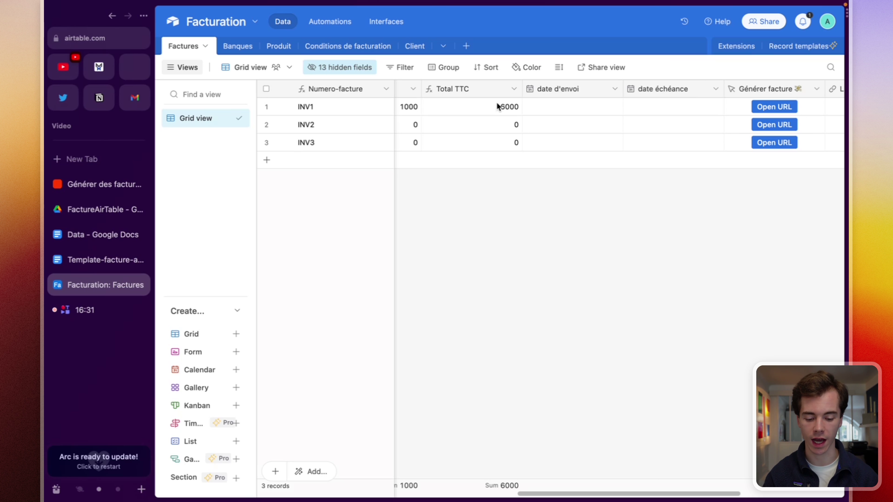
Step: Switch to the invoice template in Google Docs and add a {{NUMERO_SIRET}} placeholder line below {{ADRESSE_CLIENT}}
left_click(86, 260)
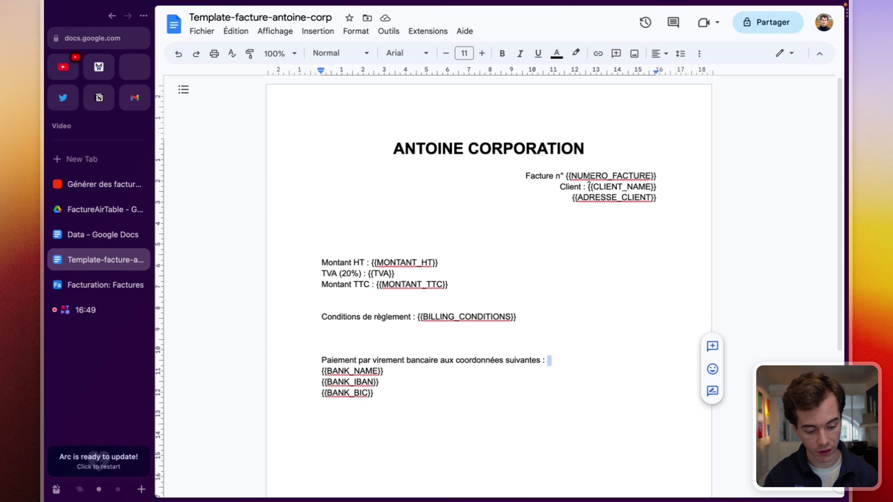
double_click(571, 176)
left_click(663, 176)
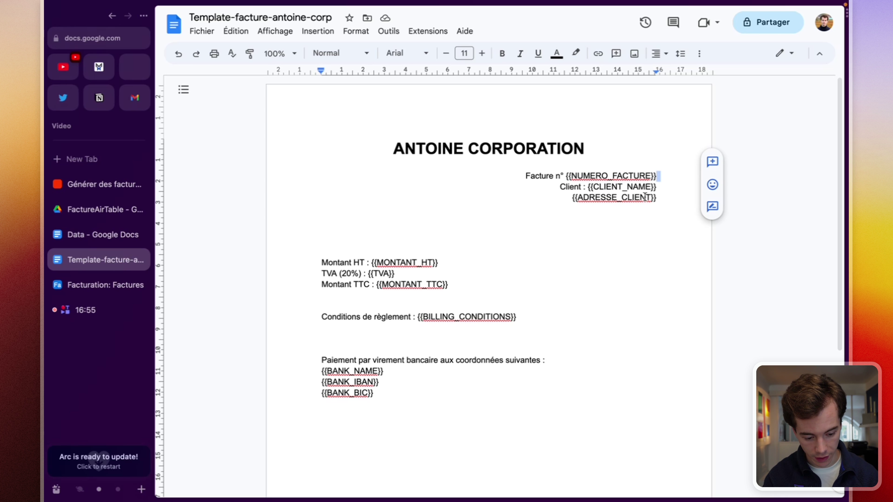
left_click(664, 198)
key("Return")
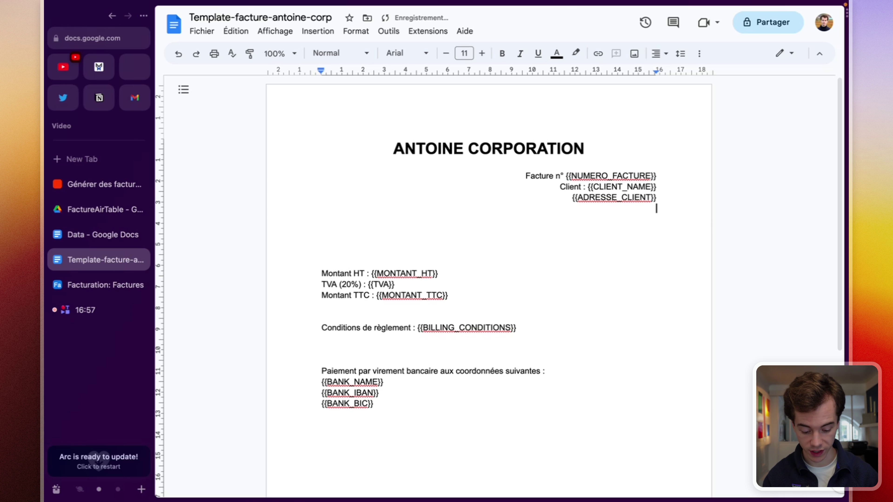
type("{")
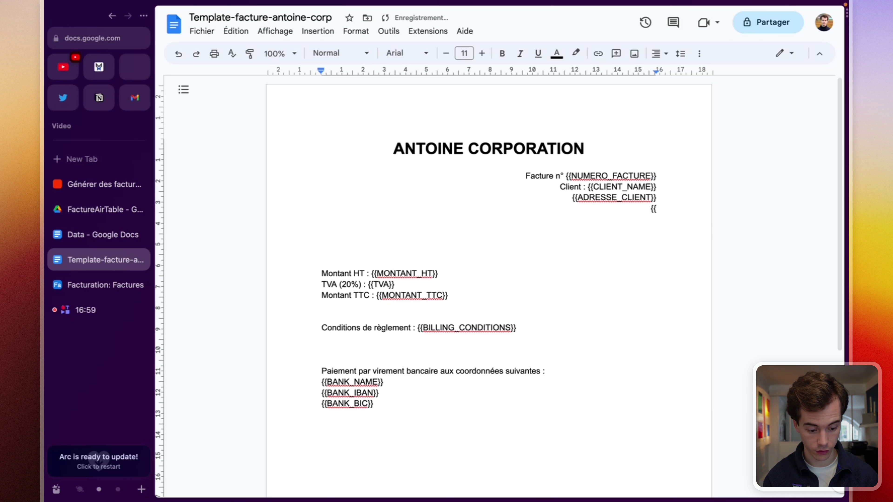
type("{NUMERO")
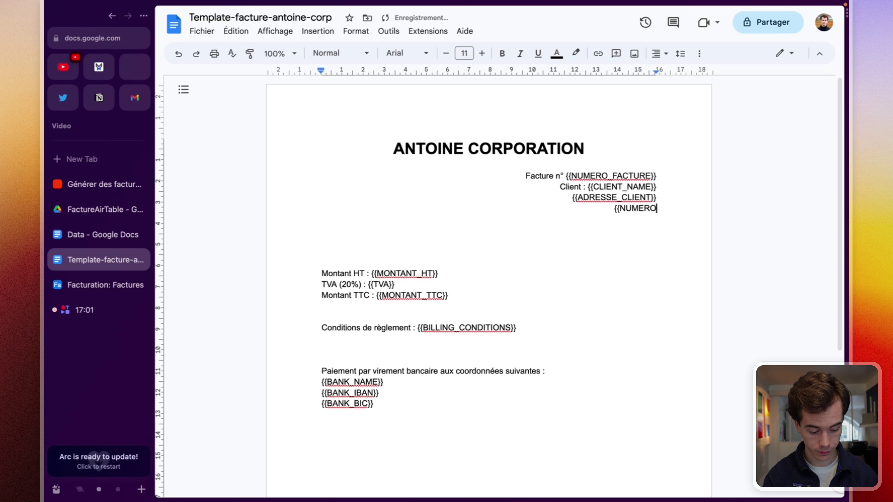
type("_SIRET")
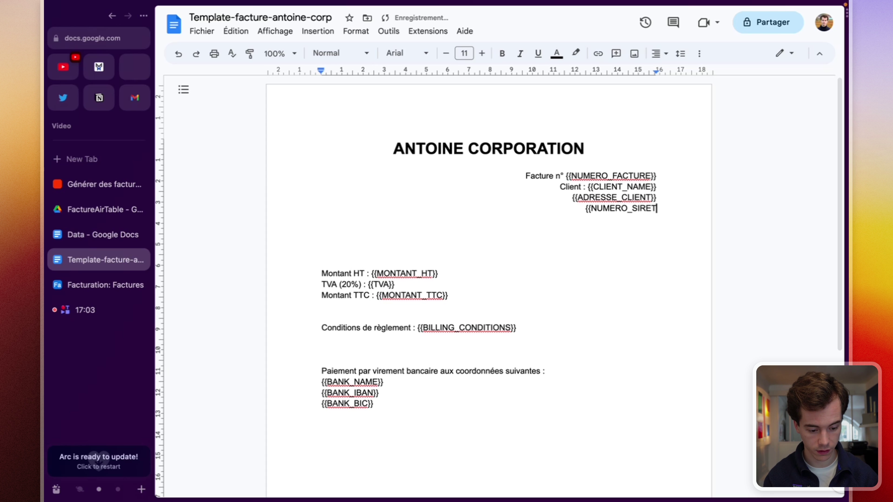
type("}}")
Step: Add a {{NUMERO_TVA}} placeholder on a new line below {{NUMERO_SIRET}}
key("Return")
type("{{NUMERO_")
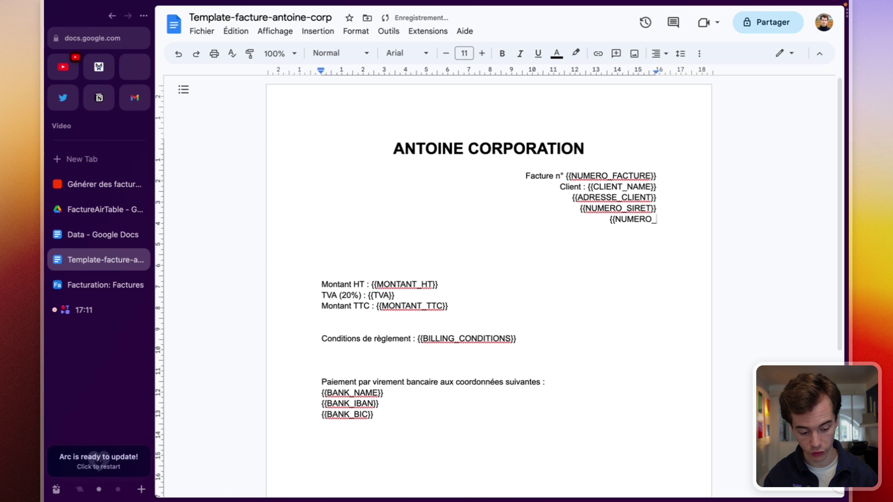
type("TVA")
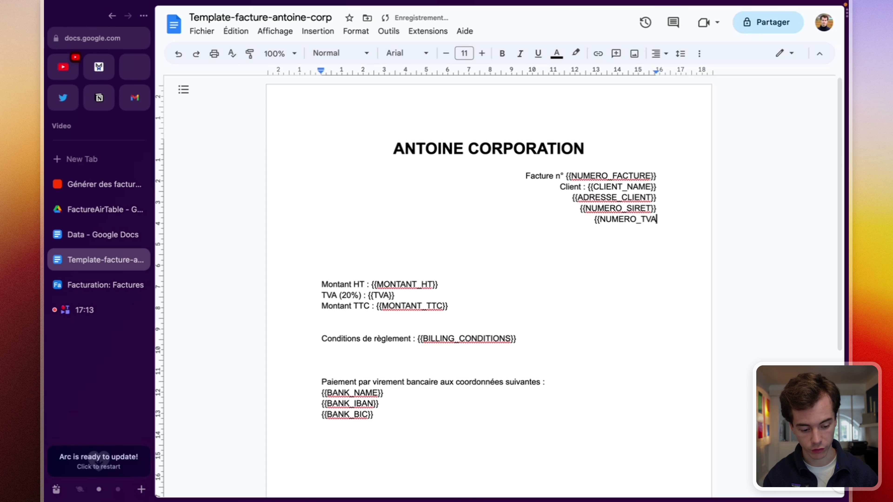
type("}}")
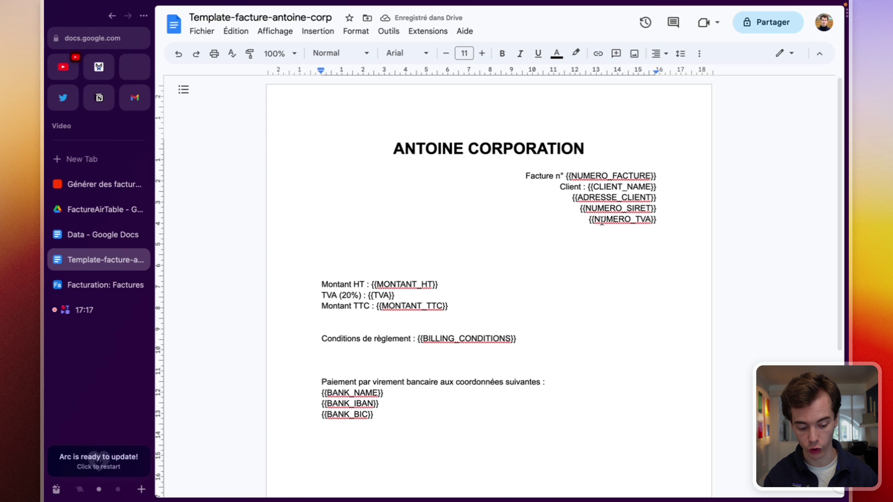
left_click(619, 210)
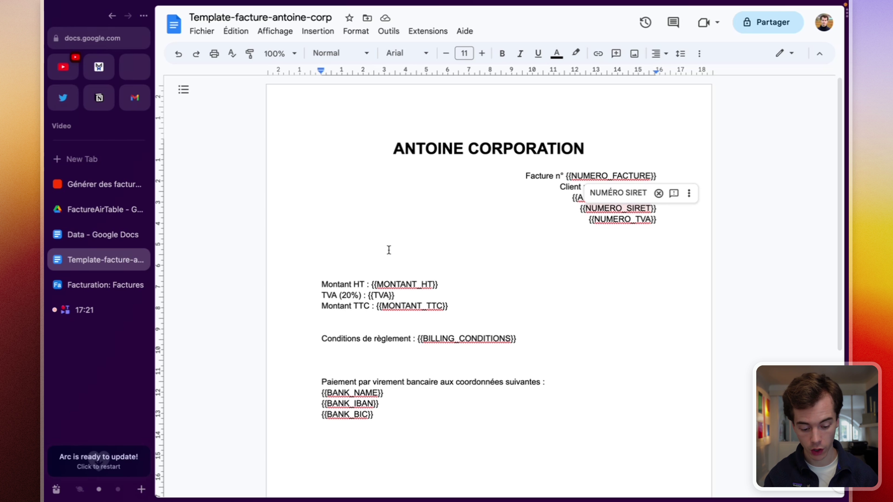
double_click(407, 291)
left_click(431, 296)
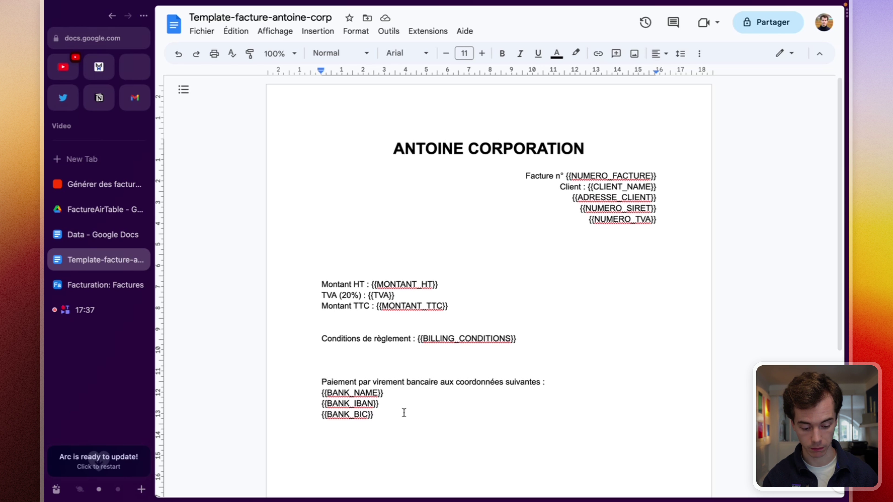
Step: Put the placeholder under "Conditions de règlement :" on its own line, preceded by the label "Délai de paiement :"
left_click(528, 341)
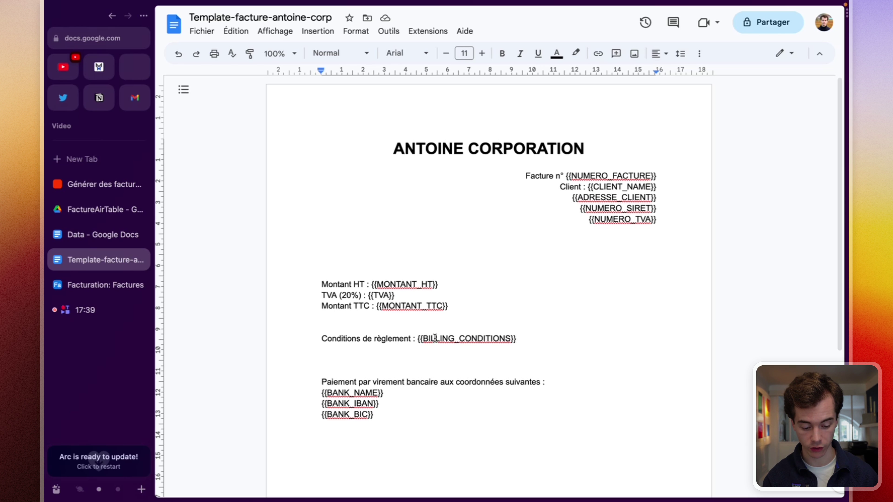
double_click(468, 337)
left_click(541, 337)
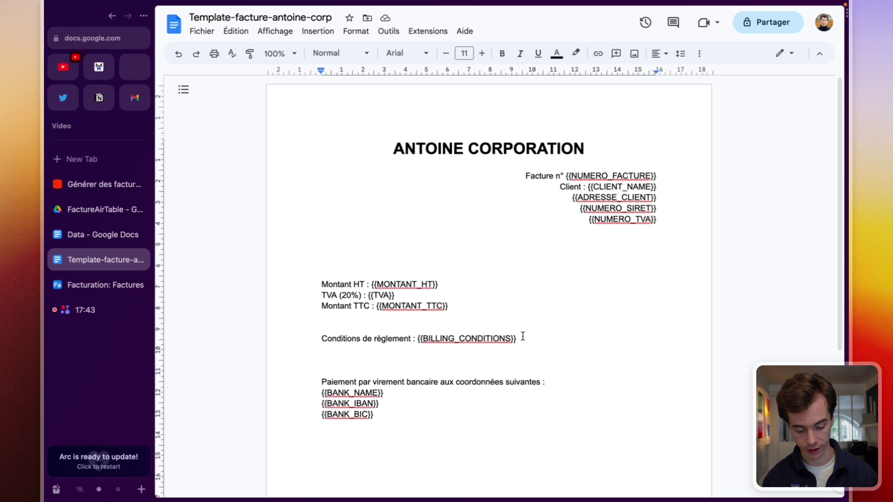
left_click(419, 338)
key("Return")
type("Délai")
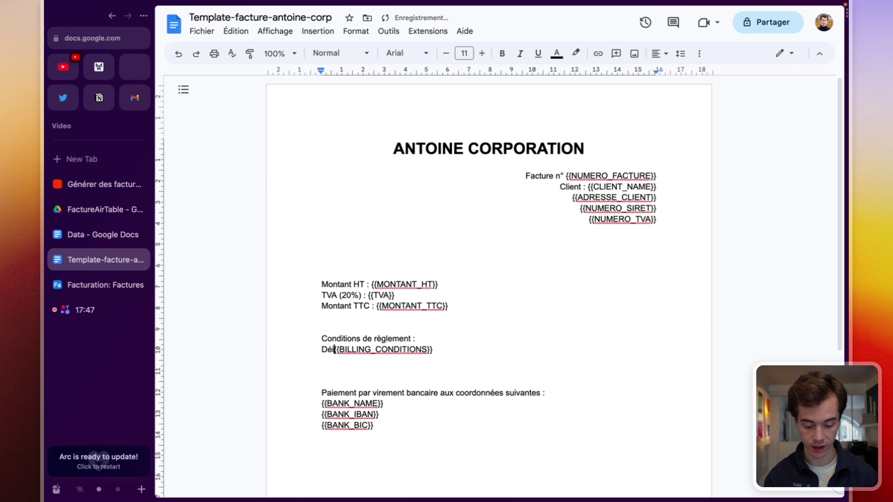
key("BackSpace")
key("BackSpace")
key("BackSpace")
key("BackSpace")
type("lai")
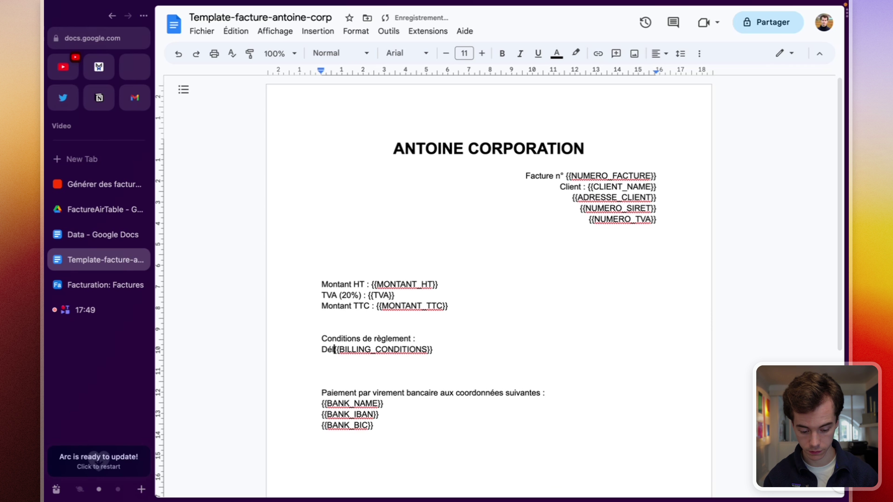
type(" de paiement ")
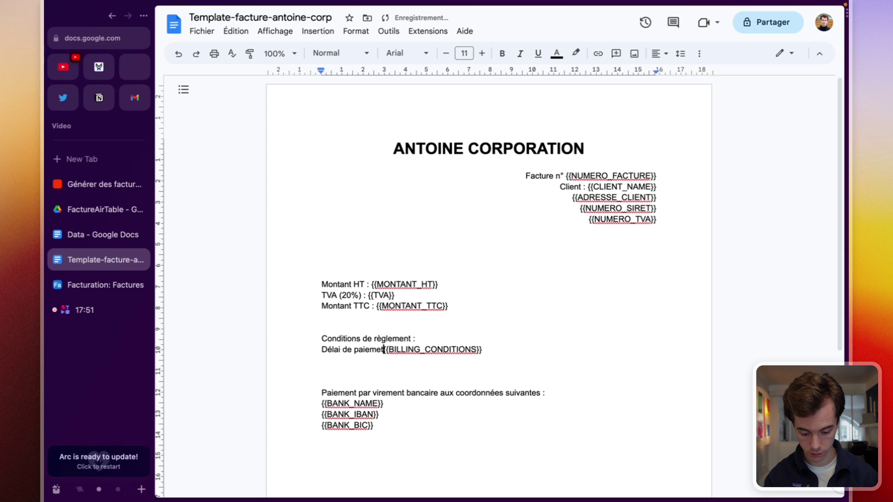
type(":")
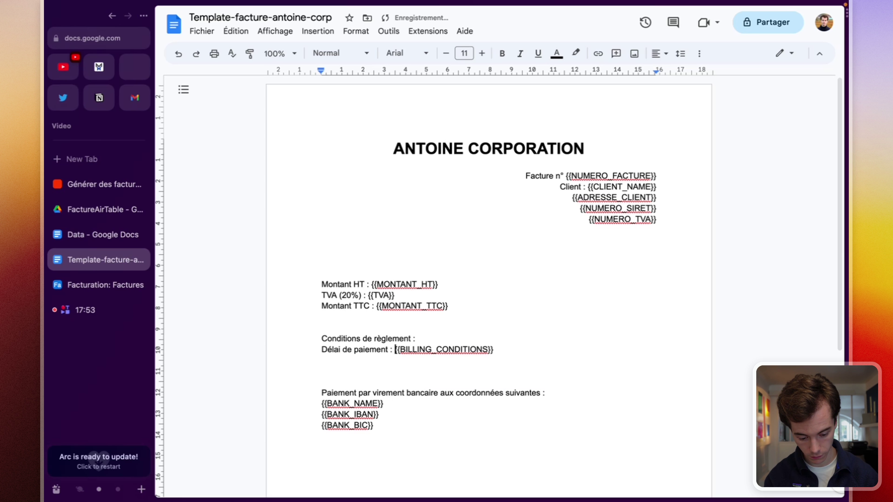
Step: Replace the payment term placeholder with {{DELAI_PAIEMENT}} and add "jours" after it
double_click(450, 354)
type("DELAI")
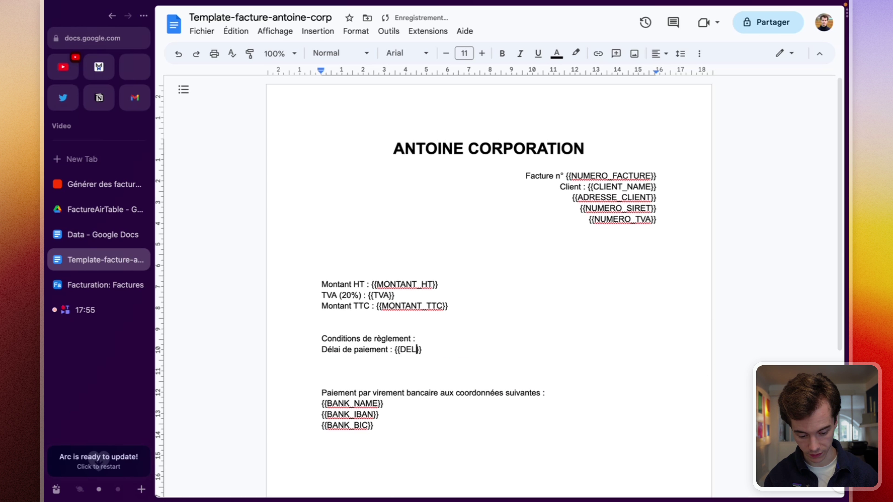
type("_PAIEMENT")
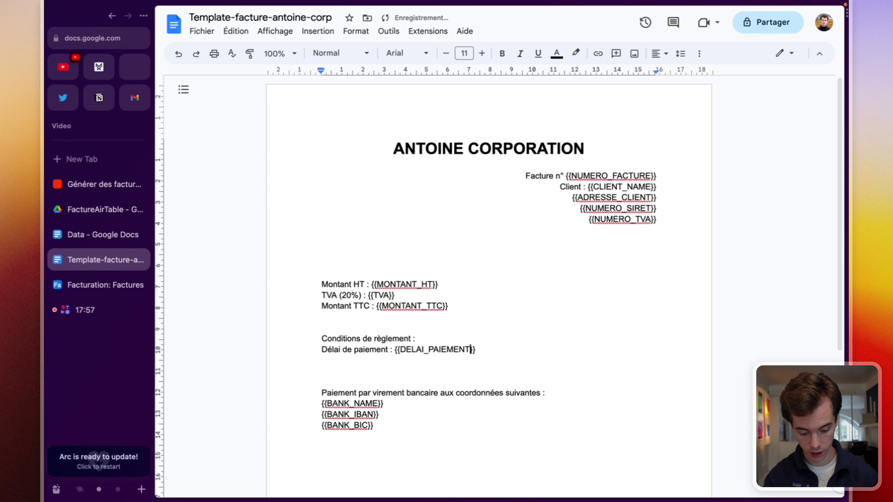
left_click(483, 343)
type("jours")
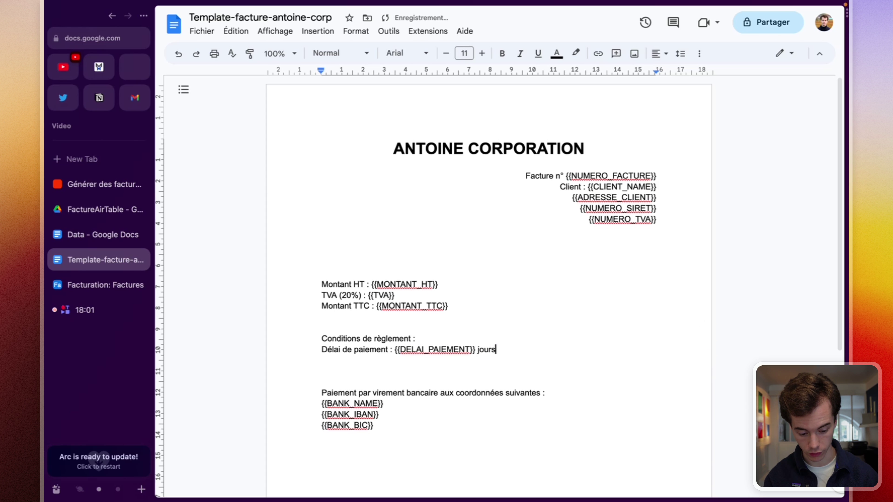
Step: Insert a line above "Délai de paiement" with the label "Type de facture :" followed by a % sign
left_click(418, 339)
key("Return")
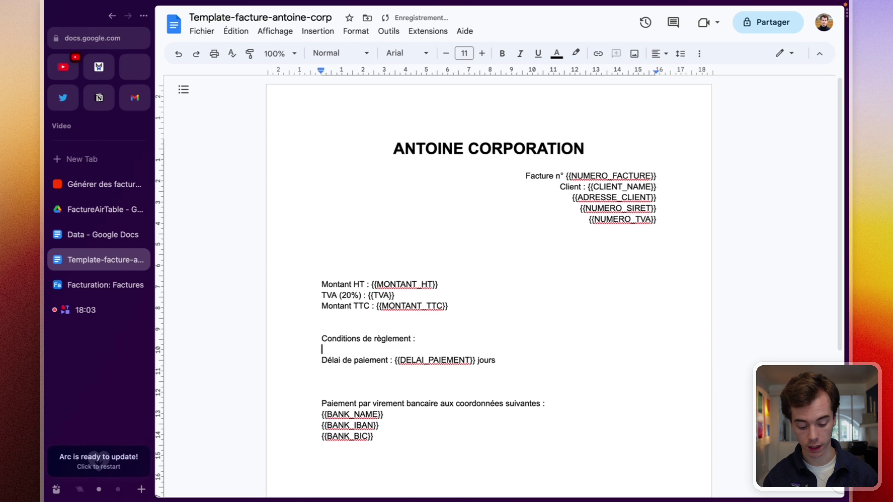
type("Type")
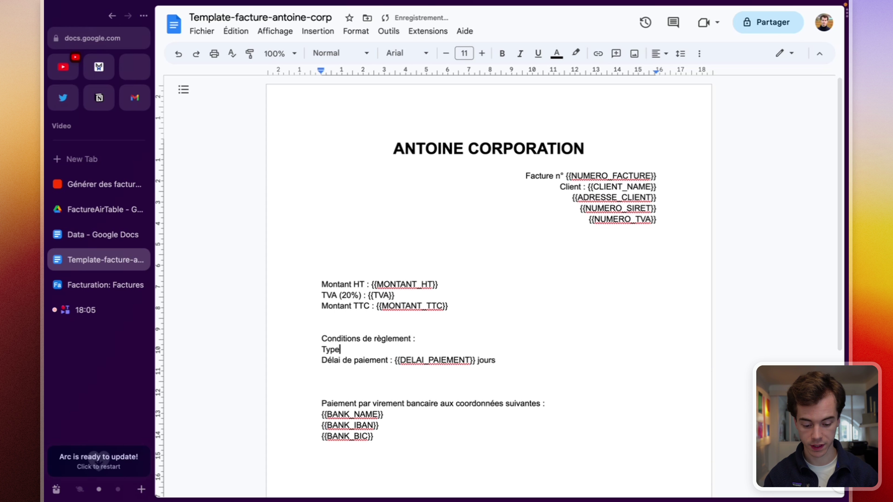
type(" de facture : ")
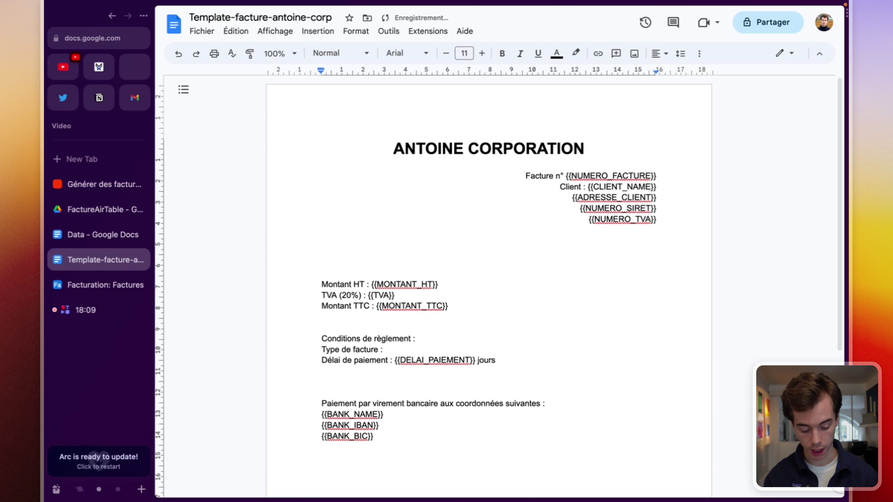
type("%")
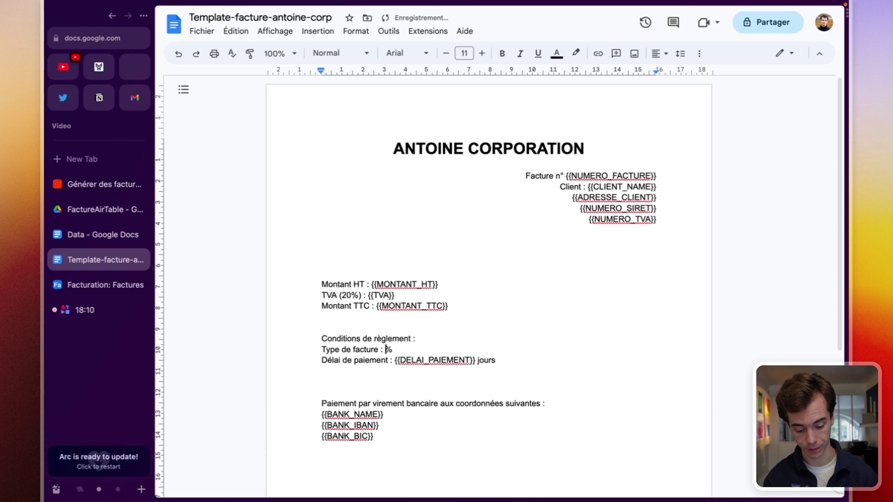
Step: Add the placeholder {{POURCENTAGE_FACTURATION}} before the % sign on the "Type de facture" line
key("Left")
type("{{}}")
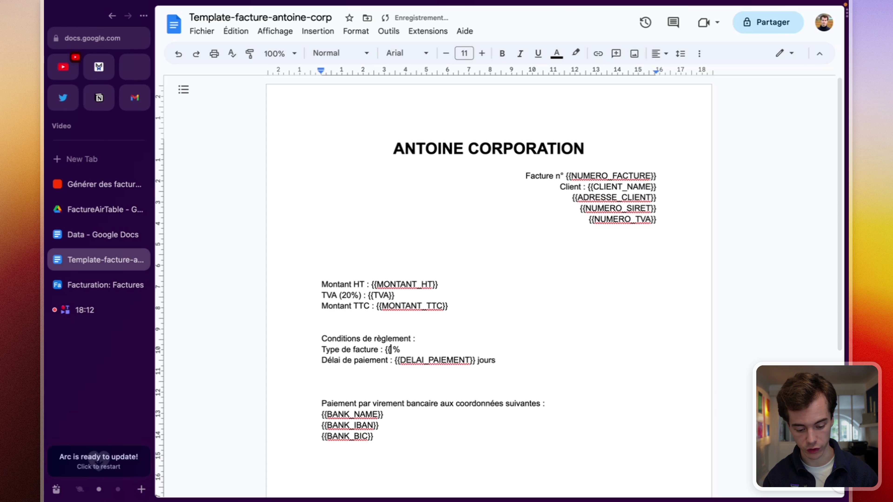
key("Left")
key("Left")
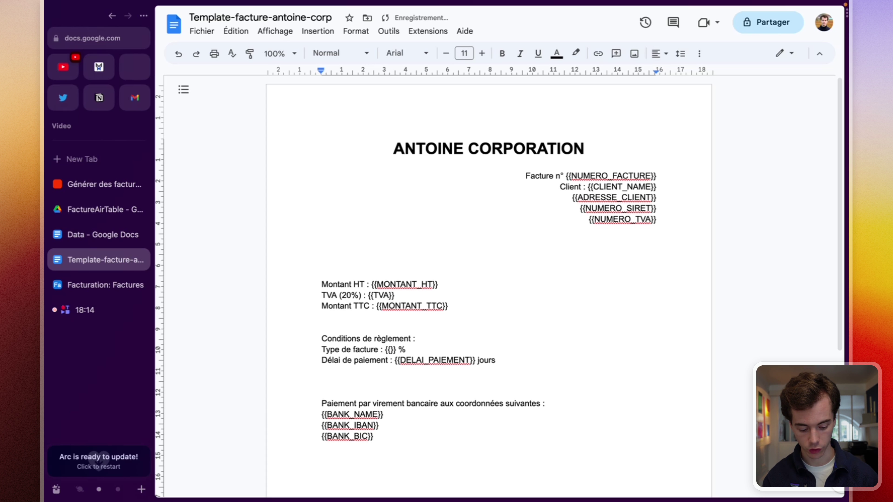
type("POUR")
key("BackSpace")
key("BackSpace")
key("BackSpace")
type("OUR")
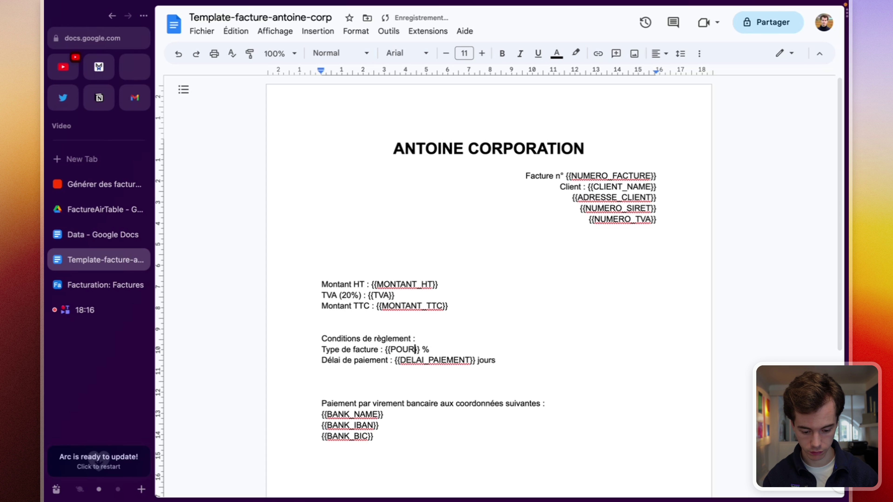
type("CENTAGE_FAC")
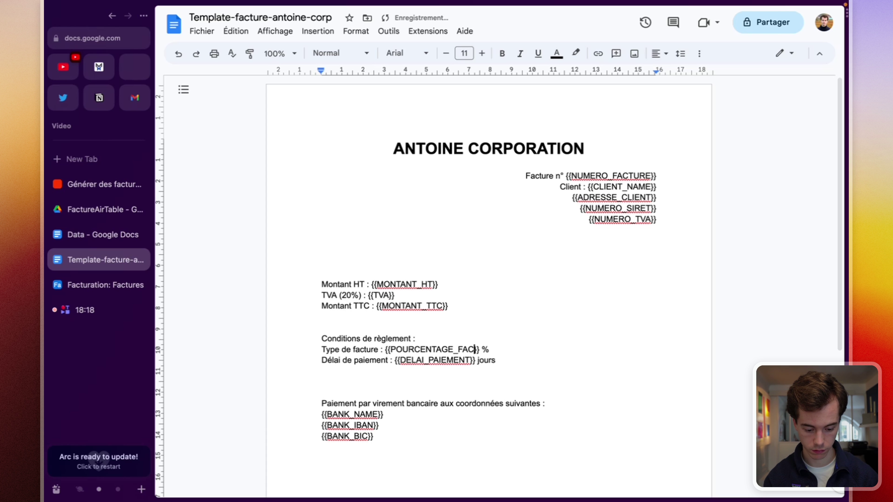
type("TURATION")
left_click(475, 311)
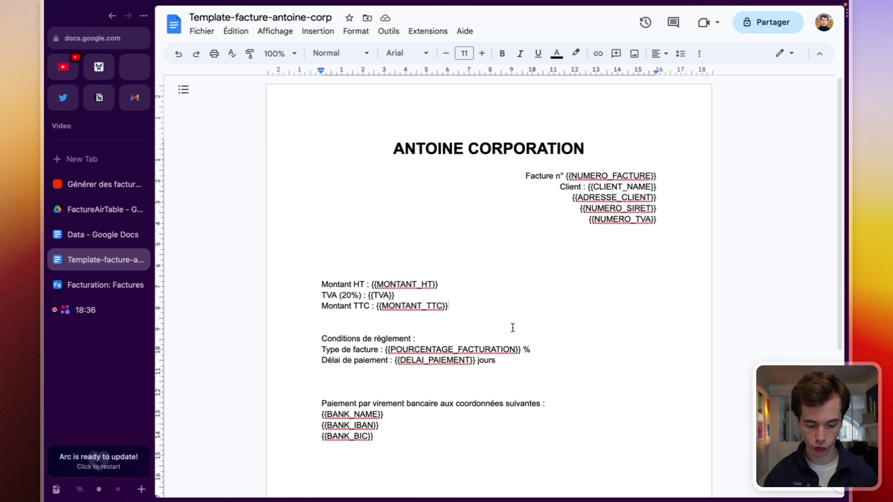
Step: Compare the invoice template's placeholders with the fields of the Factures table in Airtable
left_click(609, 176)
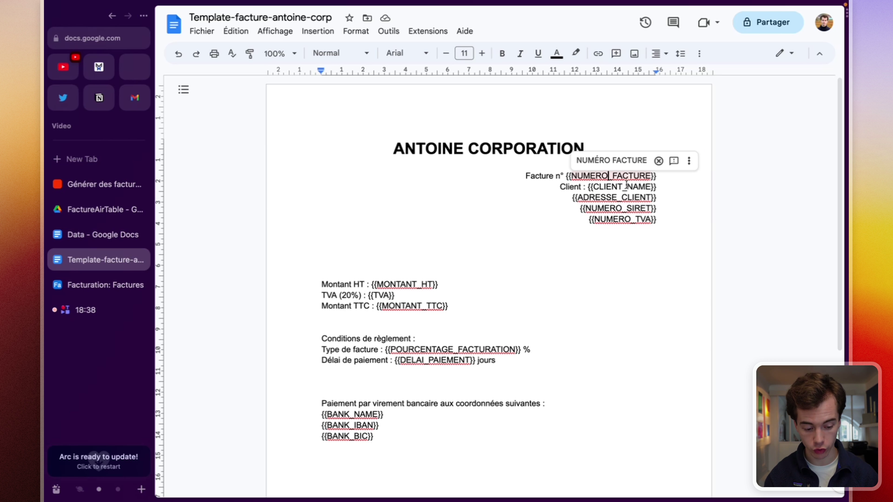
left_click(529, 211)
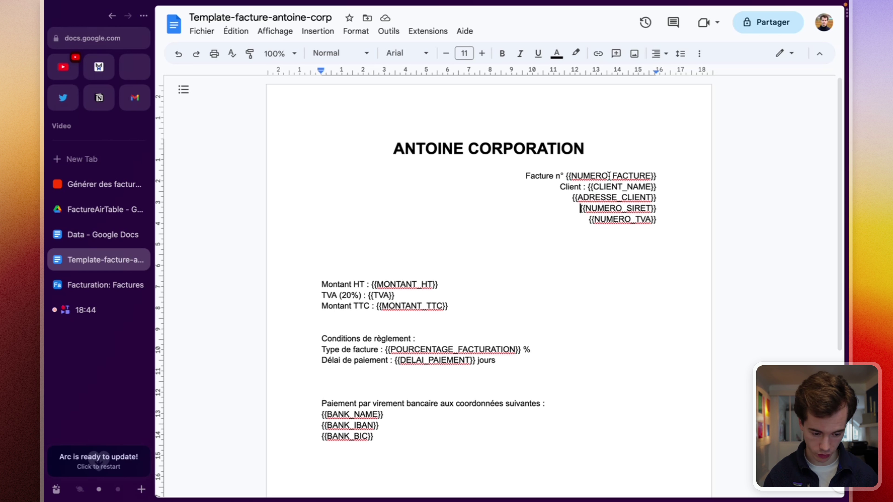
double_click(520, 260)
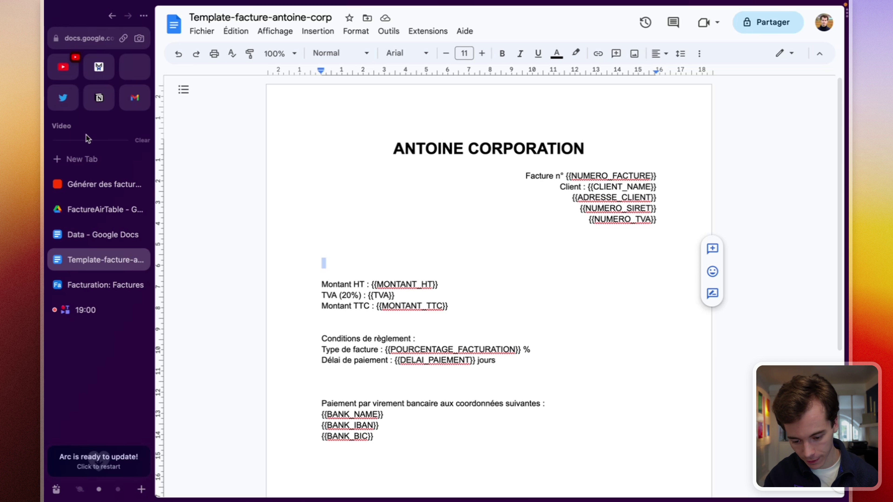
left_click(75, 290)
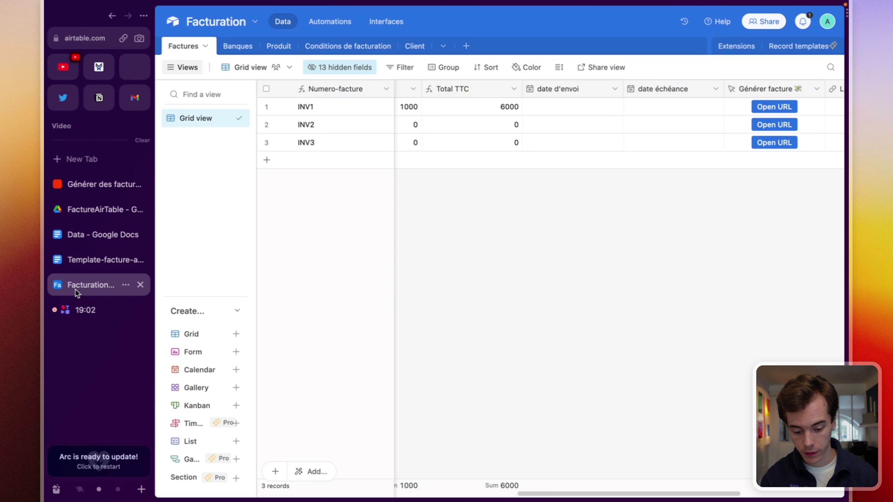
scroll(479, 114, "left", 10)
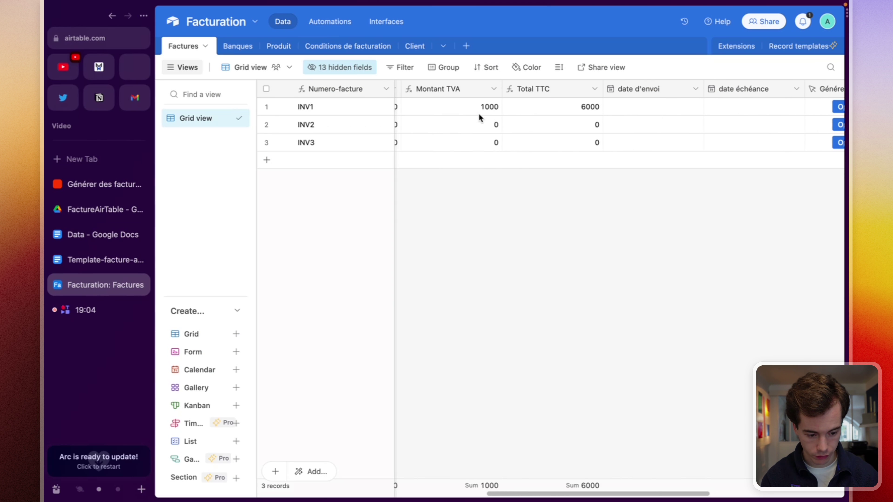
left_click(99, 257)
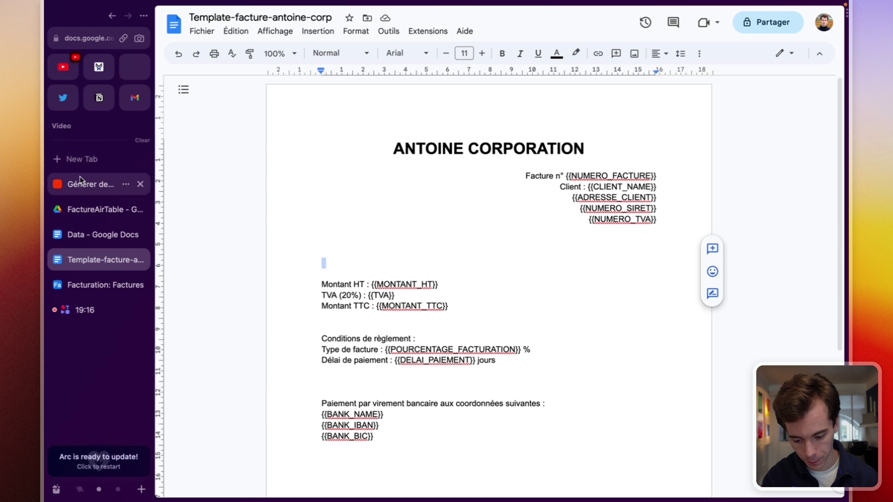
Step: Switch to the "Générer des factures" Zap in Zapier and review its steps from the webhook trigger to the Airtable record update
left_click(82, 183)
scroll(396, 109, "up", 3)
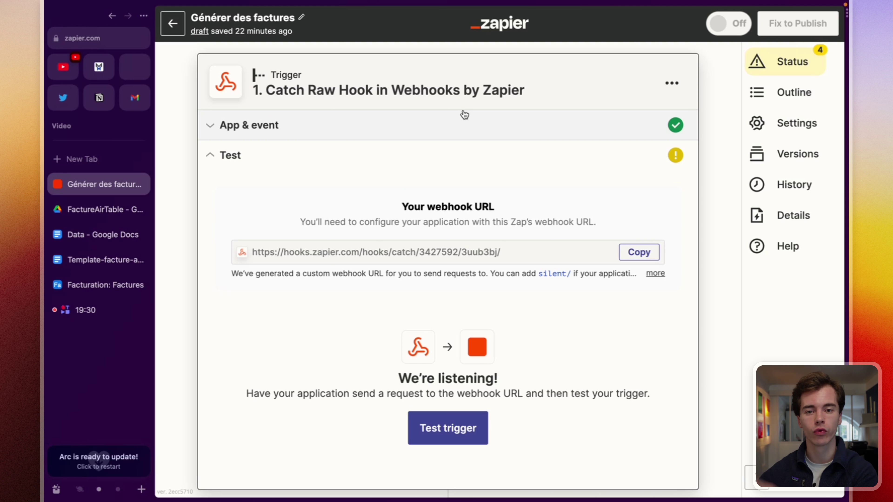
scroll(465, 115, "down", 7)
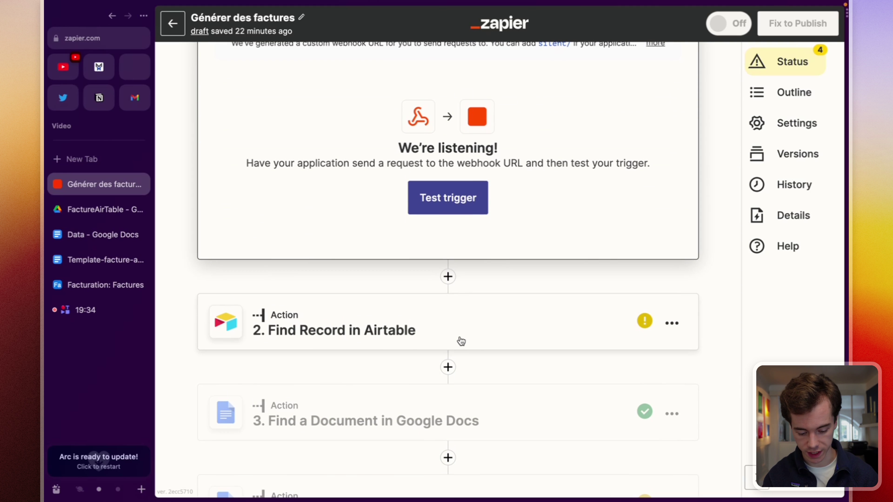
scroll(463, 346, "down", 2)
scroll(480, 346, "down", 1)
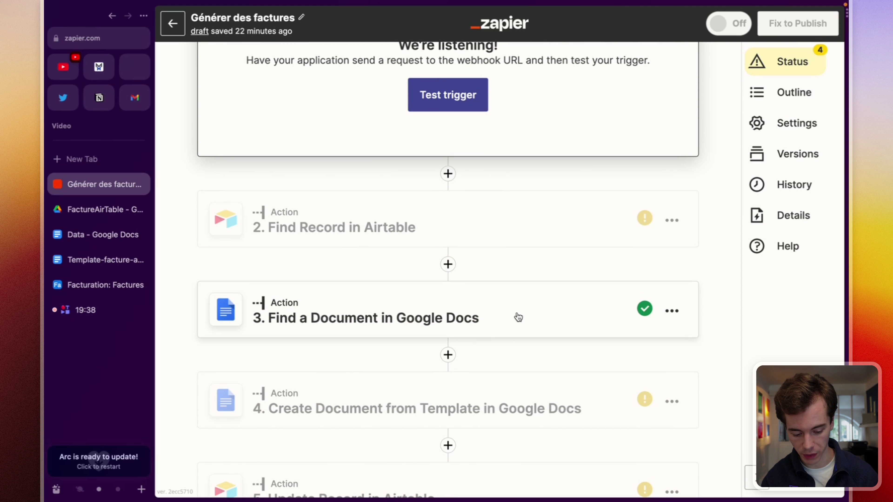
scroll(516, 316, "down", 2)
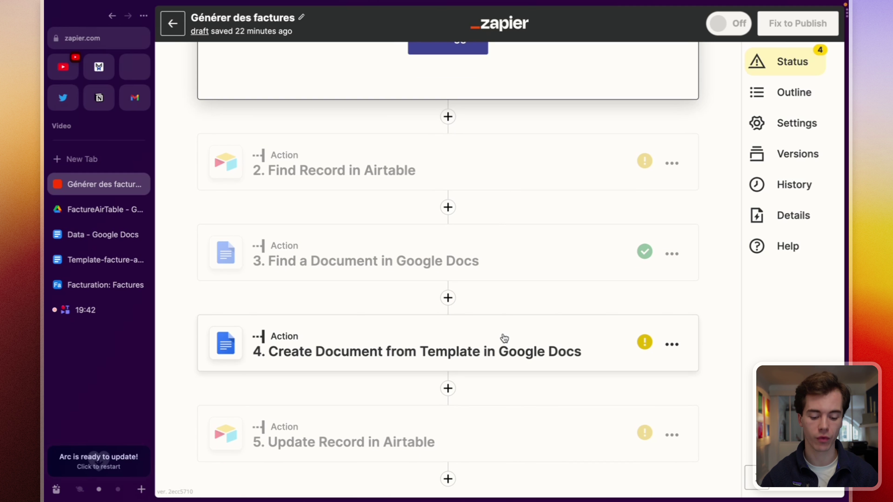
scroll(504, 339, "down", 1)
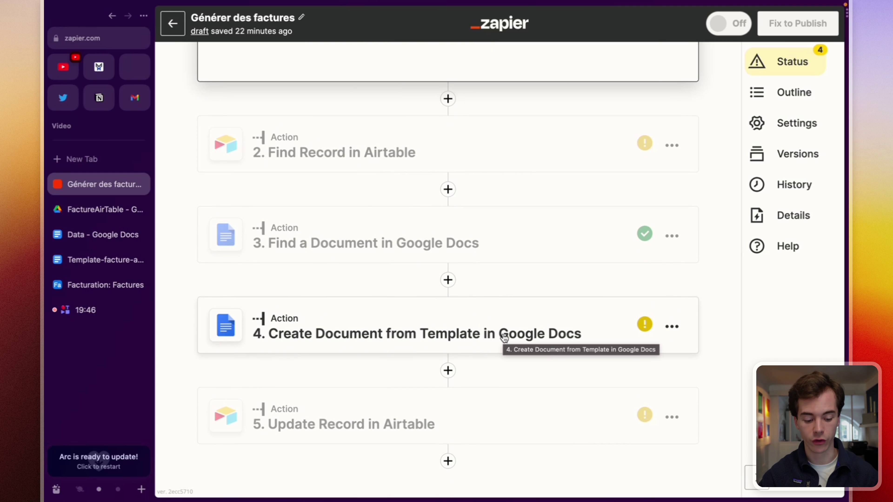
scroll(605, 272, "down", 1)
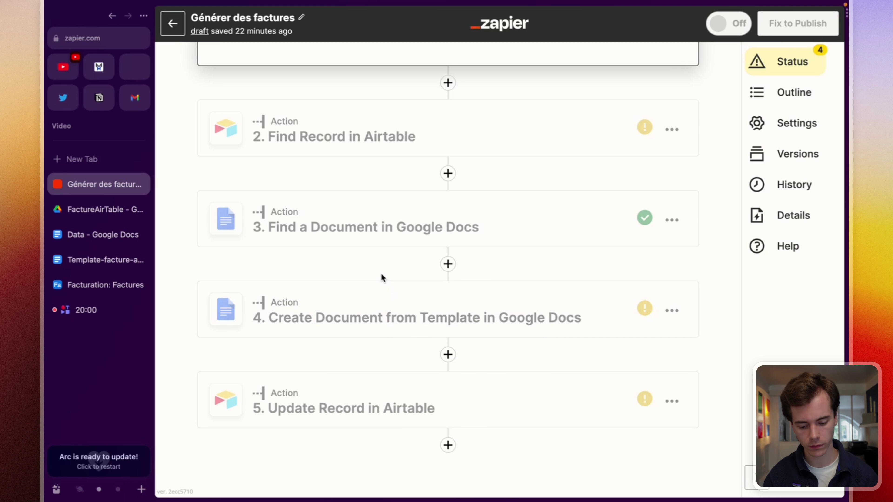
Step: Add a URL field named "Lien facture PDF" to the Factures table in Airtable and place it between "Lien facture" and "Facture payée ?"
left_click(78, 283)
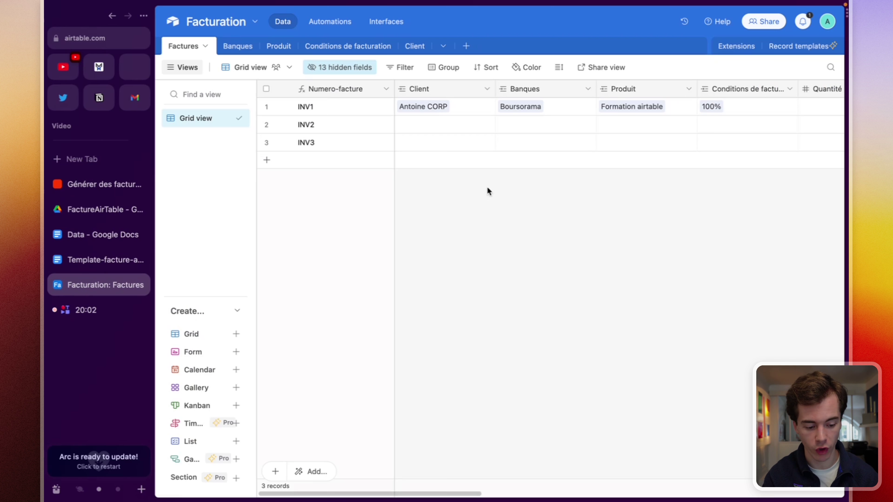
scroll(684, 206, "right", 10)
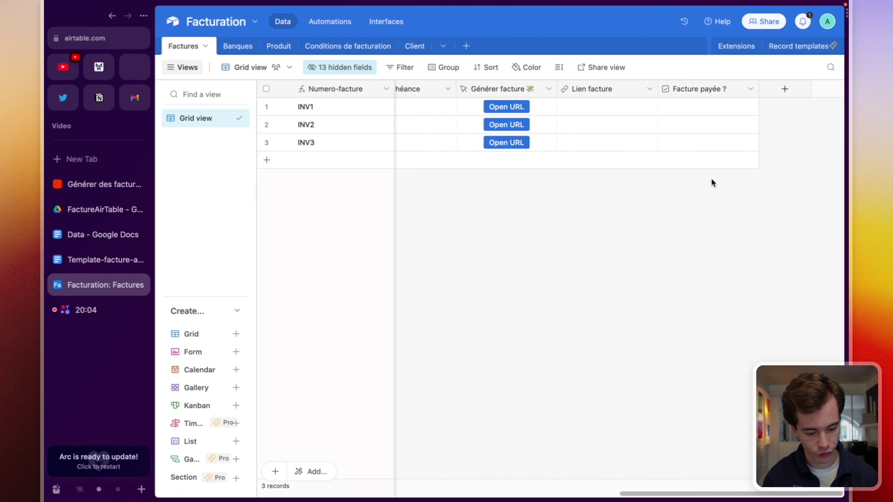
left_click(798, 90)
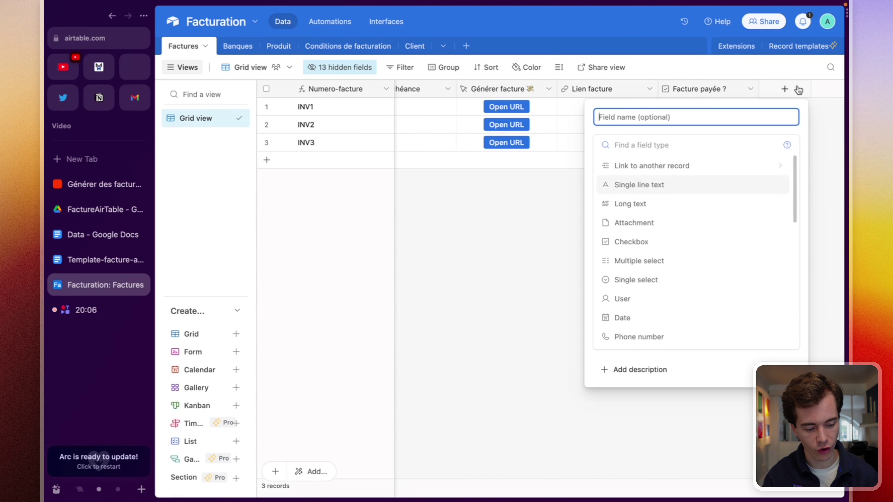
type("Lien facture")
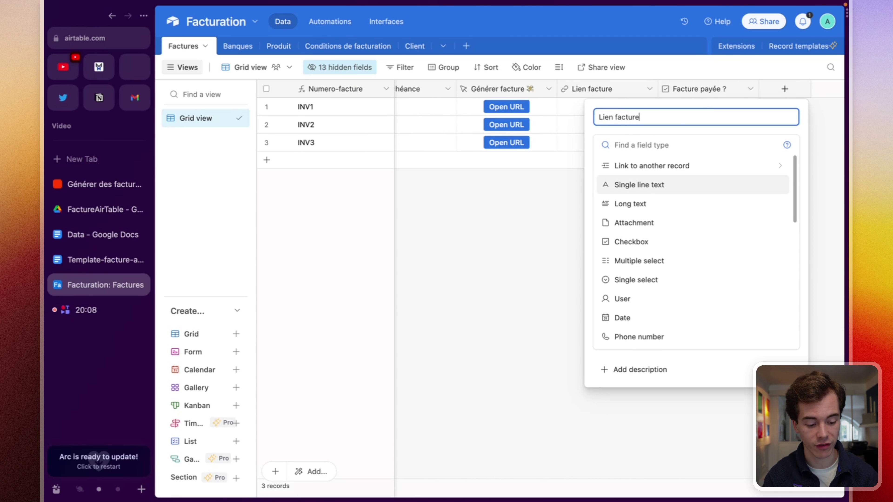
type(" PDF")
left_click(624, 145)
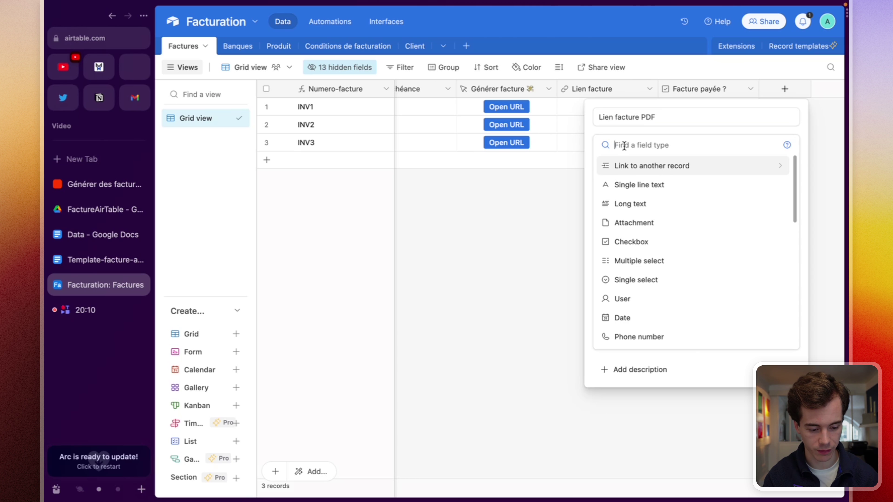
type("url")
left_click(625, 170)
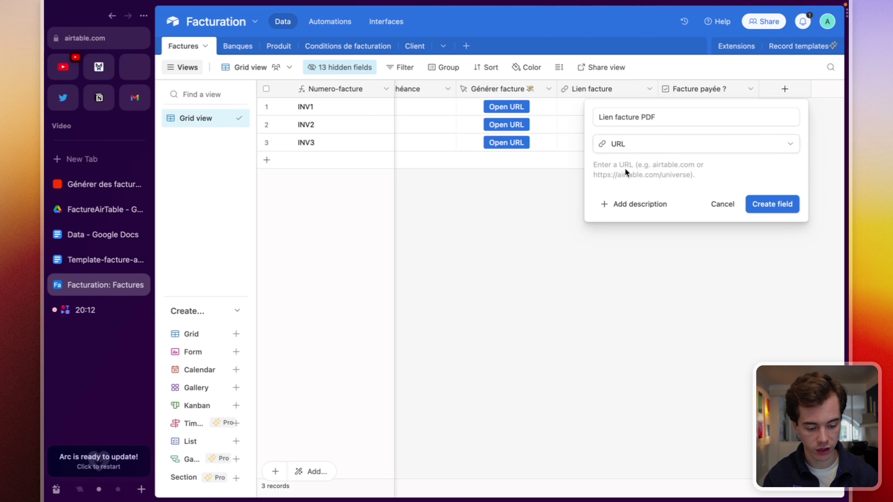
left_click(779, 204)
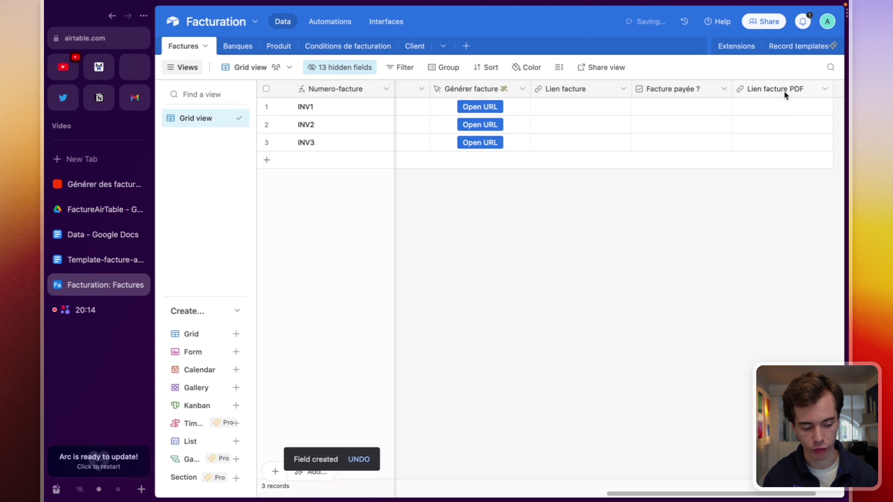
left_click_drag(784, 92, 647, 87)
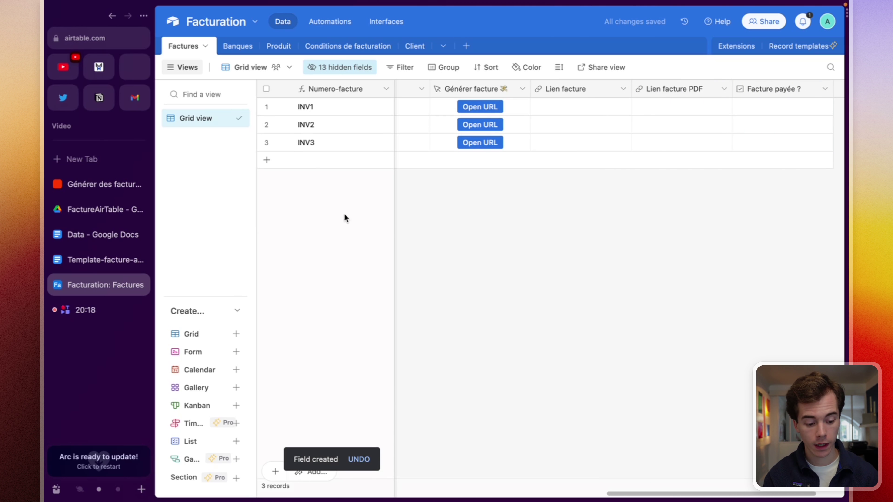
Step: Switch to the Zap in Zapier, keep Catch Raw Hook as the trigger event and copy the webhook URL
left_click(70, 184)
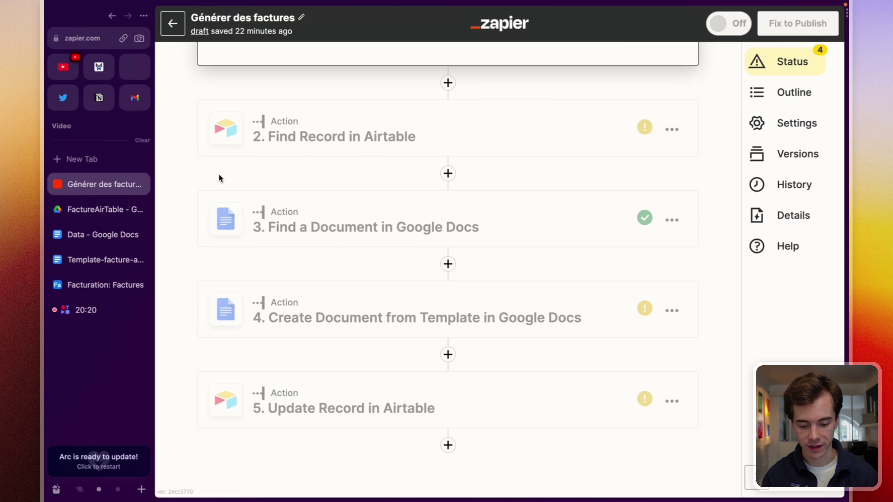
scroll(414, 165, "up", 10)
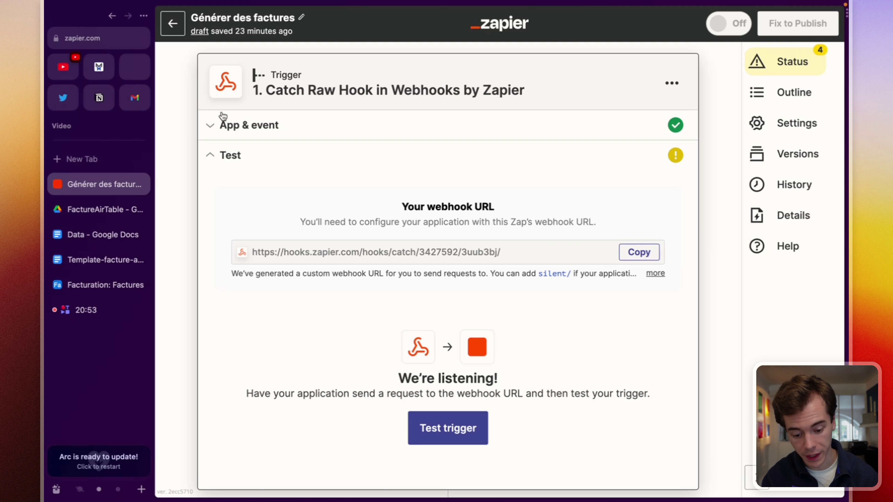
left_click(211, 125)
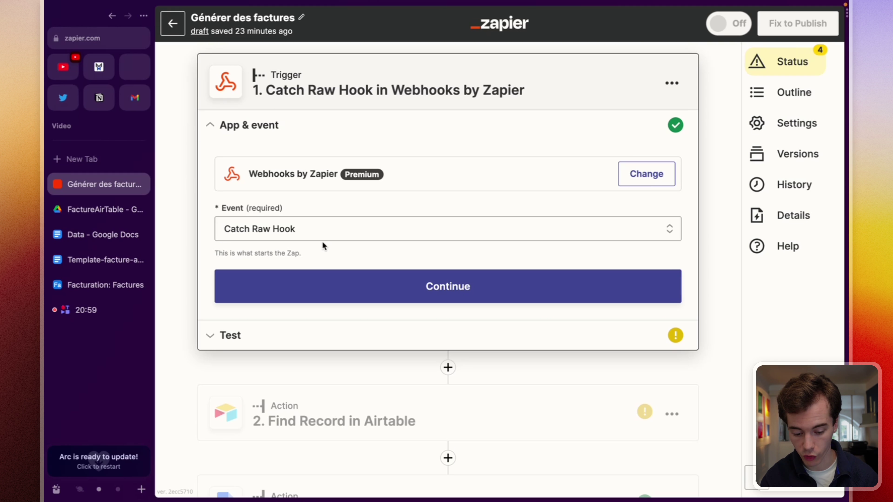
left_click(340, 280)
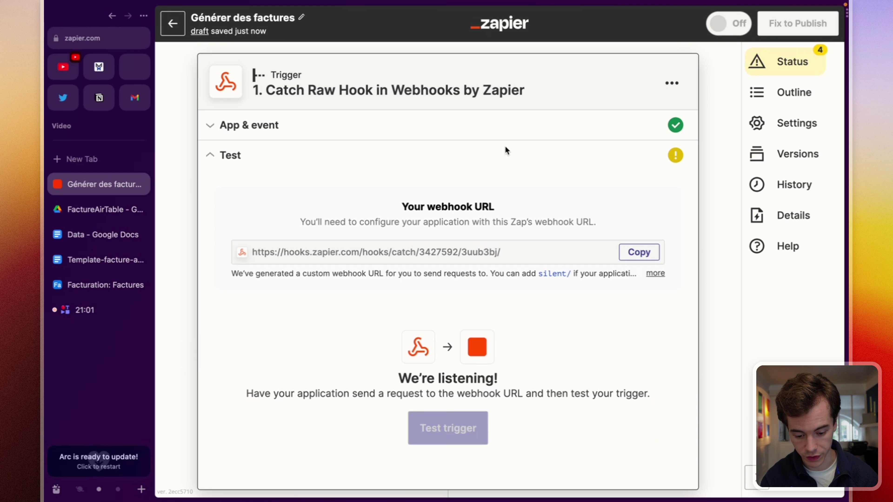
left_click(635, 253)
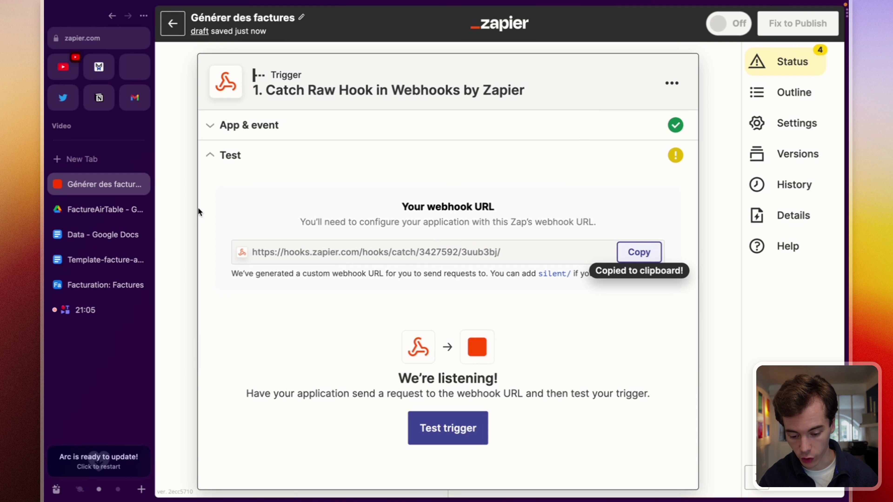
Step: Back in Airtable, replace the "Générer facture" button's URL formula with a CONCATENATE function starting with the copied webhook URL in quotes
left_click(82, 286)
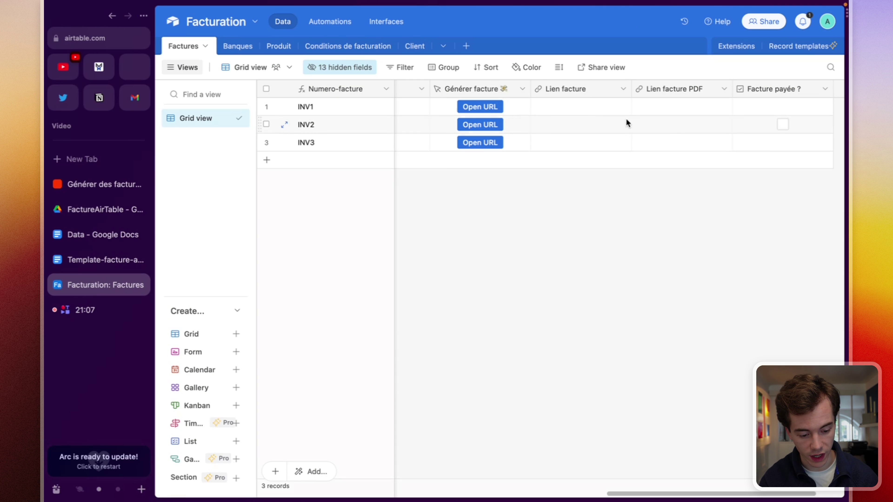
scroll(520, 100, "left", 1)
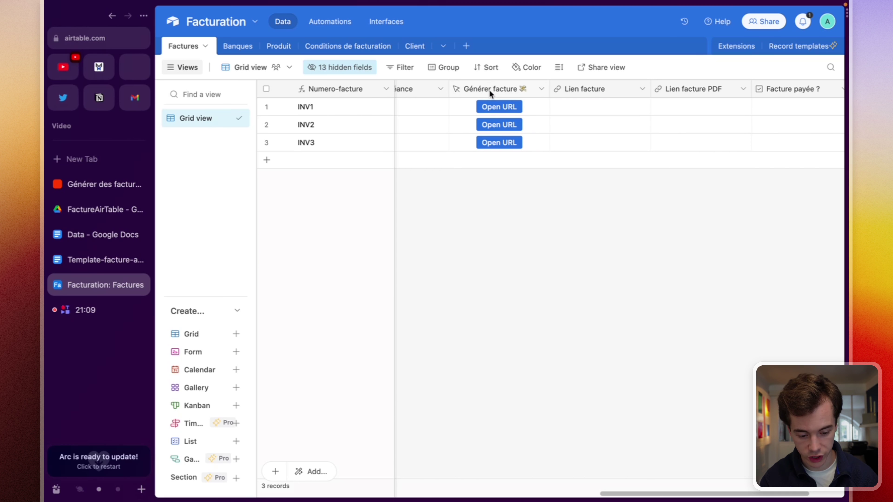
double_click(490, 90)
left_click(463, 282)
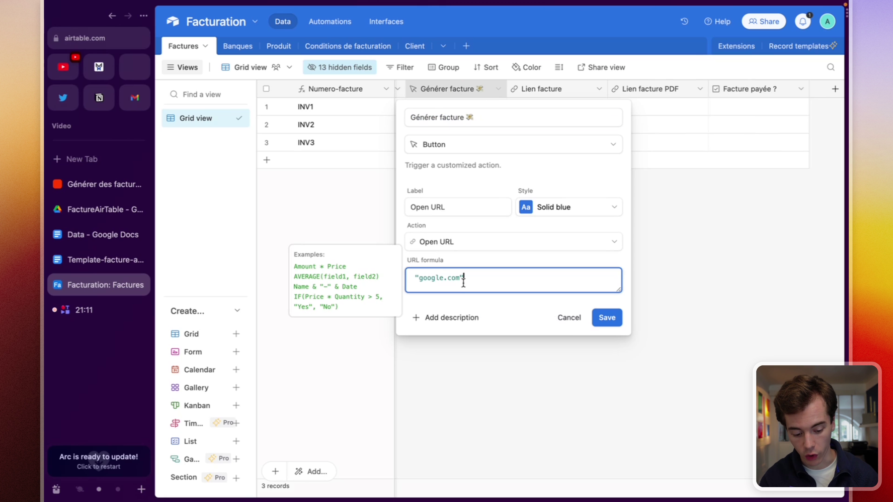
key("super+a")
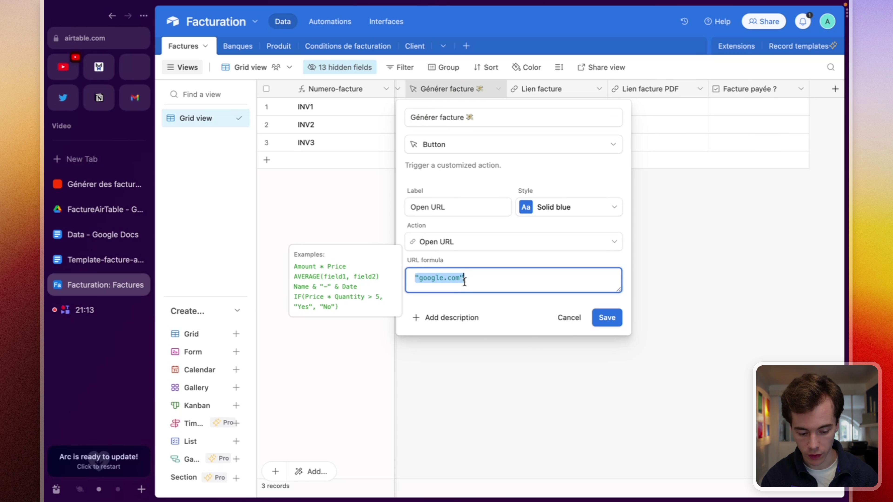
type("CONCA")
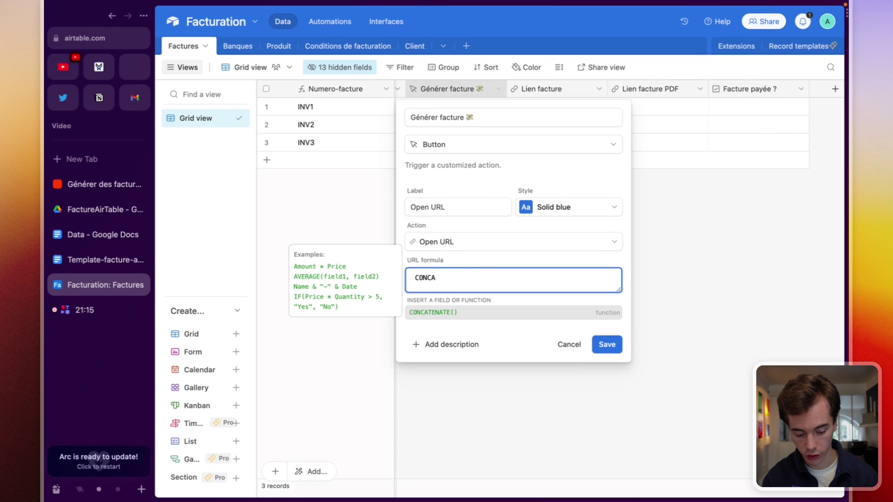
key("Tab")
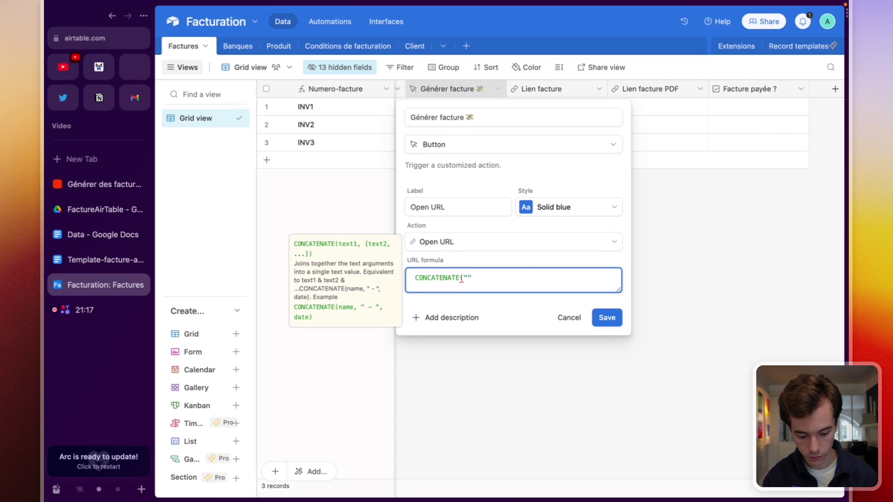
key("super+v")
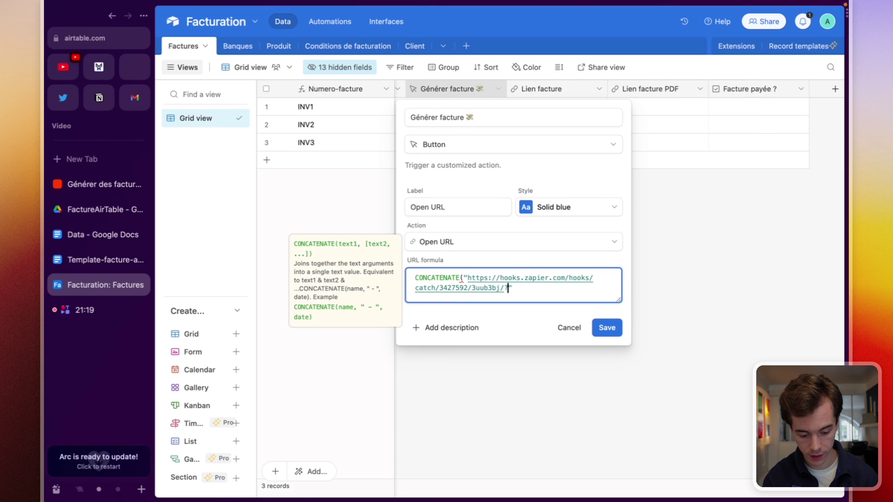
Step: Append ?record= to the webhook URL, add RECORD_ID() as the formula's second argument, and save the button field
type("?record")
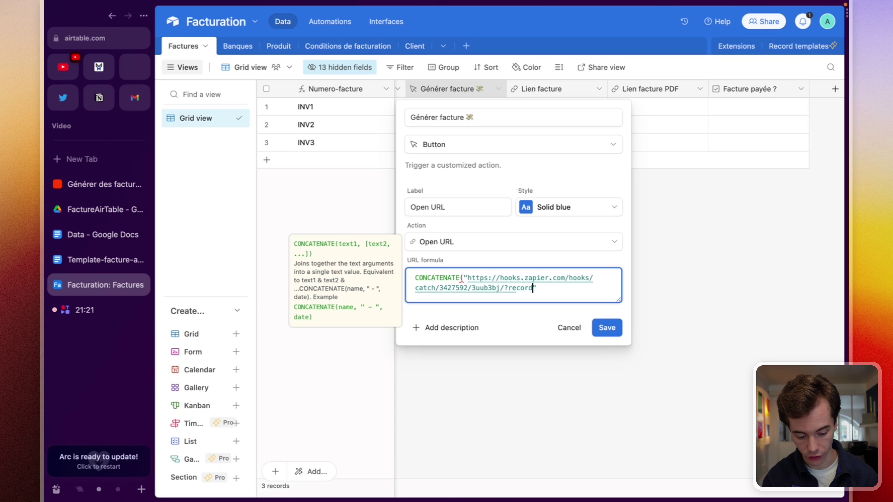
type("=")
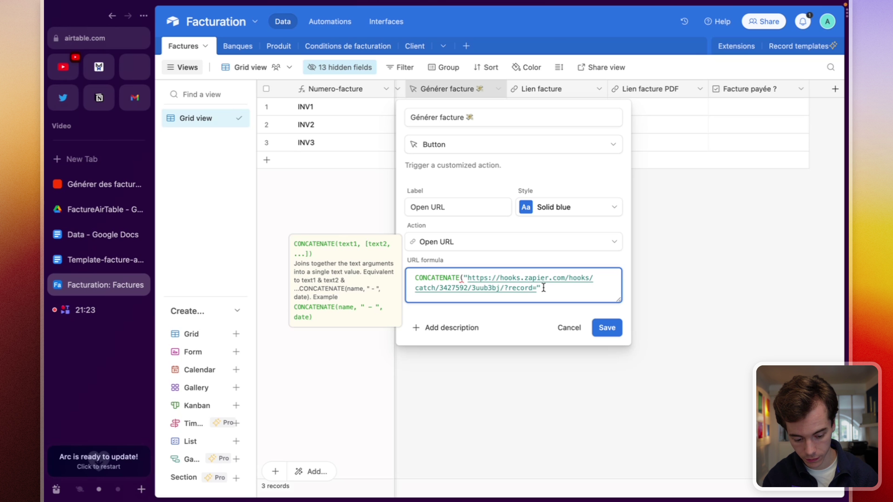
type(",re")
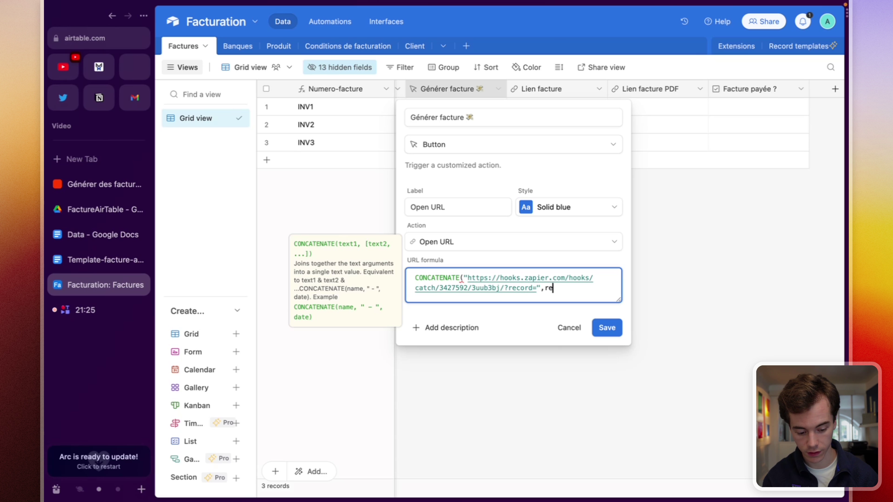
type("cord")
left_click(454, 322)
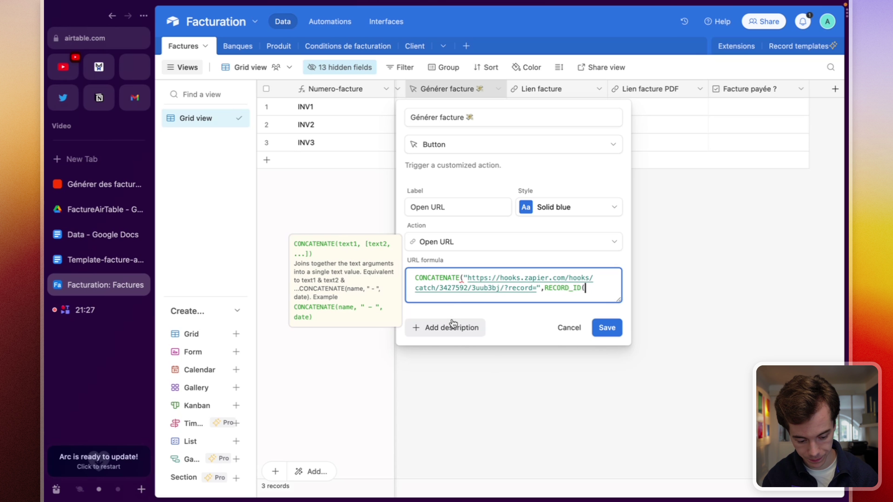
type(")")
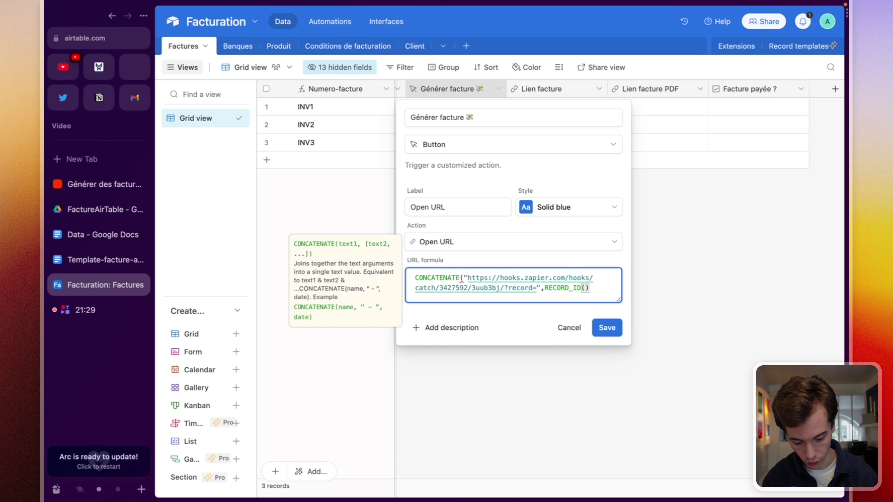
type(")")
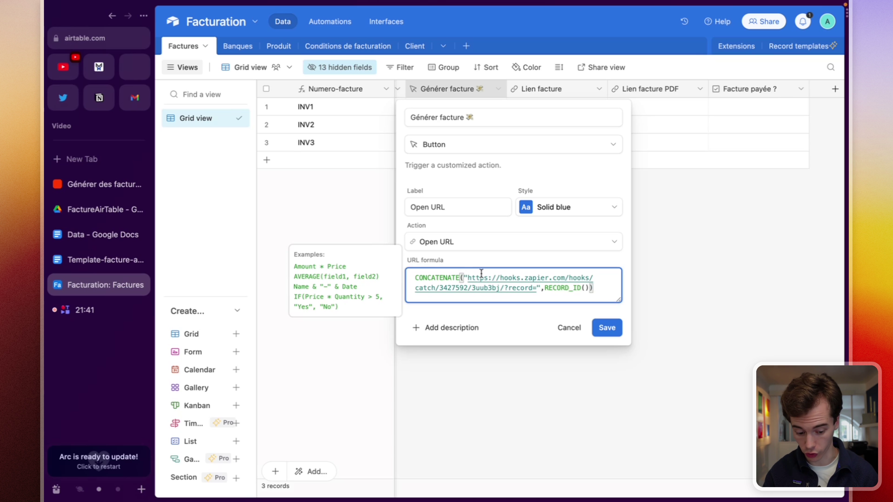
left_click(502, 288)
type("/")
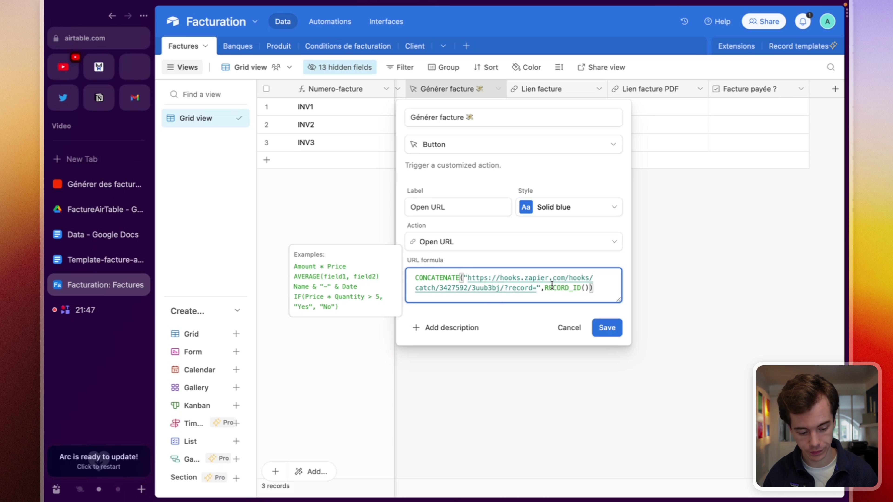
left_click(524, 288)
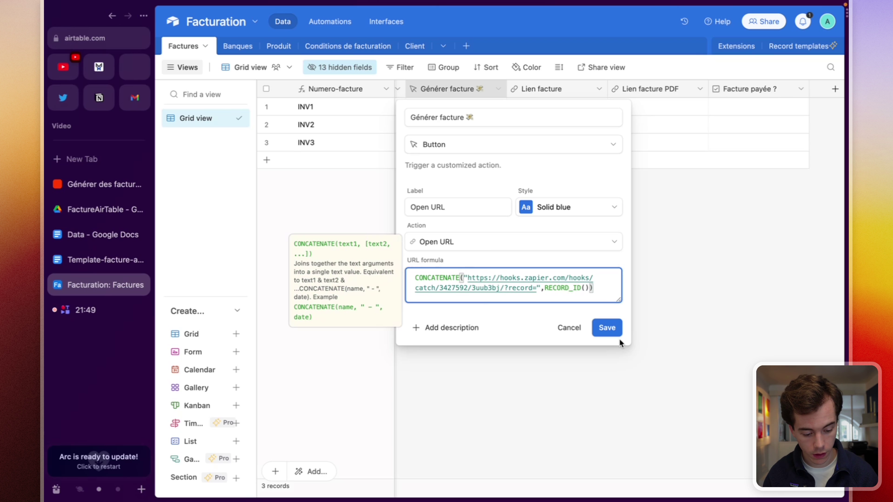
left_click(607, 327)
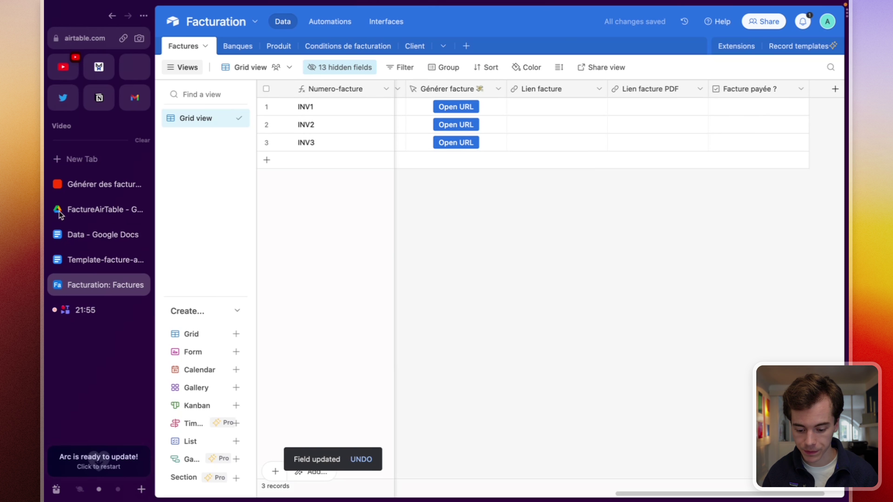
Step: Test the Zap's webhook trigger in Zapier, sending the request with the "Générer facture" button of record INV1 in Airtable
left_click(80, 188)
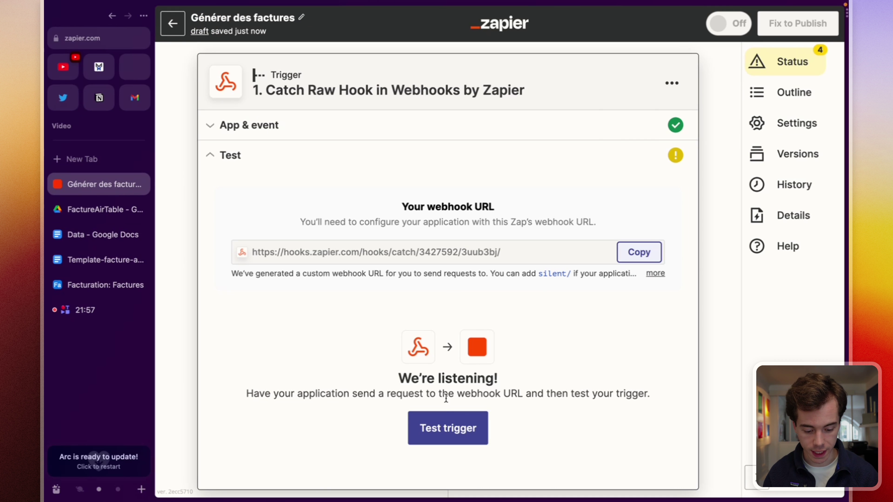
left_click(437, 426)
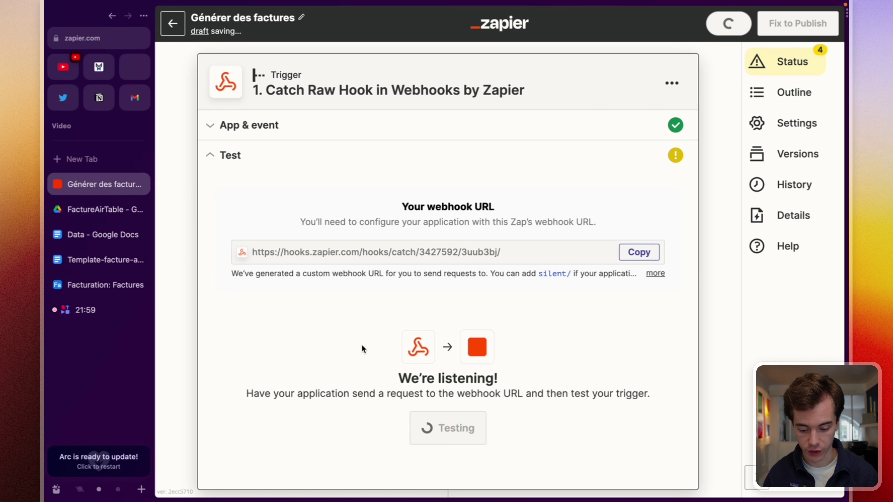
left_click(101, 282)
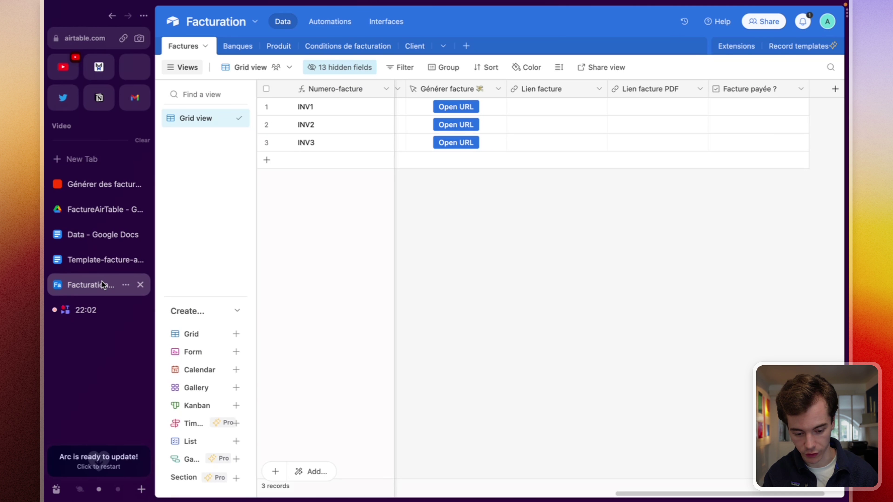
left_click(464, 107)
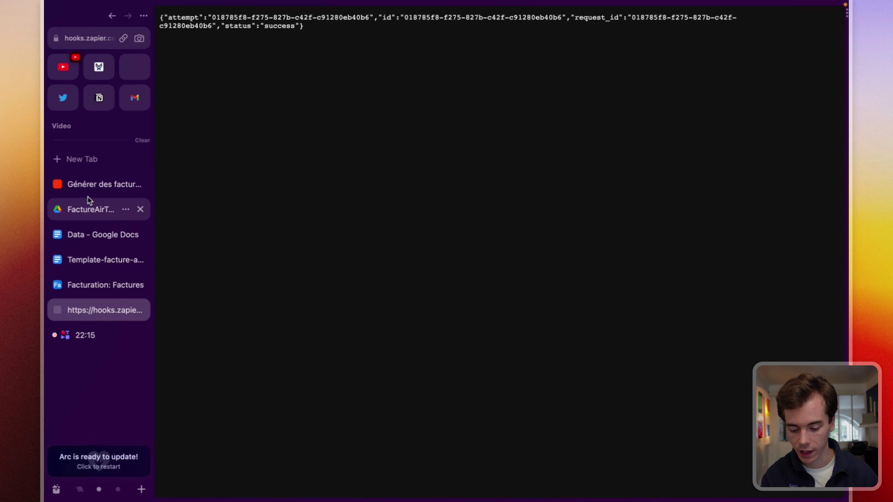
left_click(85, 190)
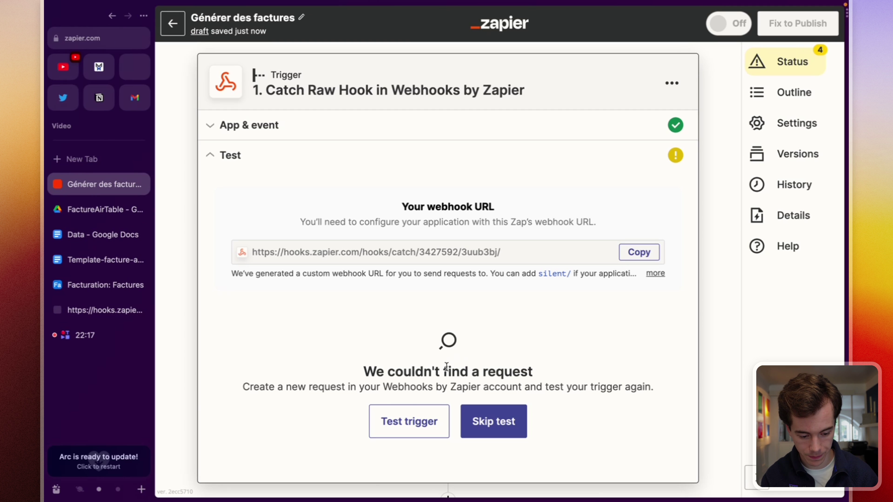
left_click(411, 421)
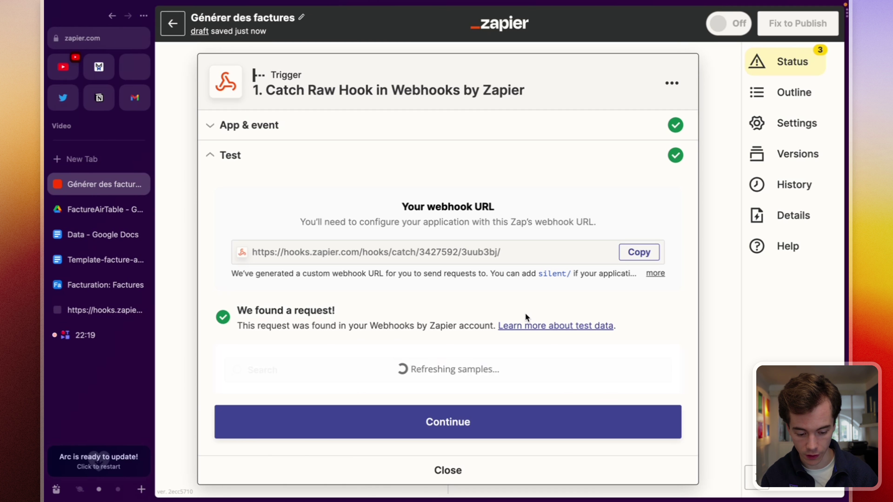
Step: Examine the caught request's data in the webhook test, focusing on the querystring record value
scroll(525, 313, "down", 5)
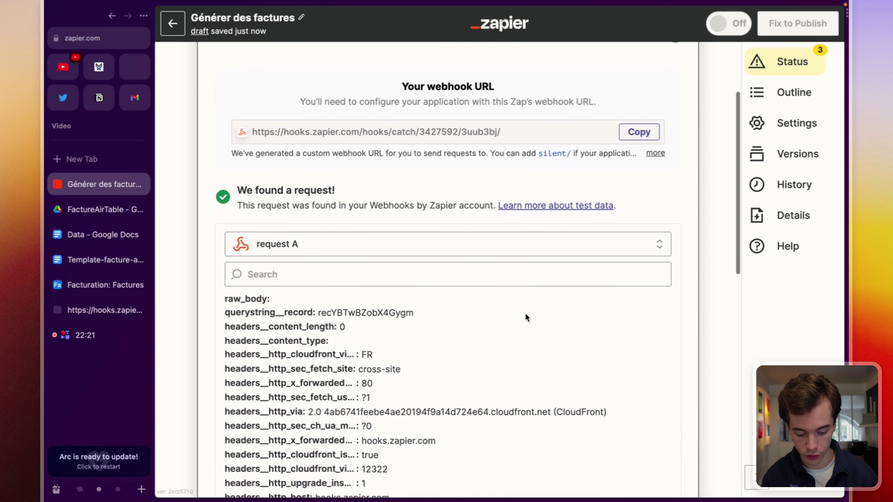
scroll(440, 299, "down", 4)
scroll(396, 297, "up", 3)
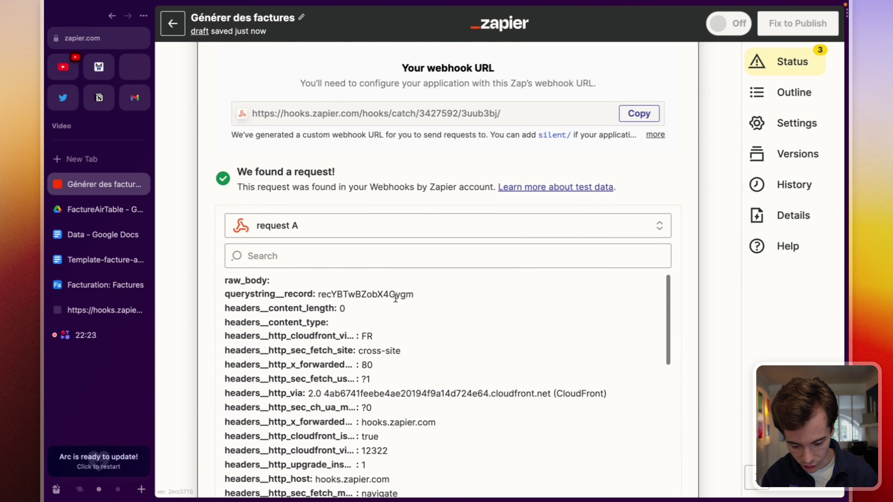
scroll(320, 301, "up", 1)
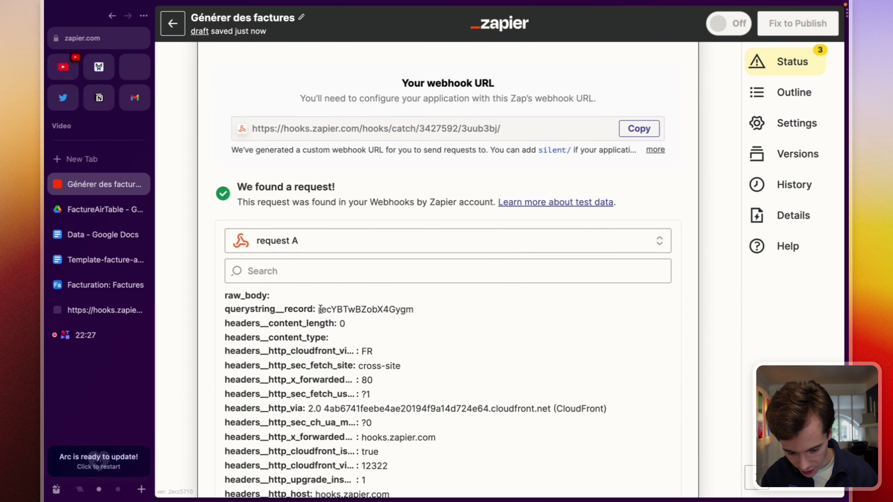
left_click_drag(320, 310, 414, 309)
scroll(415, 309, "down", 2)
scroll(415, 308, "up", 2)
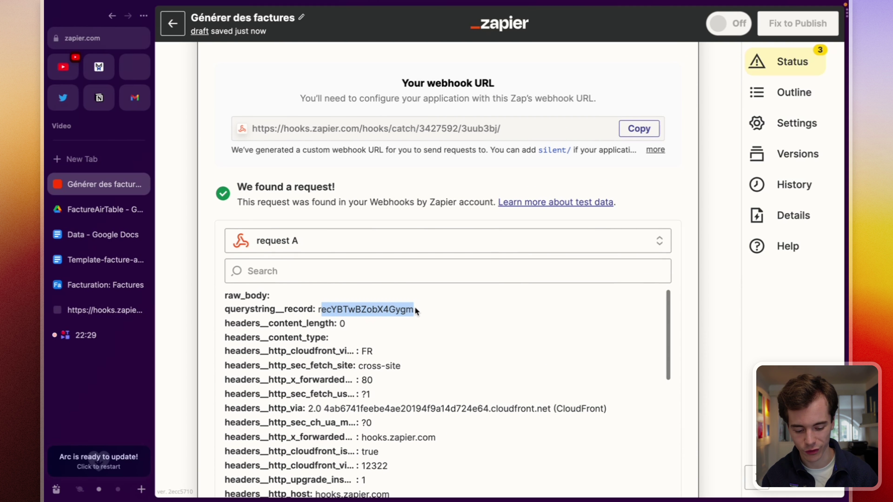
scroll(470, 252, "up", 1)
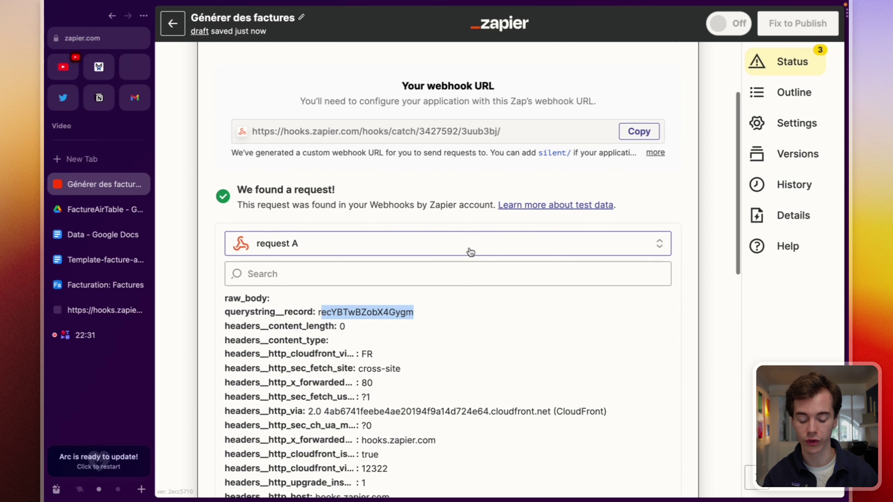
scroll(471, 252, "up", 5)
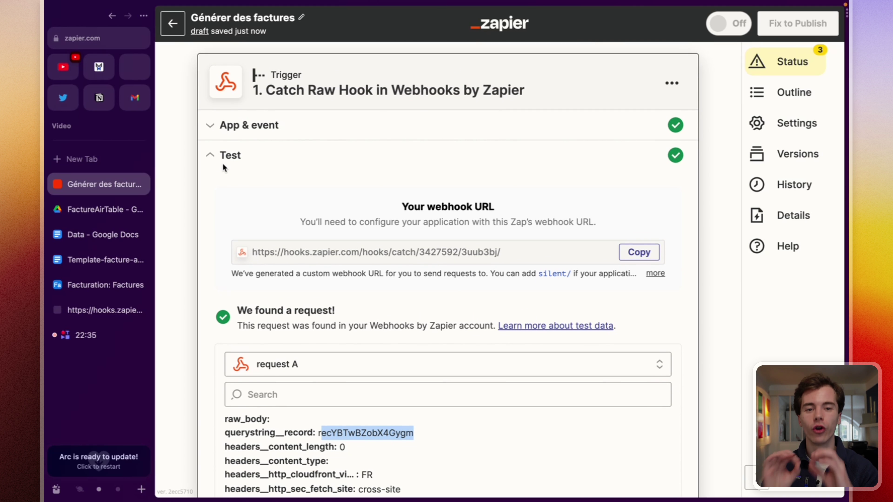
Step: Continue to the Find Record in Airtable action and set its base to Facturation and its table to Factures
left_click(213, 158)
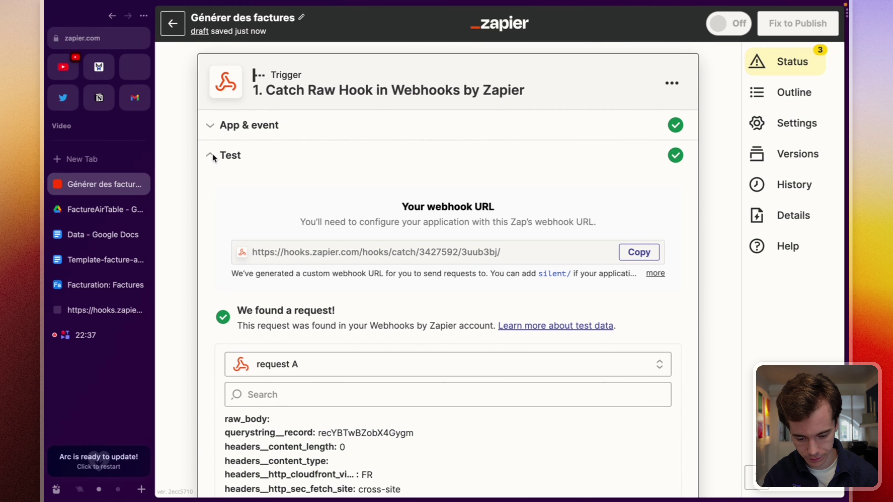
scroll(315, 170, "down", 10)
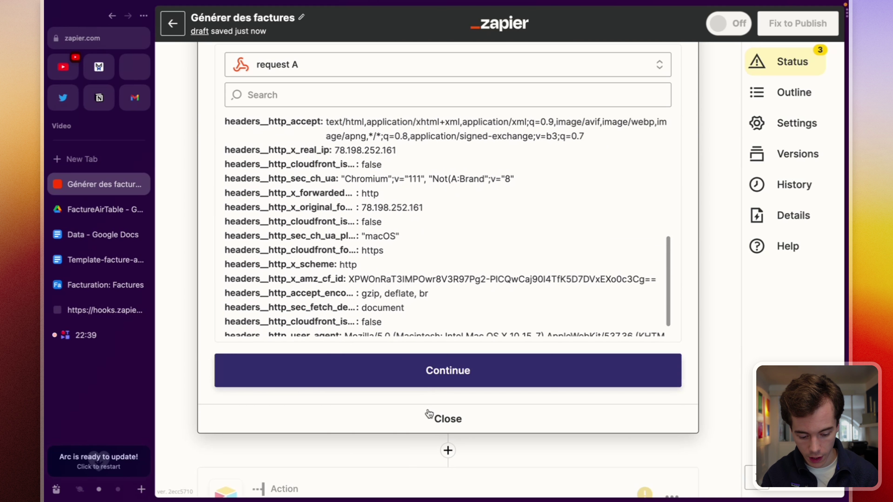
left_click(448, 378)
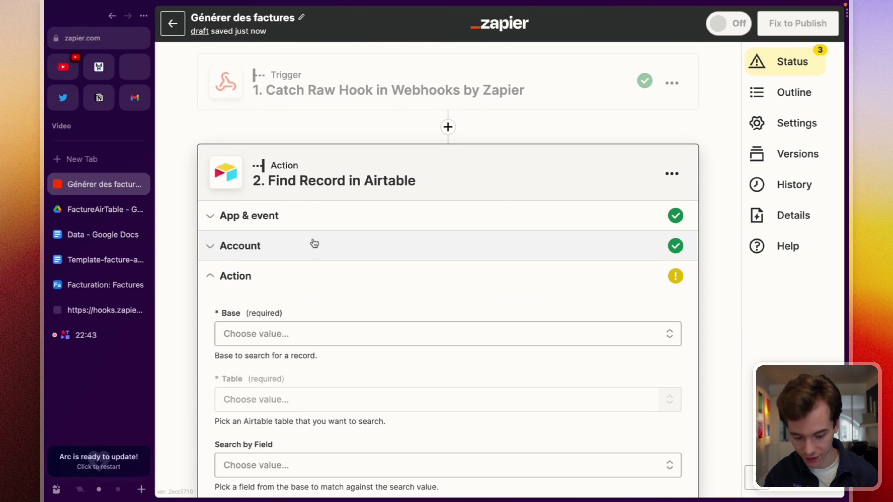
left_click(299, 338)
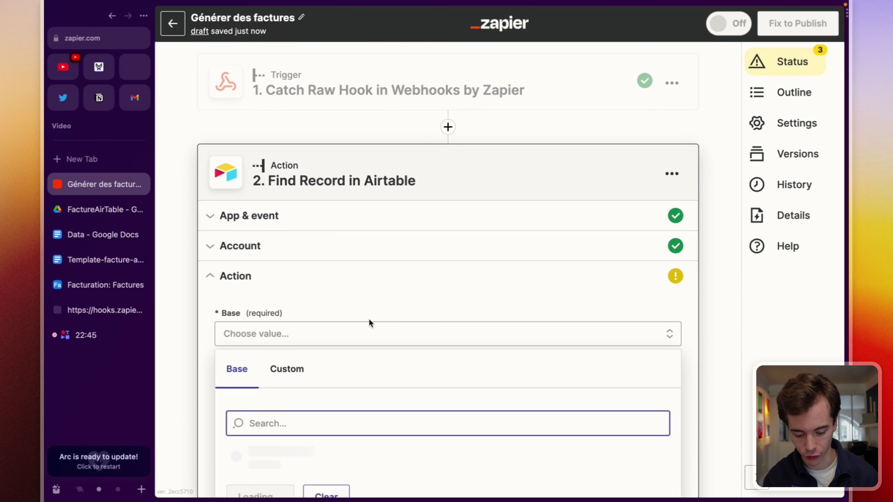
type("fa")
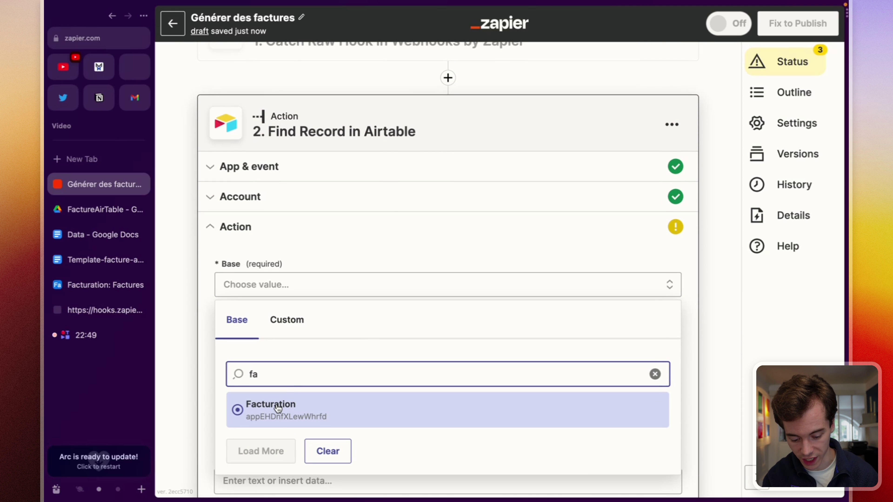
left_click(277, 408)
left_click(278, 352)
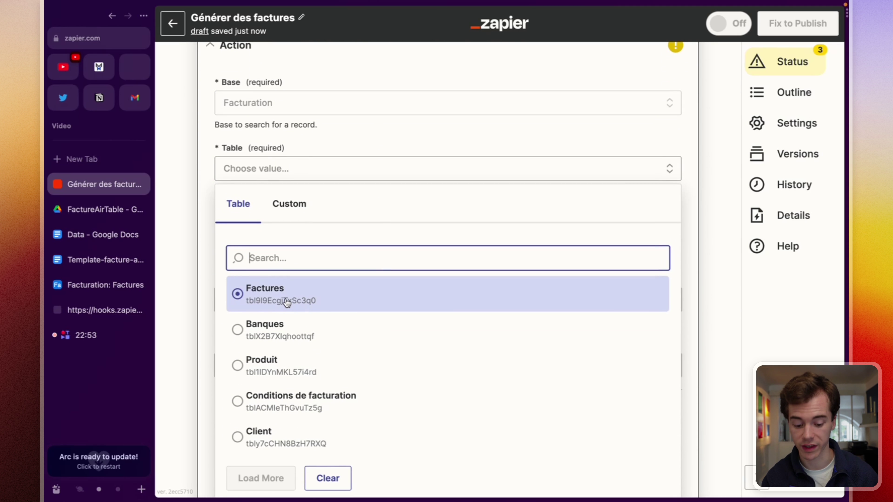
left_click(287, 303)
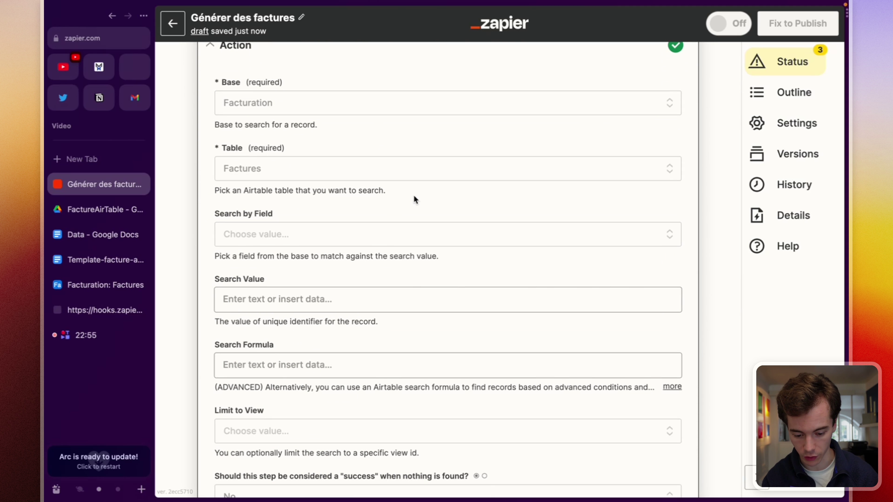
Step: Look through the fields offered for Search by Field in the Find Record action for one holding the record ID
scroll(418, 193, "up", 2)
left_click(242, 272)
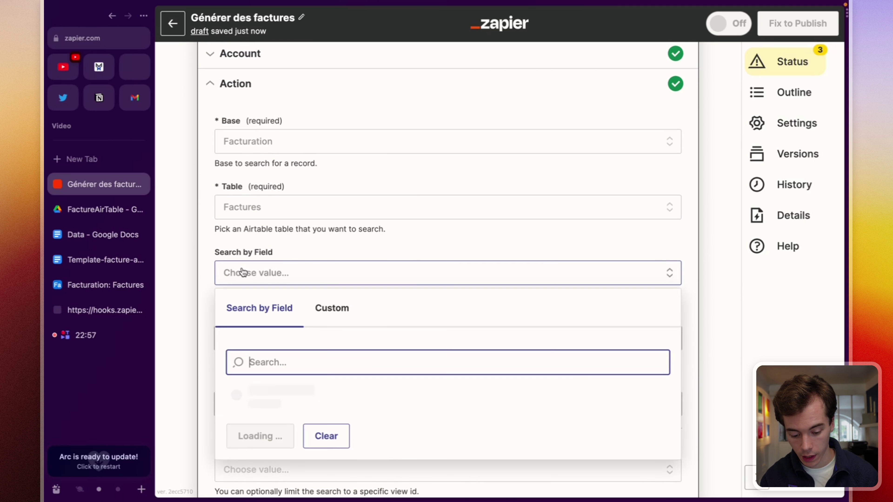
left_click(394, 248)
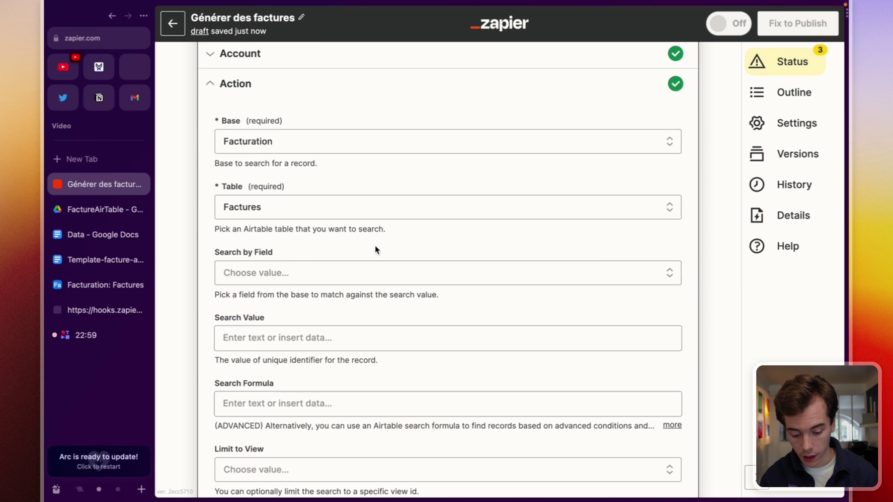
left_click(286, 271)
scroll(403, 230, "down", 3)
scroll(403, 233, "down", 2)
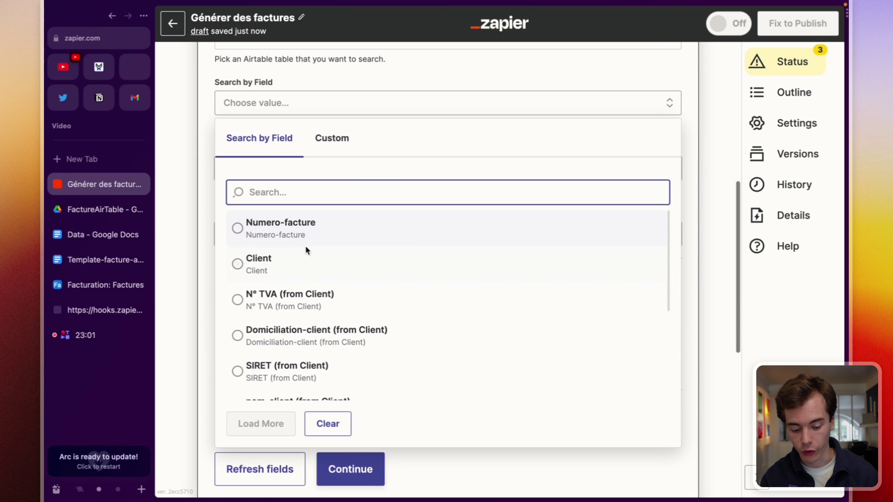
scroll(396, 370, "down", 5)
scroll(347, 446, "up", 5)
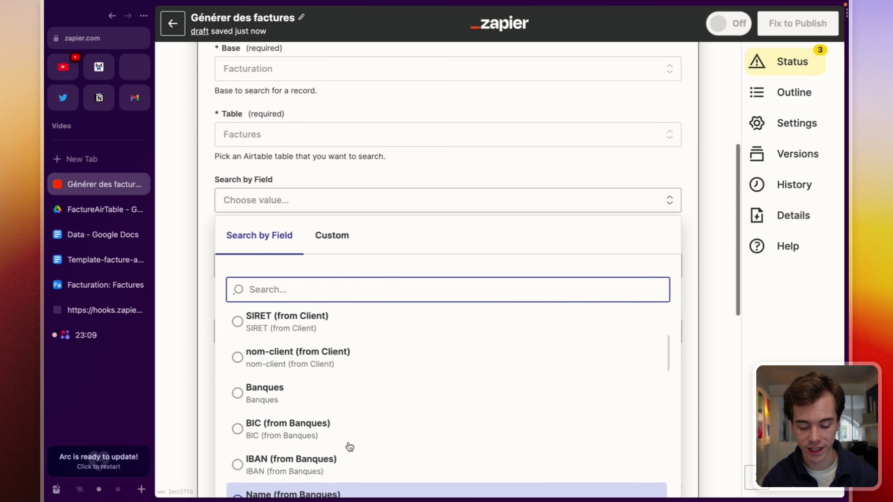
left_click(687, 180)
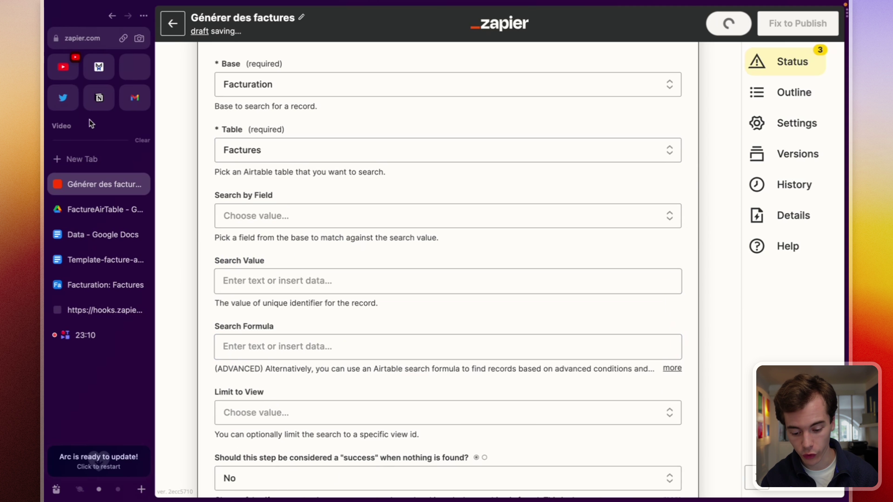
Step: Switch to the Factures table in Airtable and start a new field named record-id of type Formula
left_click(92, 289)
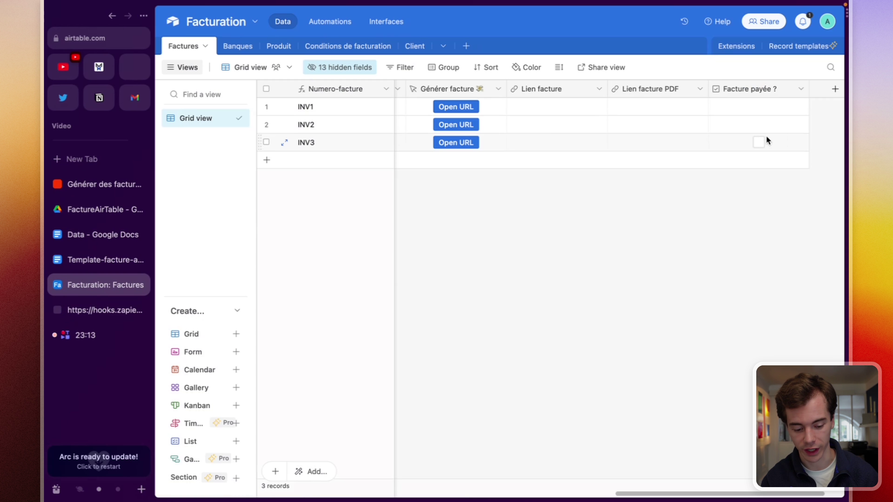
left_click(834, 90)
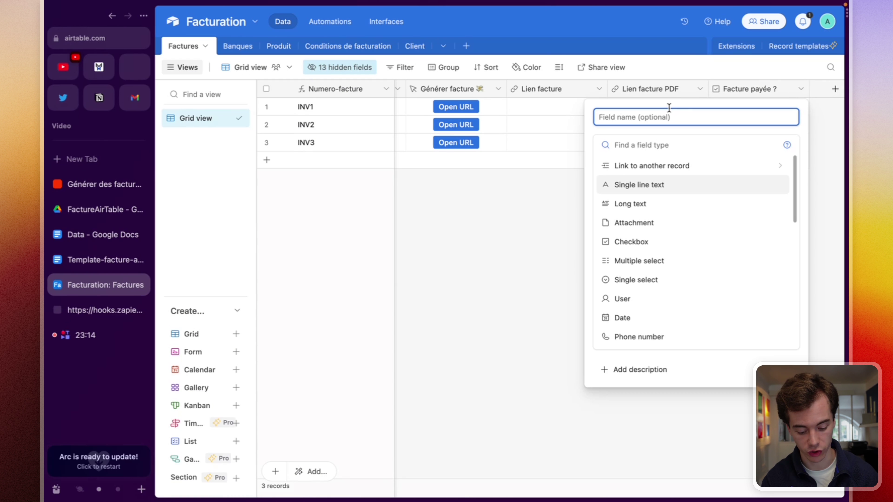
type("record-")
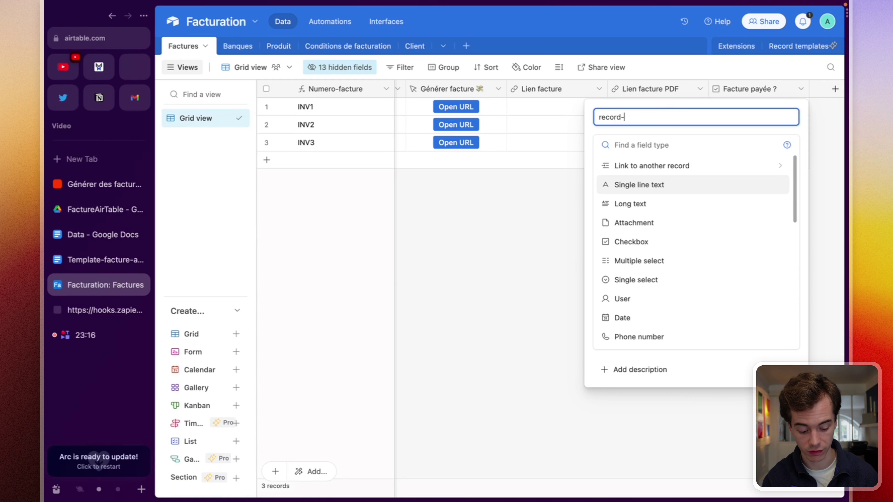
type("id")
left_click(653, 145)
type("for")
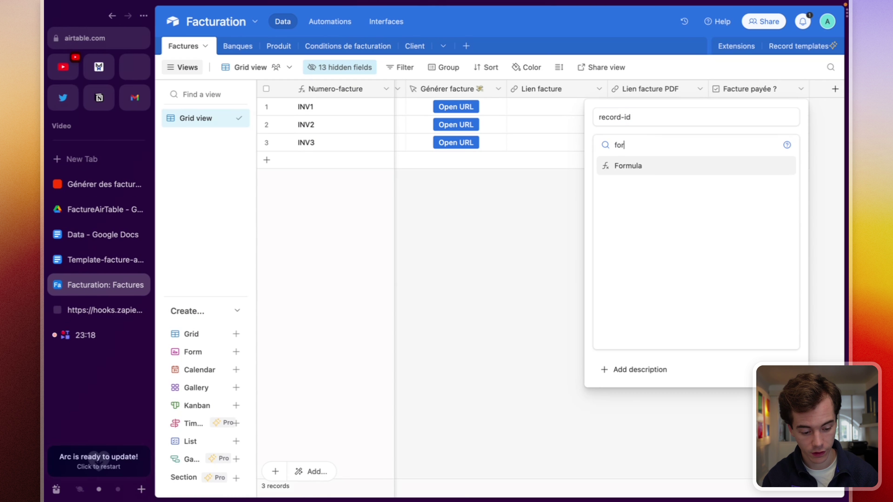
key("Return")
Step: Enter RECORD_ID() as the record-id field's formula and create the field
left_click(632, 206)
type("reco")
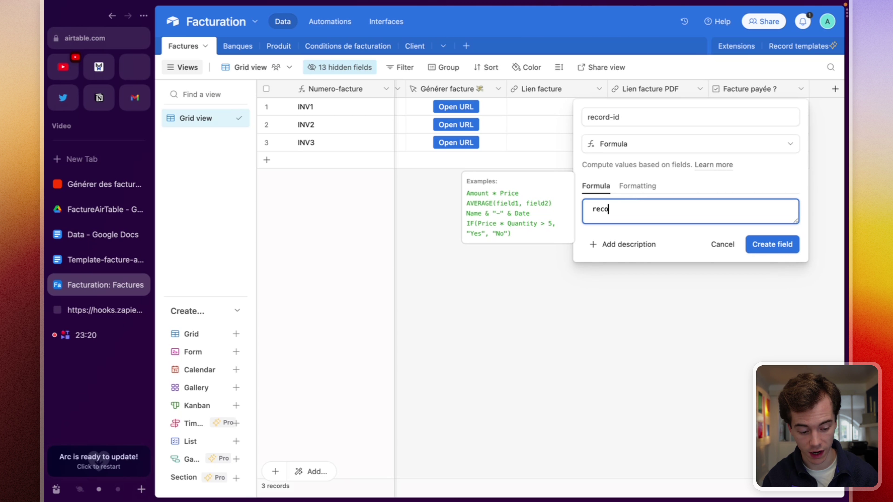
type("rd")
left_click(612, 243)
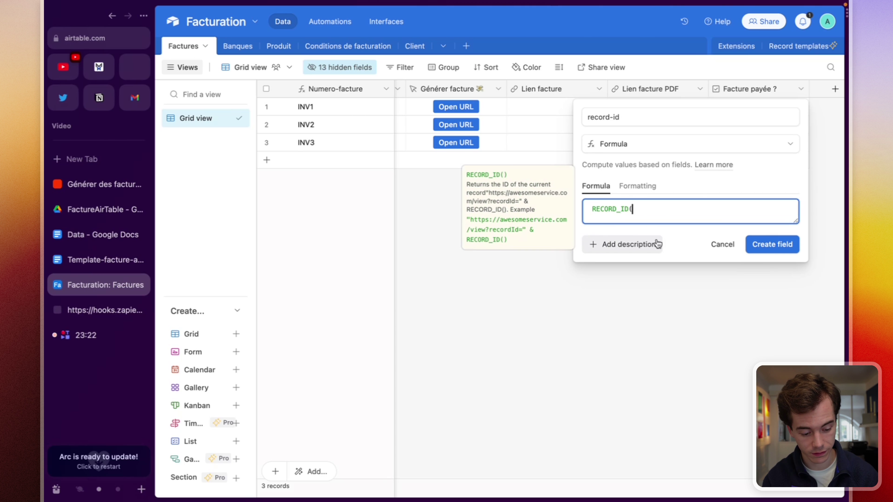
left_click(649, 209)
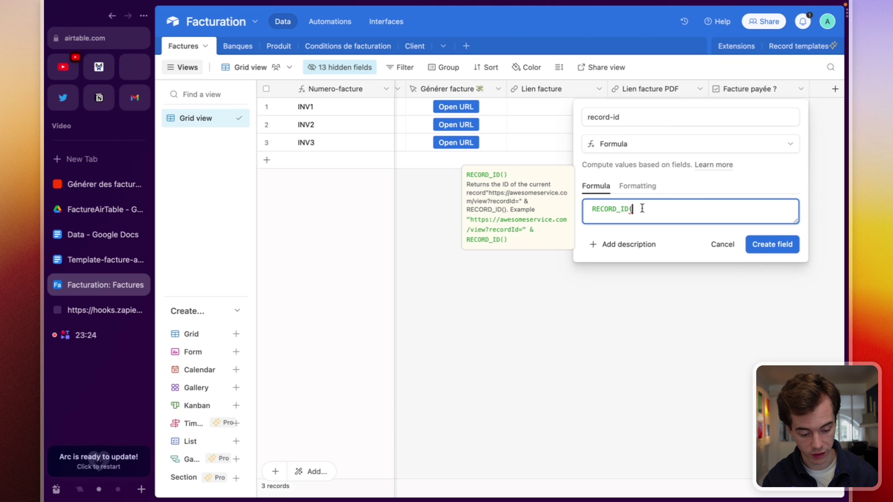
type(")")
left_click(774, 243)
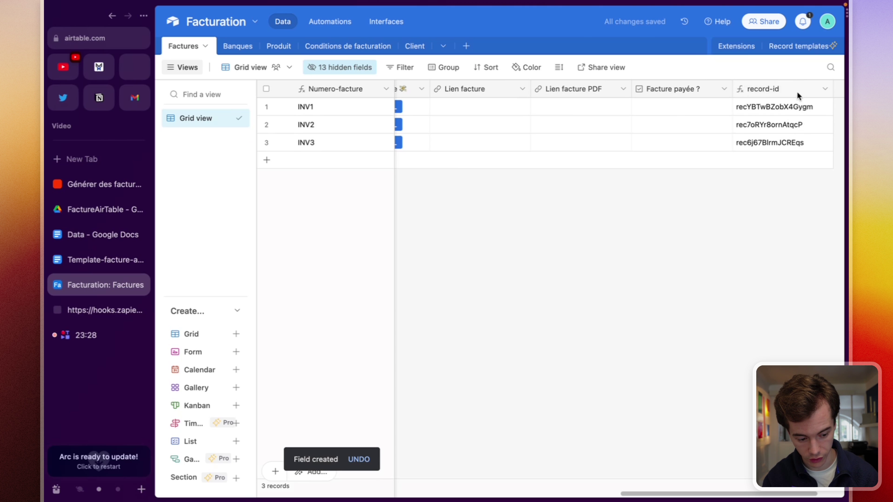
Step: Hide the record-id field in the Factures grid view
left_click(788, 90)
right_click(789, 90)
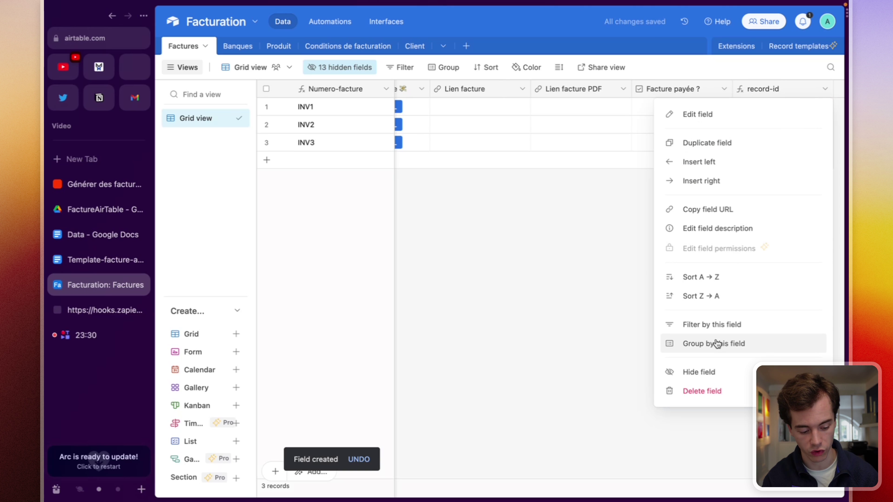
left_click(695, 368)
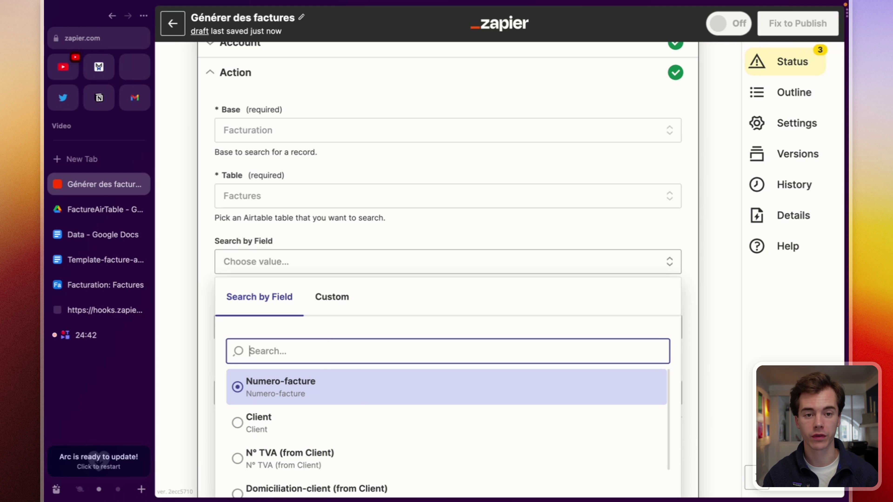
Step: In the Zap's Find Record action in Zapier, search by the record-id field and insert the webhook's Querystring Record as the search value
type("recor")
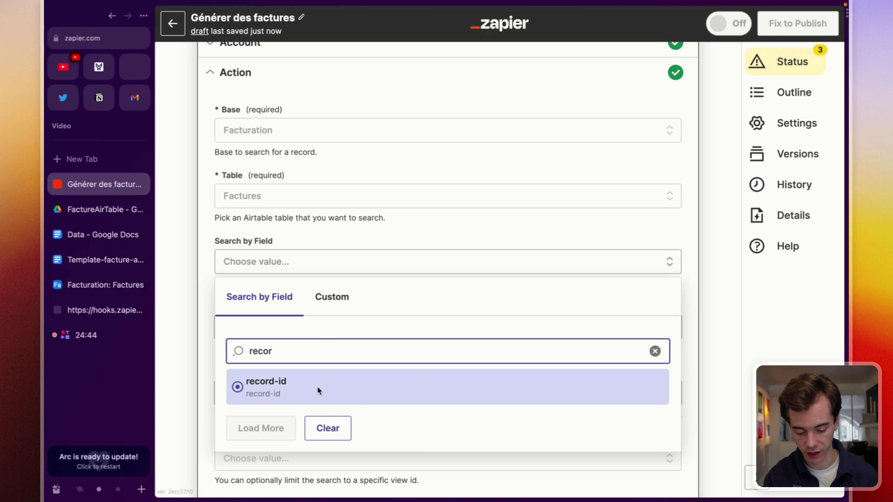
left_click(298, 392)
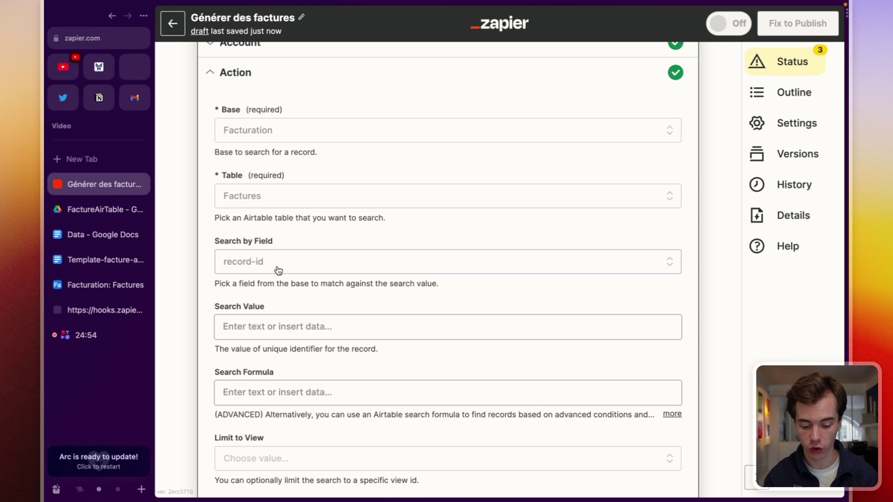
left_click(272, 327)
scroll(346, 287, "down", 4)
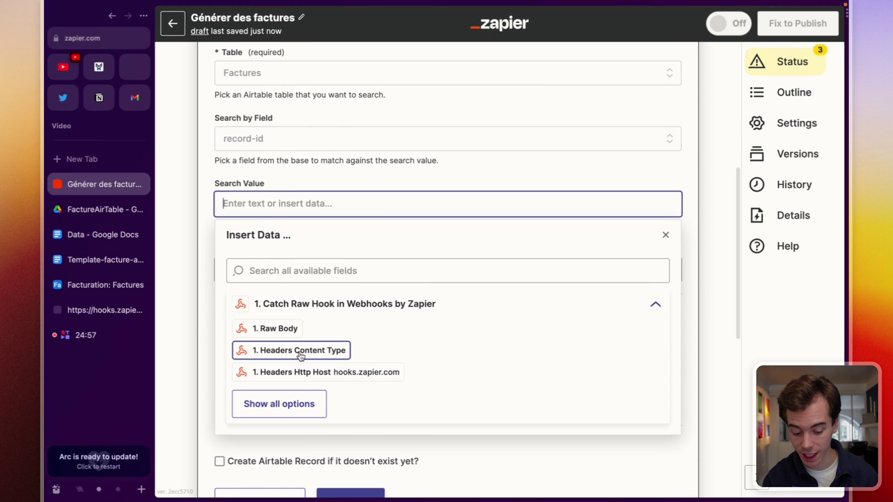
left_click(283, 407)
scroll(397, 338, "down", 4)
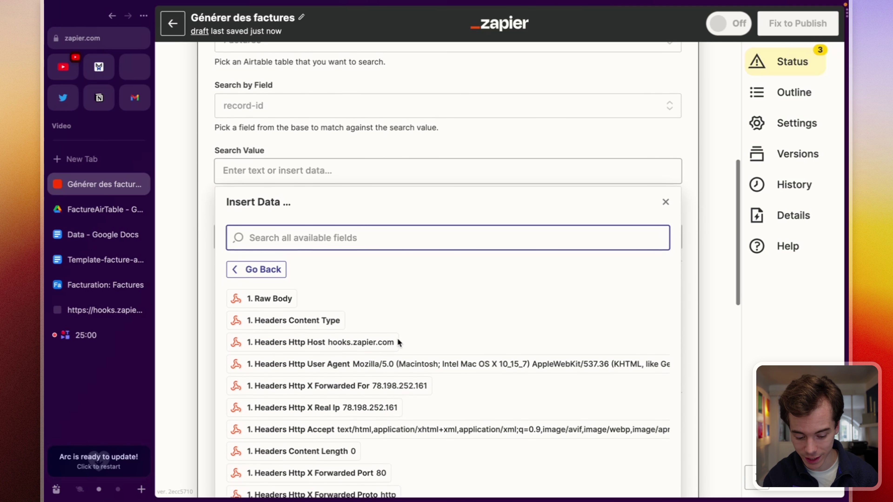
scroll(398, 338, "down", 15)
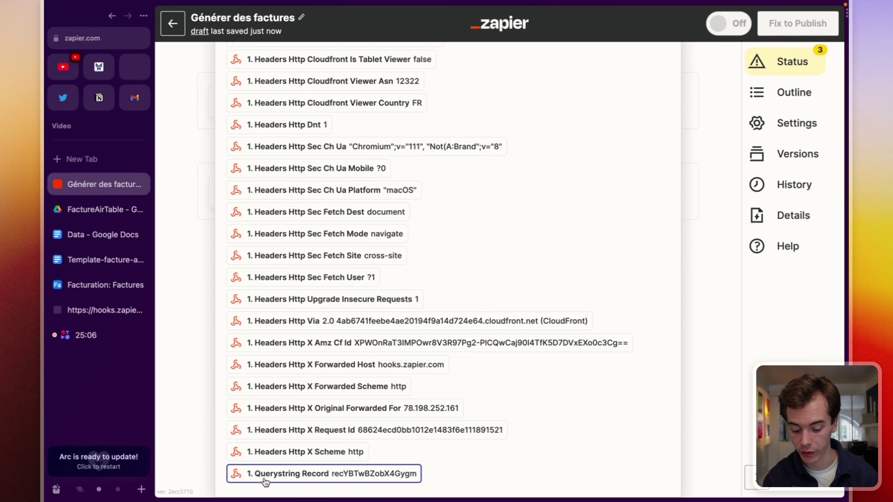
left_click(304, 481)
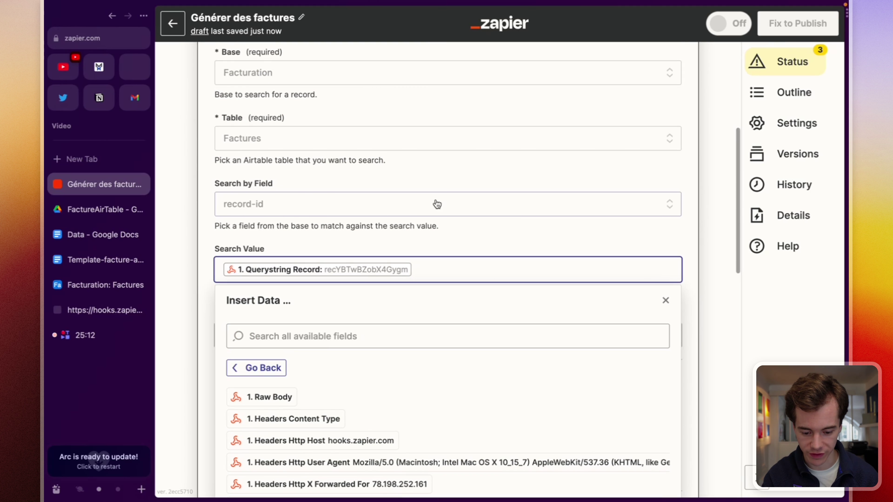
left_click(513, 230)
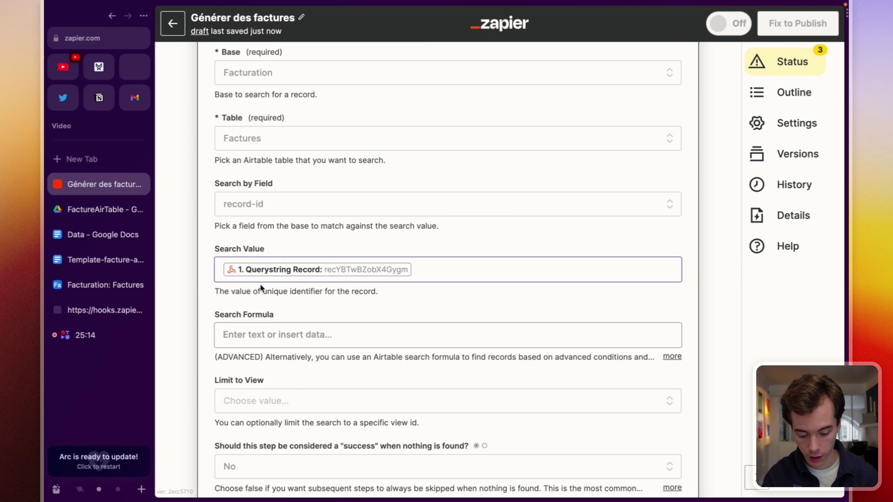
Step: Run the test of the Airtable Find Record action, check the returned record's fields, and continue to the next action
scroll(294, 294, "down", 3)
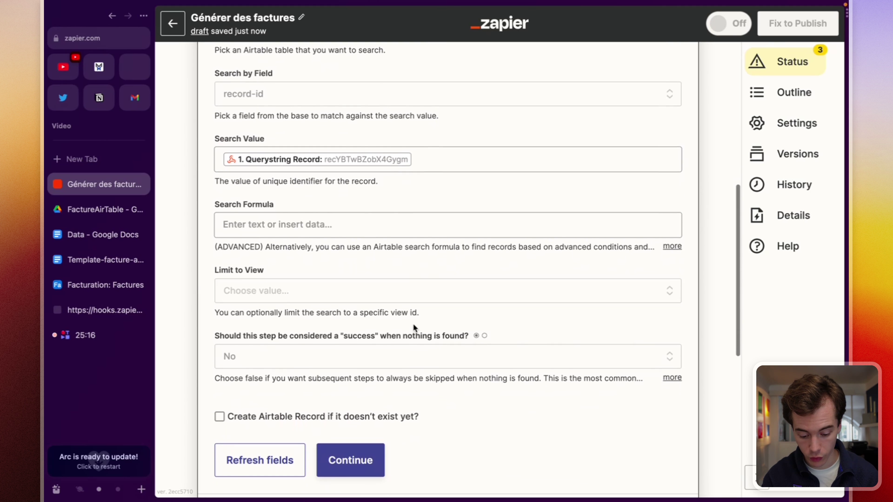
scroll(413, 323, "down", 2)
left_click(348, 387)
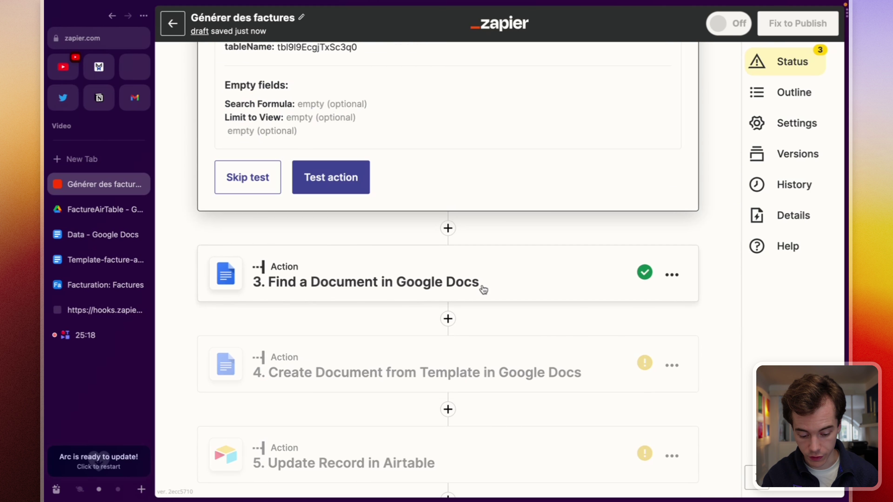
left_click(331, 289)
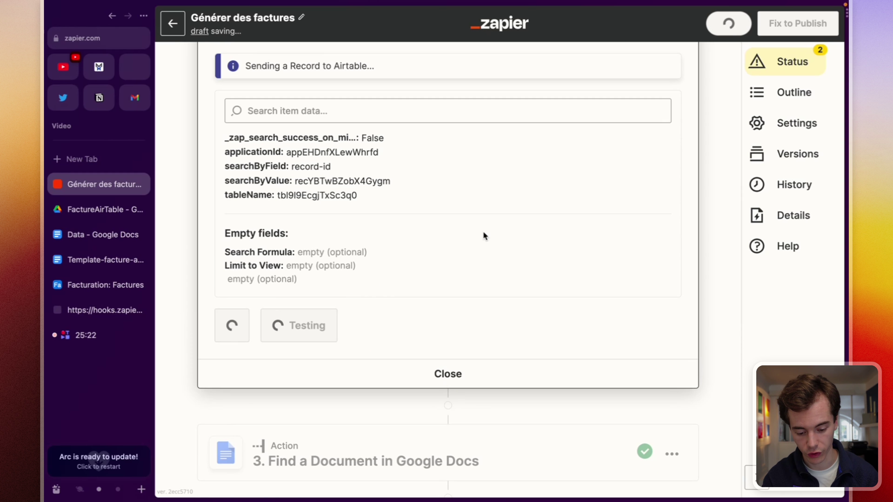
left_click(331, 289)
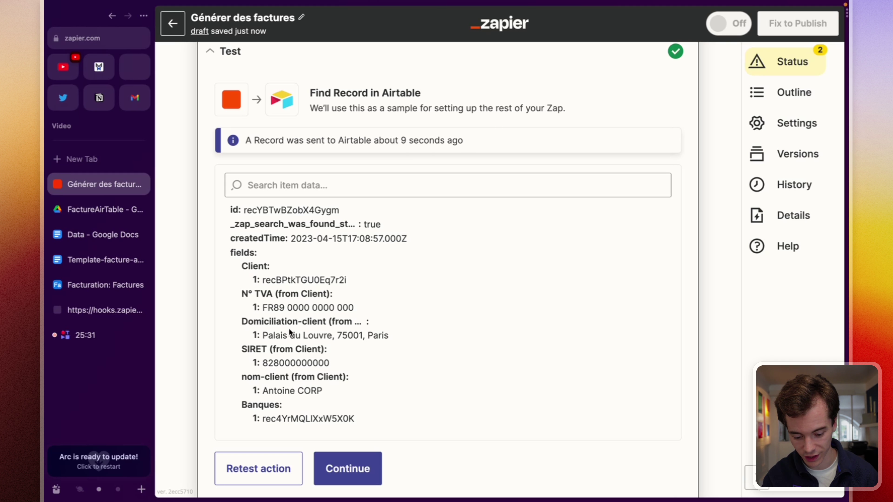
scroll(319, 349, "down", 2)
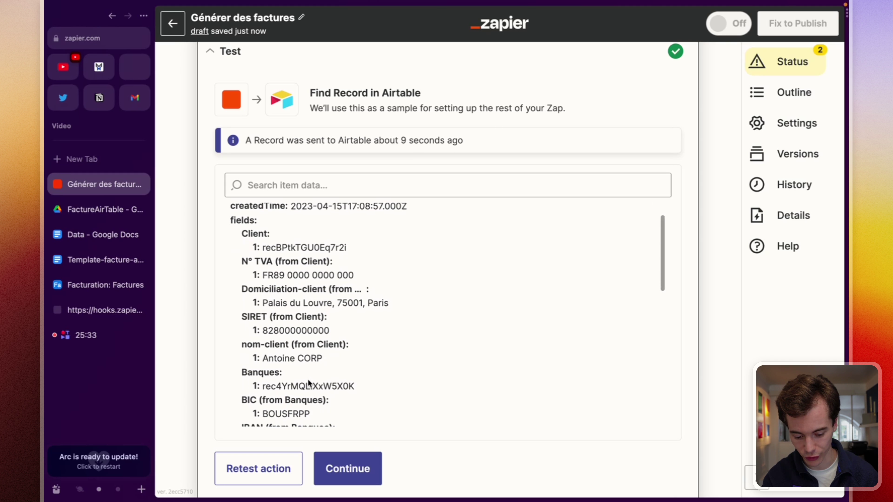
scroll(308, 380, "down", 4)
scroll(371, 307, "down", 7)
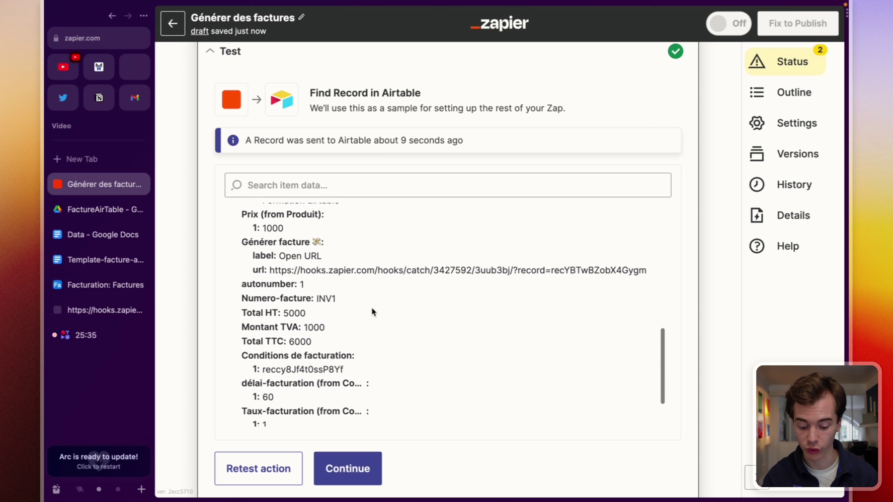
scroll(372, 307, "down", 3)
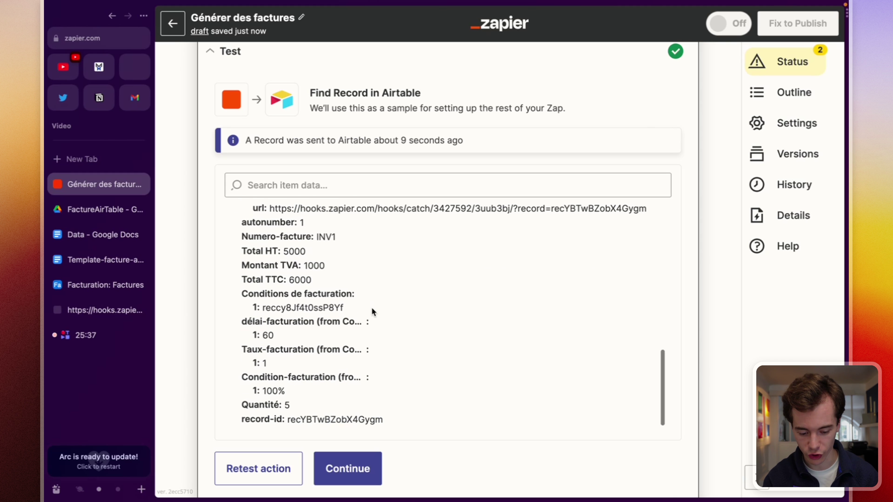
left_click(353, 468)
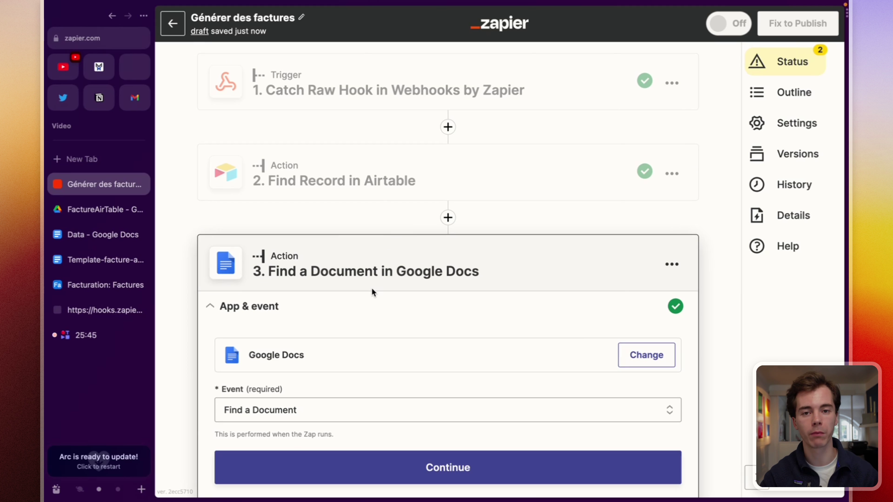
Step: Review the Find a Document action's folder and document name, and examine the fields of the Create Document from Template action
scroll(371, 288, "down", 5)
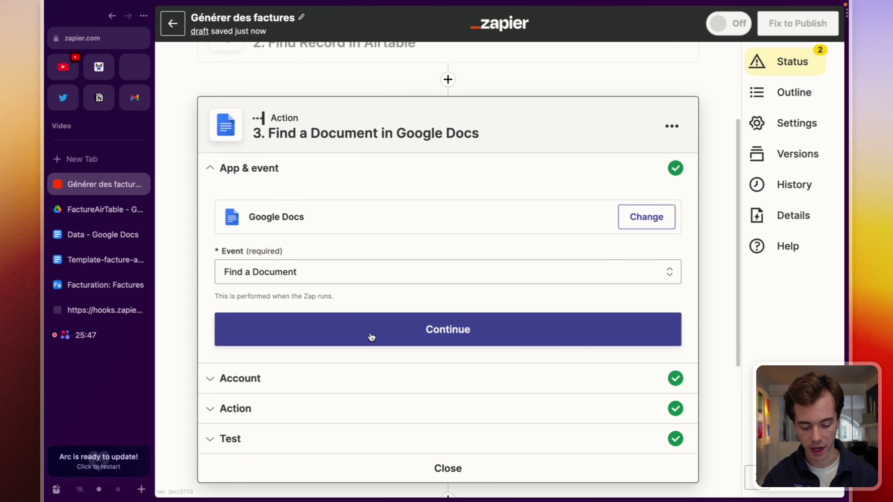
left_click(231, 405)
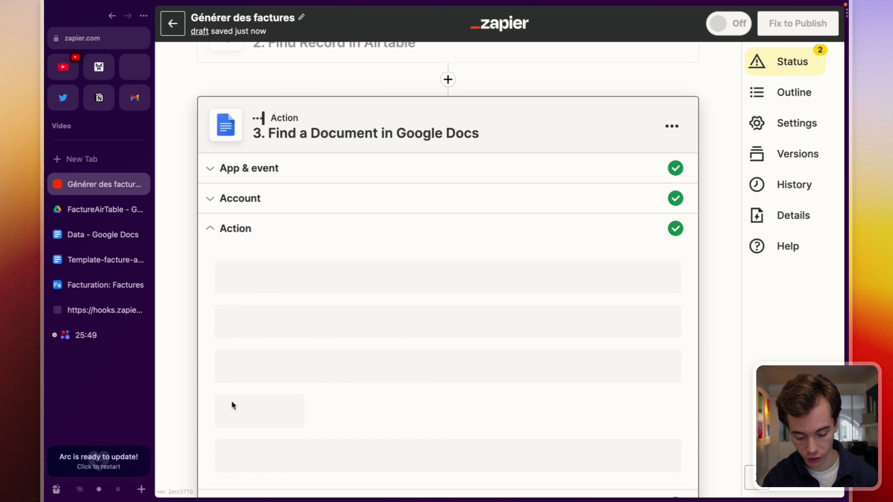
scroll(411, 314, "down", 2)
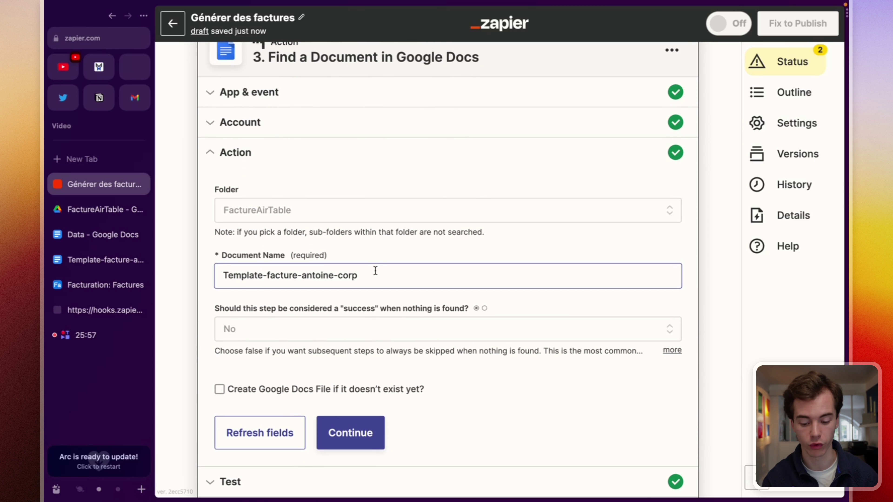
scroll(391, 295, "down", 3)
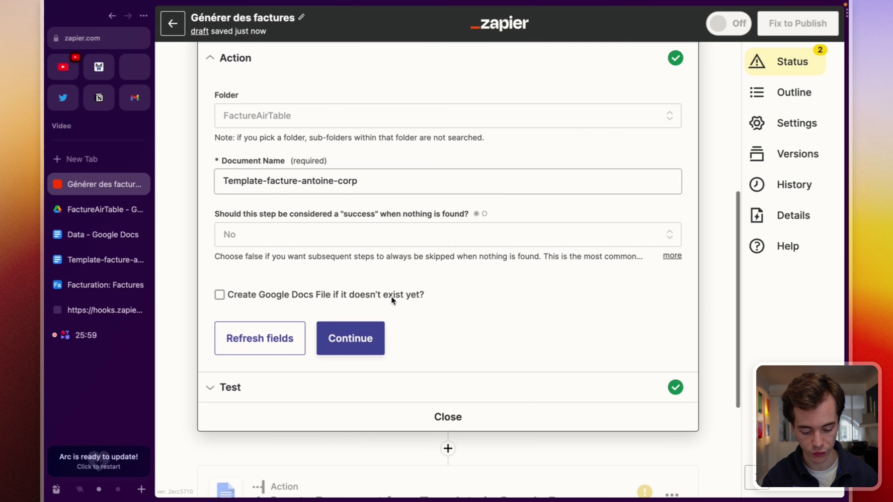
scroll(391, 296, "down", 3)
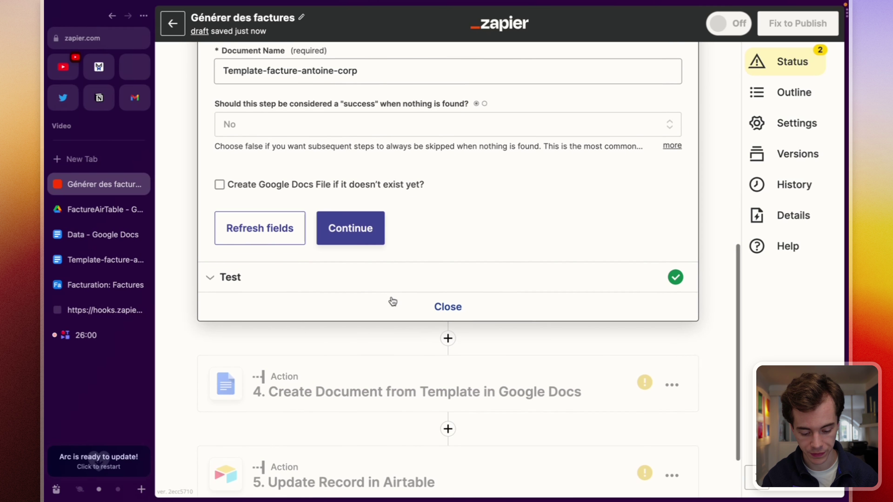
left_click(433, 389)
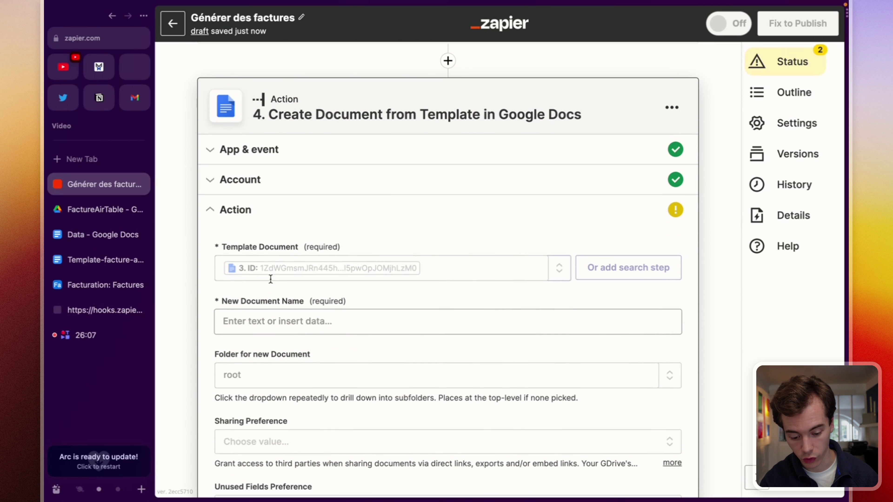
scroll(453, 193, "down", 20)
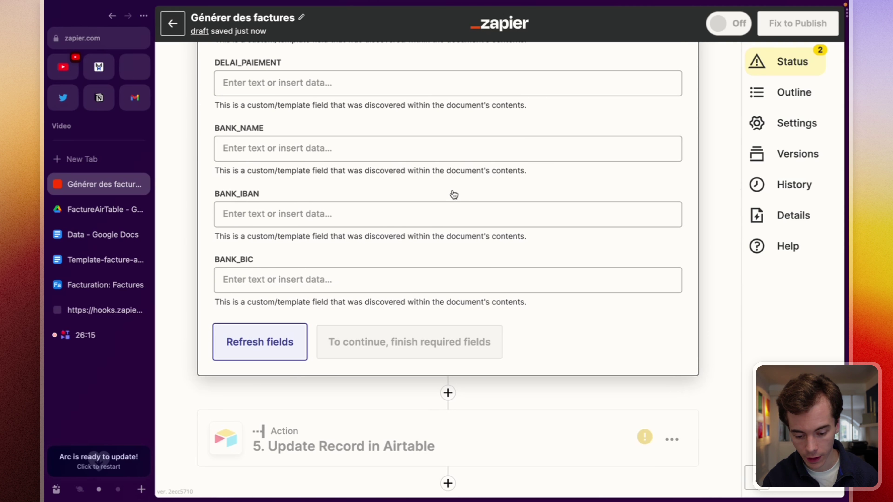
scroll(453, 193, "up", 20)
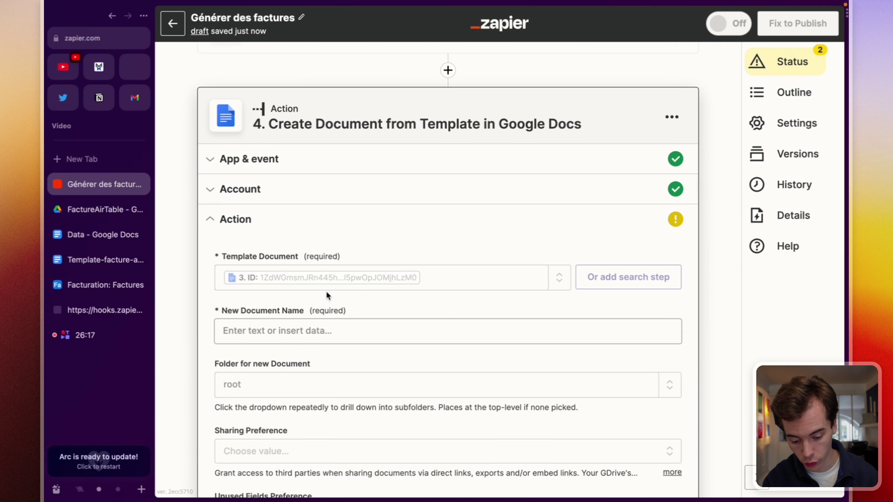
Step: Set the New Document Name to "Facture n°" followed by the Fields Numero Facture value from the Find Record action
scroll(323, 291, "down", 5)
left_click(255, 155)
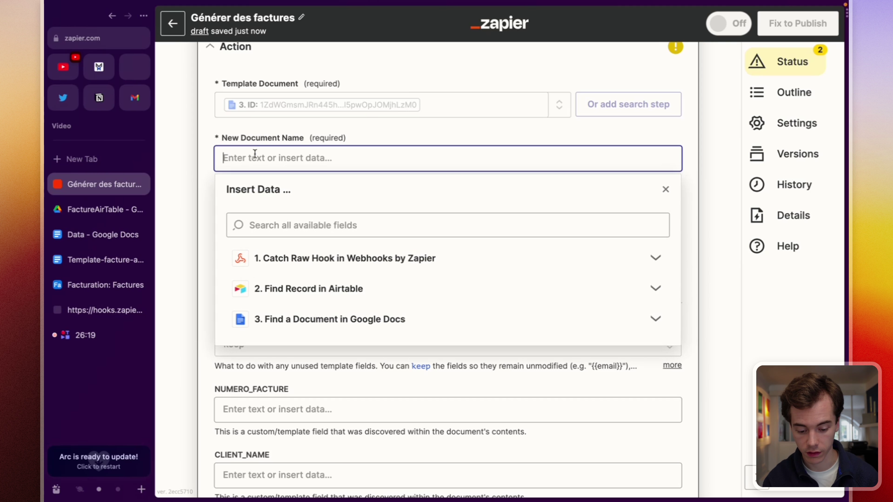
type("Facture n°")
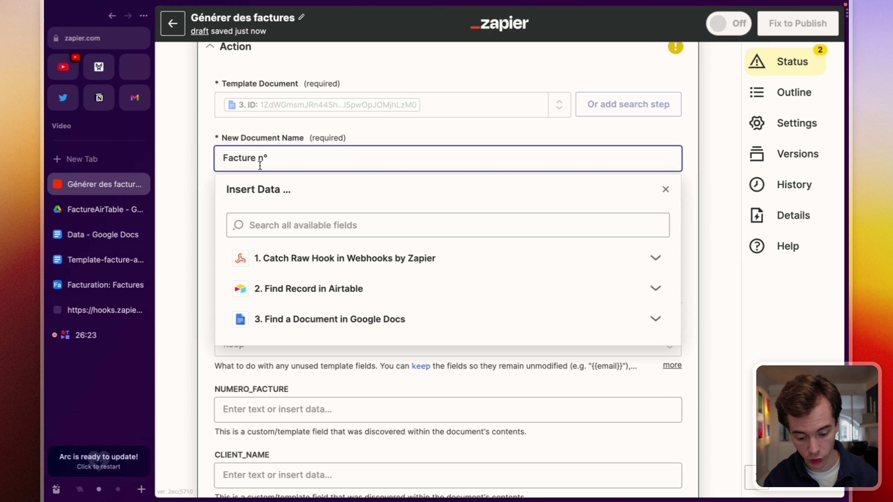
left_click(315, 293)
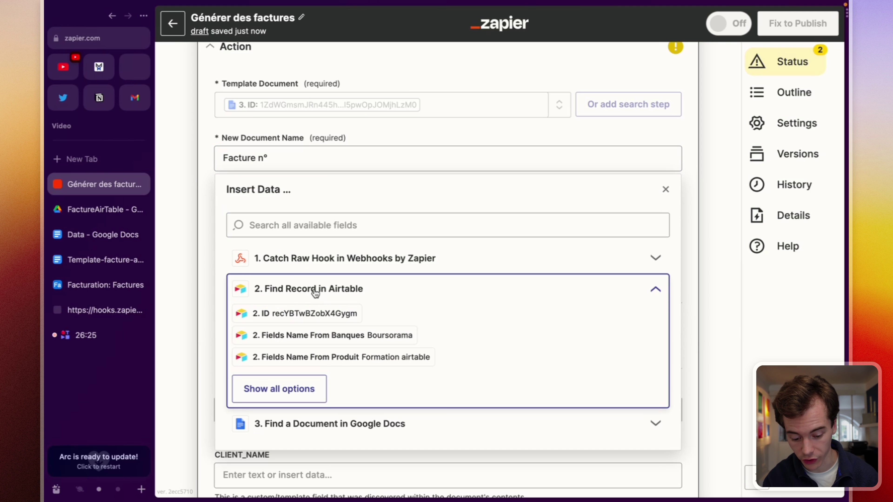
left_click(293, 389)
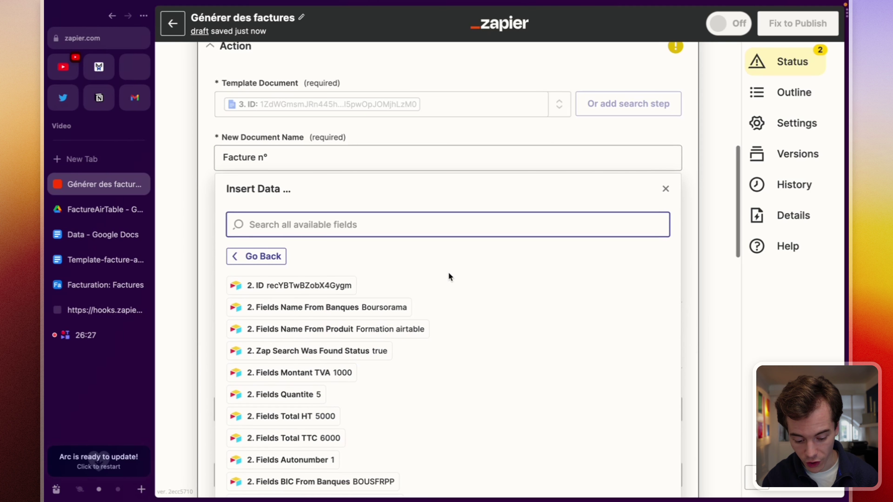
scroll(448, 274, "down", 10)
scroll(449, 275, "down", 3)
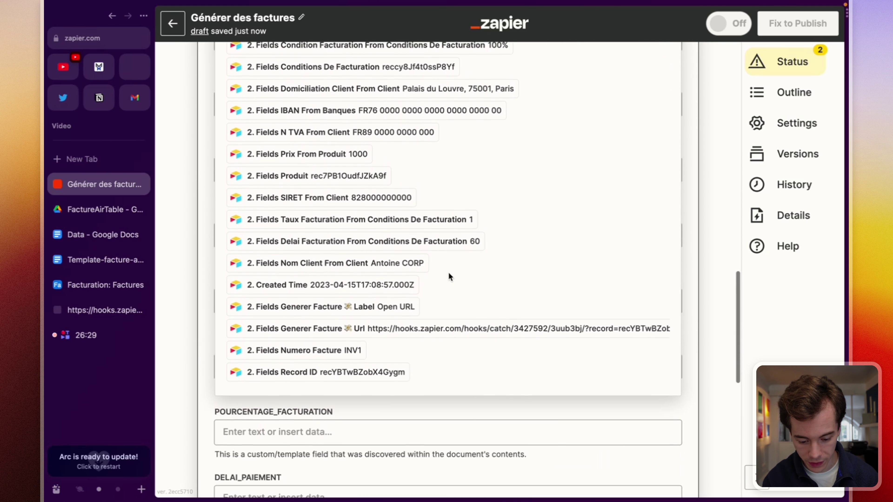
scroll(449, 275, "up", 2)
scroll(449, 275, "up", 3)
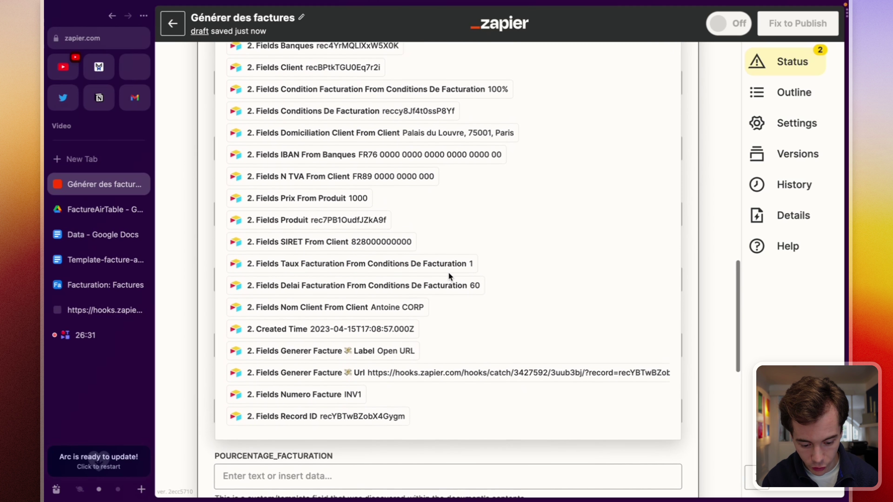
scroll(449, 274, "up", 6)
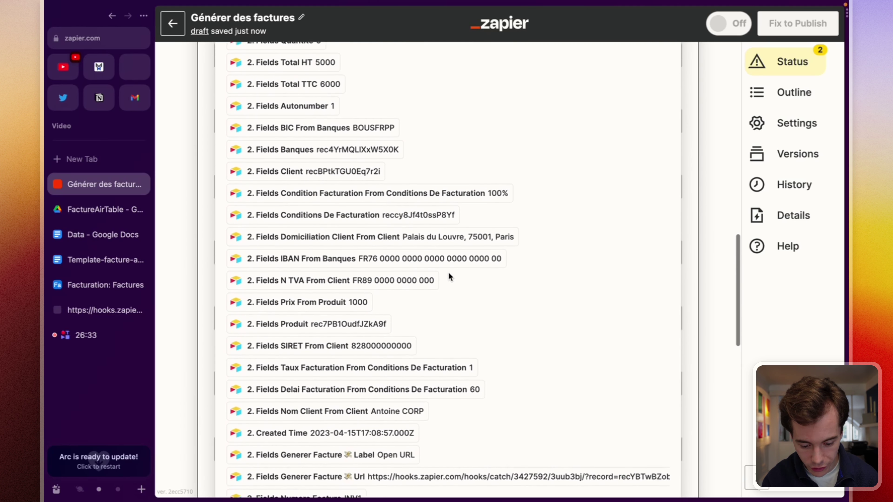
scroll(448, 275, "up", 2)
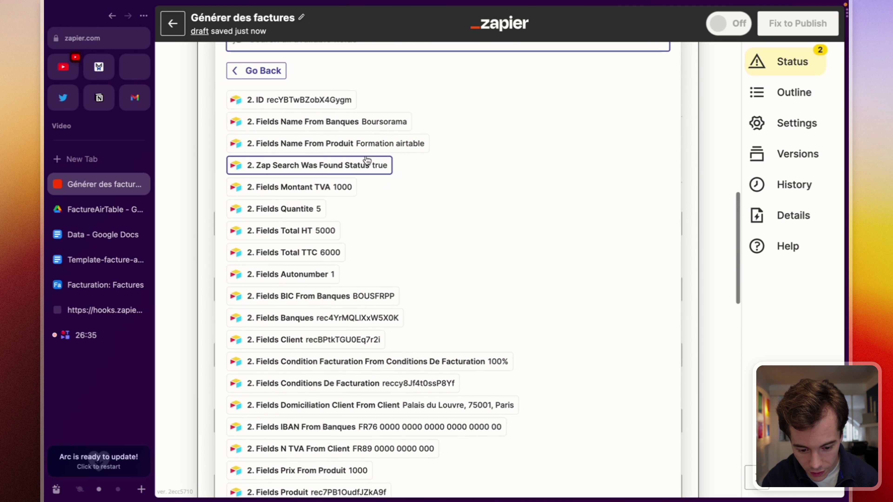
scroll(330, 103, "up", 2)
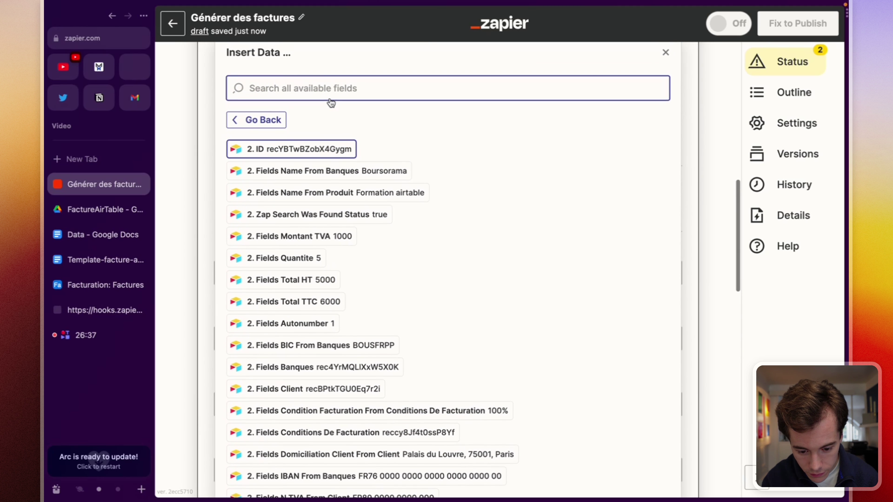
type("inv")
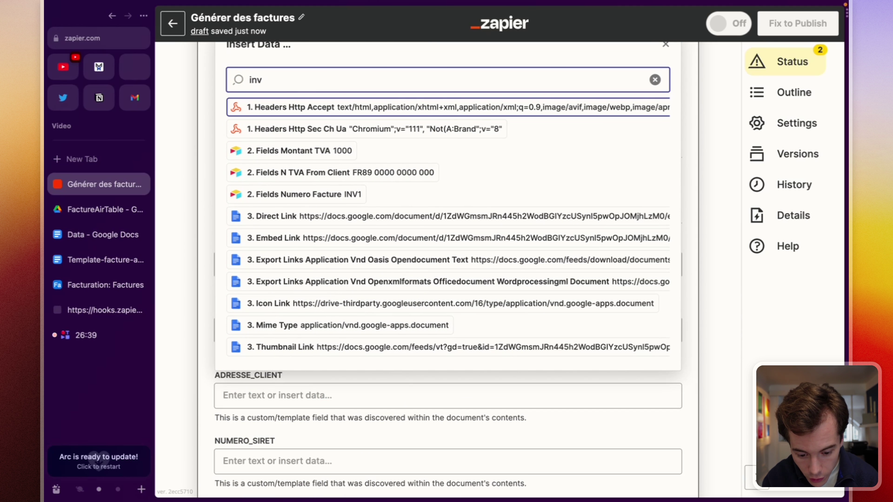
left_click(285, 194)
left_click(413, 250)
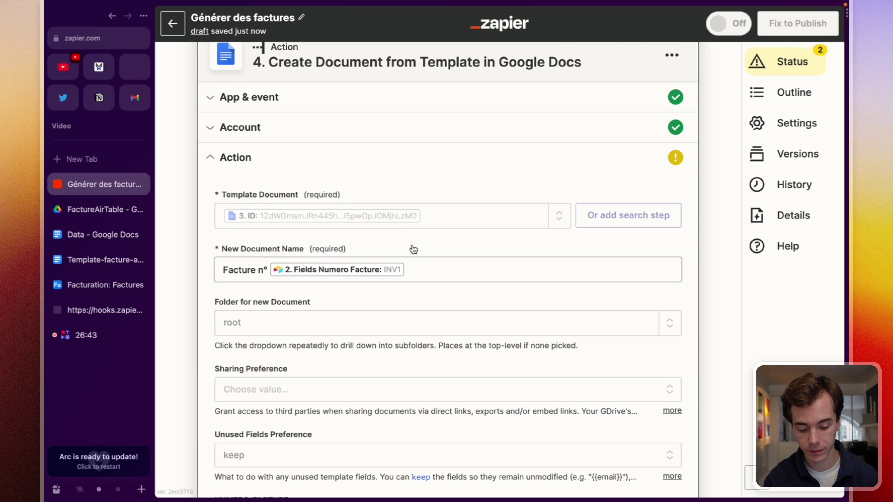
Step: Append a hyphen and the Find Record action's Fields Nom Client From Client value to the New Document Name
left_click(419, 277)
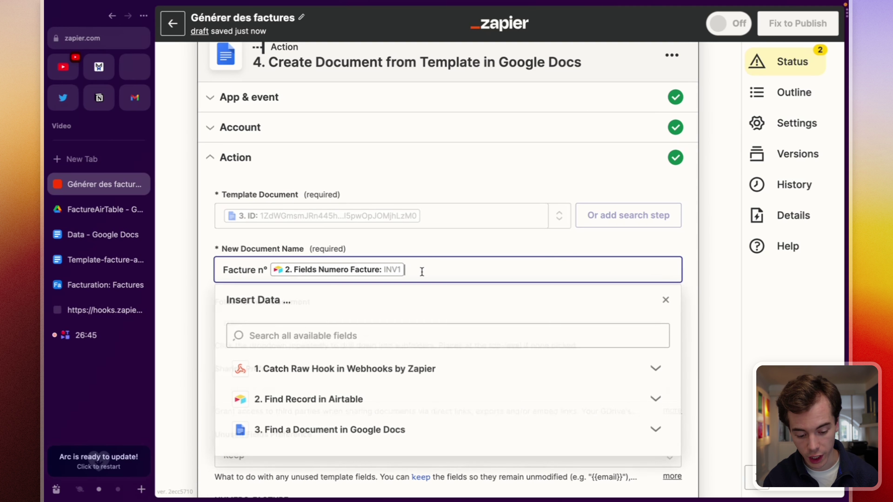
left_click(346, 402)
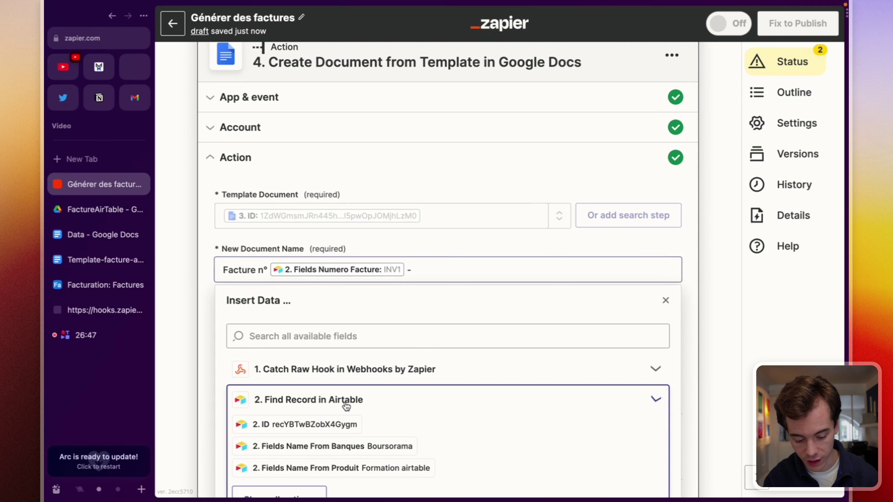
scroll(397, 393, "down", 2)
scroll(397, 394, "down", 2)
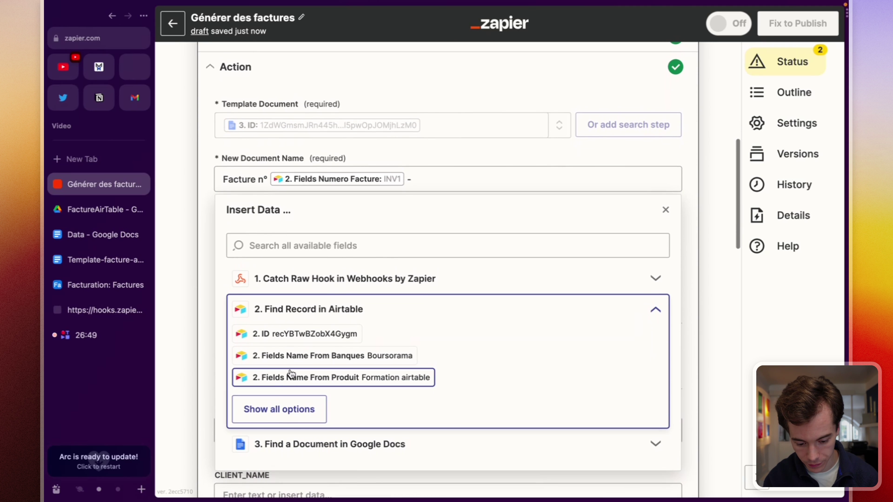
left_click(278, 411)
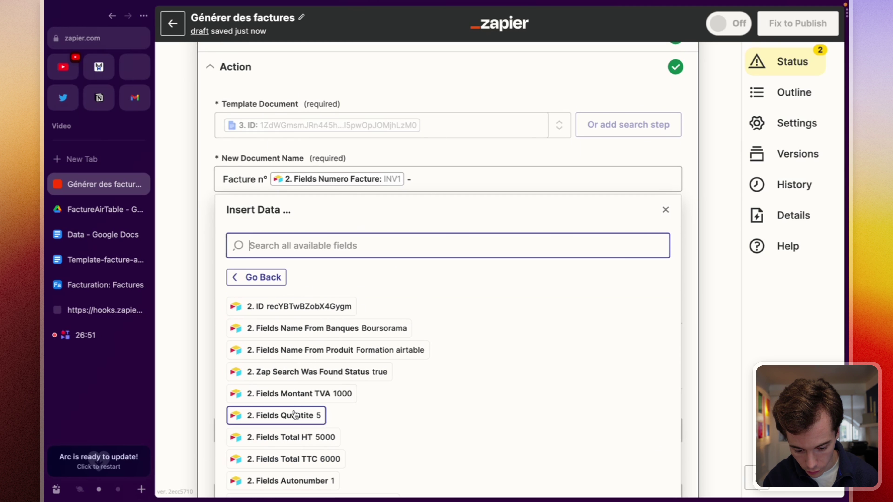
left_click(315, 245)
type("nom cli")
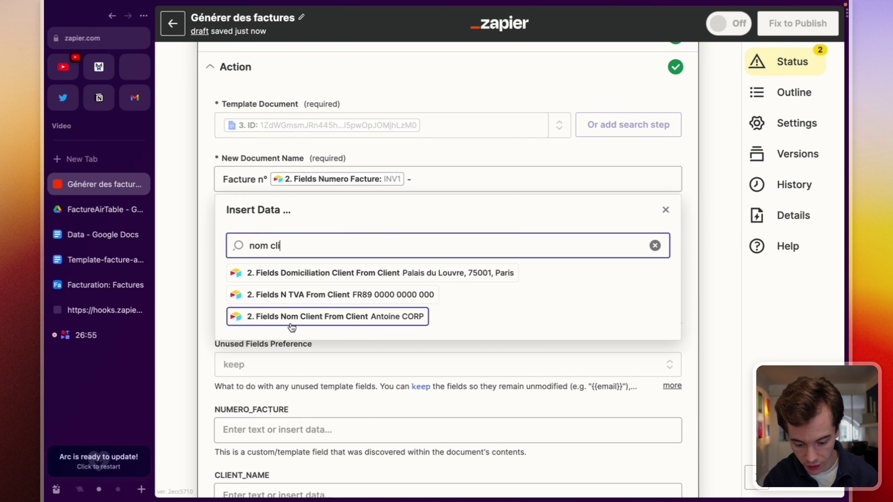
left_click(293, 316)
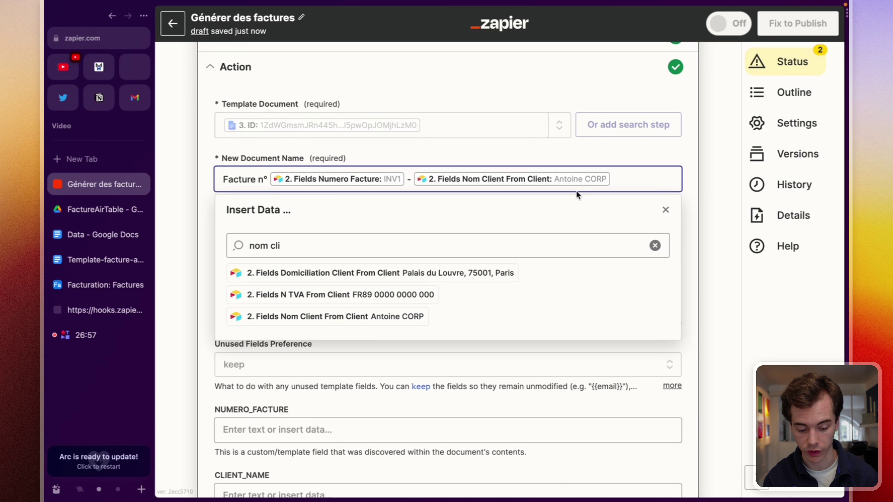
left_click(456, 162)
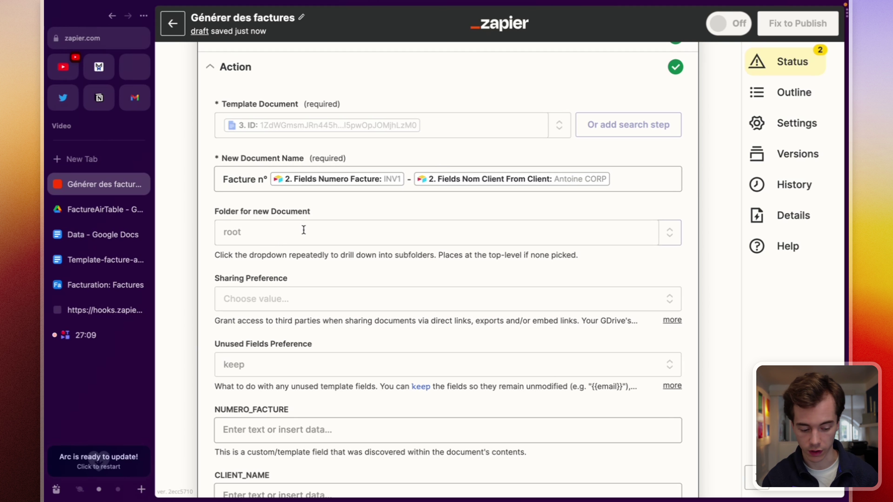
scroll(319, 255, "down", 2)
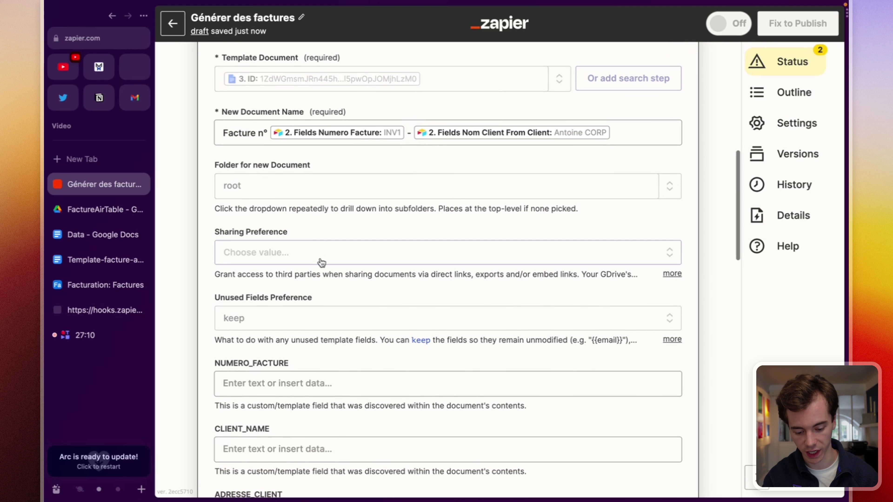
Step: Set the Sharing Preference of the new document to Anyone with link can view
left_click(294, 253)
scroll(327, 238, "down", 3)
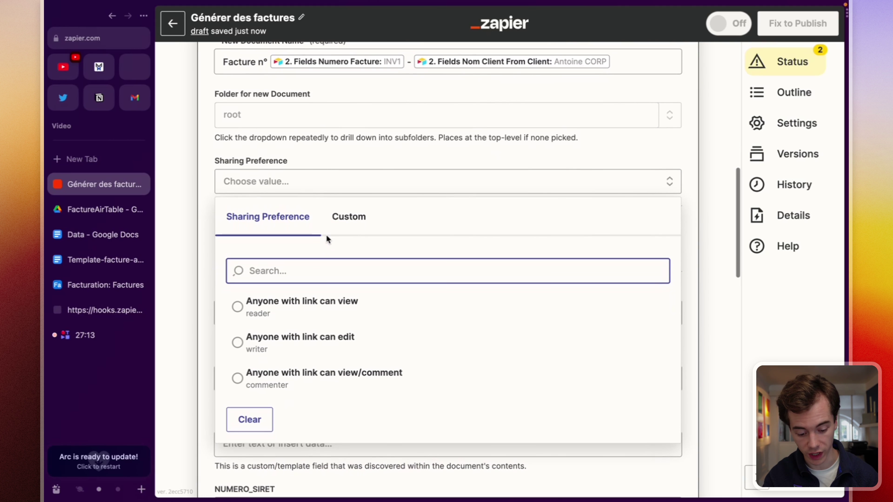
left_click(343, 352)
left_click(378, 306)
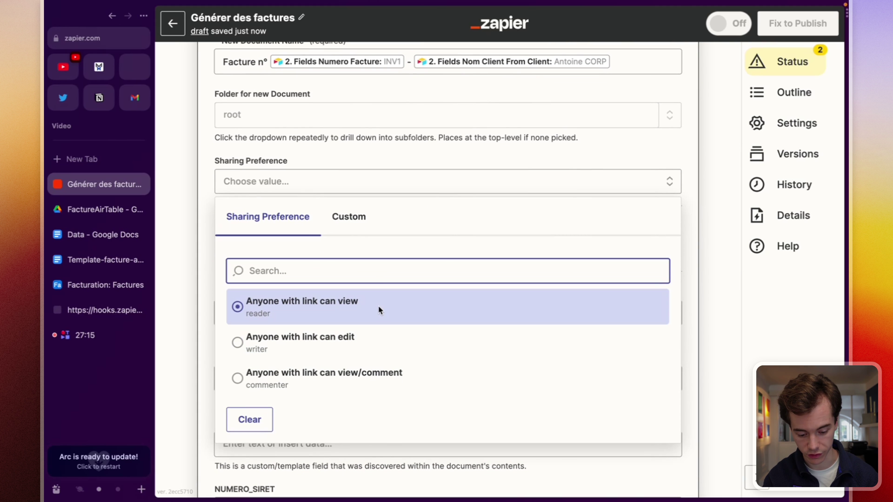
left_click(319, 311)
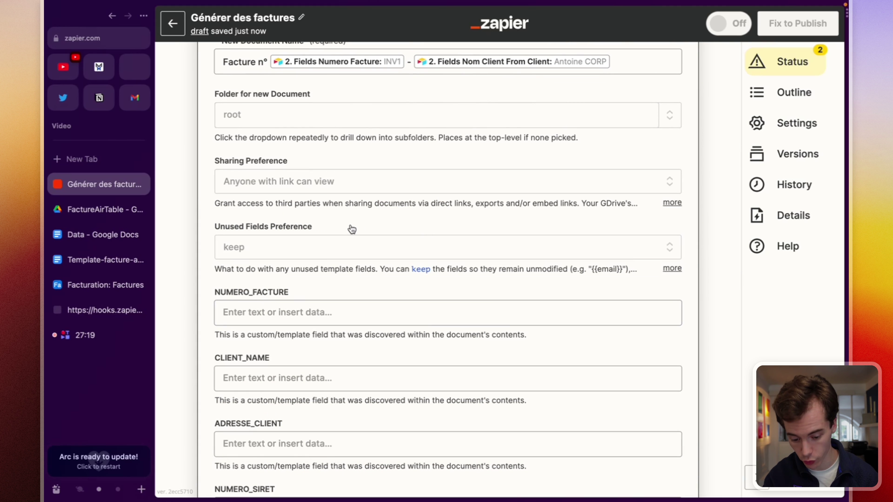
Step: Set the Unused Fields Preference to remove
scroll(285, 299, "down", 3)
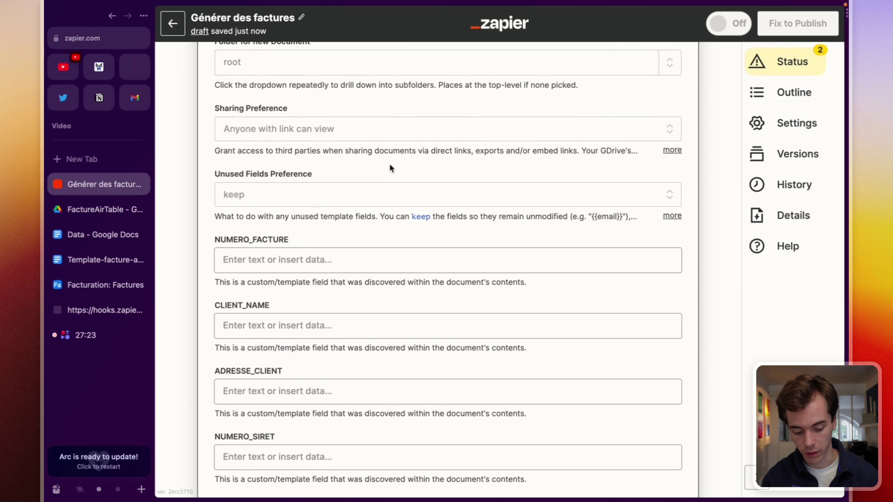
left_click(381, 195)
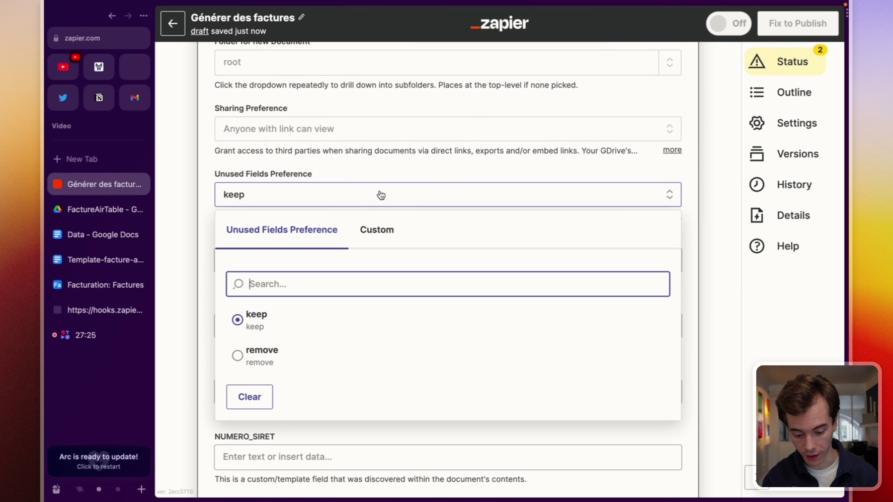
left_click(286, 348)
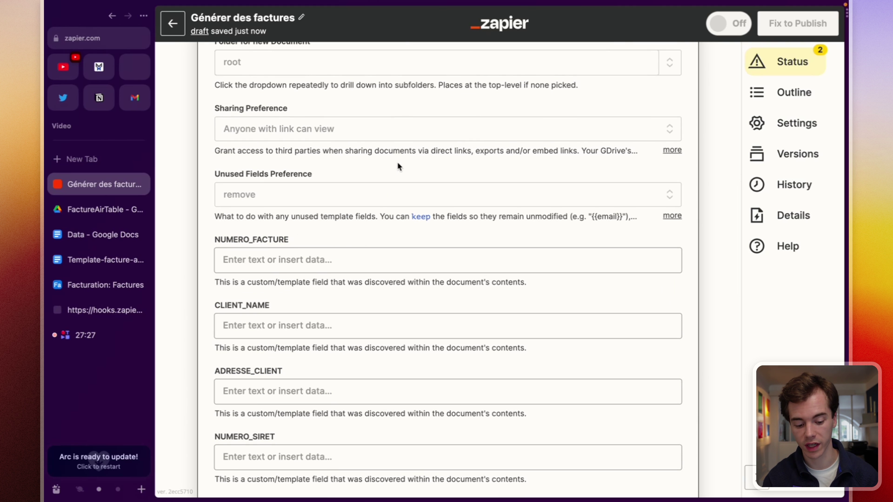
Step: Compare the action's custom template fields with the placeholders in the Template-facture-antoine-corp document, and return to the Zap
left_click(352, 254)
scroll(352, 253, "down", 1)
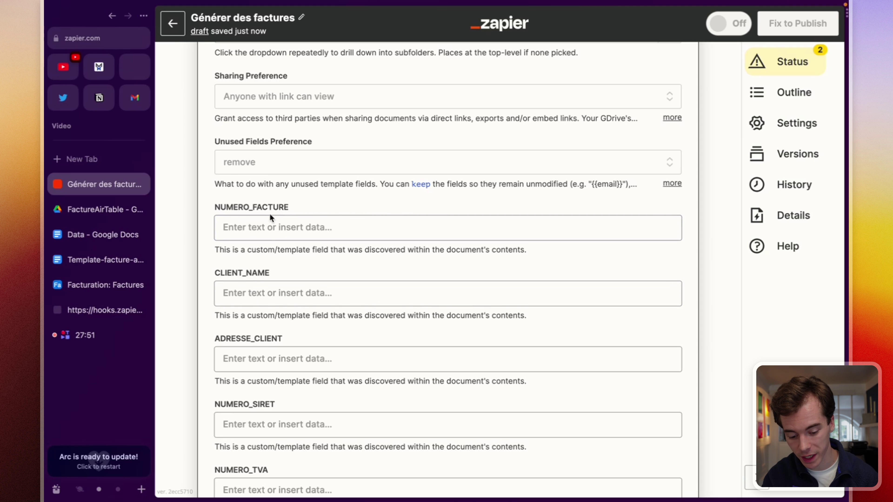
left_click(265, 298)
scroll(266, 300, "down", 3)
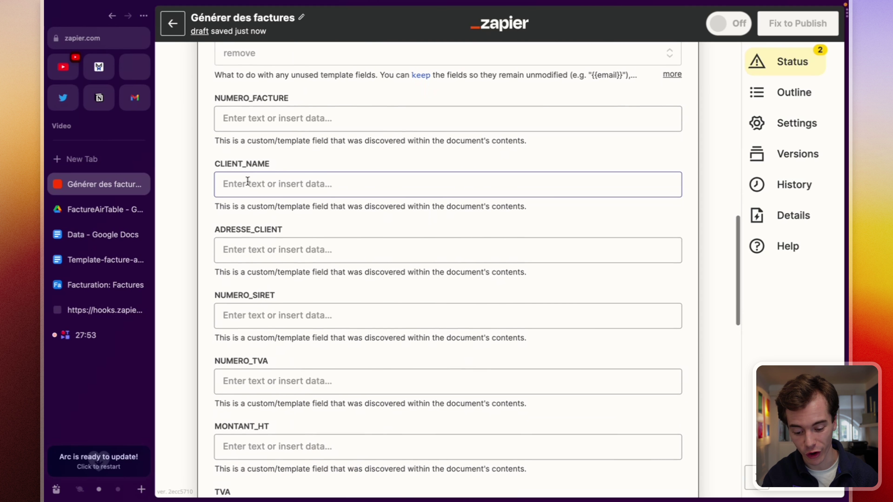
scroll(273, 141, "up", 2)
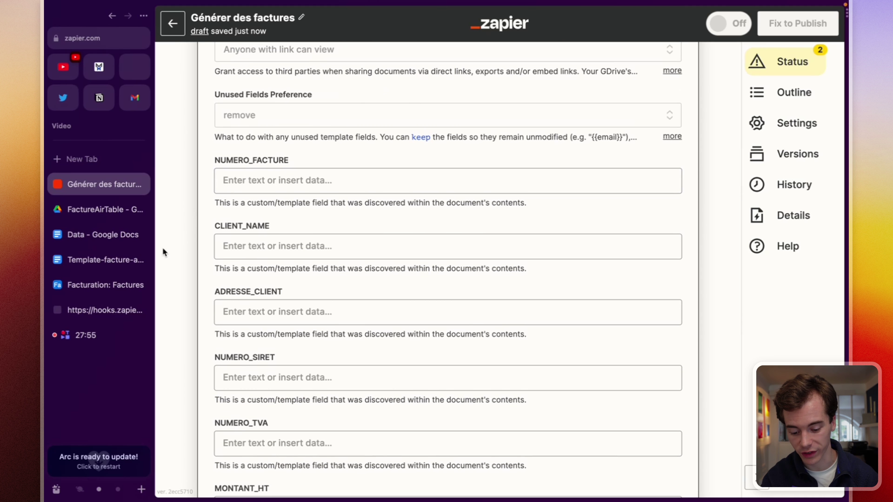
scroll(270, 177, "up", 1)
left_click(269, 176)
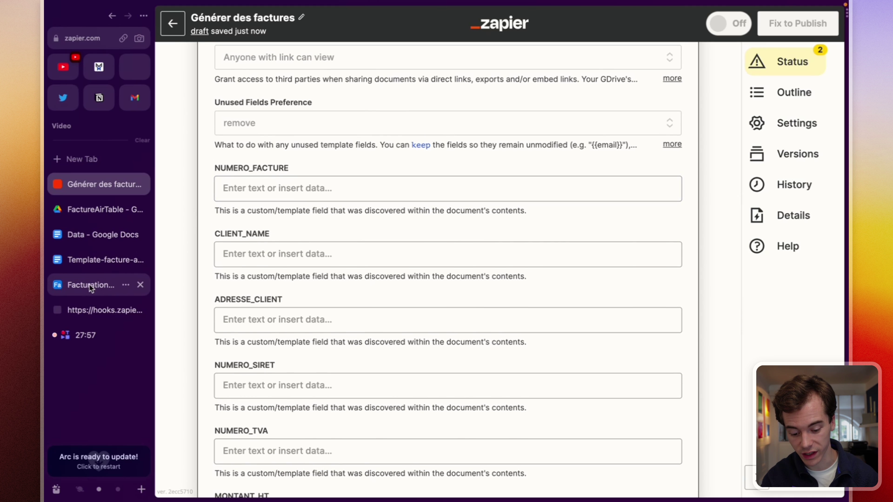
left_click(72, 263)
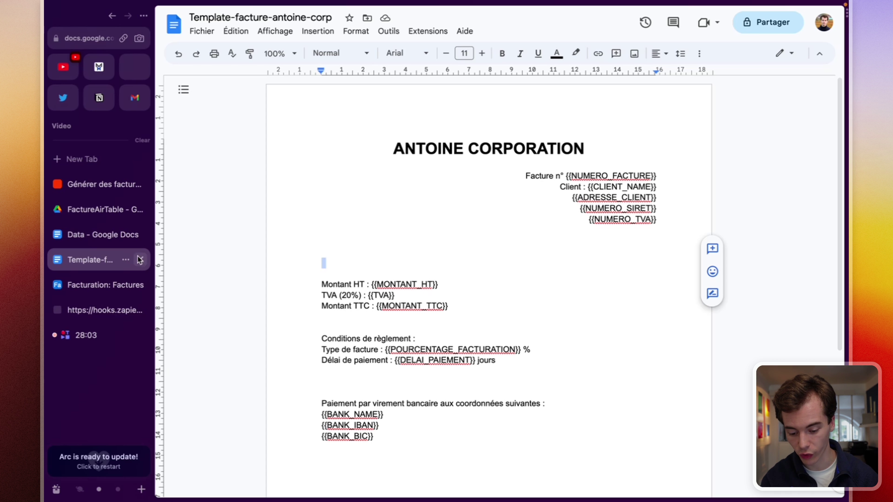
left_click(100, 184)
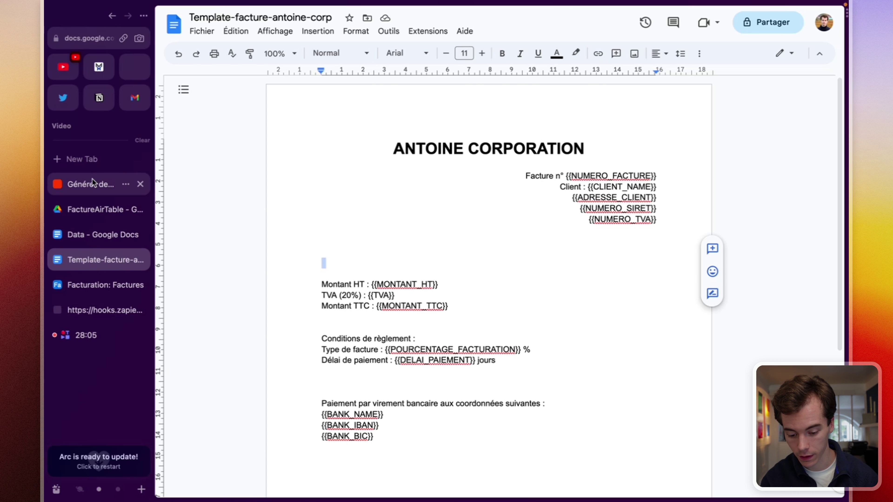
Step: Map the CLIENT_NAME template field to the Find Record action's Fields Nom Client From Client value
left_click(306, 253)
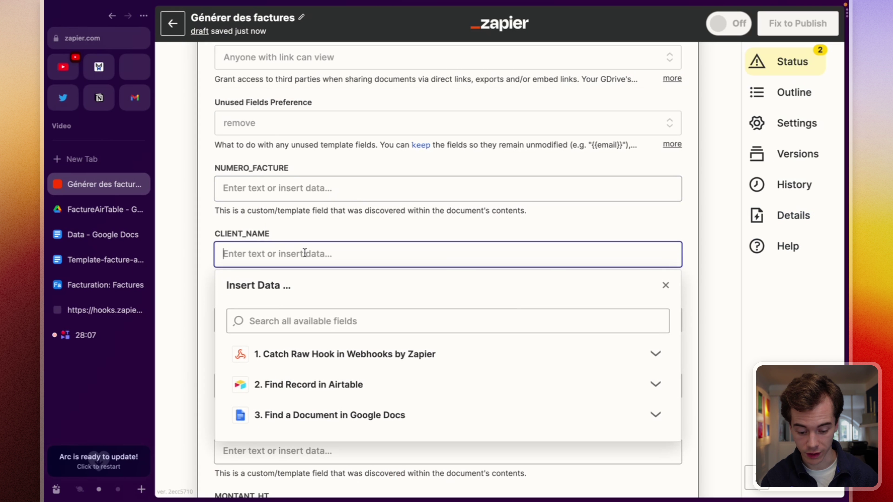
type("nom clien")
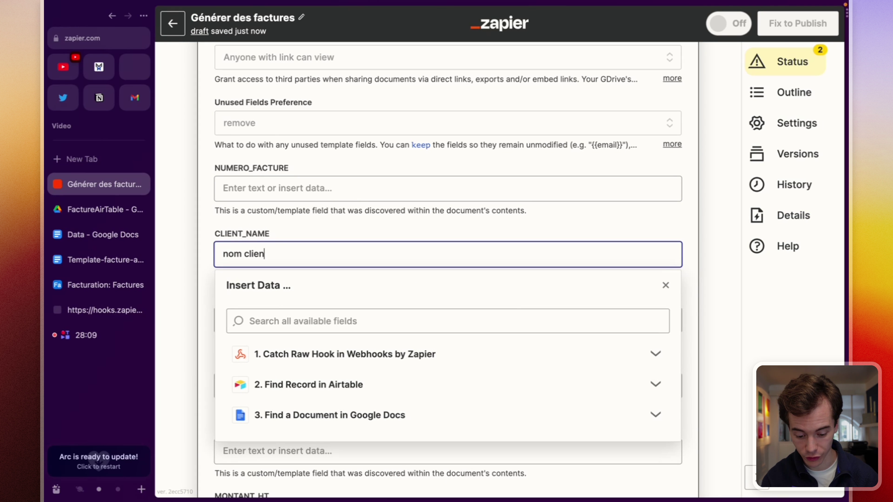
key("BackSpace")
key("BackSpace")
key("BackSpace")
key("BackSpace")
key("BackSpace")
key("BackSpace")
key("BackSpace")
key("BackSpace")
key("BackSpace")
left_click(325, 321)
type("nom ")
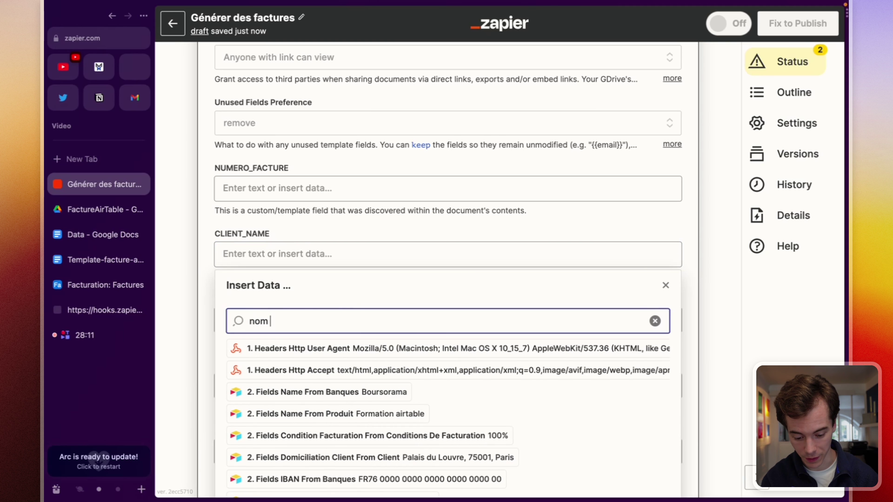
type("clien")
left_click(338, 397)
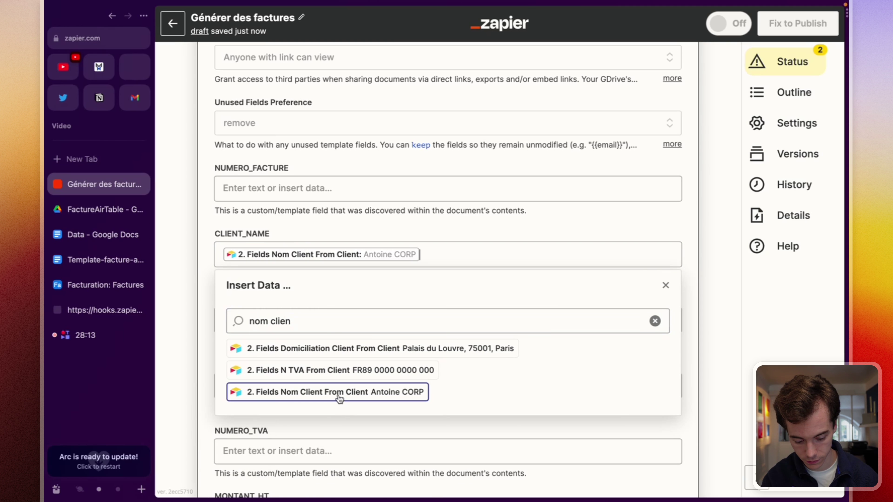
left_click(200, 355)
Step: Map the ADRESSE_CLIENT template field to the Find Record action's Fields Domiciliation Client From Client value
left_click(249, 319)
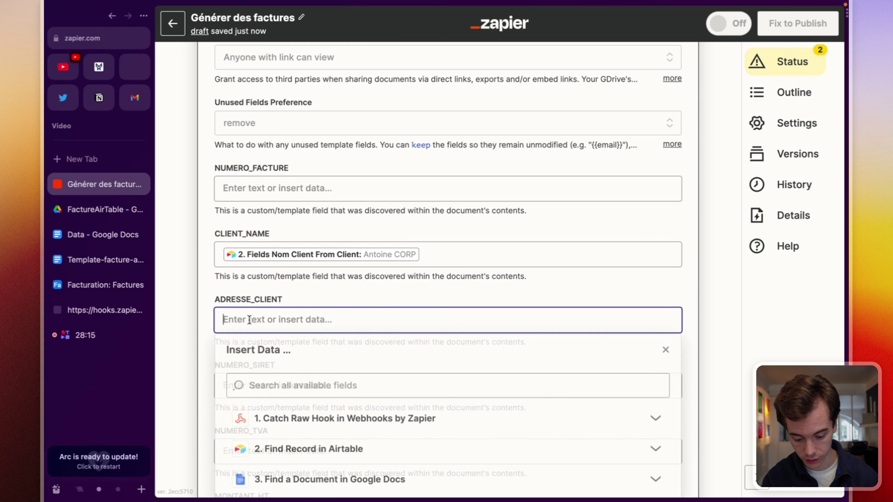
left_click(285, 387)
type("adress")
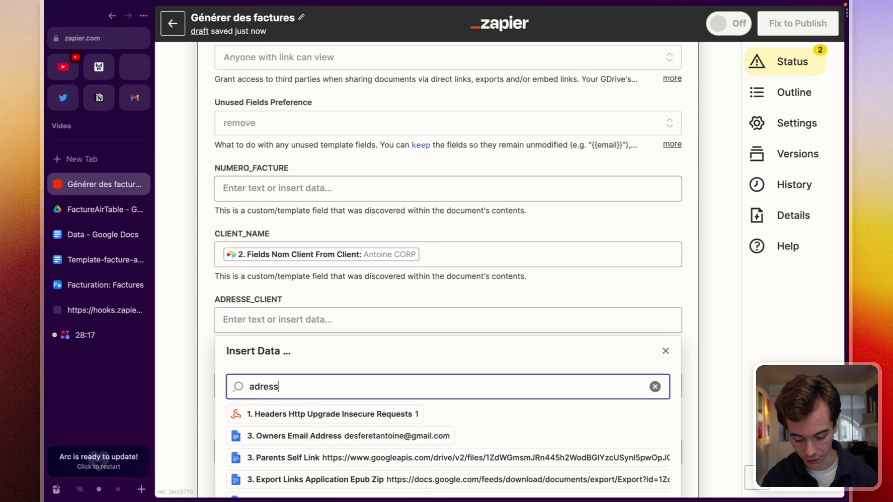
type("e clie")
key("super+BackSpace")
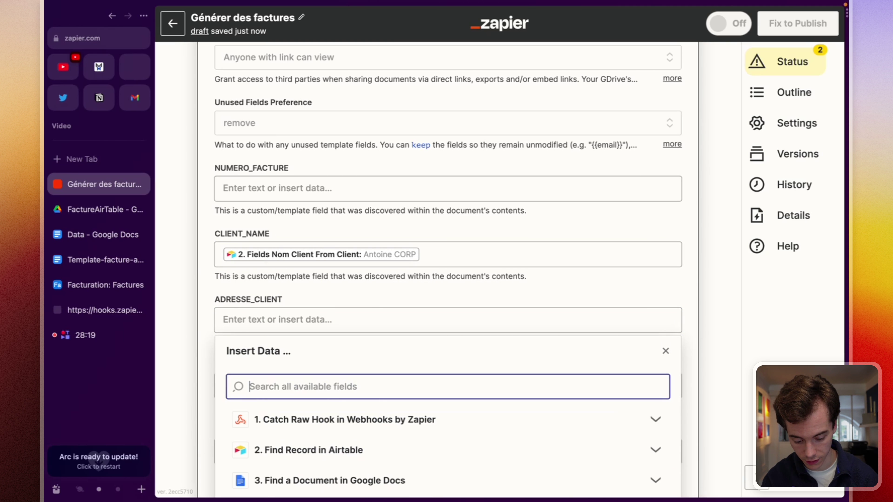
type("domici")
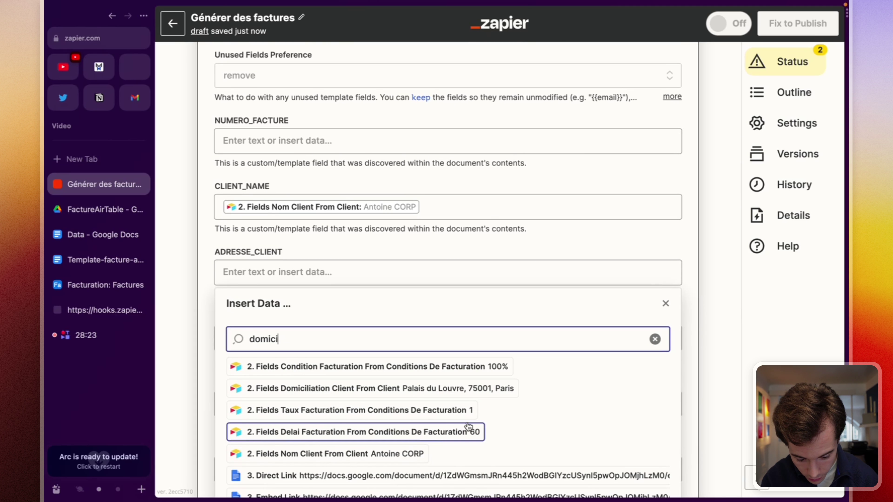
scroll(439, 387, "down", 2)
left_click(399, 347)
Step: Map the NUMERO_SIRET template field to the Find Record action's Fields SIRET From Client value
left_click(253, 294)
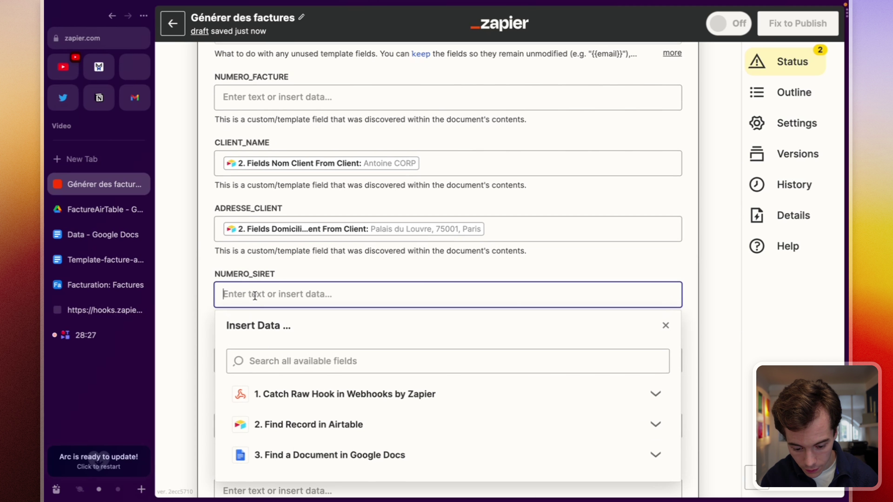
left_click(250, 361)
type("siret")
scroll(357, 398, "down", 2)
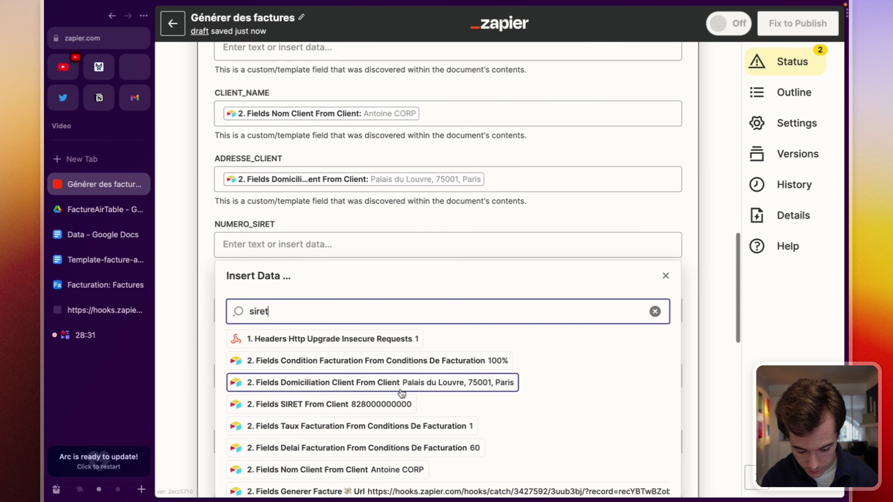
left_click(352, 404)
Step: Map the NUMERO_TVA template field to only the Find Record action's Fields N TVA From Client value
left_click(270, 316)
type("tva")
scroll(334, 375, "down", 2)
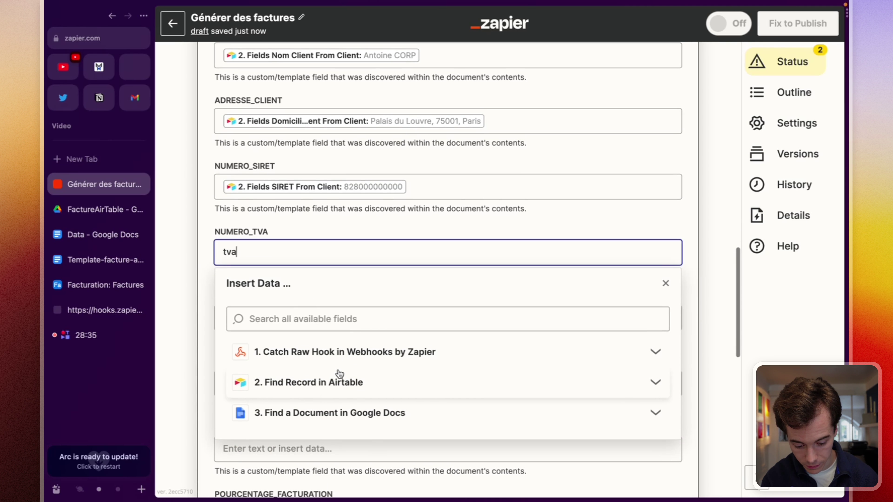
left_click(334, 381)
left_click(318, 319)
type("tvv")
key("BackSpace")
type("a")
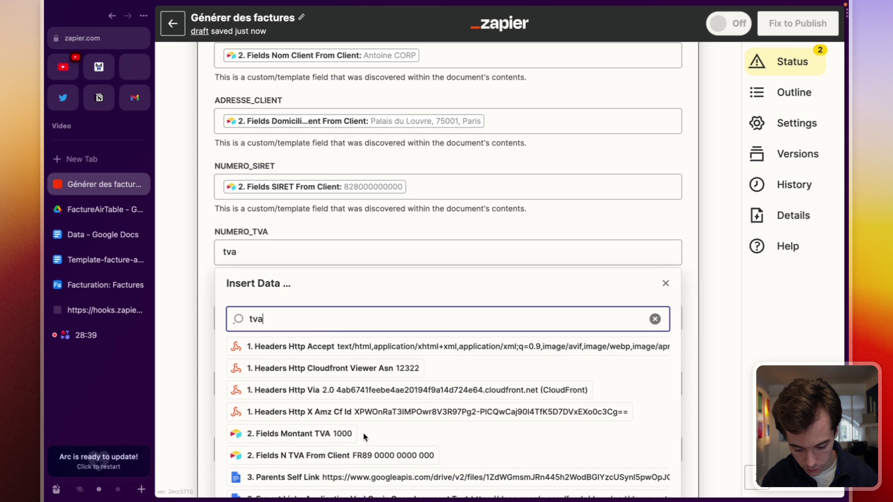
left_click(378, 456)
double_click(229, 253)
key("BackSpace")
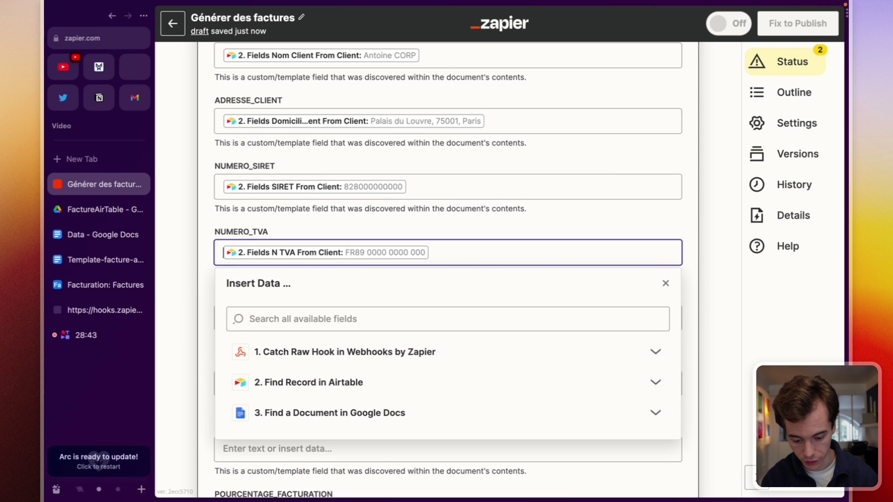
Step: Map the MONTANT_HT template field to the Find Record action's Fields Total HT value
left_click(274, 318)
scroll(274, 318, "down", 2)
left_click(332, 348)
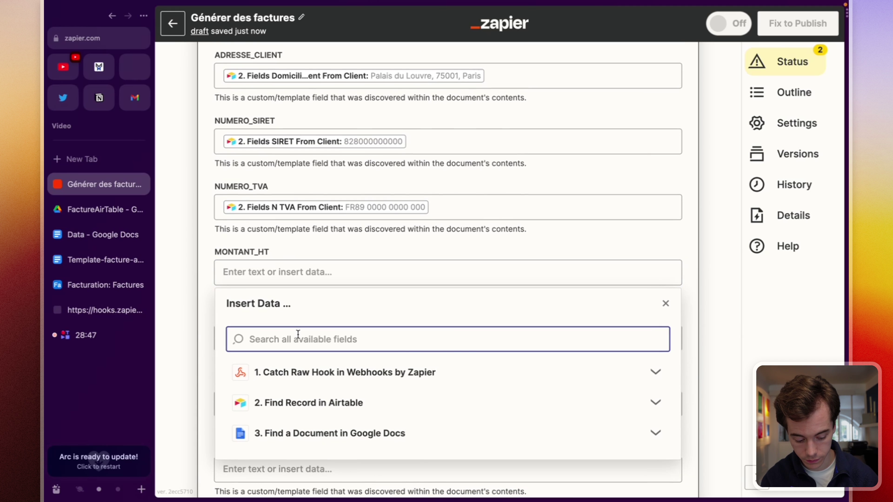
type("montant")
key("BackSpace")
key("BackSpace")
key("BackSpace")
key("BackSpace")
key("BackSpace")
key("BackSpace")
key("BackSpace")
type("total")
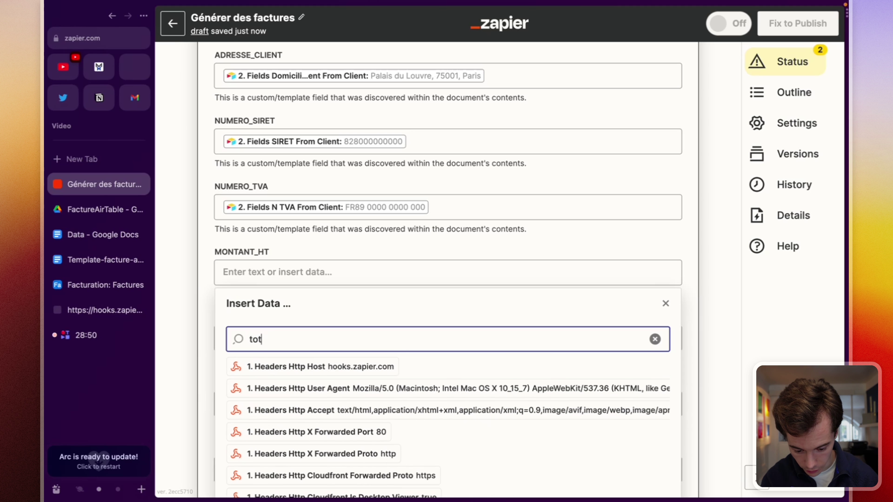
left_click(327, 455)
Step: Map the TVA template field to the Find Record action's Fields Montant TVA value
left_click(264, 340)
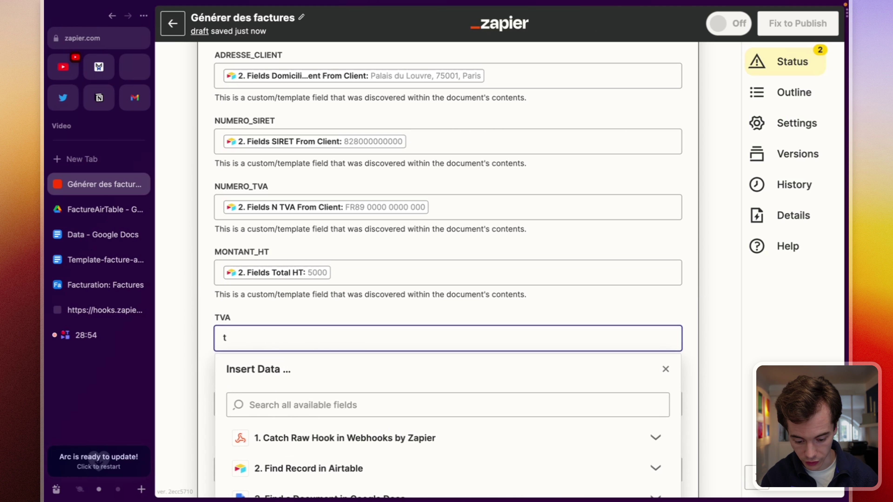
left_click(252, 401)
type("tva")
scroll(299, 317, "down", 6)
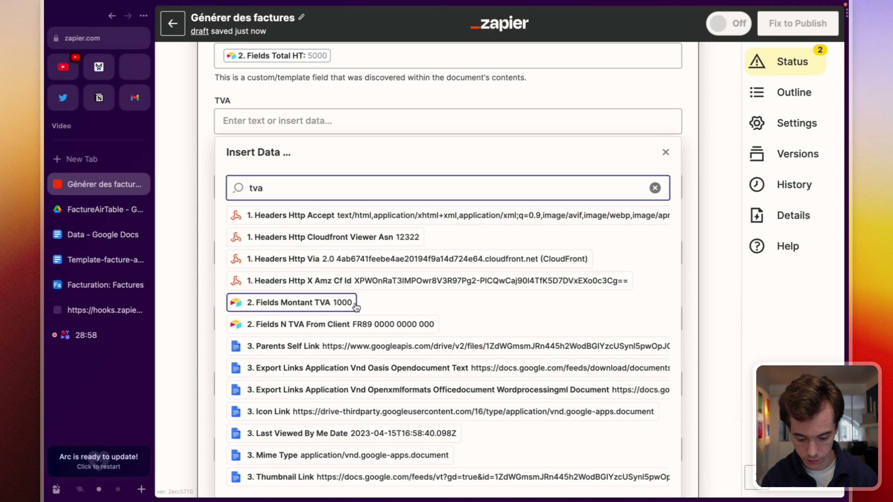
left_click(298, 303)
Step: Map the MONTANT_TTC template field to the Find Record action's Fields Total TTC value
left_click(310, 194)
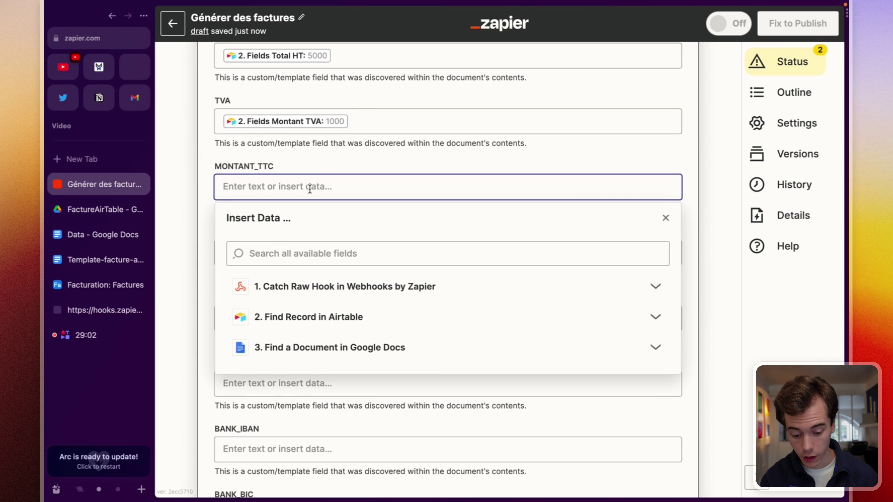
left_click(292, 254)
type("mont")
key("BackSpace")
key("BackSpace")
key("BackSpace")
key("BackSpace")
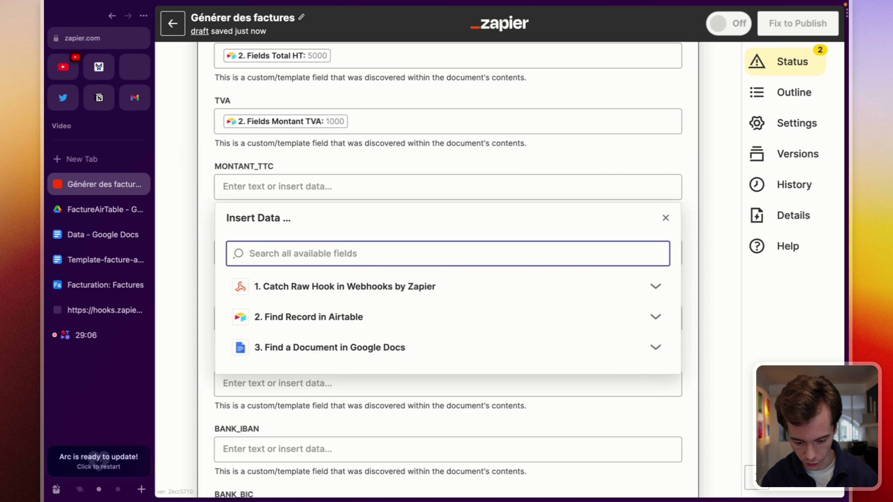
type("total ttc")
left_click(301, 285)
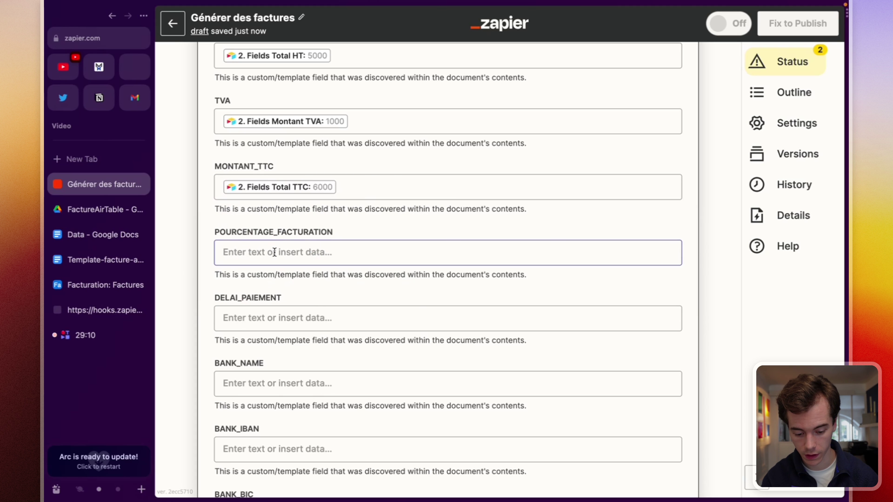
Step: Map the POURCENTAGE_FACTURATION template field to the Find Record action's Fields Condition Facturation From Conditions De Facturation value
left_click(275, 253)
left_click(321, 384)
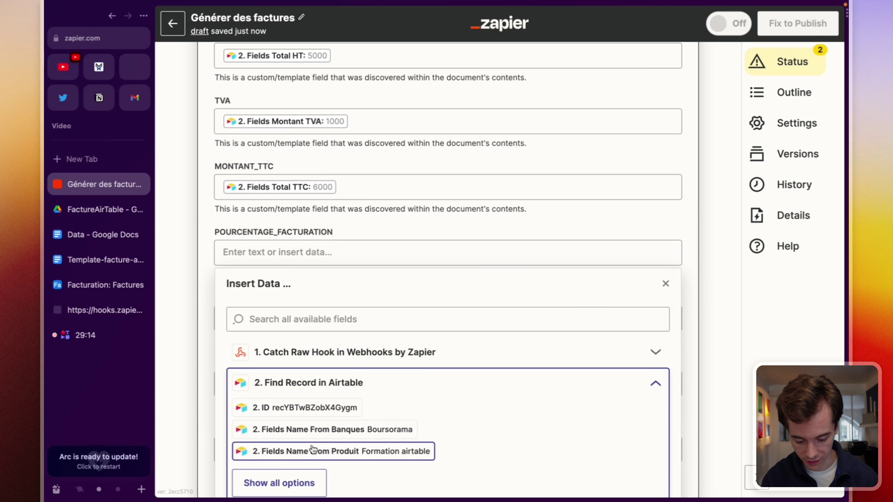
left_click(279, 480)
scroll(479, 375, "down", 4)
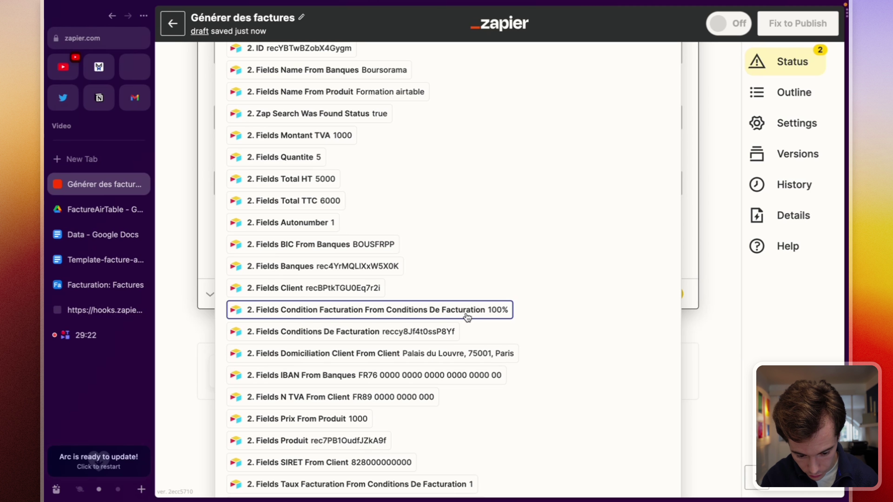
left_click(467, 316)
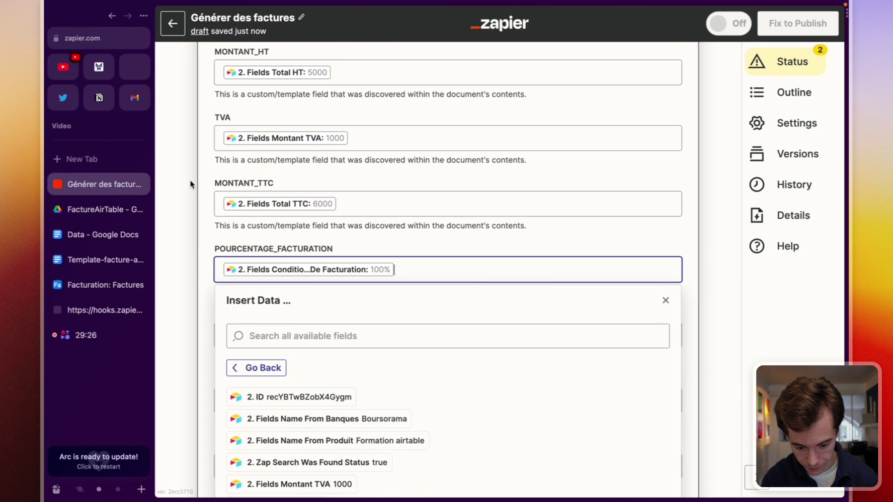
Step: Map the DELAI_PAIEMENT template field to the Find Record action's Fields Delai Facturation From Conditions De Facturation value
left_click(197, 209)
left_click(317, 334)
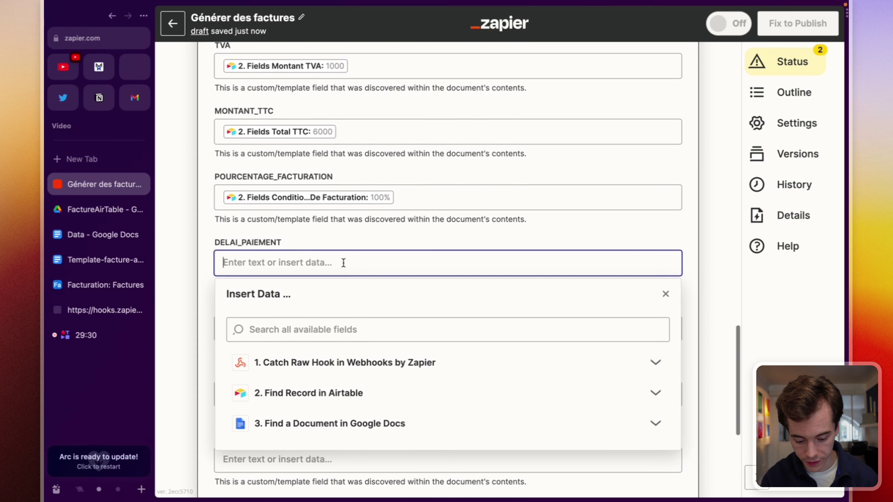
left_click(256, 329)
type("delai")
left_click(401, 401)
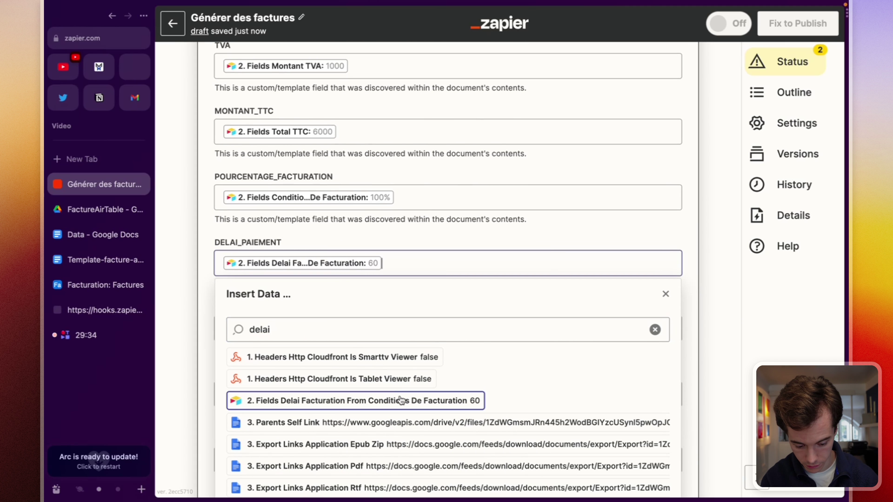
left_click(184, 319)
Step: Map the BANK_NAME template field to the Find Record action's Fields Name From Banques value
left_click(289, 327)
left_click(304, 395)
type("ban")
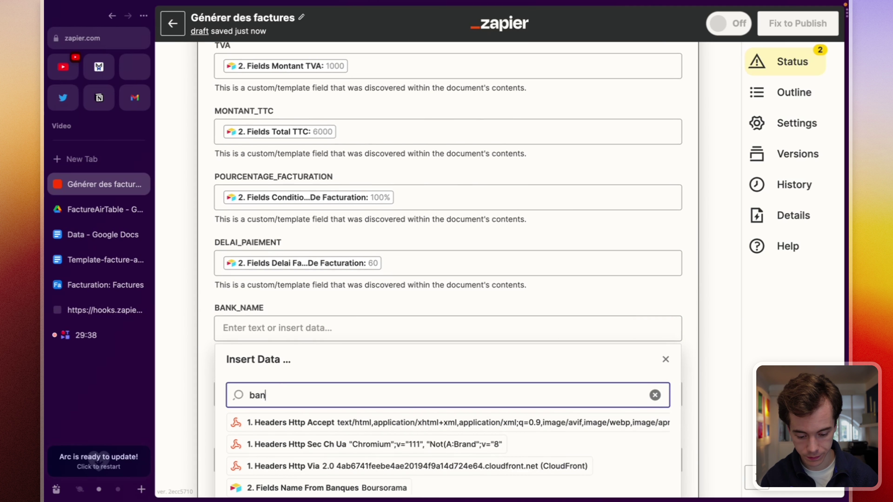
type("que")
left_click(339, 355)
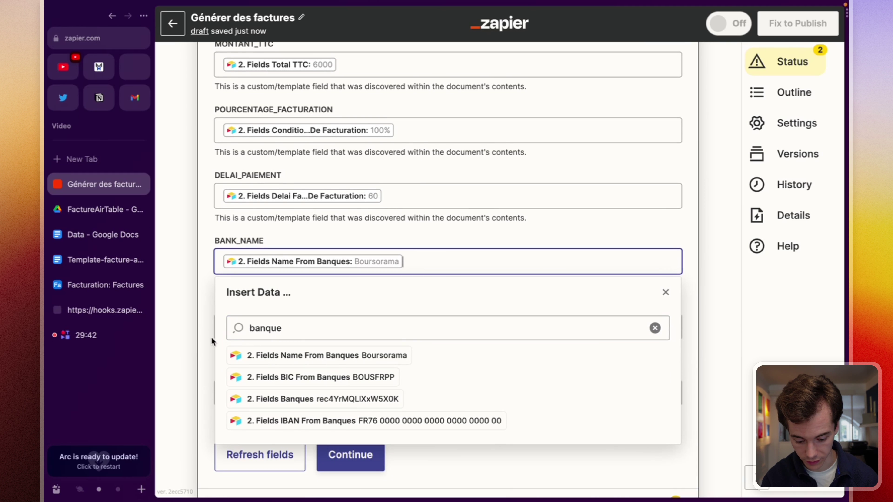
left_click(213, 341)
Step: Map the BANK_IBAN template field to the Find Record action's Fields IBAN From Banques value
left_click(281, 327)
left_click(291, 394)
type("iban")
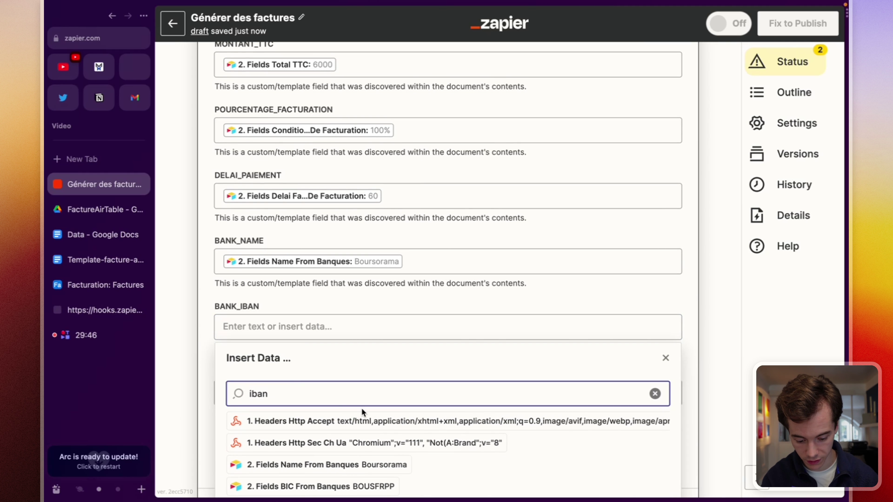
left_click(380, 463)
left_click(196, 362)
Step: Map the BANK_BIC template field to the Find Record action's Fields BIC From Banques value
left_click(294, 326)
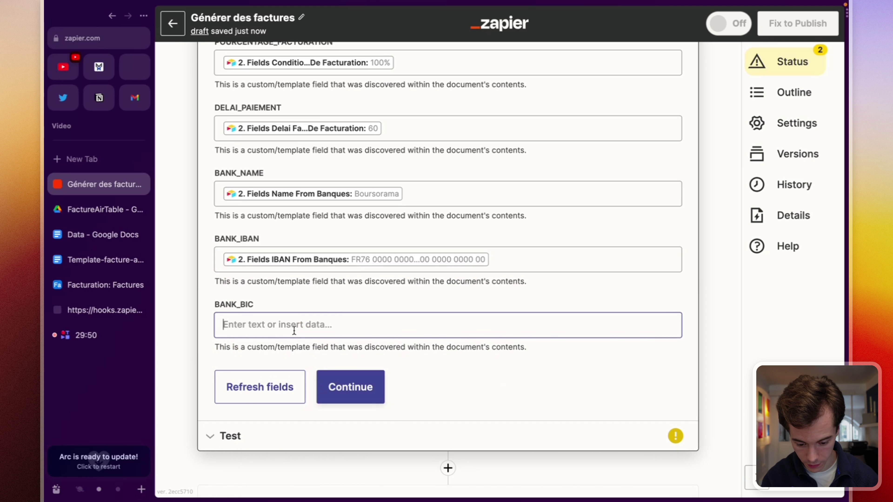
left_click(316, 402)
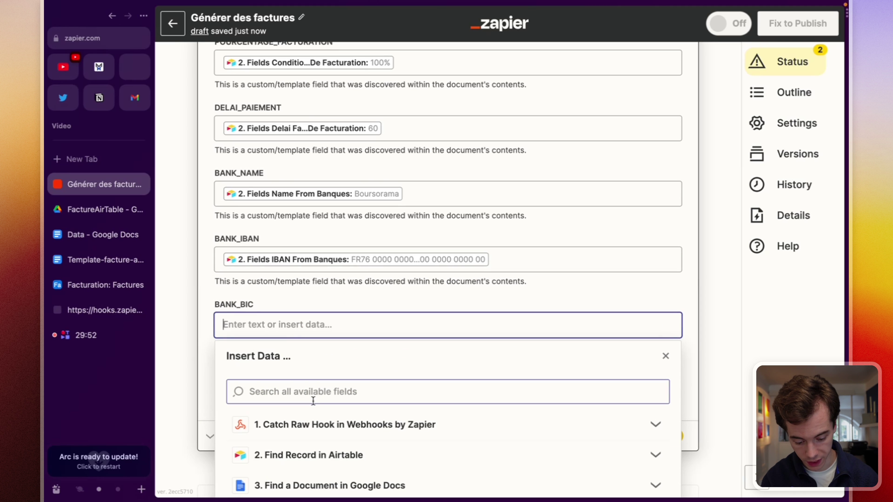
left_click(313, 401)
type("bo")
key("BackSpace")
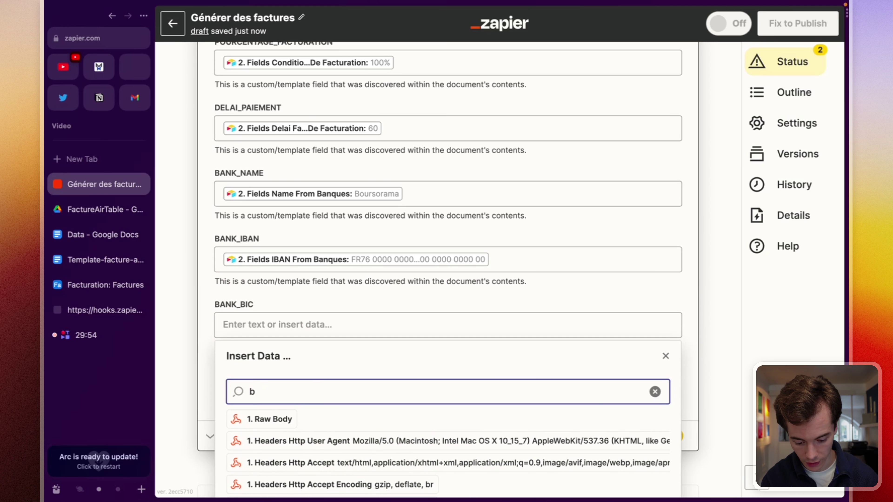
type("ic")
scroll(389, 347, "down", 3)
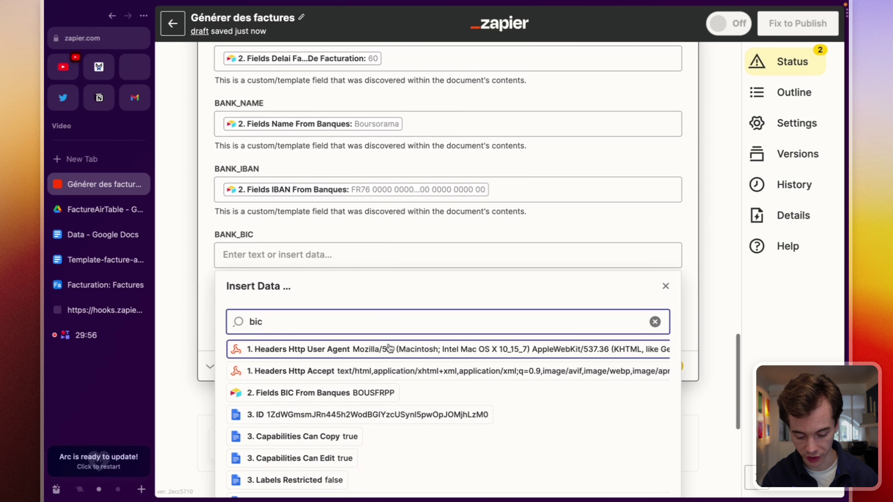
key("BackSpace")
key("BackSpace")
key("BackSpace")
type("iban")
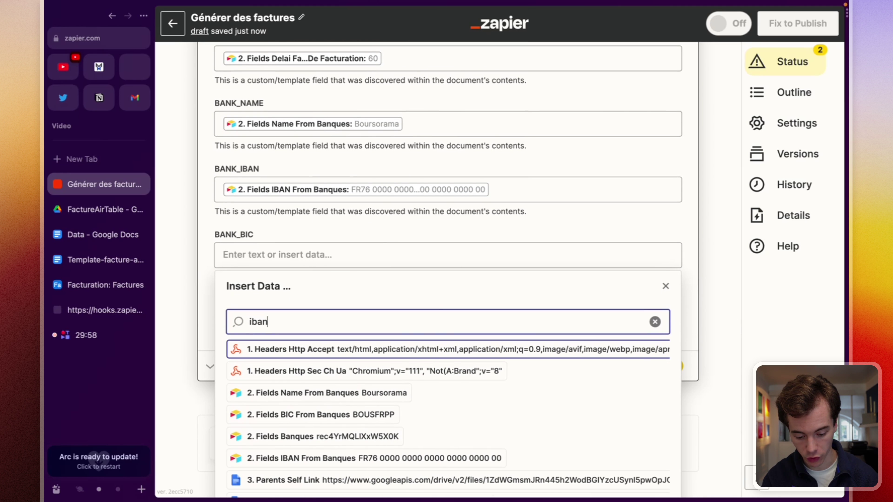
scroll(429, 361, "down", 2)
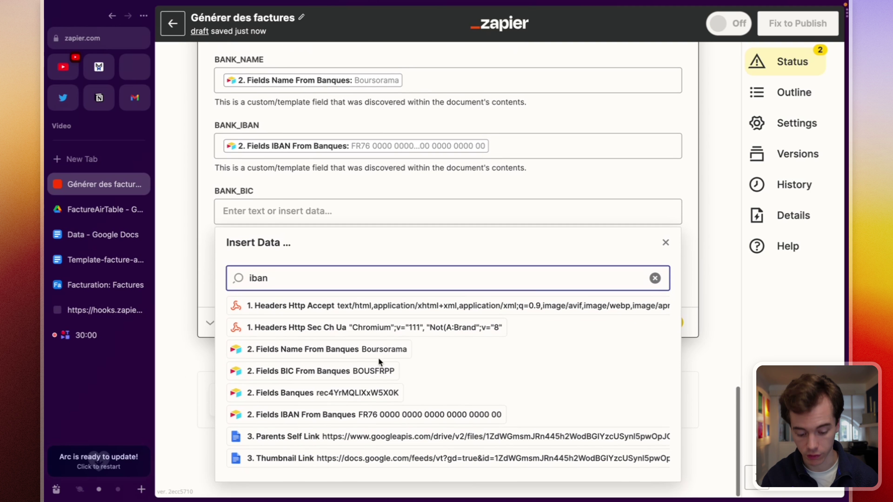
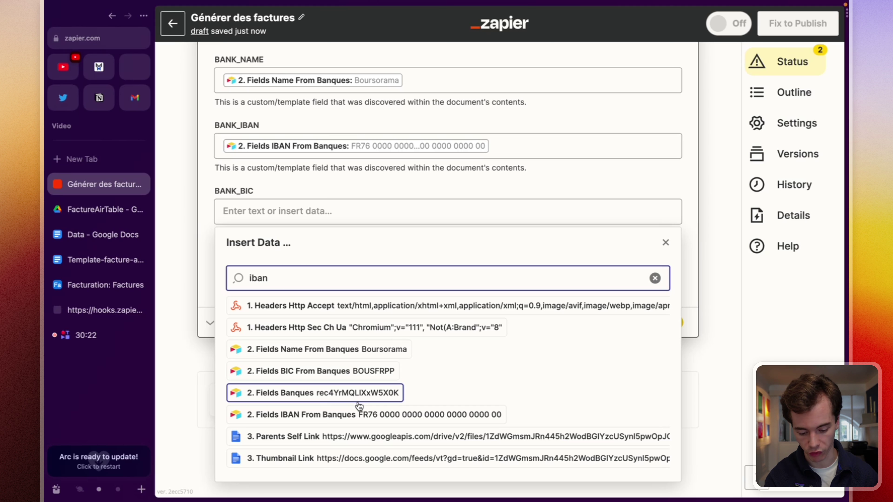
left_click(372, 378)
left_click(190, 223)
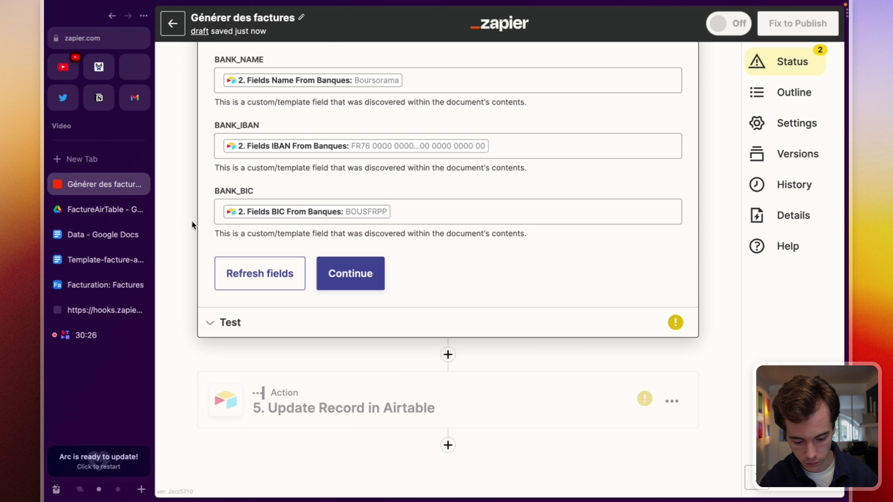
Step: Skip the test of the Create Document from Template action and continue to the Update Record in Airtable action
scroll(301, 197, "up", 15)
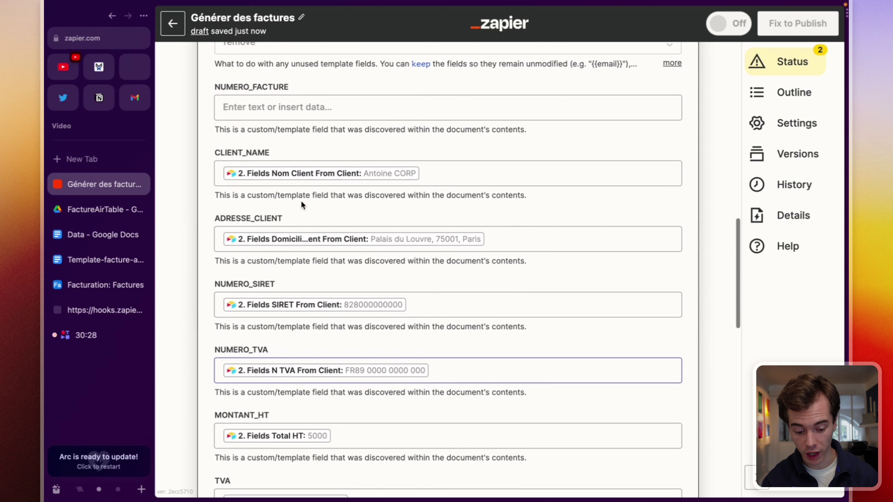
scroll(300, 201, "up", 3)
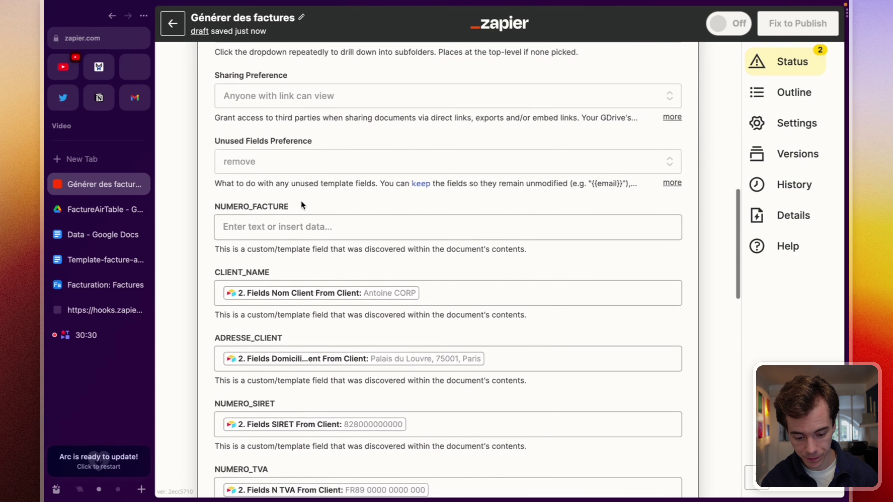
scroll(301, 202, "down", 18)
left_click(356, 263)
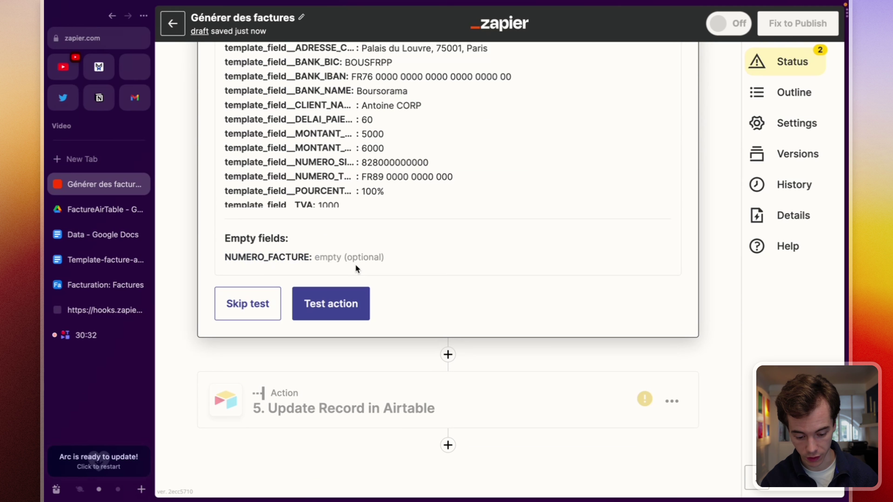
scroll(424, 241, "up", 4)
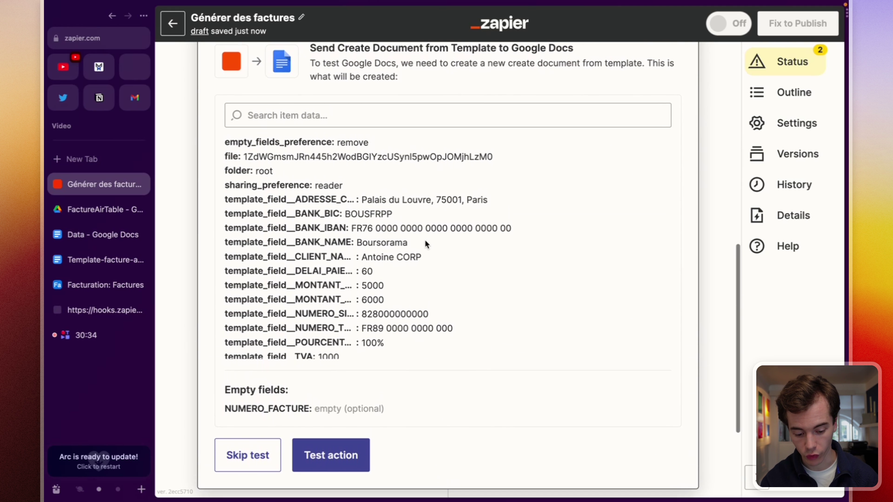
scroll(425, 239, "down", 1)
scroll(416, 297, "down", 3)
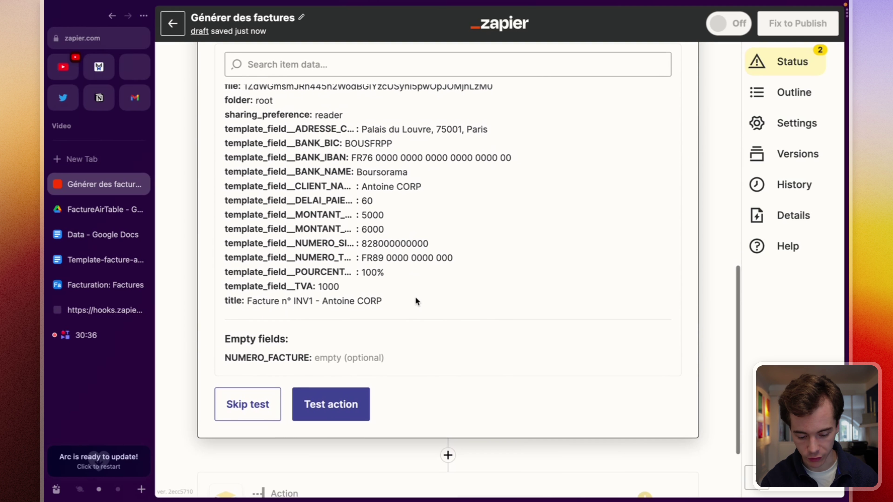
left_click(241, 406)
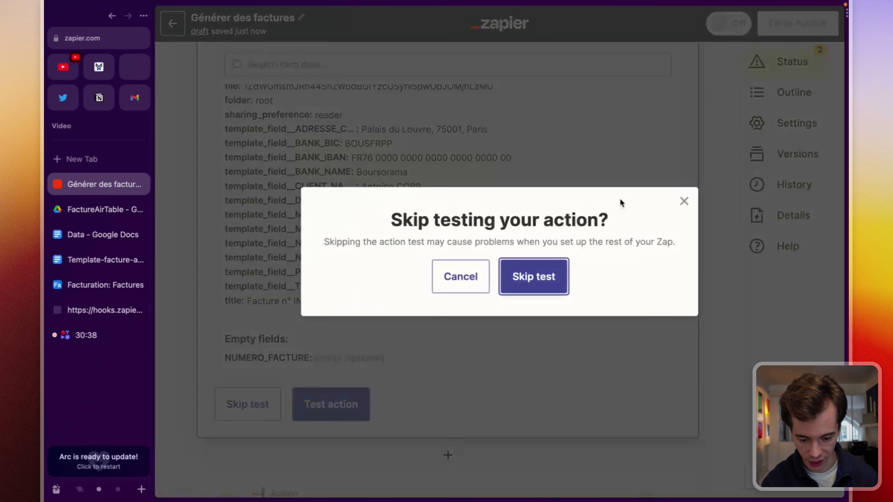
left_click(522, 277)
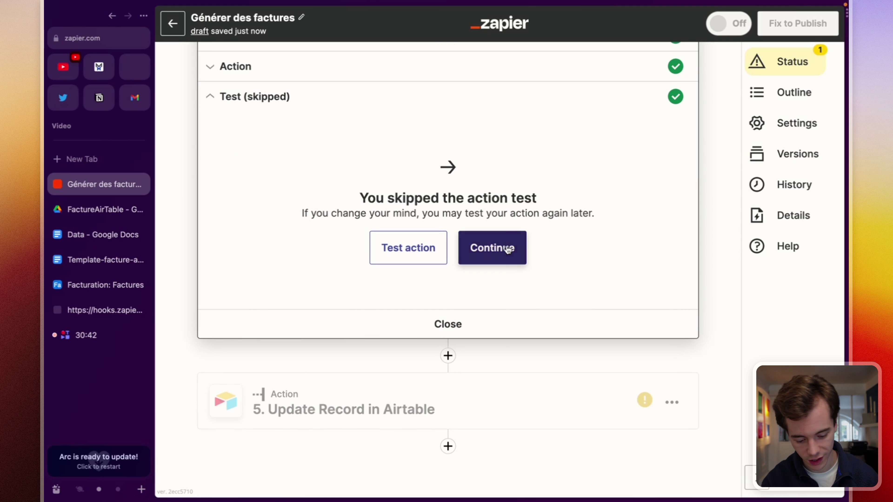
left_click(509, 249)
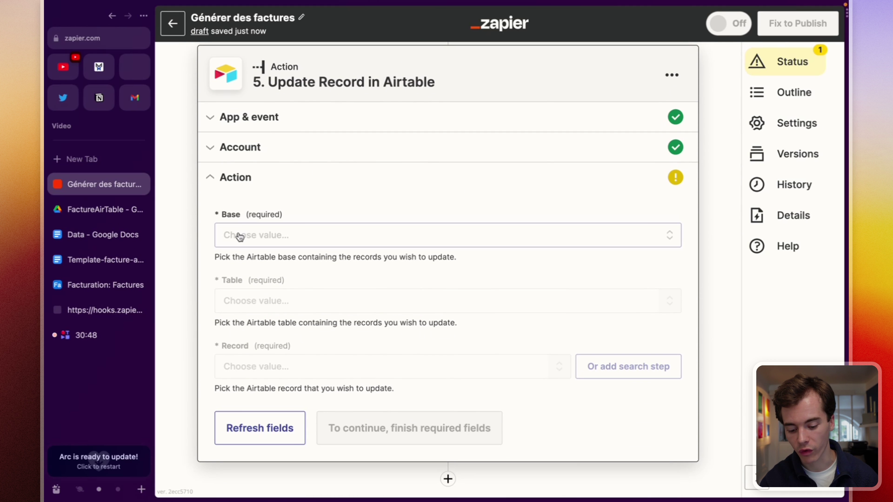
Step: Switch to the Airtable Facturation base and look over the Lien facture and Lien facture PDF columns of the Factures table
left_click(89, 286)
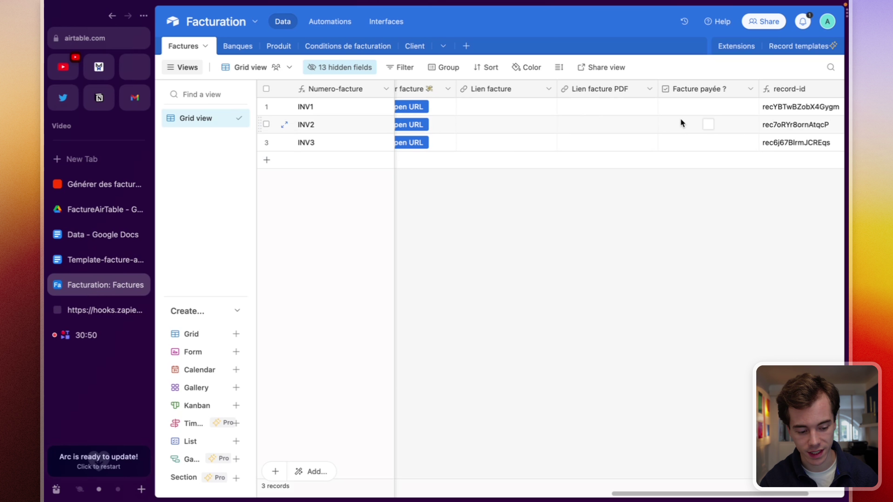
scroll(681, 122, "right", 2)
scroll(475, 109, "left", 6)
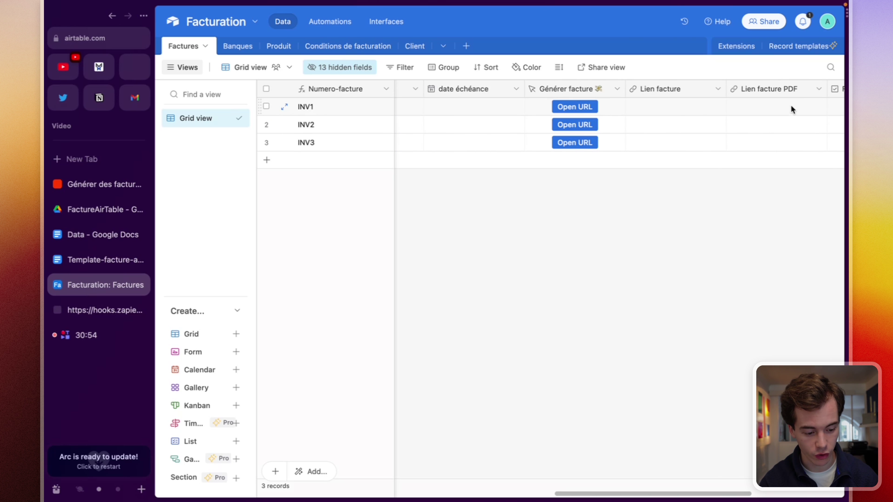
scroll(647, 153, "left", 3)
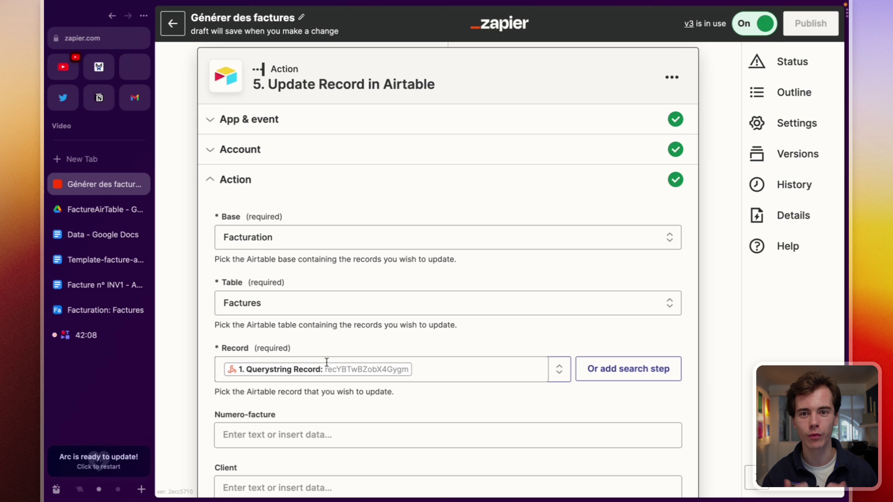
Step: Review the Update Record action's mappings, especially Record, Lien facture and Lien facture PDF, and continue to its test data
scroll(326, 362, "down", 4)
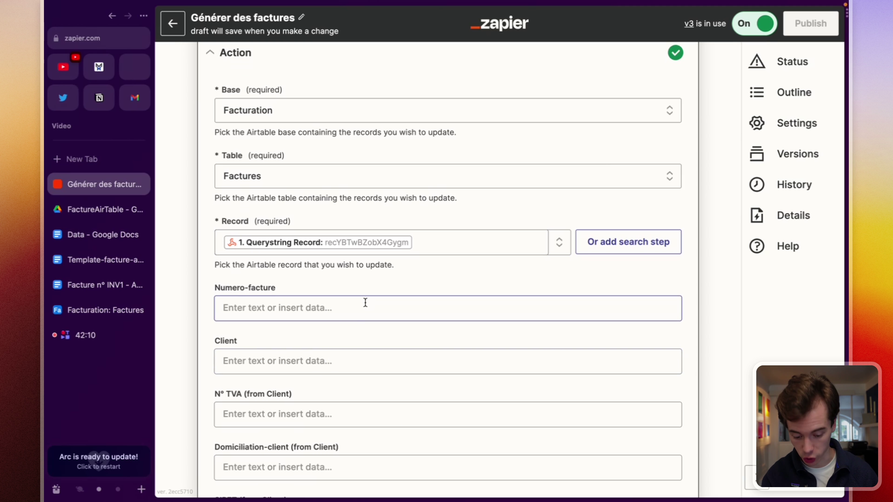
scroll(366, 302, "down", 2)
scroll(365, 302, "down", 4)
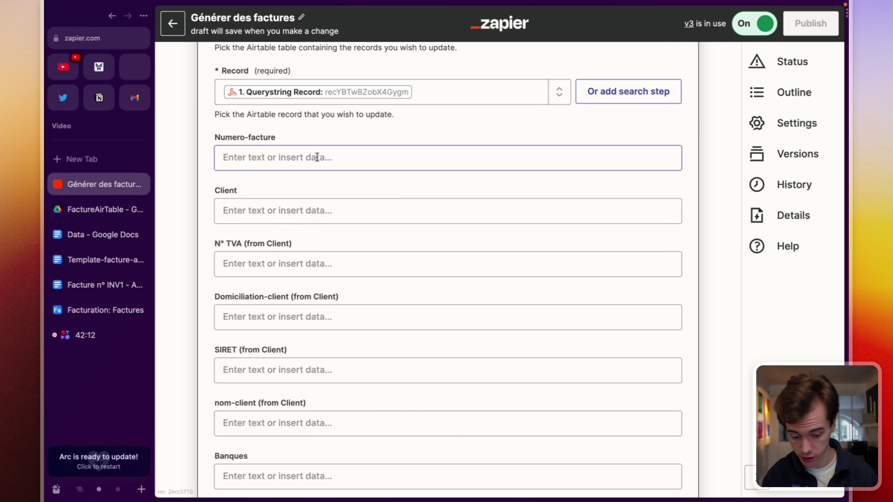
scroll(358, 249, "down", 20)
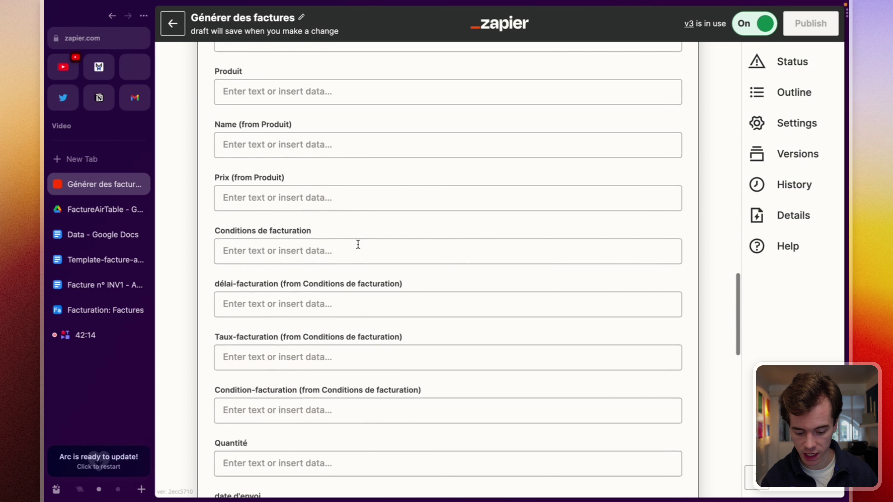
scroll(359, 244, "down", 13)
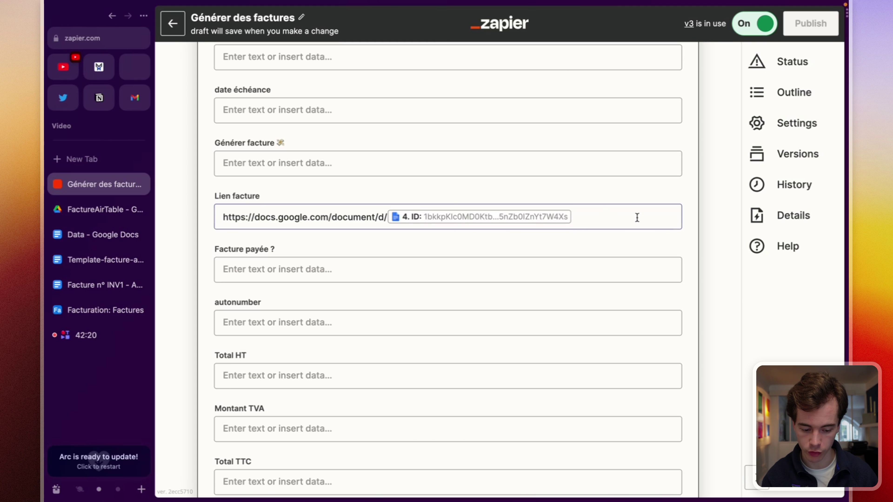
scroll(487, 271, "down", 6)
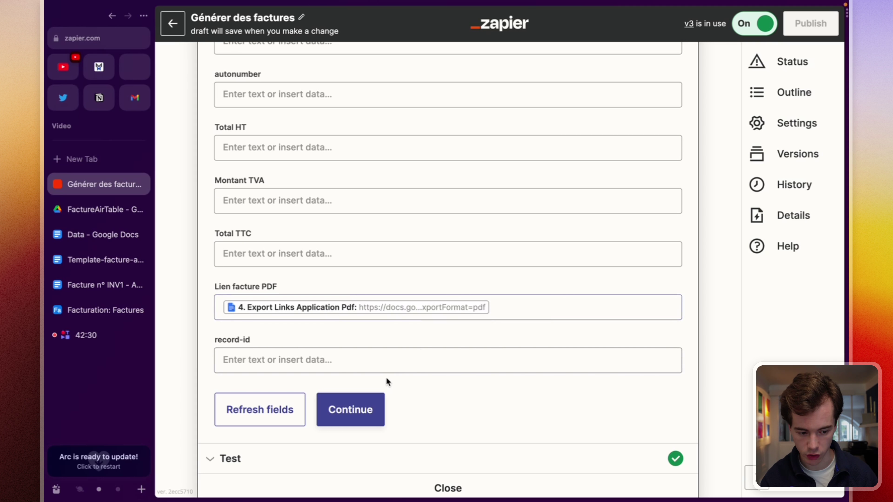
left_click(360, 410)
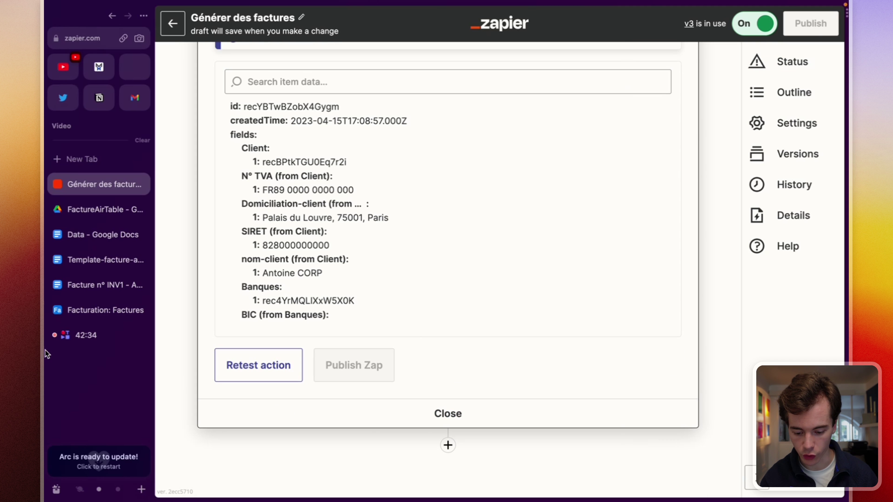
Step: Switch to the Airtable Facturation base and clear the Lien facture and Lien facture PDF cells of record INV1
left_click(88, 308)
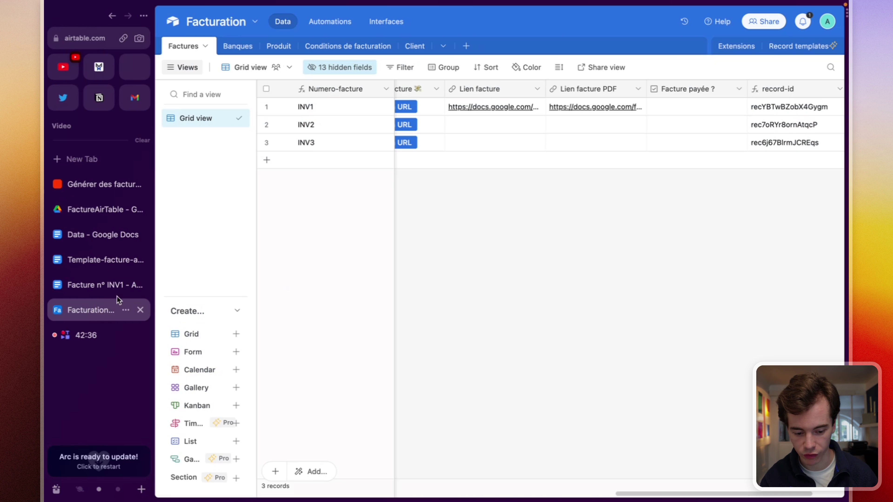
left_click(503, 110)
key("BackSpace")
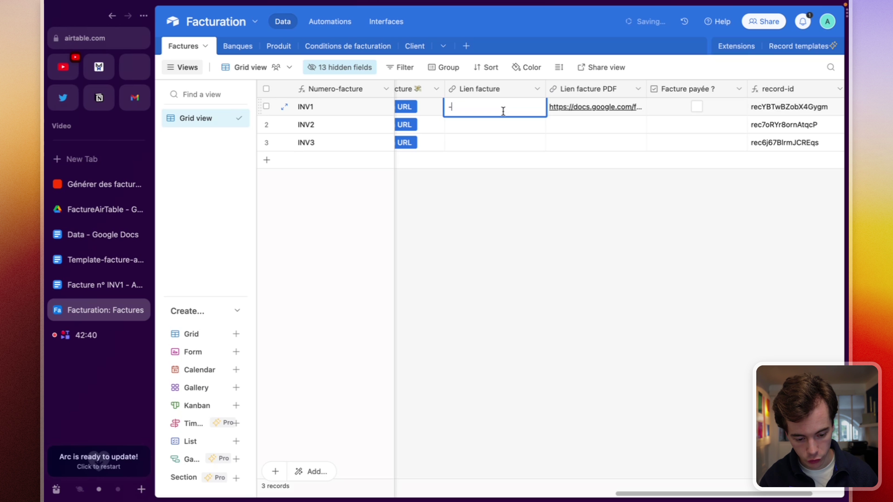
left_click(608, 122)
key("Up")
key("BackSpace")
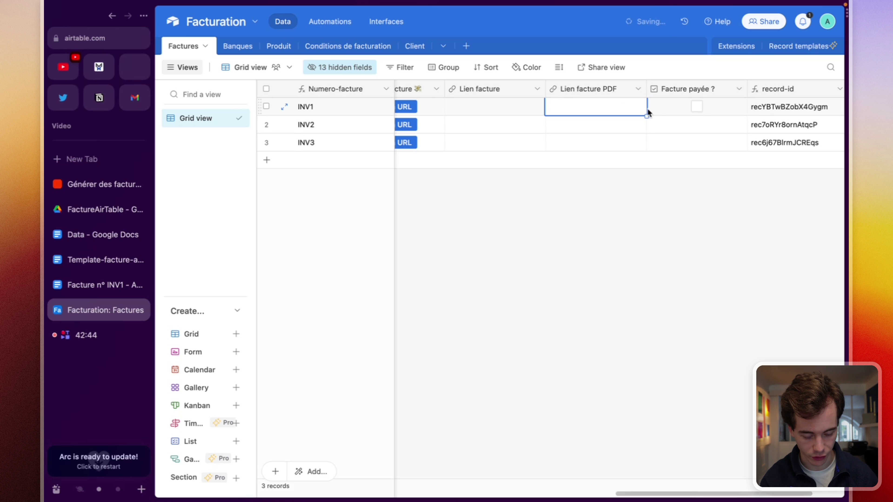
left_click(628, 124)
Step: Trigger the invoice generation webhook for record INV2 from the Générer facture column
scroll(594, 200, "left", 8)
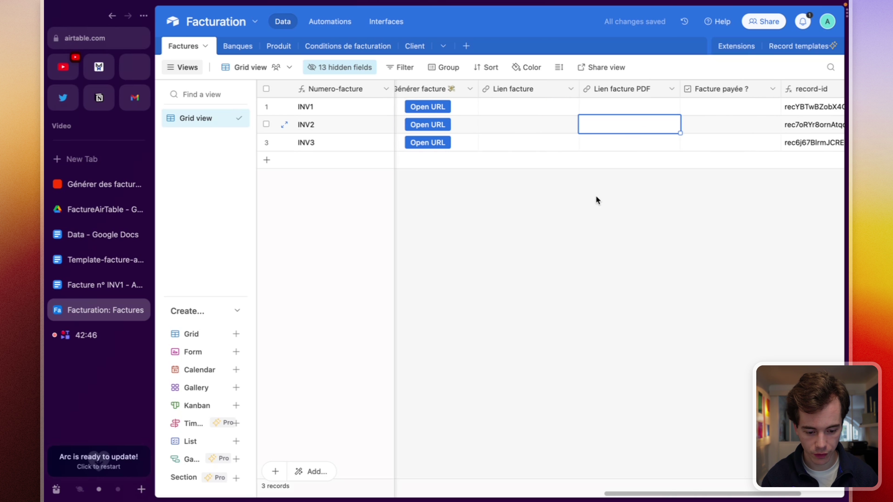
left_click(682, 123)
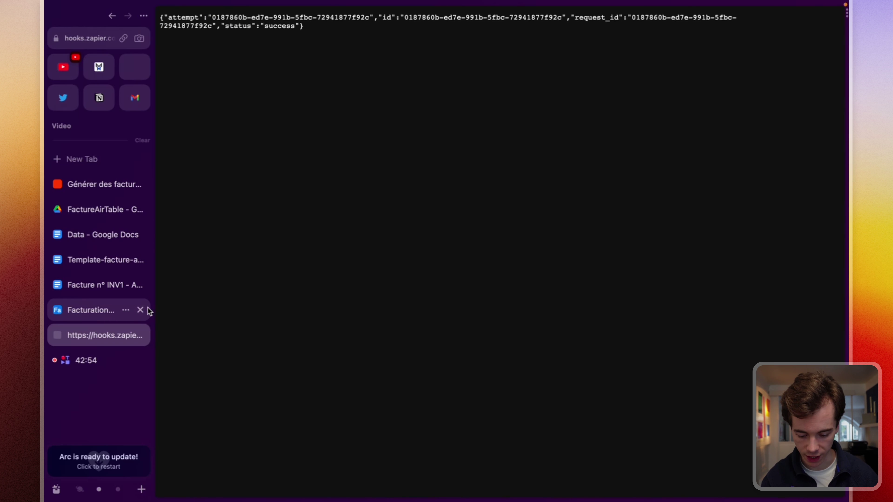
Step: Switch to the Airtable Facturation base, open the Google Docs invoice from record INV1's Lien facture link and look it over
left_click(105, 311)
scroll(650, 210, "right", 8)
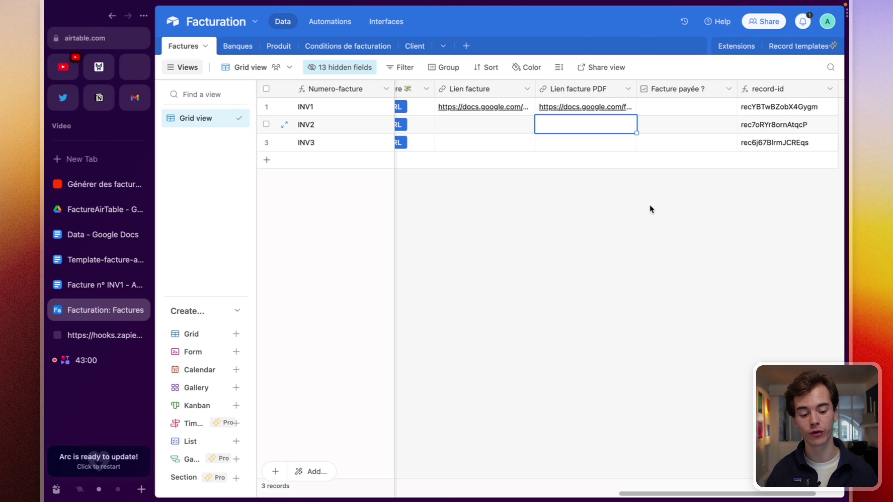
left_click(452, 106)
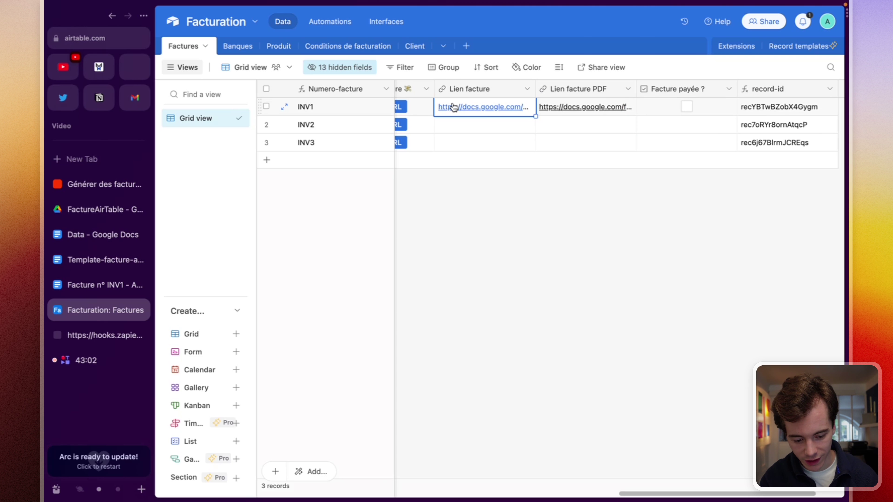
left_click(452, 107)
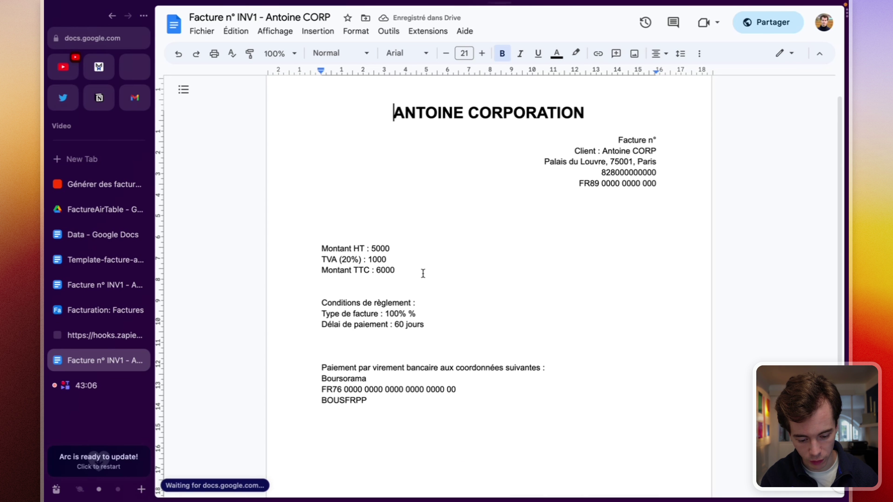
scroll(423, 273, "down", 1)
Step: Download the PDF invoice from record INV1's Lien facture PDF link and preview the downloaded file
left_click(97, 305)
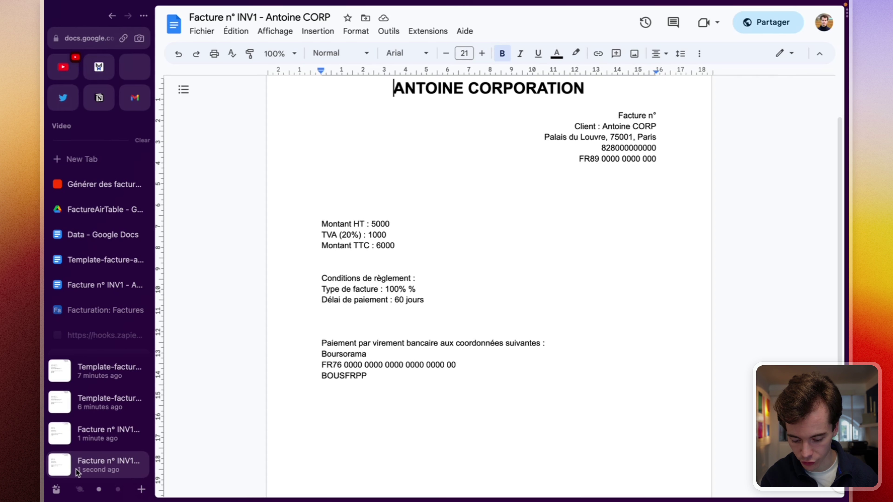
left_click(96, 459)
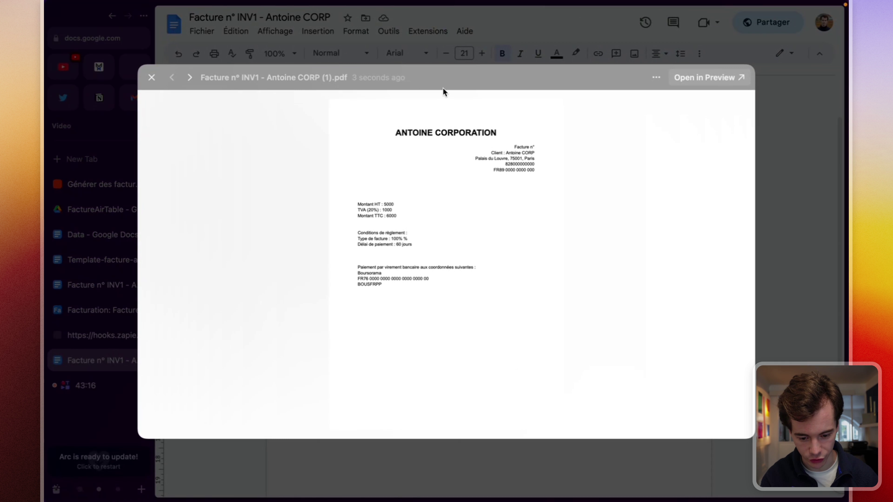
left_click(794, 96)
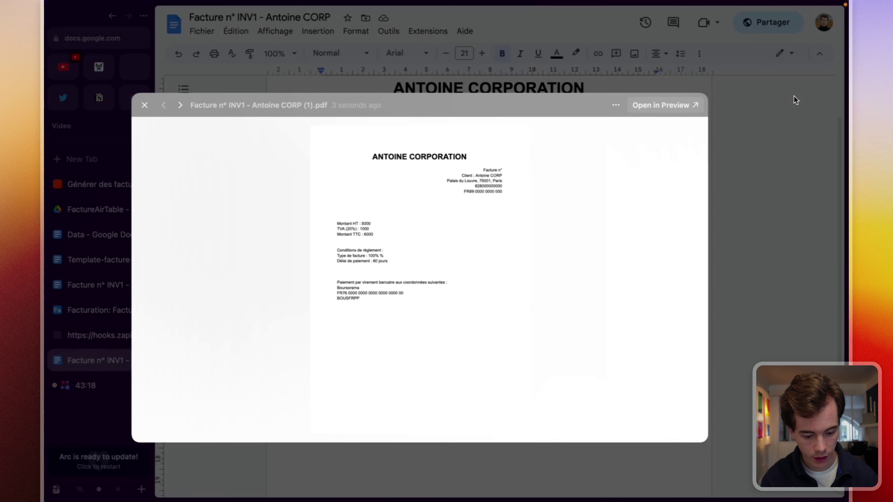
Step: Return to the Airtable Facturation base and look over the Factures table's columns from Client to record-id
left_click(79, 310)
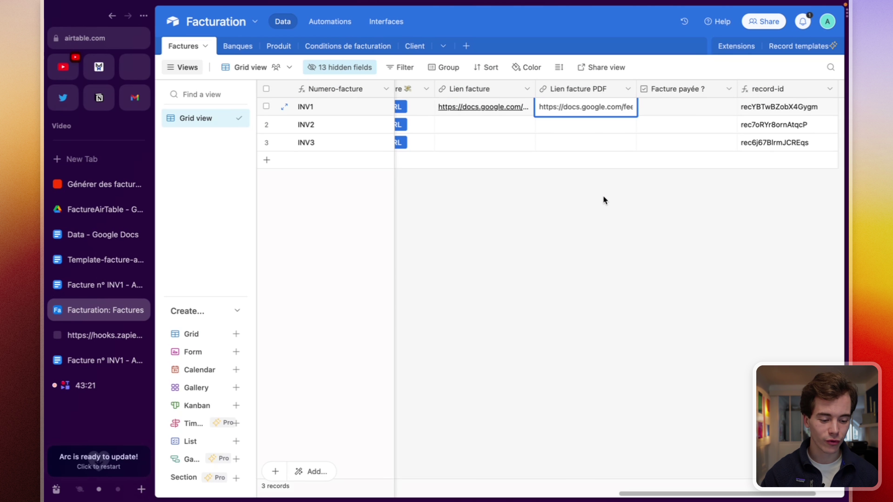
scroll(603, 197, "left", 10)
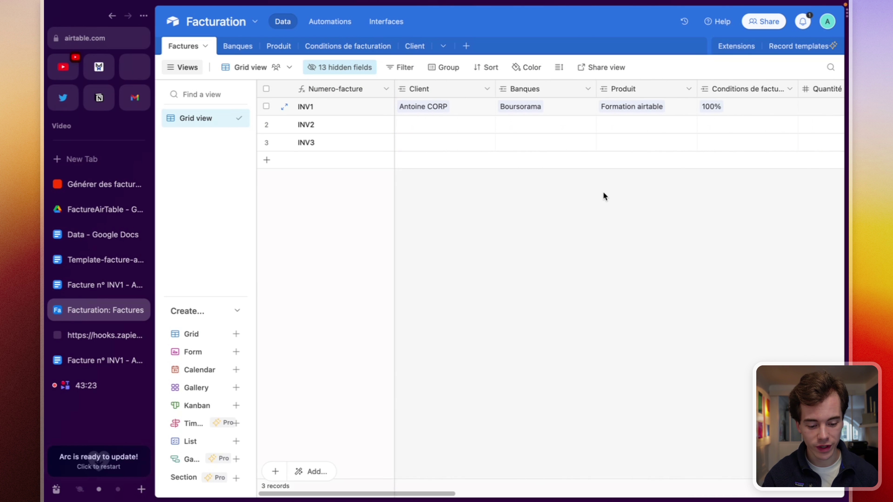
scroll(604, 196, "right", 10)
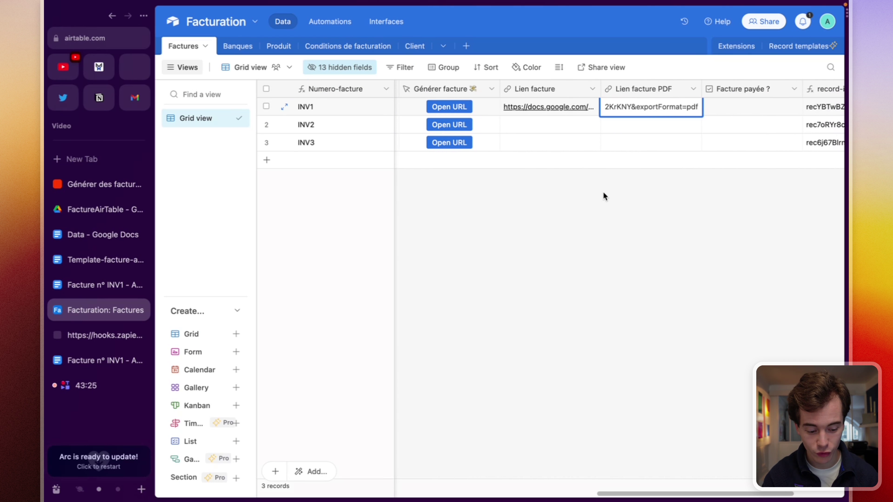
scroll(603, 193, "left", 10)
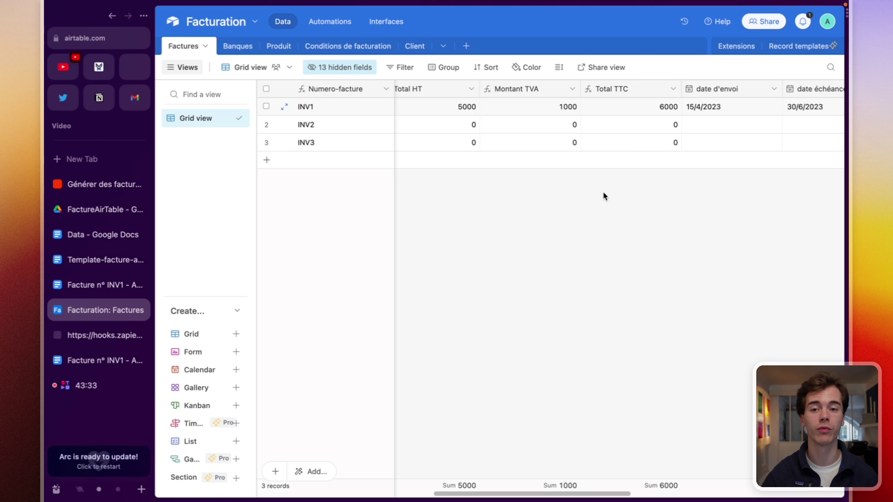
scroll(603, 193, "right", 10)
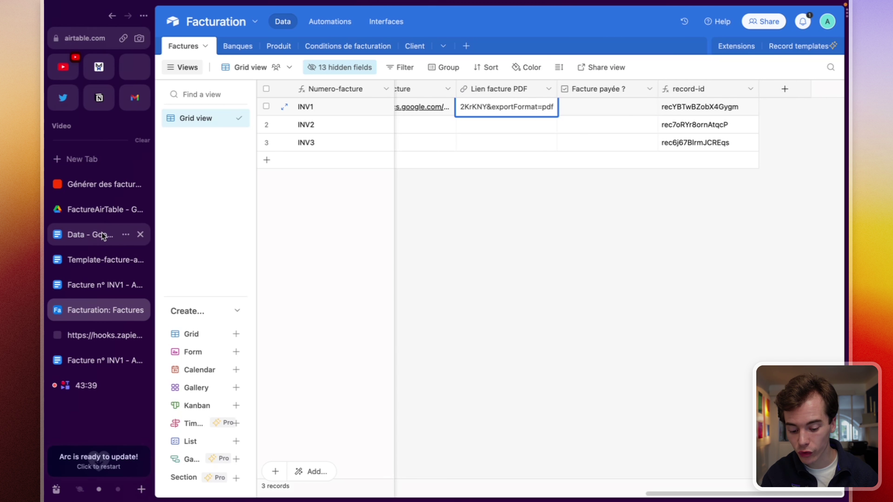
Step: Switch to the Data Google Doc and read the Aller plus loin list, especially the new-client form item
left_click(100, 240)
scroll(427, 243, "down", 2)
scroll(427, 240, "up", 1)
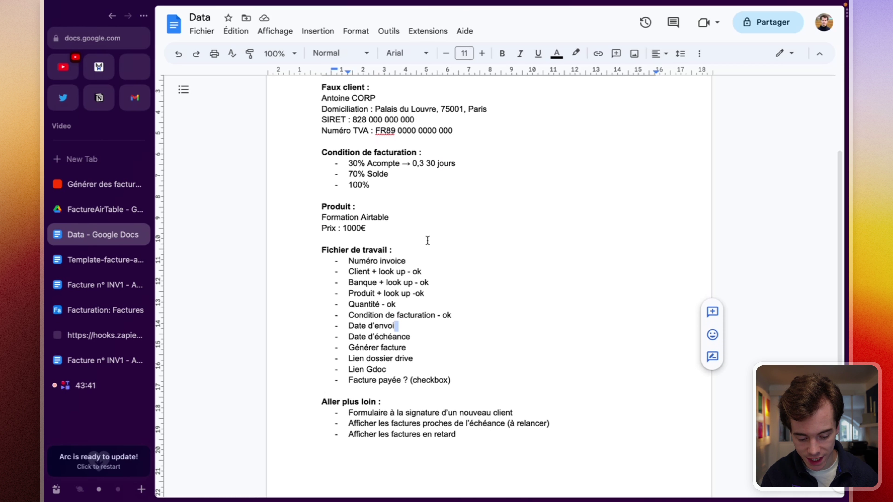
left_click(493, 412)
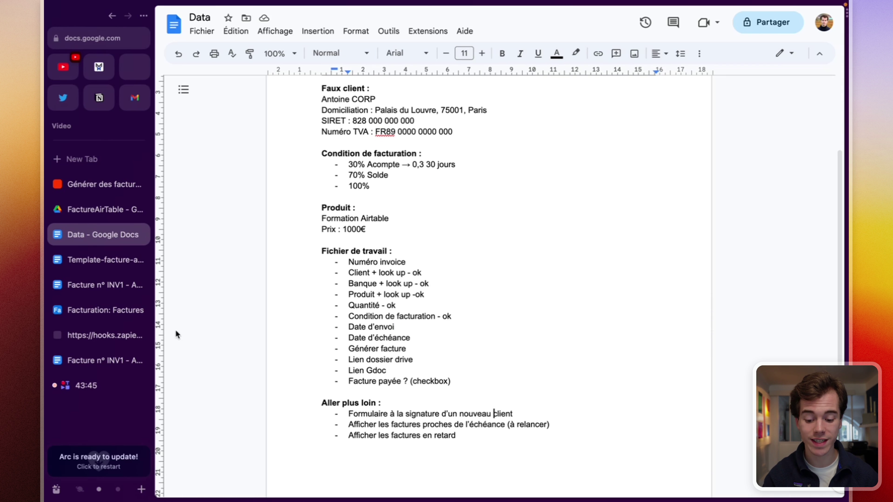
Step: Create a collaborative form view named Formulaire nouveau client for the Client table in the Airtable Facturation base
left_click(92, 312)
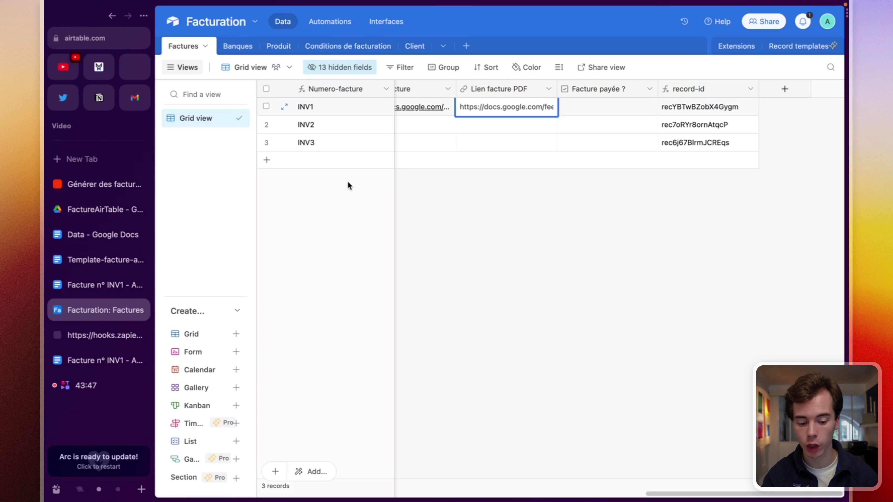
left_click(417, 48)
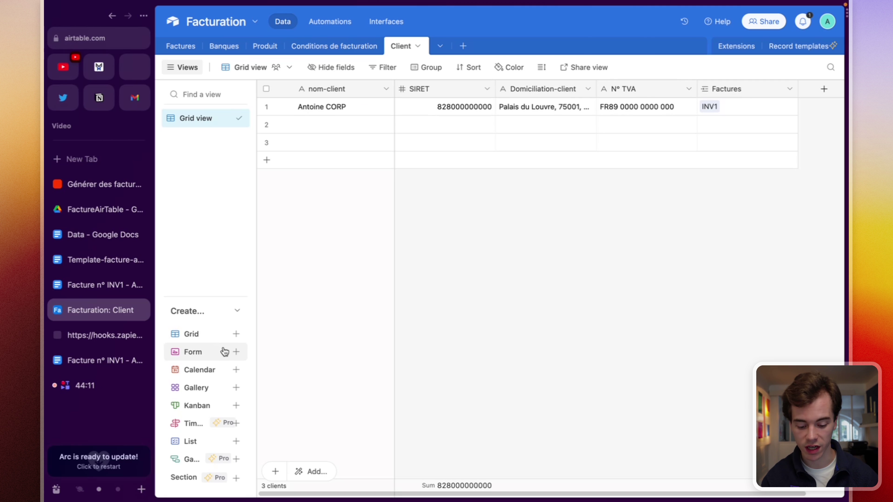
mouse_move(224, 352)
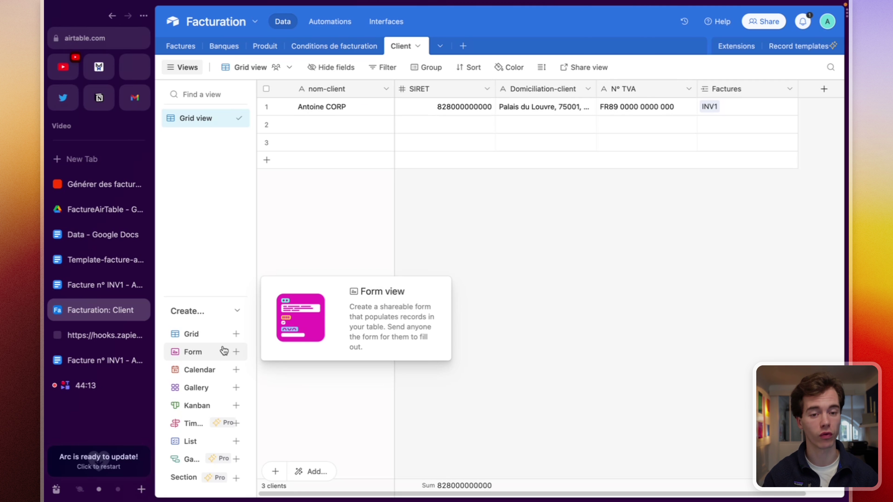
left_click(224, 352)
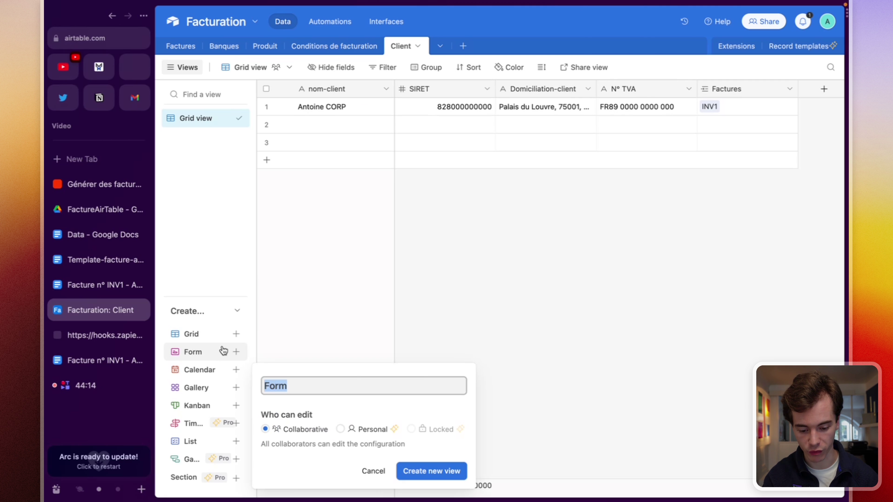
left_click(378, 388)
type("ulaire n")
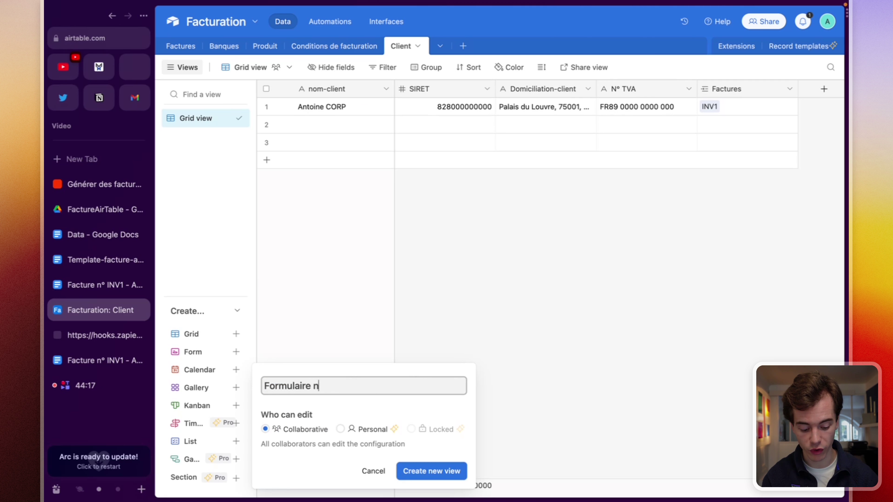
type("ouveau client")
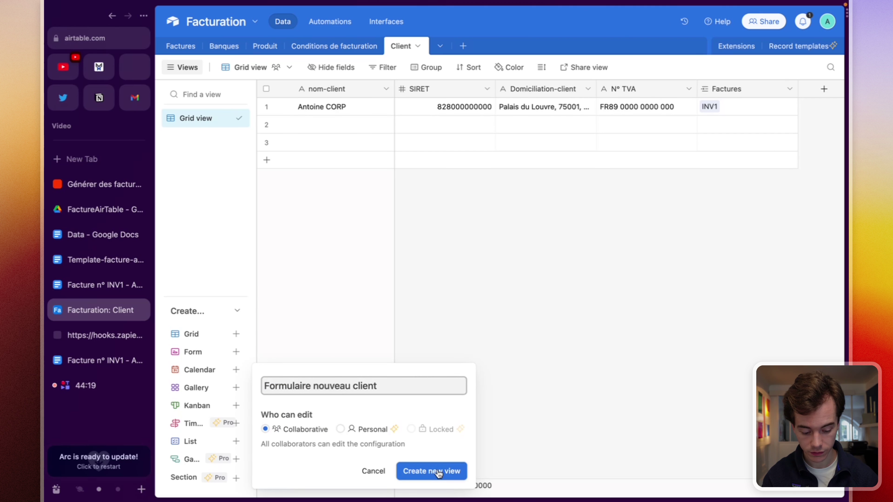
left_click(439, 472)
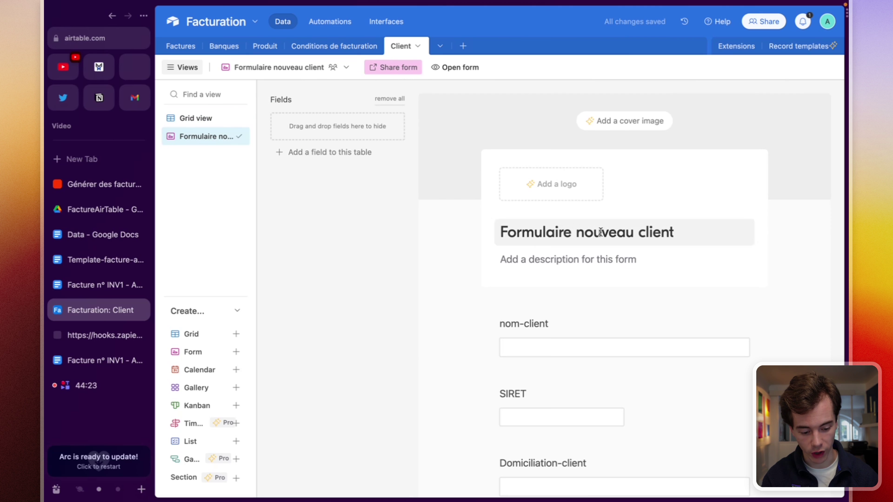
Step: Look over the fields of Formulaire nouveau client, share the form via a private link and open that link
scroll(600, 233, "down", 4)
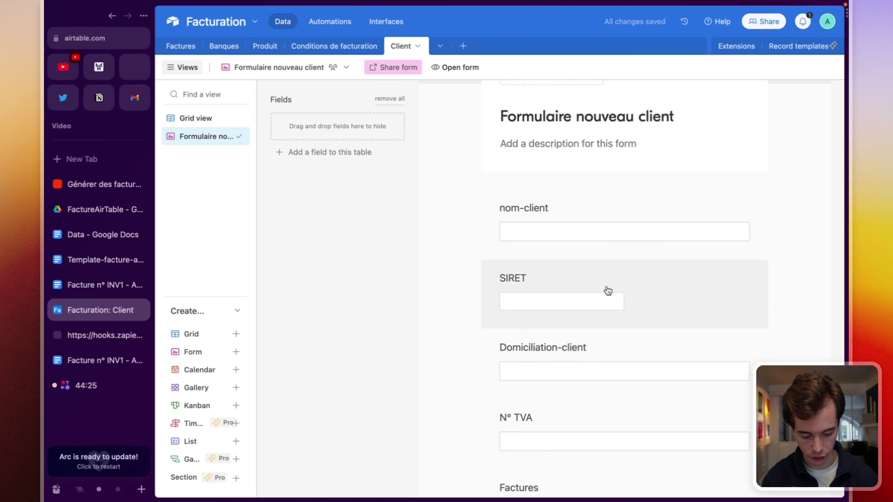
scroll(604, 355, "down", 10)
scroll(604, 359, "up", 15)
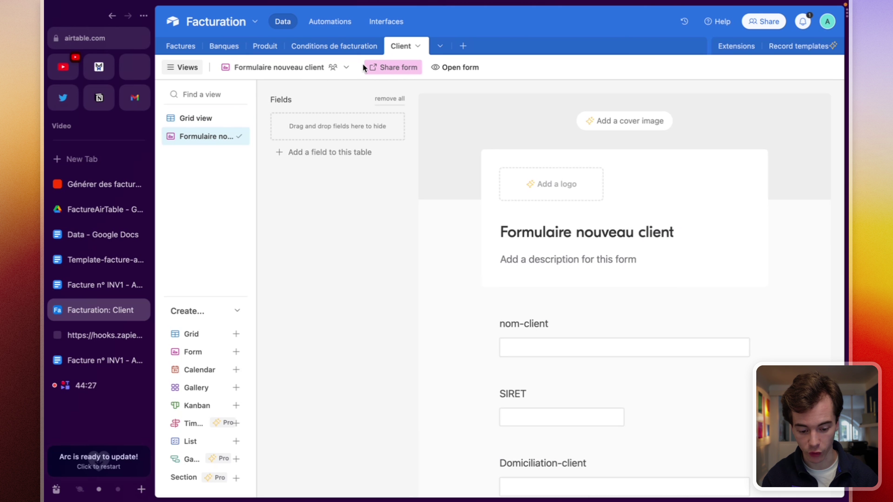
left_click(378, 67)
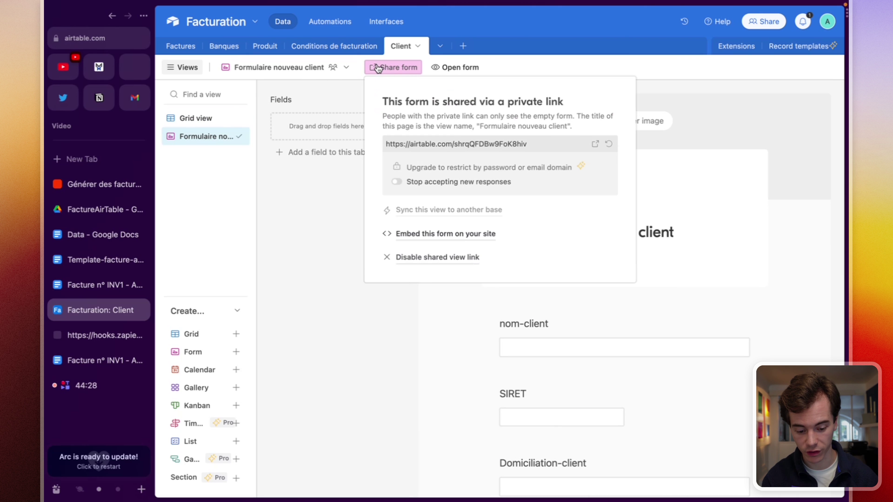
left_click(595, 144)
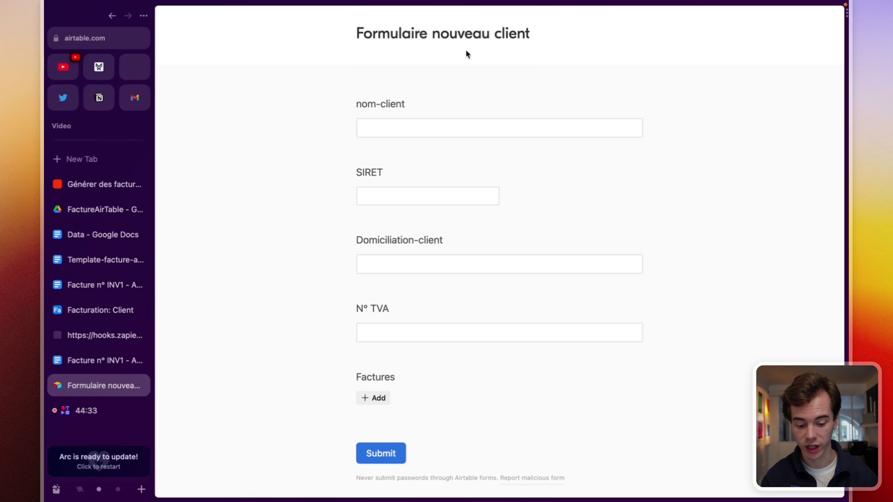
left_click(398, 131)
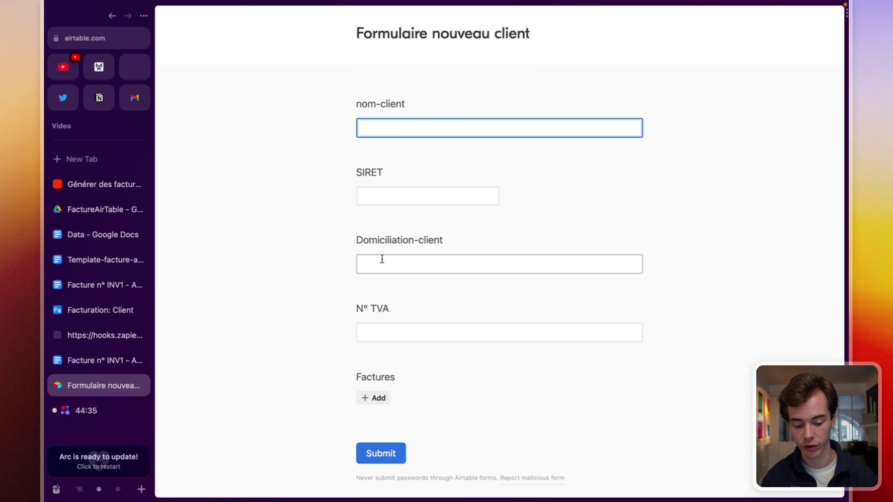
left_click(381, 196)
left_click(396, 262)
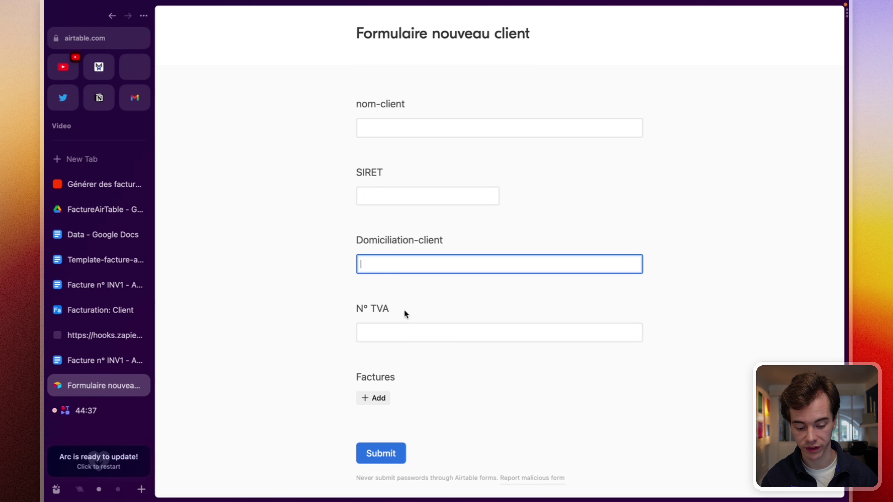
left_click(400, 327)
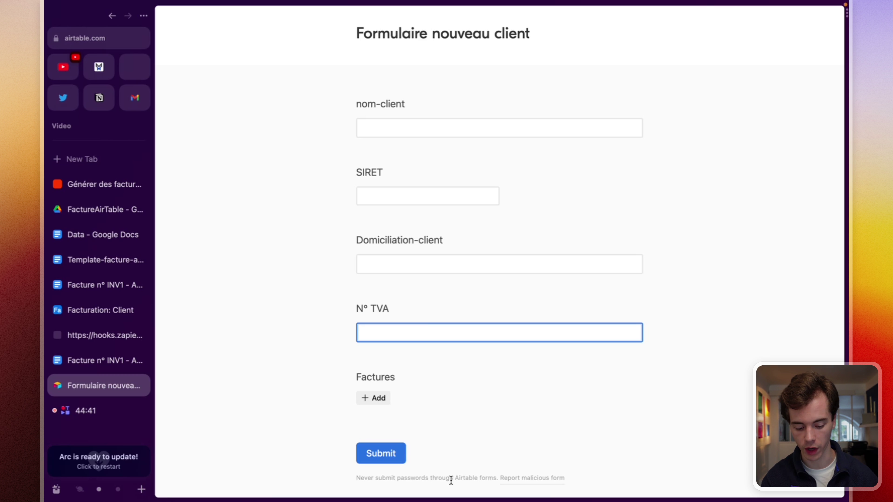
Step: Fill in the form with client name Antoine Corp 2, a test SIRET number, the client's address and a VAT number, and submit it
left_click(380, 130)
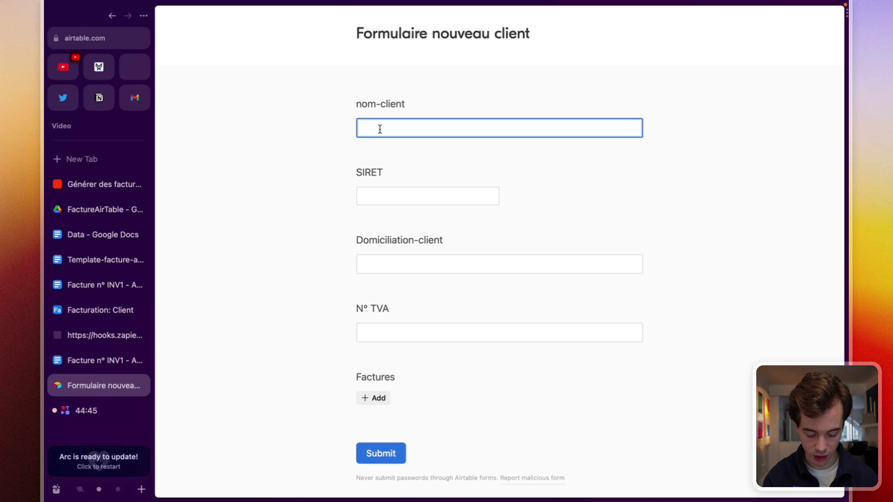
type("Antoine Corp 2")
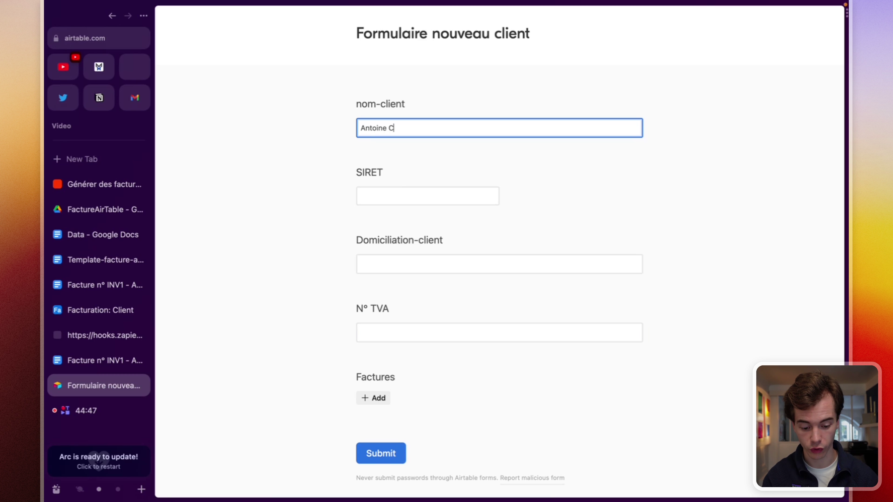
key("Tab")
type("123")
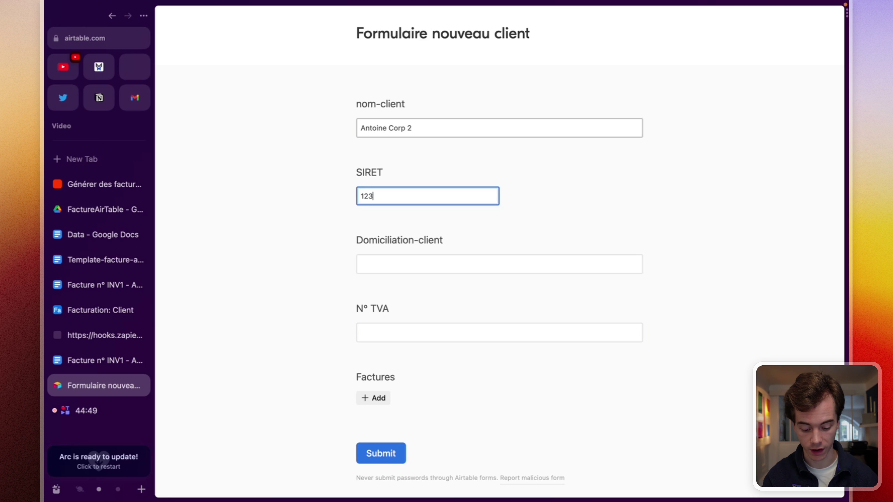
type("4")
key("Tab")
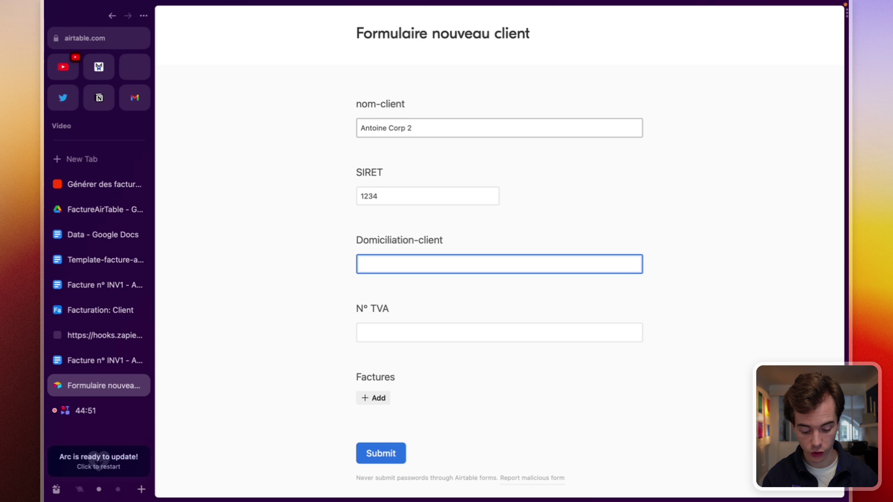
type("Allée du parc")
key("Tab")
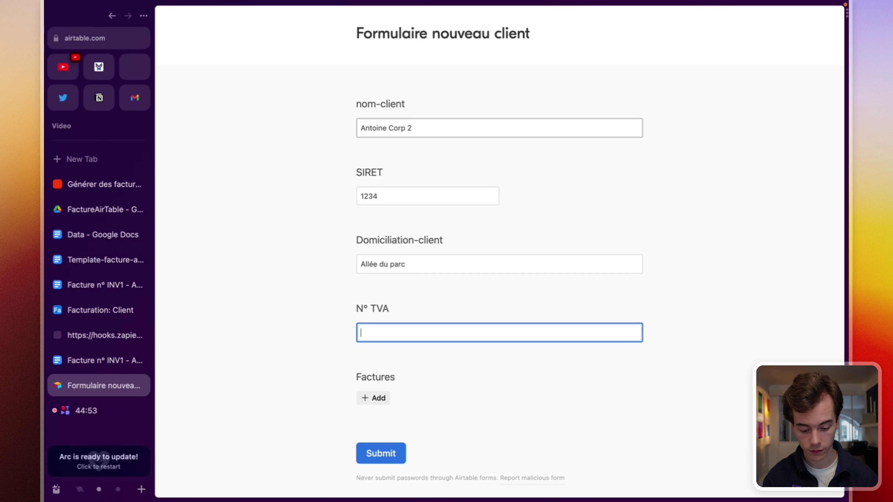
type("TVA1234")
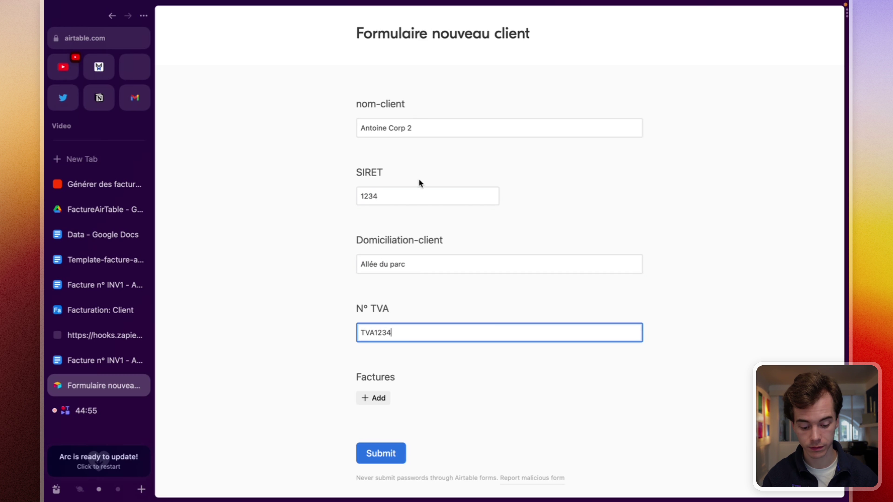
left_click(381, 453)
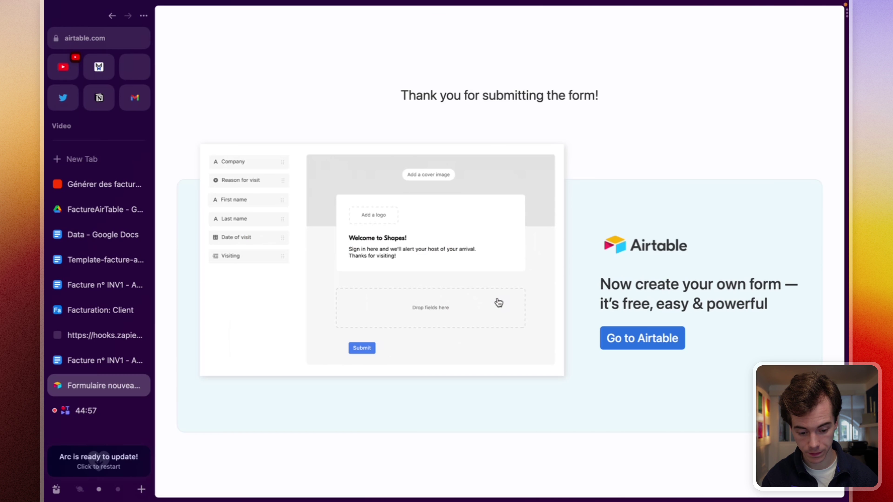
Step: Check the submitted client record in the Client table's grid, then reread the Aller plus loin list in the Data Google Doc
left_click(92, 315)
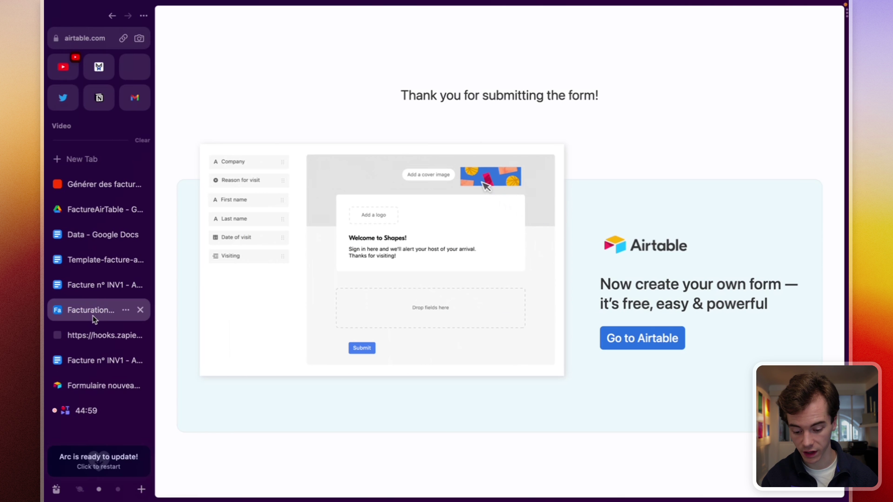
left_click(207, 118)
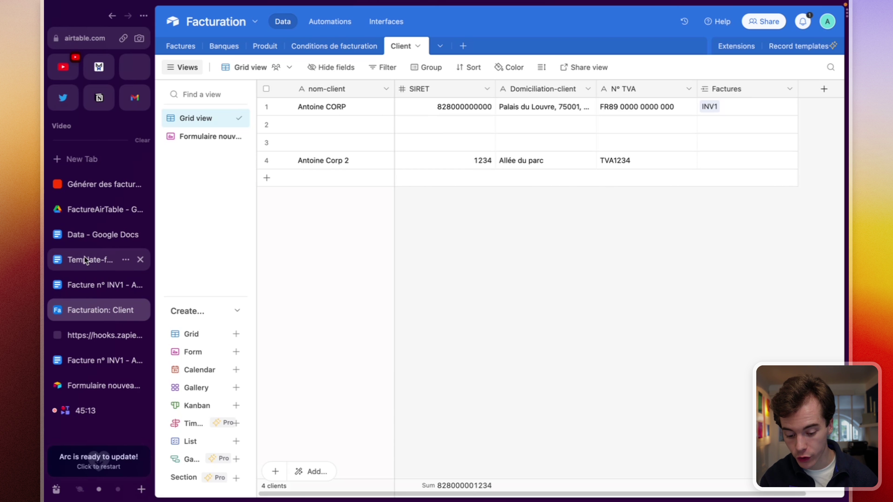
left_click(99, 238)
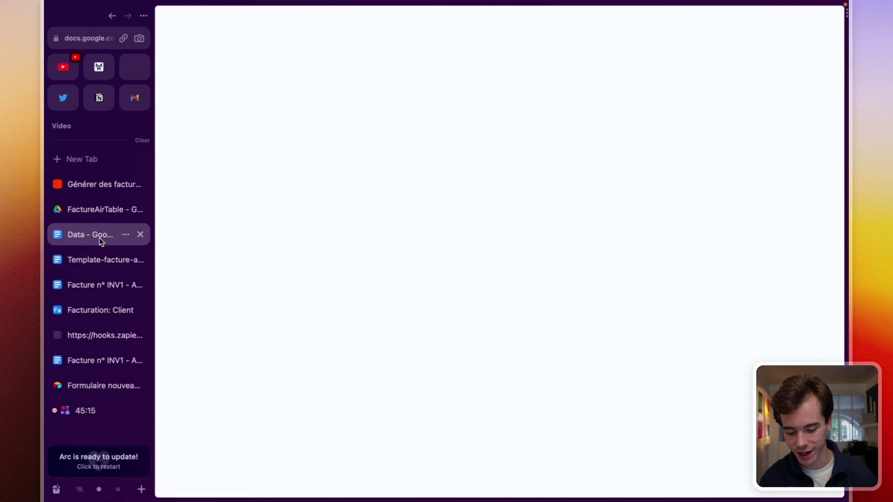
scroll(523, 315, "down", 1)
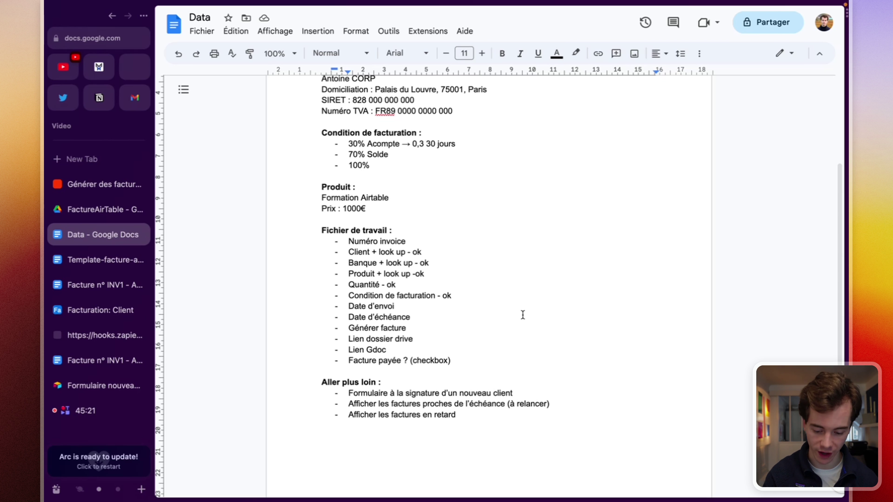
Step: Return to the Facturation base in Airtable and rename the Factures table's grid view to Document de travail
left_click(100, 310)
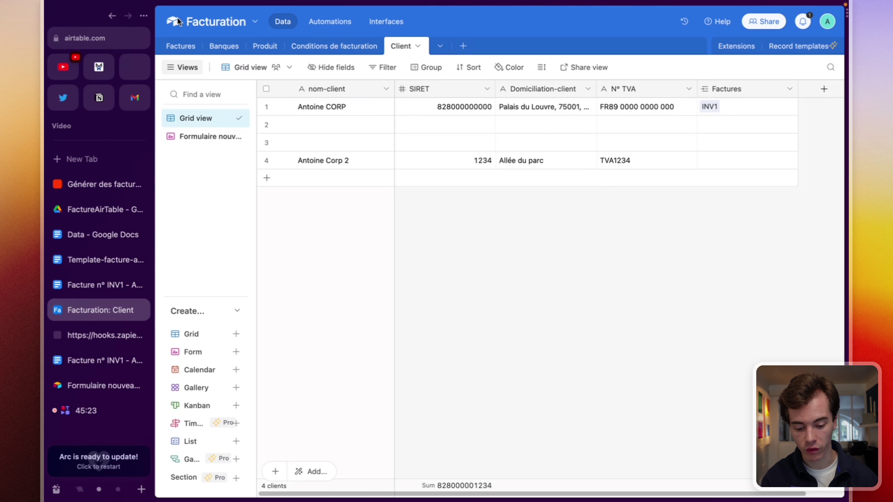
left_click(181, 46)
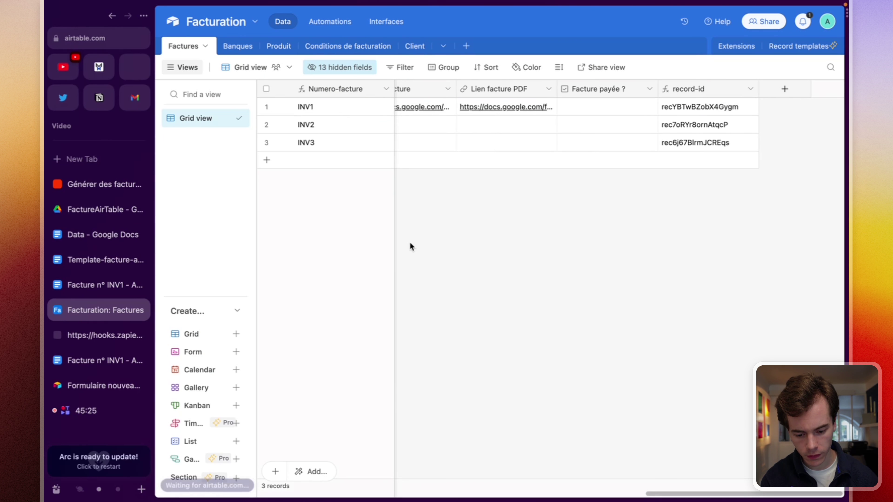
double_click(188, 122)
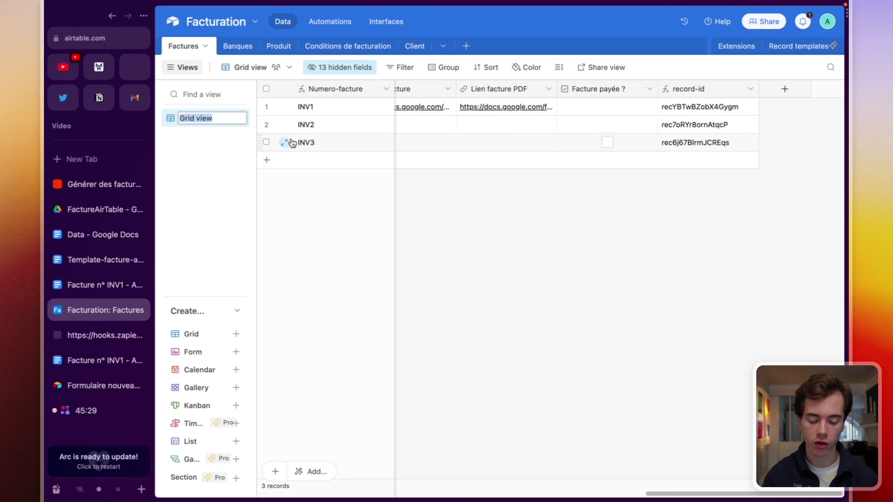
type("Docu")
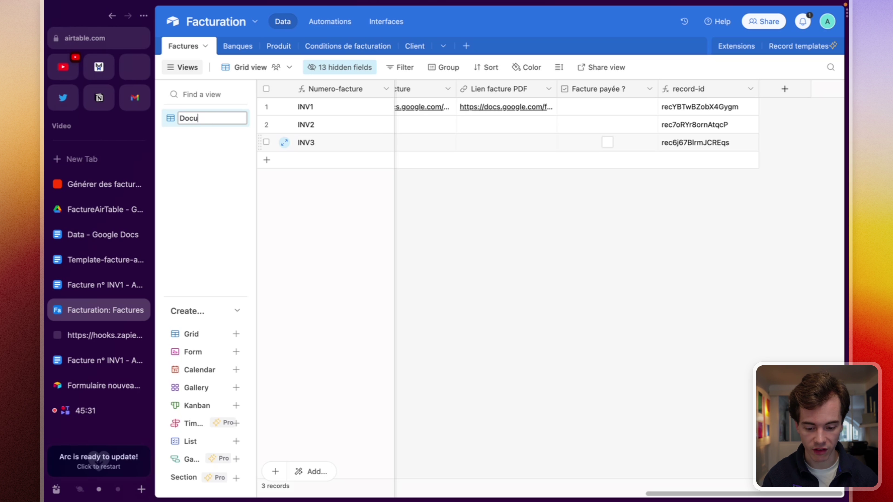
type("ment de travail")
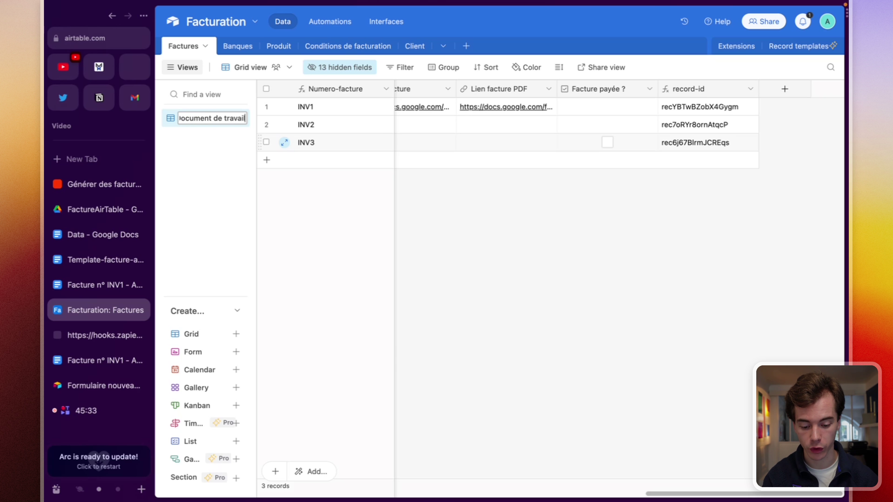
key("Return")
Step: Create a collaborative grid view named Relances for the Factures table
left_click(227, 335)
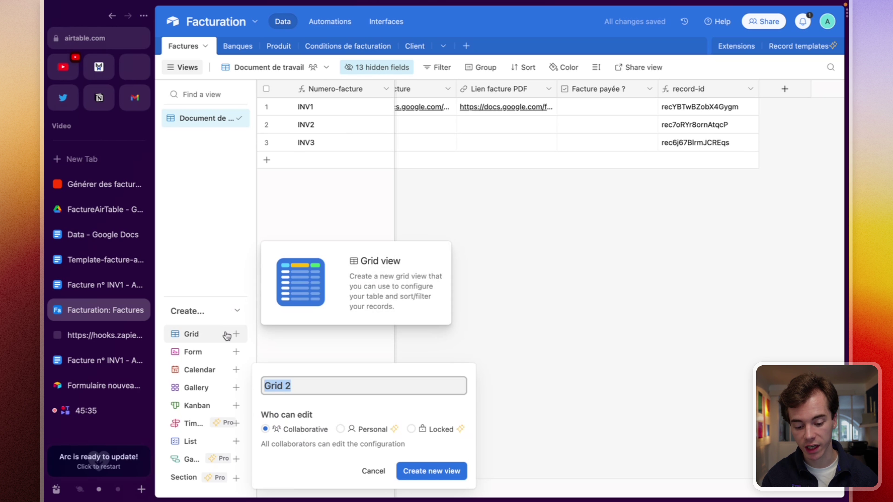
type("Relances")
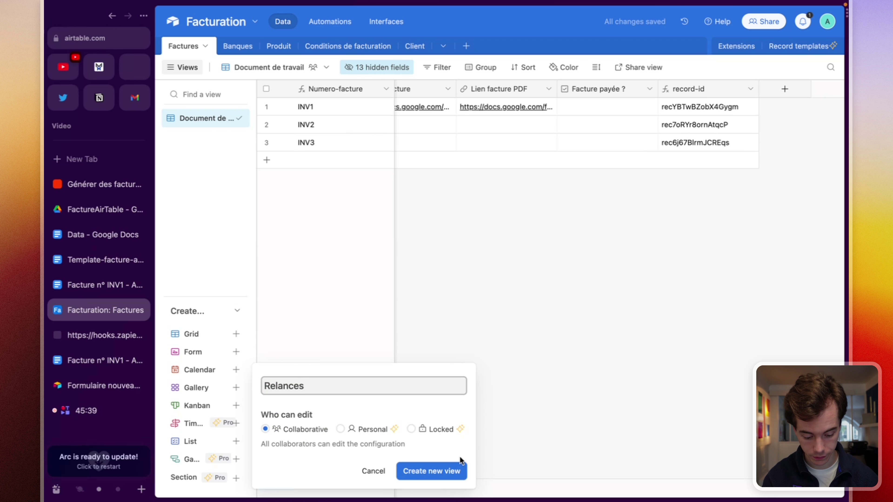
left_click(459, 468)
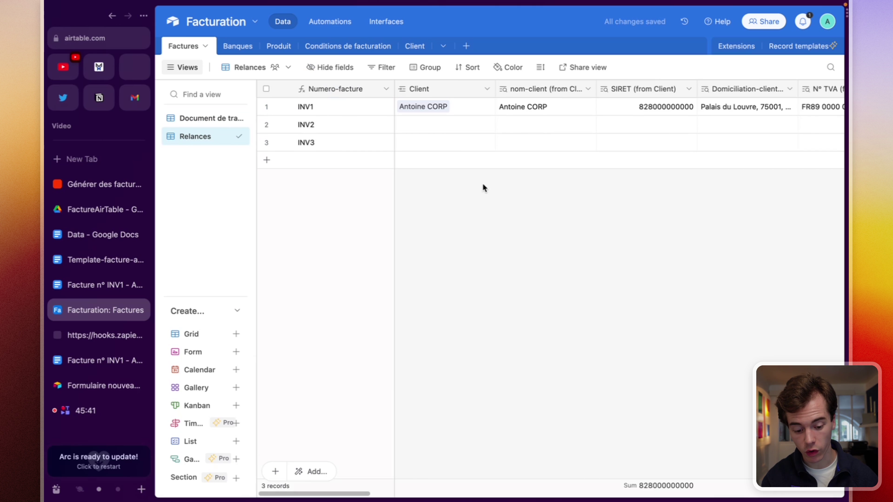
Step: Group the records of the Relances view by the Facture payée ? field
scroll(483, 185, "right", 15)
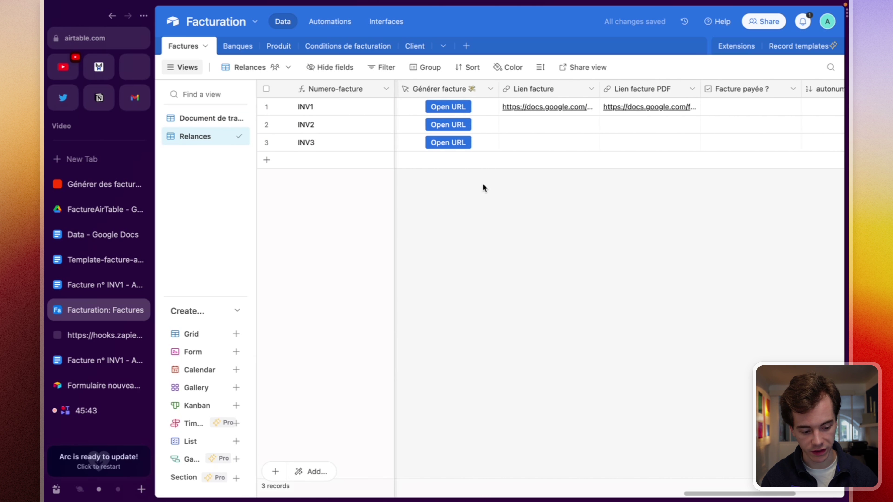
scroll(483, 188, "right", 5)
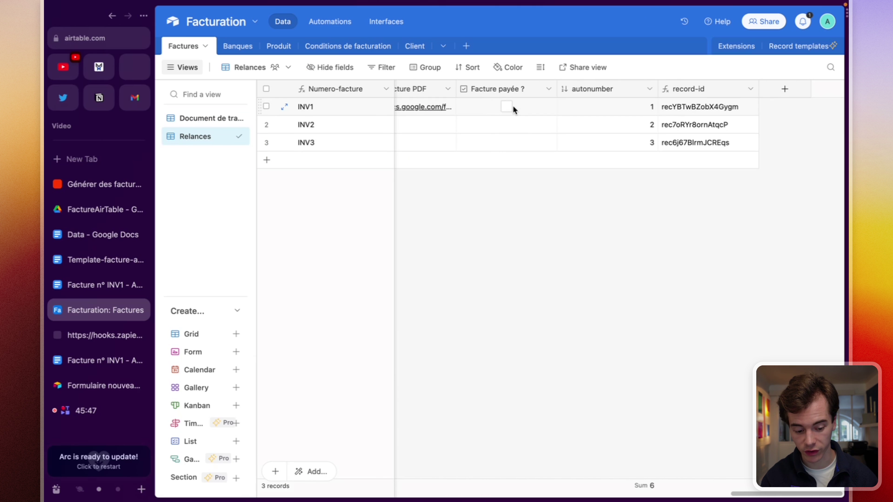
left_click(414, 69)
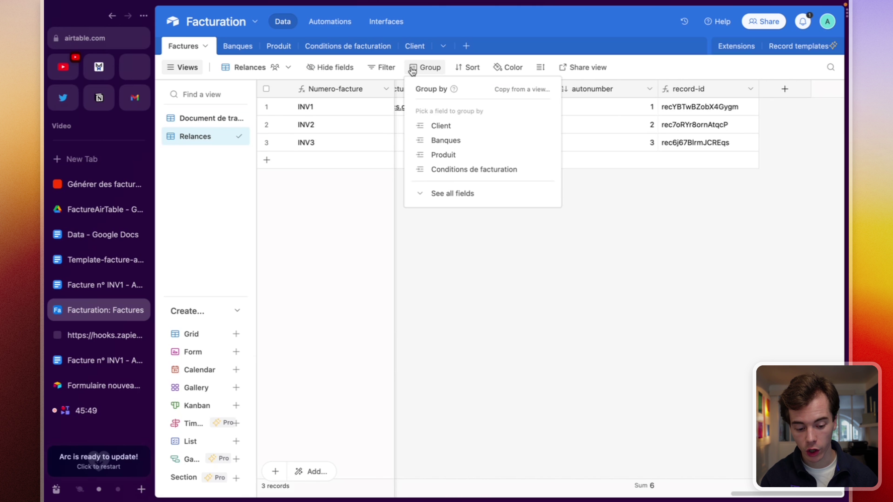
left_click(454, 194)
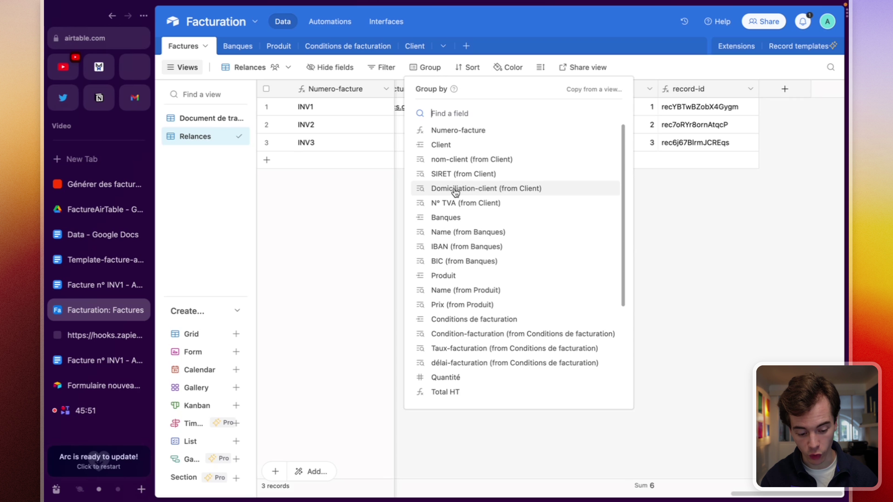
scroll(484, 303, "down", 5)
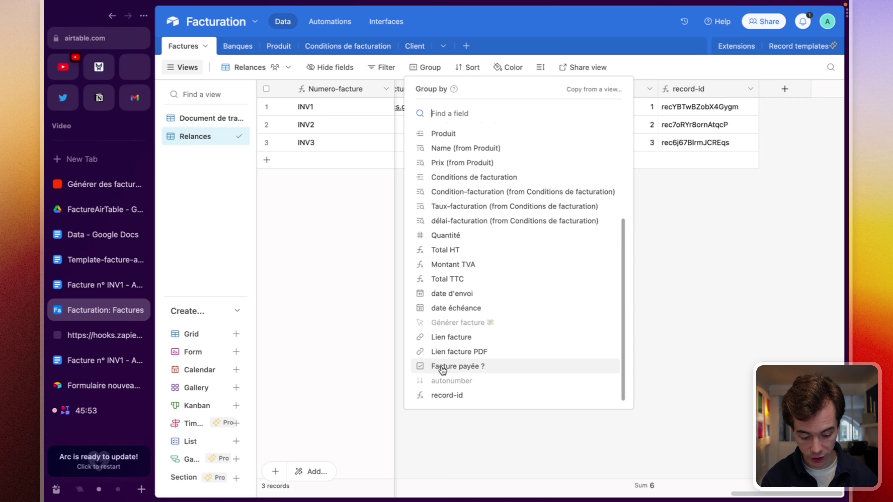
left_click(442, 368)
left_click(614, 303)
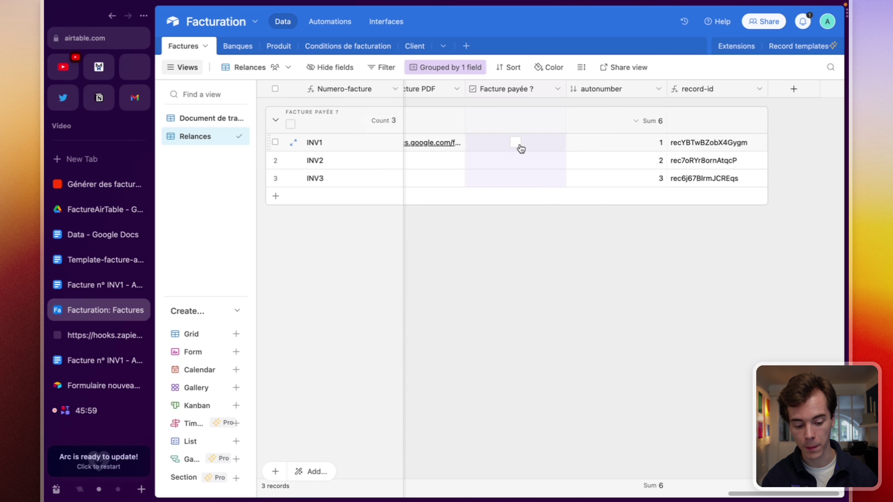
Step: Mark invoice INV1 as paid, then collapse and re-expand the group of paid invoices
left_click(517, 143)
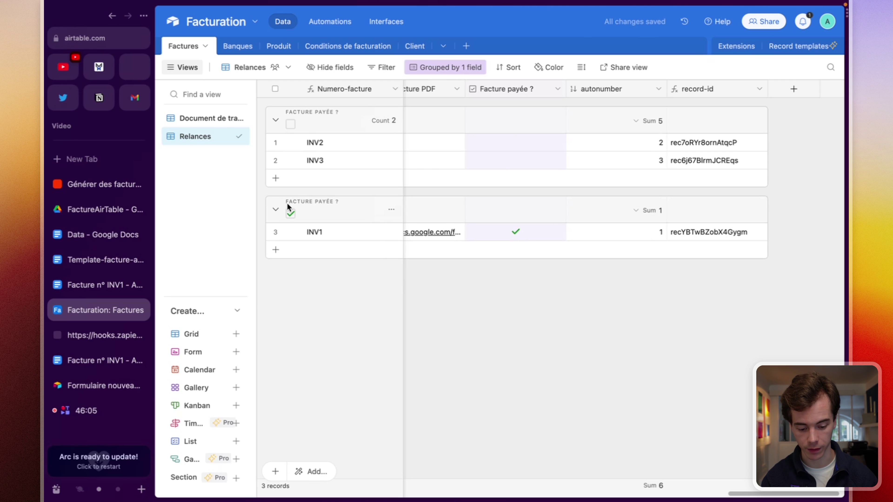
left_click(275, 209)
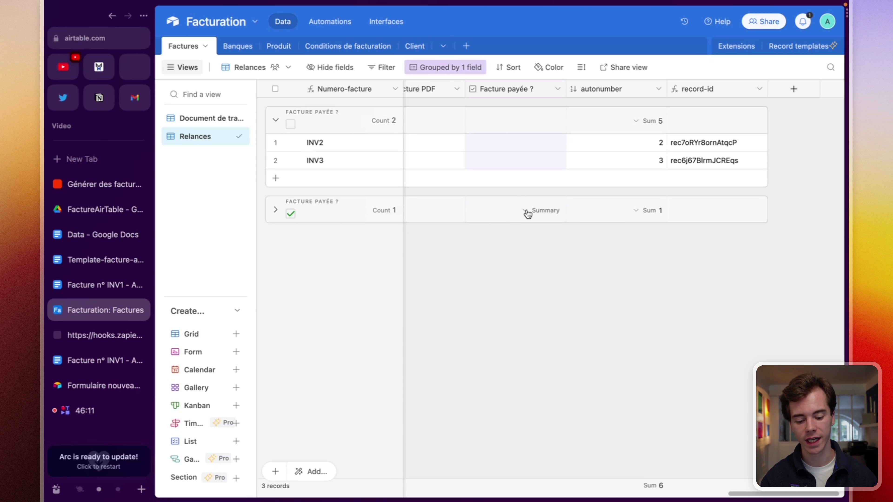
left_click(275, 210)
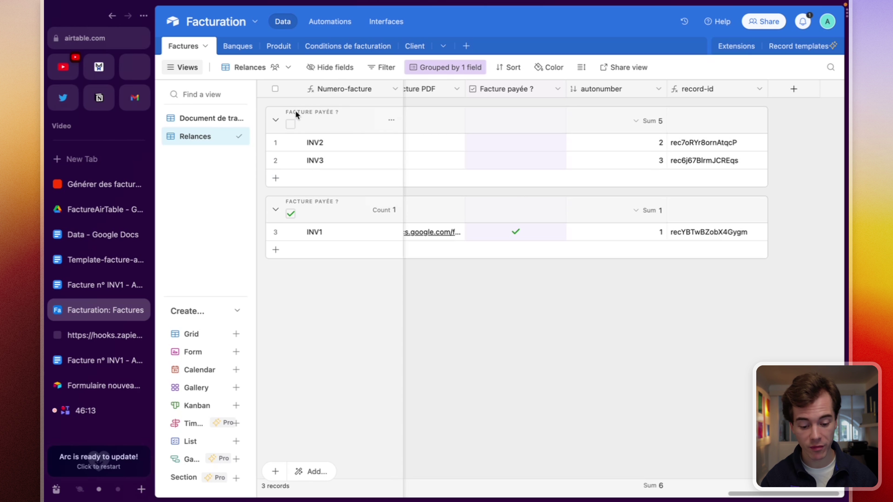
Step: Add a filter condition on the date échéance field to the Relances view
left_click(376, 68)
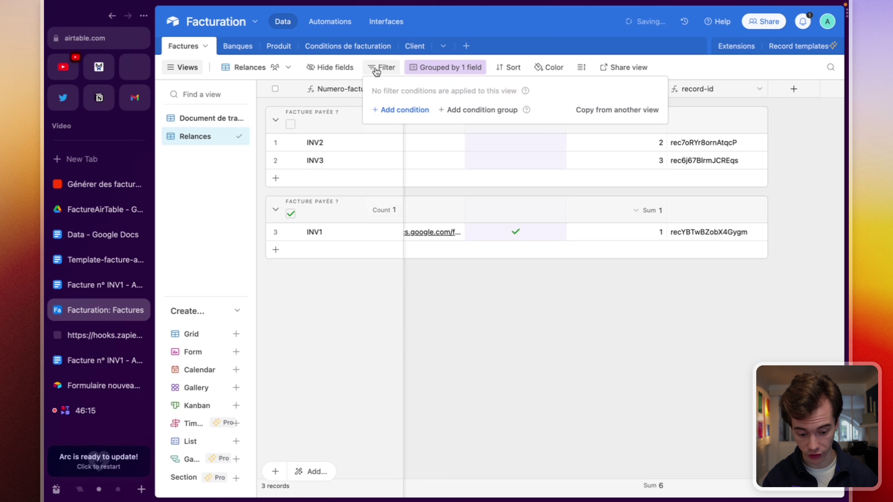
left_click(392, 109)
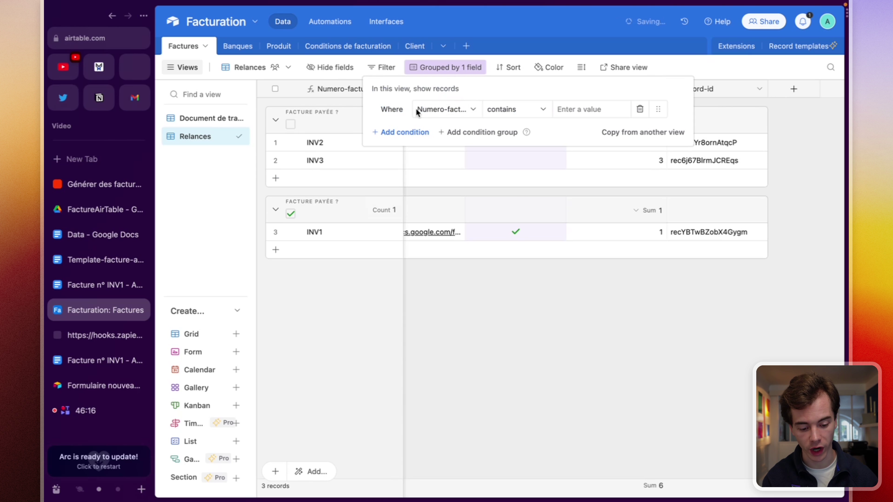
left_click(456, 117)
type("date")
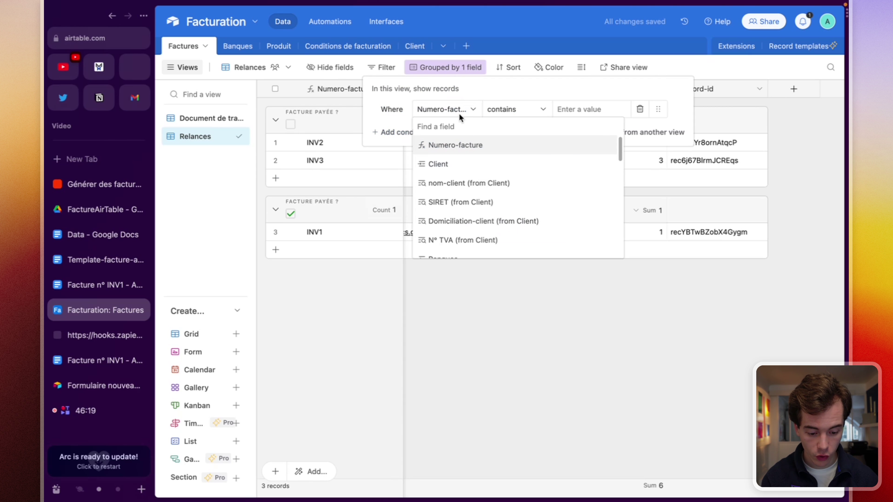
left_click(454, 164)
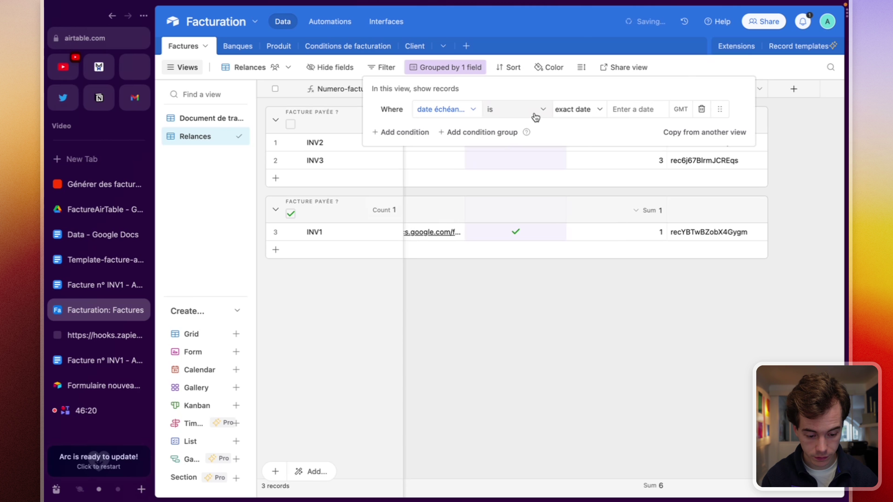
Step: Set the date échéance filter condition to is before today
left_click(575, 109)
scroll(596, 172, "up", 5)
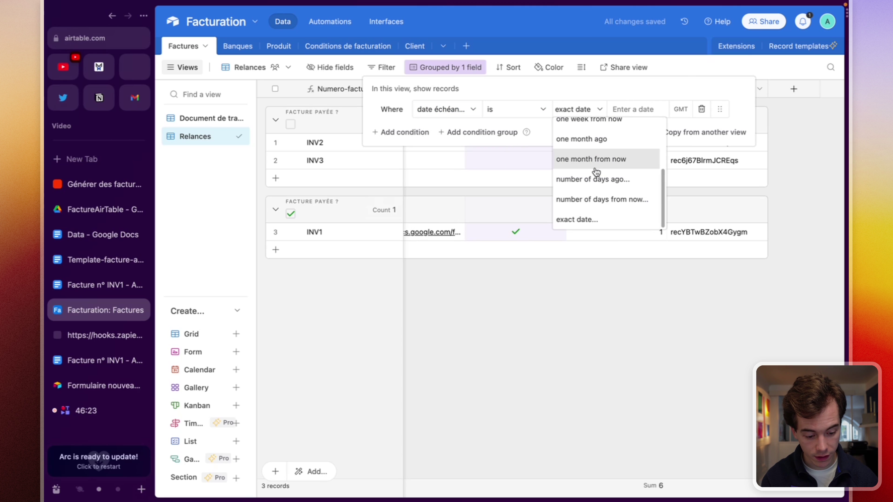
scroll(596, 173, "up", 1)
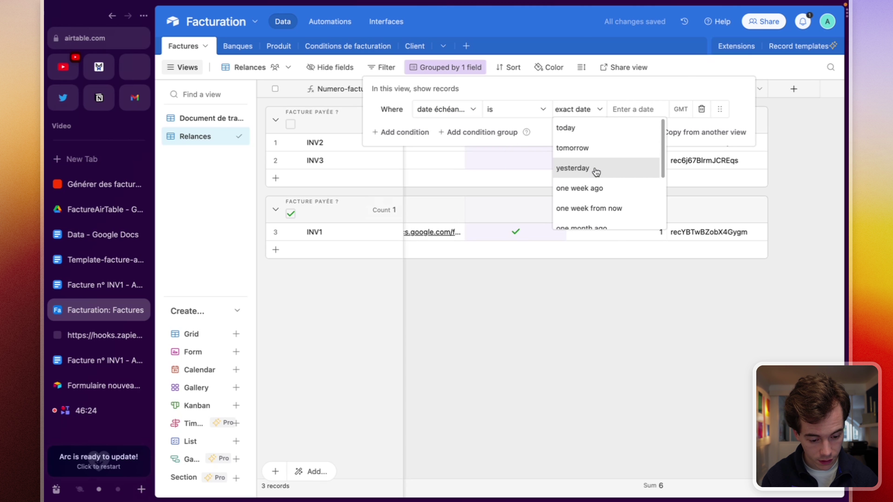
left_click(499, 107)
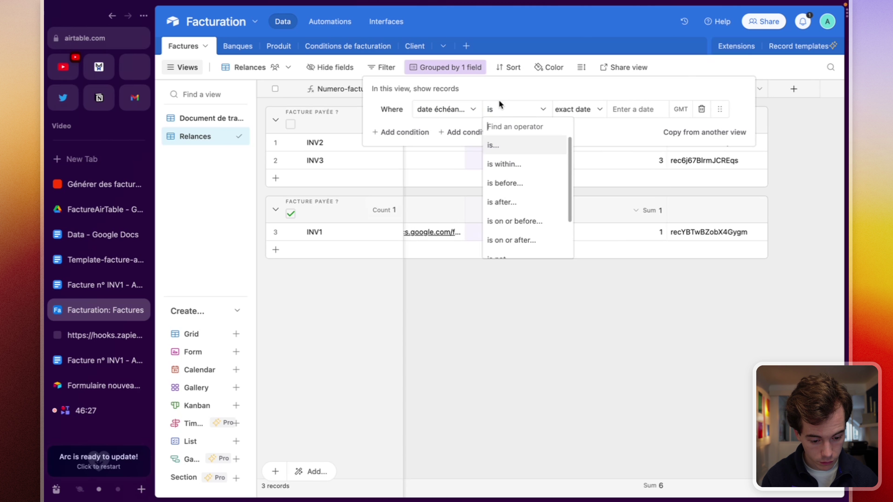
left_click(532, 184)
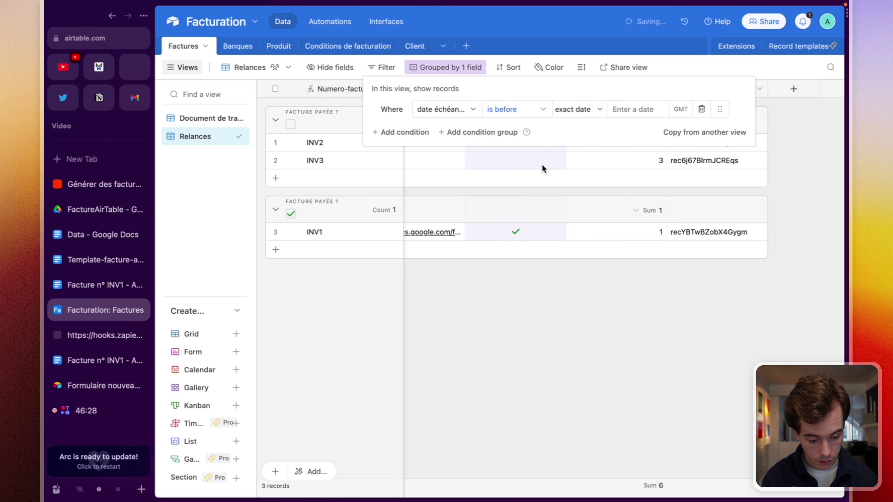
left_click(586, 112)
scroll(612, 147, "up", 5)
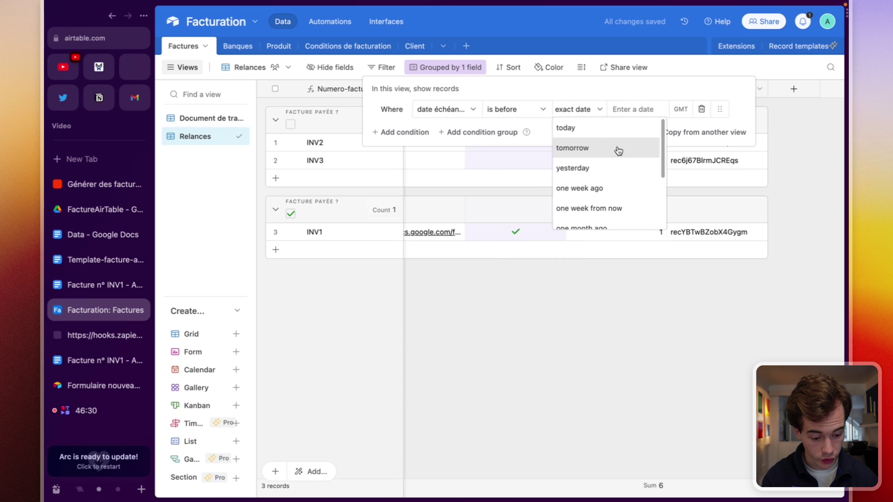
left_click(603, 135)
left_click(600, 207)
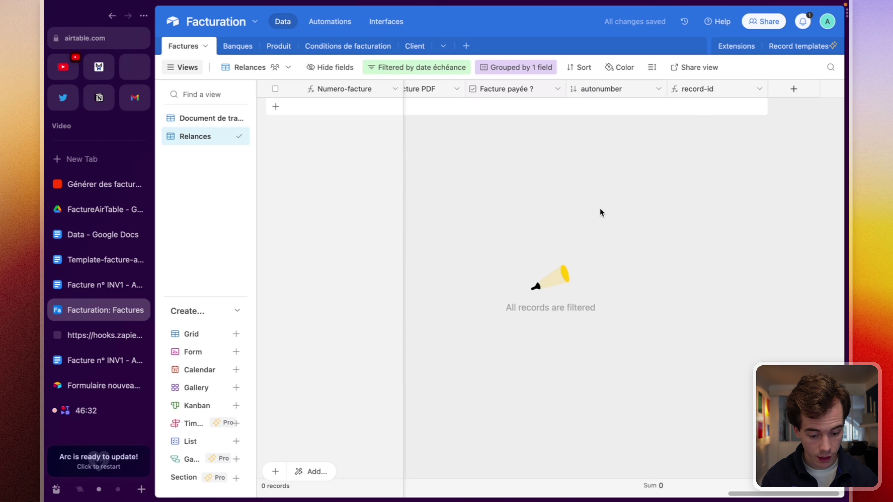
Step: Look through the date columns in Relances, then check the invoices' date échéance values in the Document de travail view
scroll(408, 185, "left", 10)
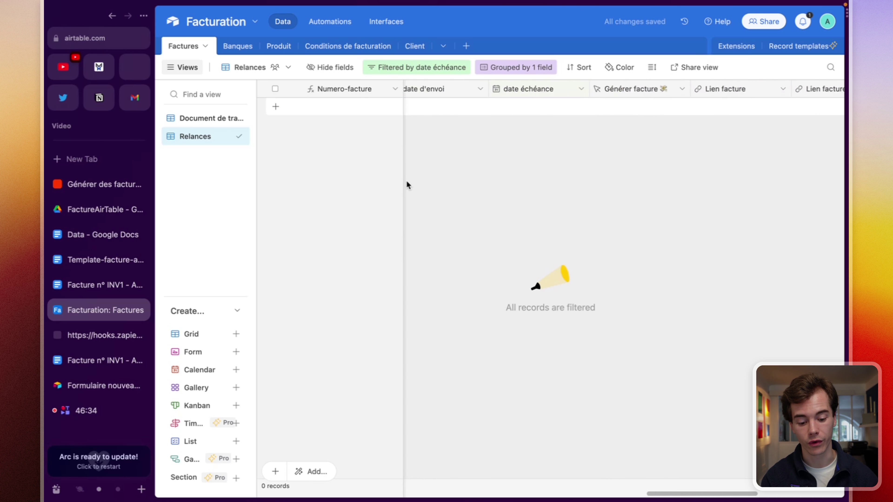
scroll(407, 185, "left", 5)
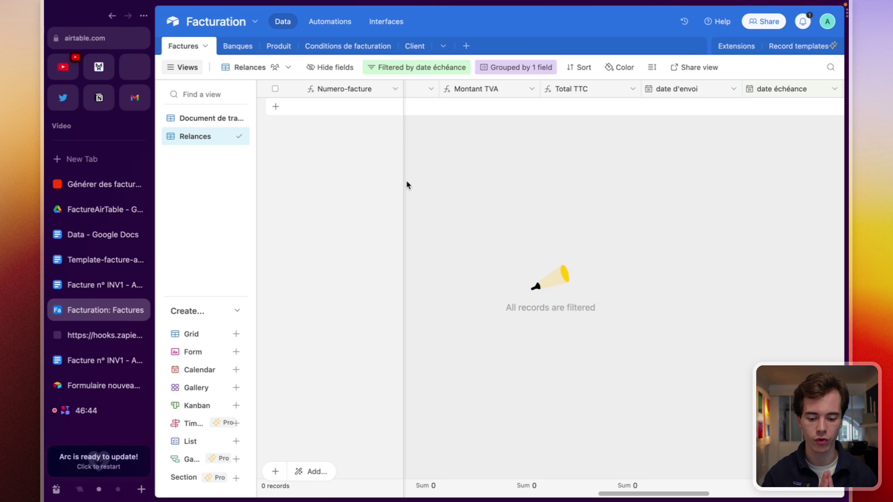
left_click(191, 118)
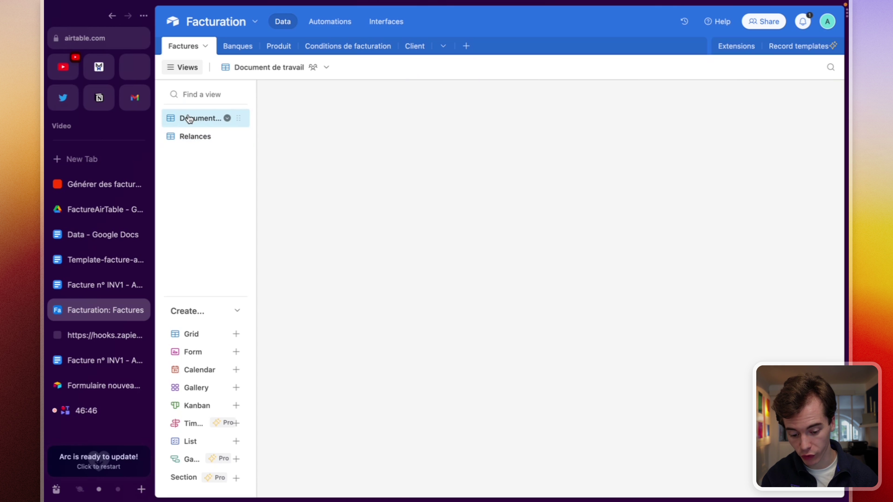
scroll(598, 149, "left", 10)
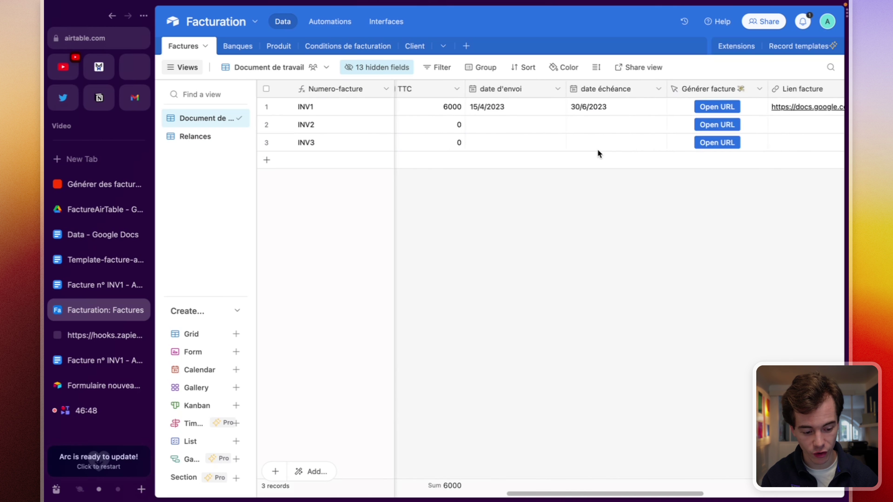
Step: Link invoice INV2 to the client Antoine Corp 2 and the bank Boursorama
left_click(414, 125)
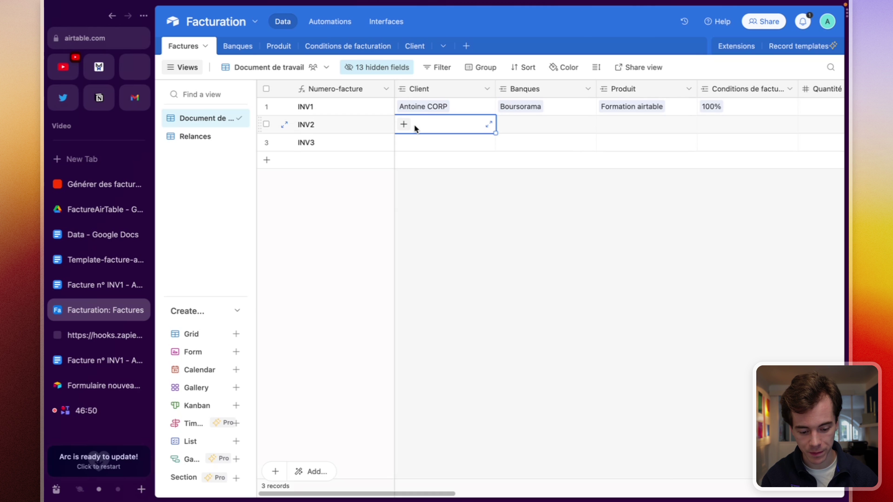
left_click(403, 124)
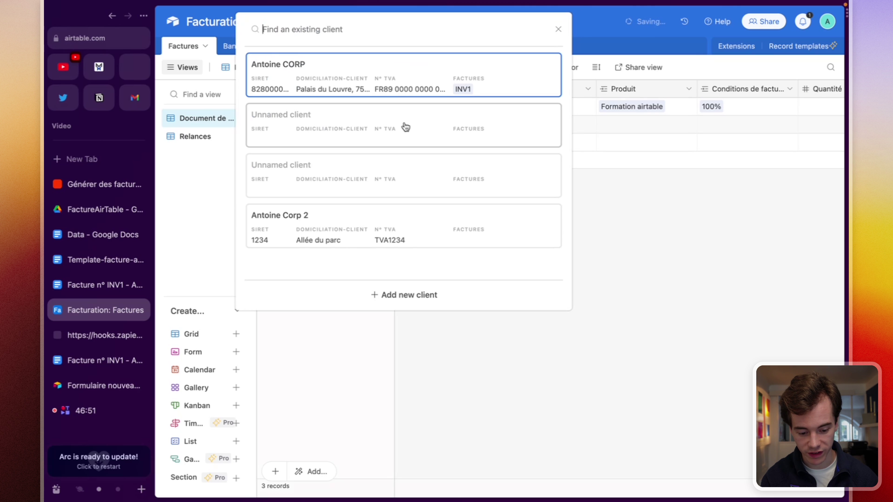
left_click(352, 225)
left_click(529, 122)
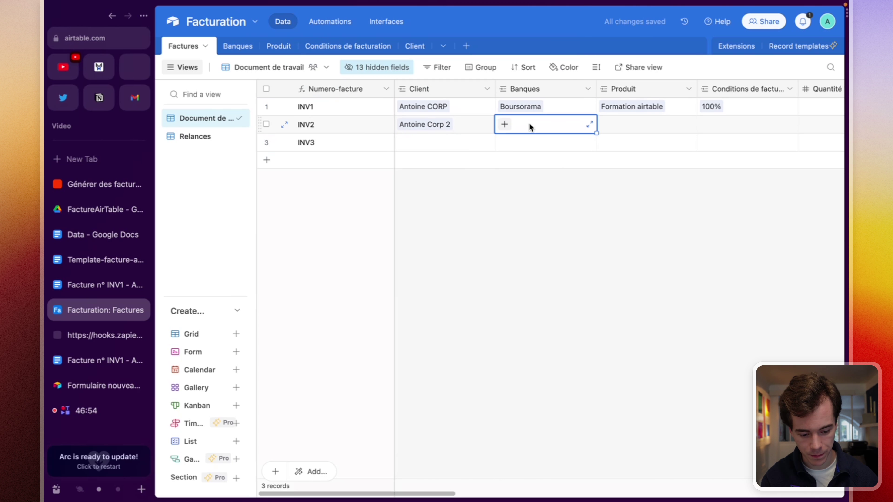
left_click(507, 124)
left_click(432, 76)
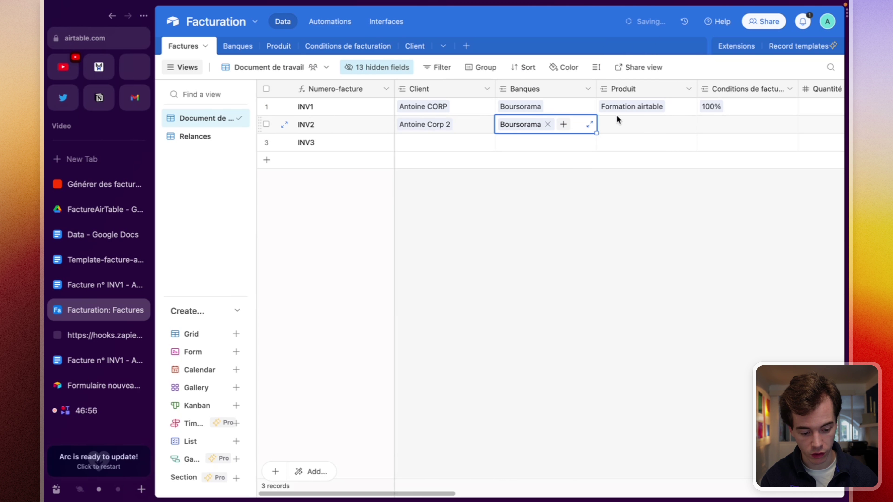
Step: Link INV2 to the product Formation airtable and the 100% billing condition
left_click(626, 126)
left_click(480, 88)
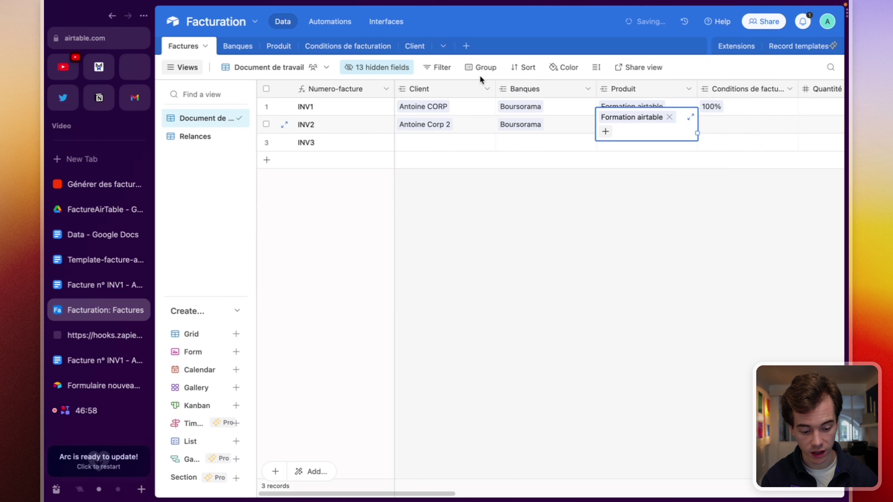
left_click(723, 125)
left_click(707, 125)
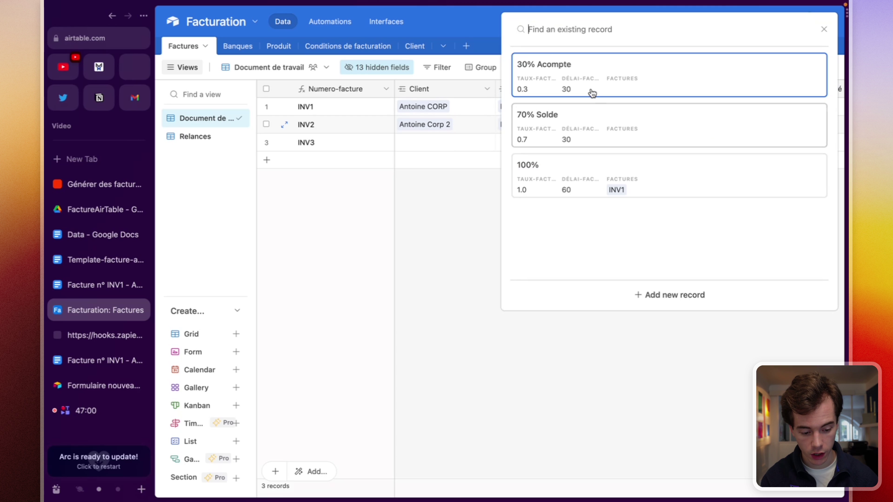
left_click(579, 168)
Step: Set INV2's Quantité to 3
scroll(623, 225, "right", 5)
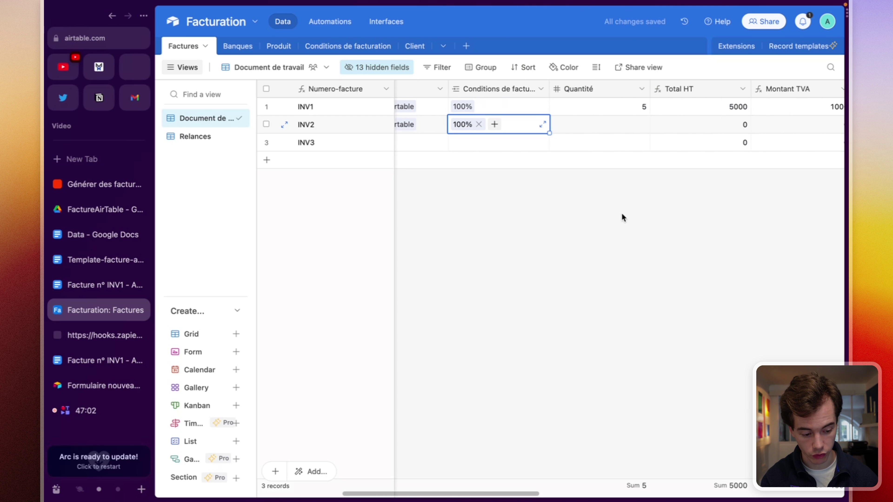
left_click(643, 129)
type("3")
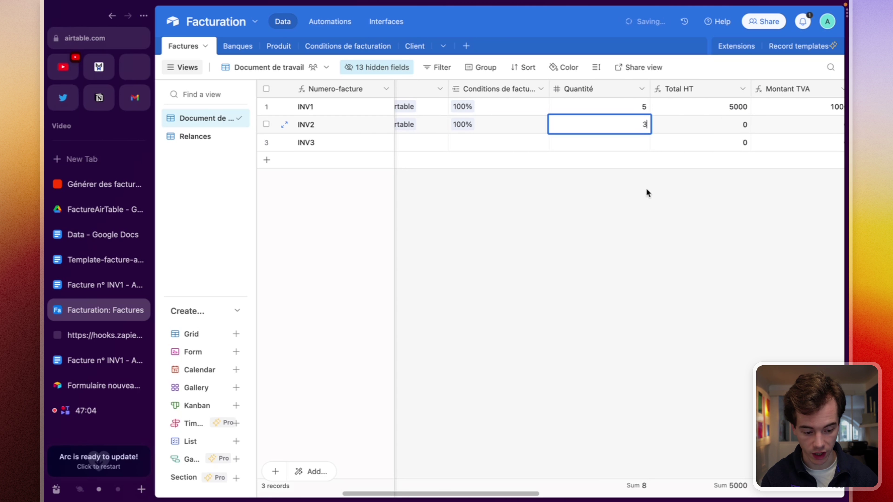
left_click(656, 229)
Step: Set INV2's date d'envoi to 9/4/2023 and its date échéance to 12/4/2023
scroll(656, 229, "right", 10)
scroll(656, 231, "right", 2)
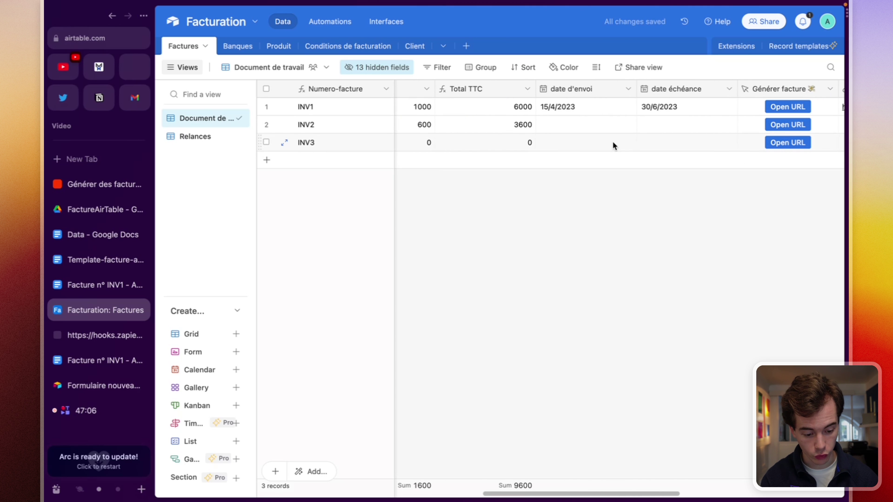
left_click(565, 125)
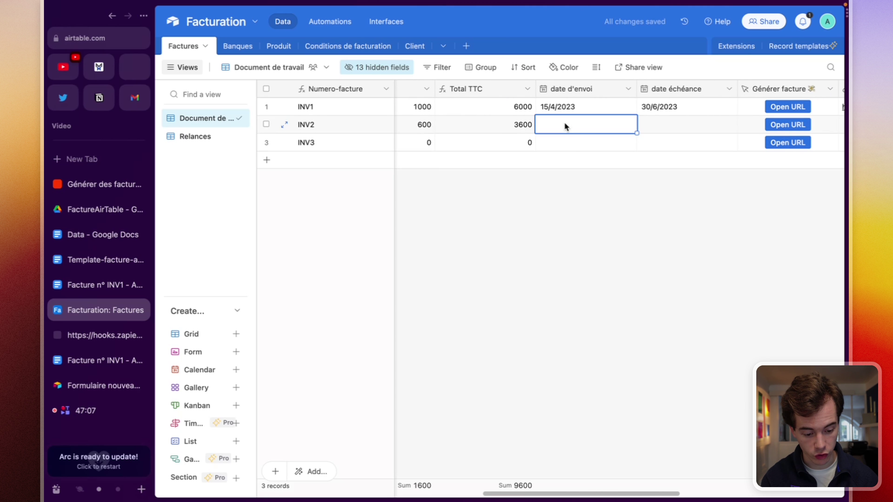
left_click(616, 124)
left_click(555, 208)
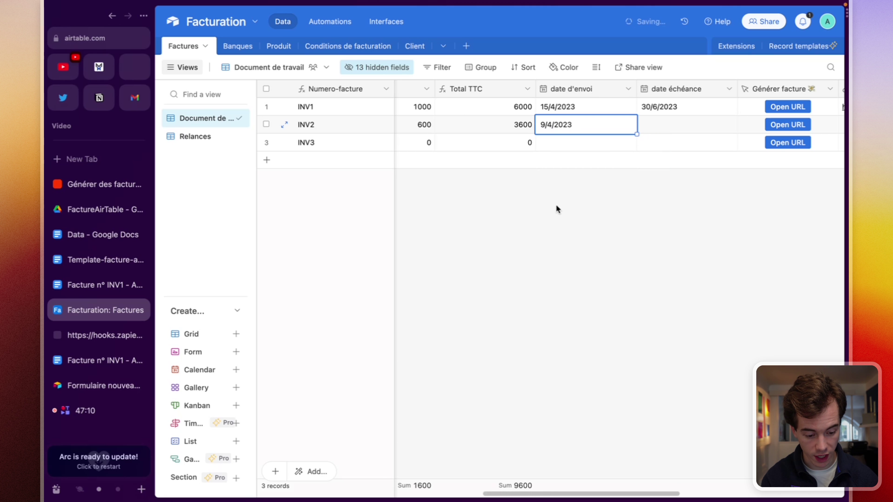
double_click(653, 123)
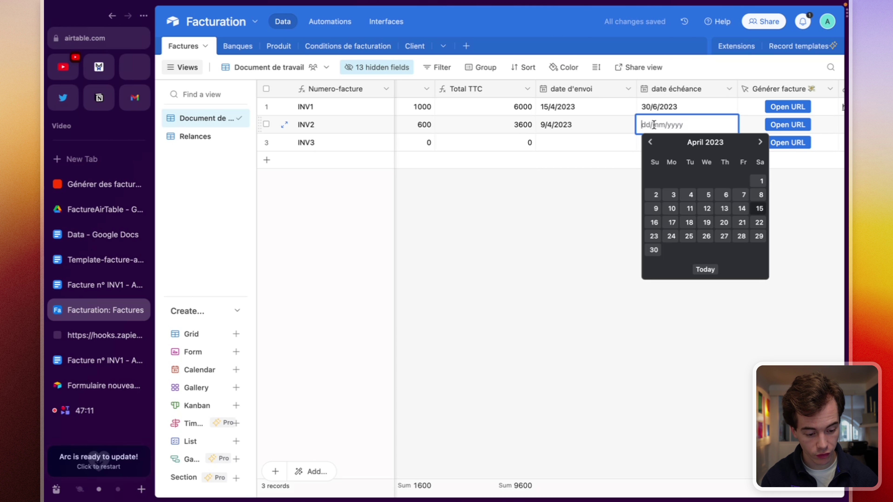
left_click(691, 209)
Step: Generate the invoice for INV2, then return to the Factures table and check its document and PDF links
scroll(701, 206, "right", 5)
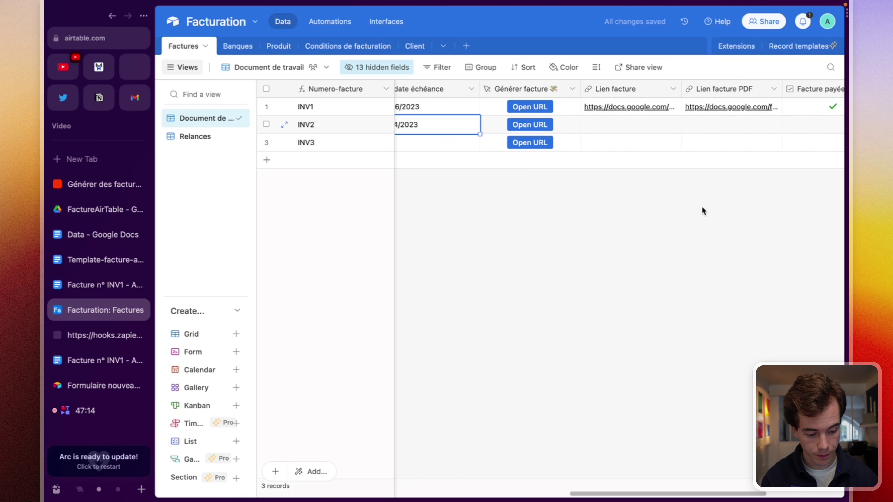
left_click(525, 126)
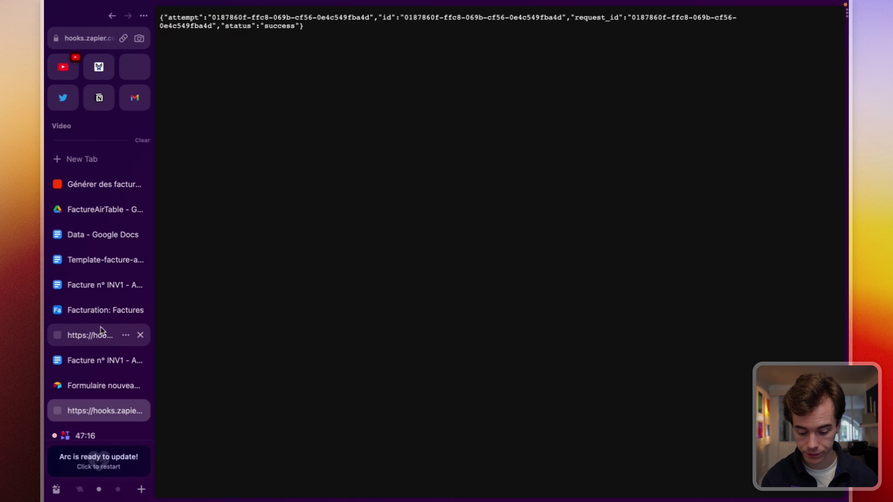
left_click(90, 312)
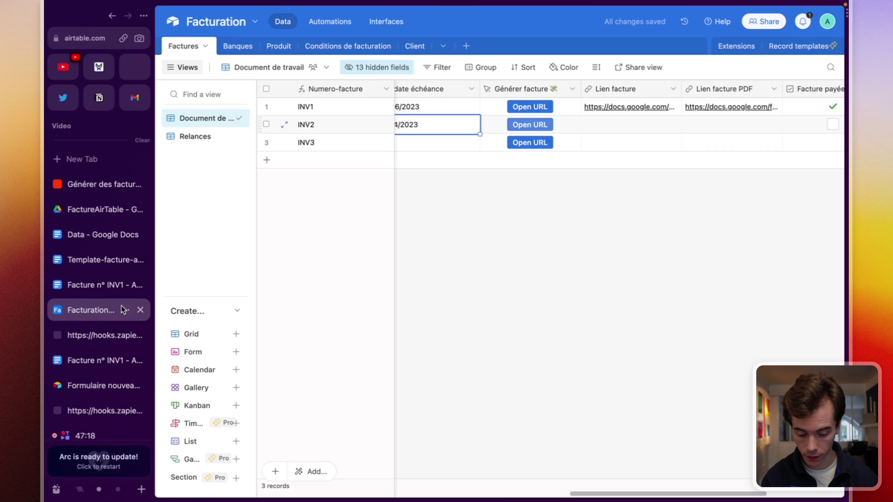
scroll(567, 224, "right", 3)
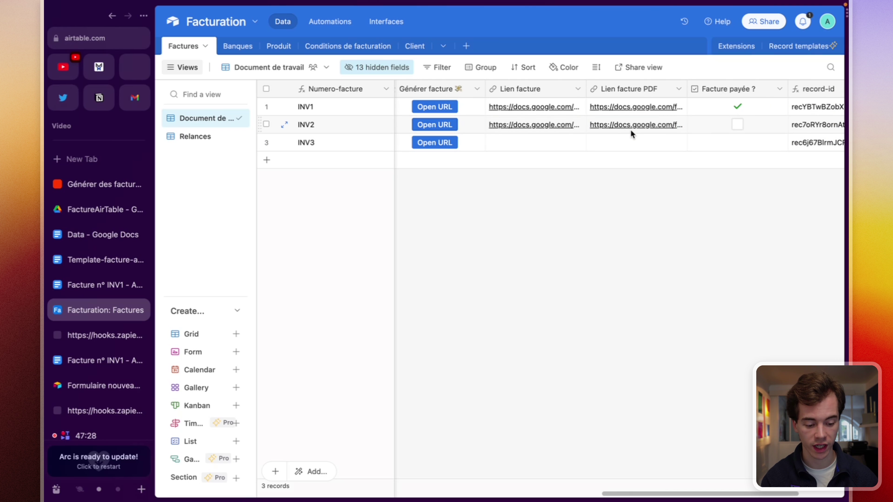
scroll(630, 133, "right", 3)
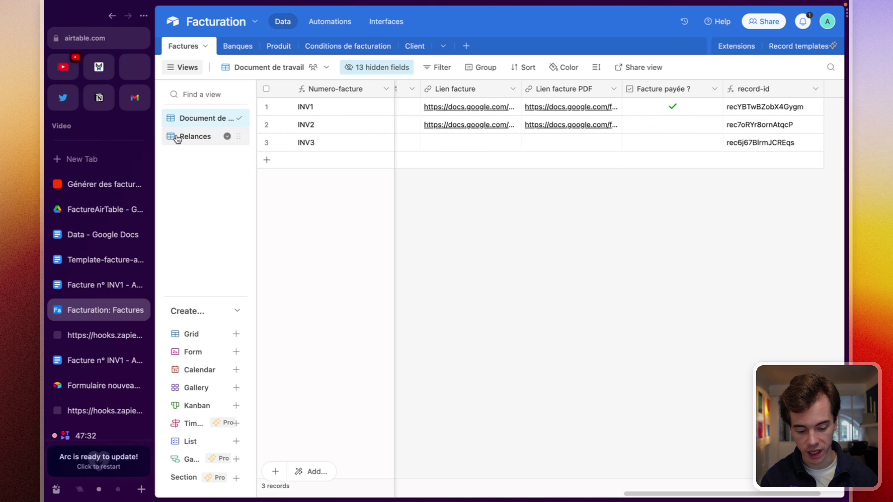
Step: Open the Relances view and examine INV2's due date, invoice links, payment status, client, product and amounts
left_click(183, 137)
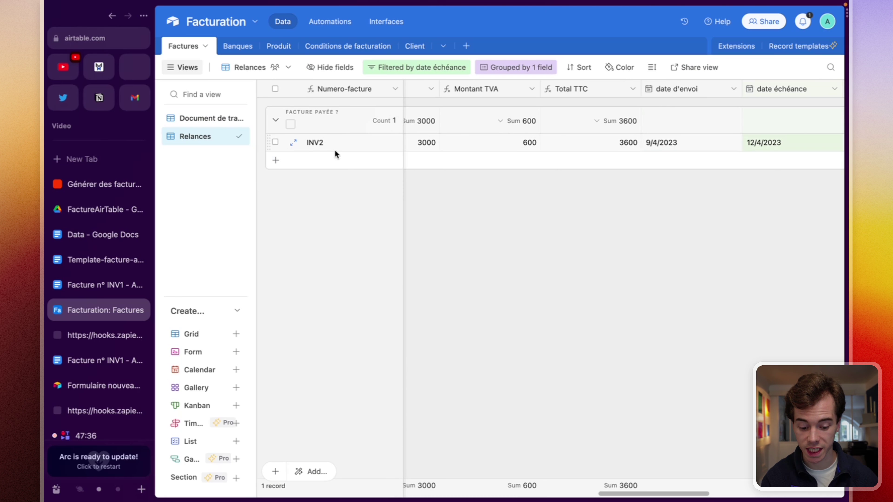
scroll(455, 153, "right", 5)
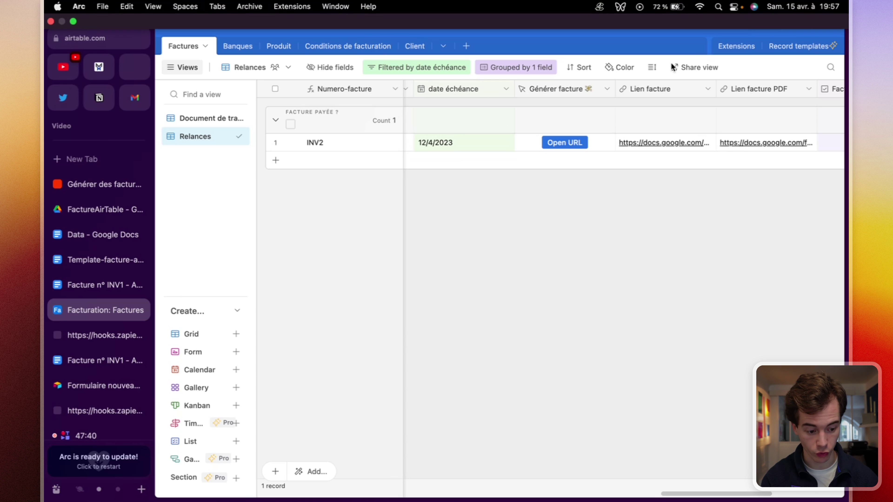
scroll(523, 193, "right", 3)
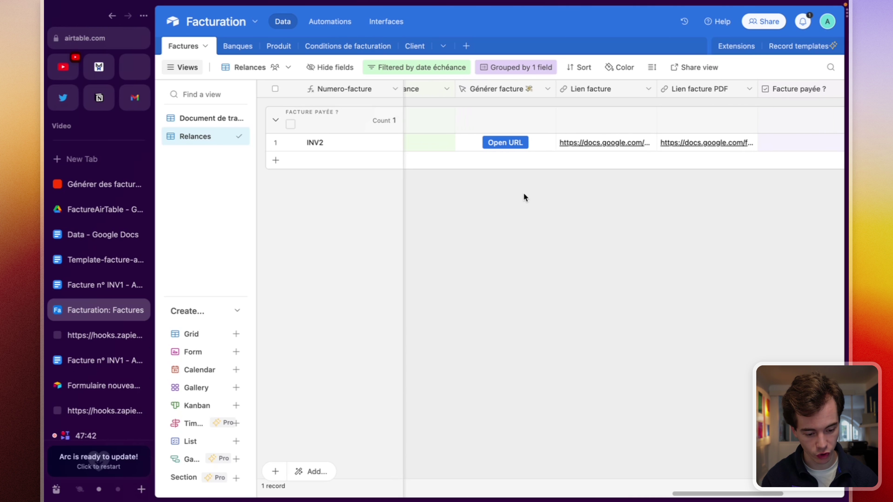
scroll(671, 157, "right", 5)
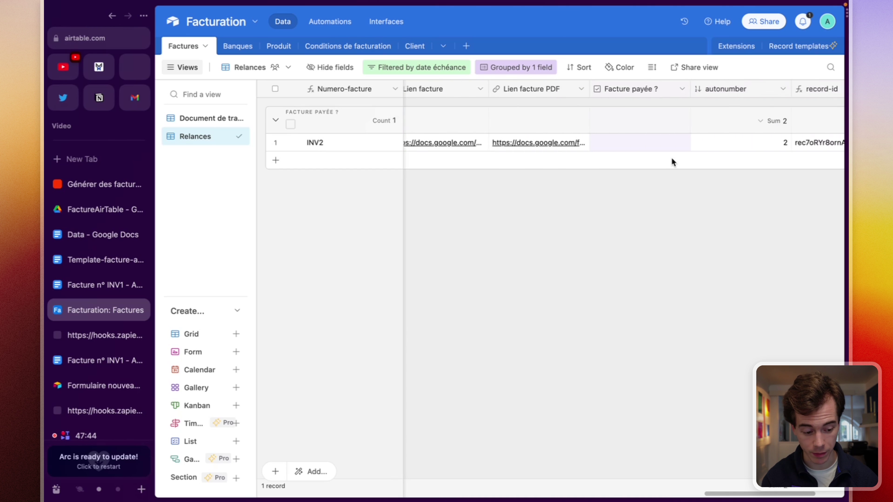
scroll(671, 157, "left", 15)
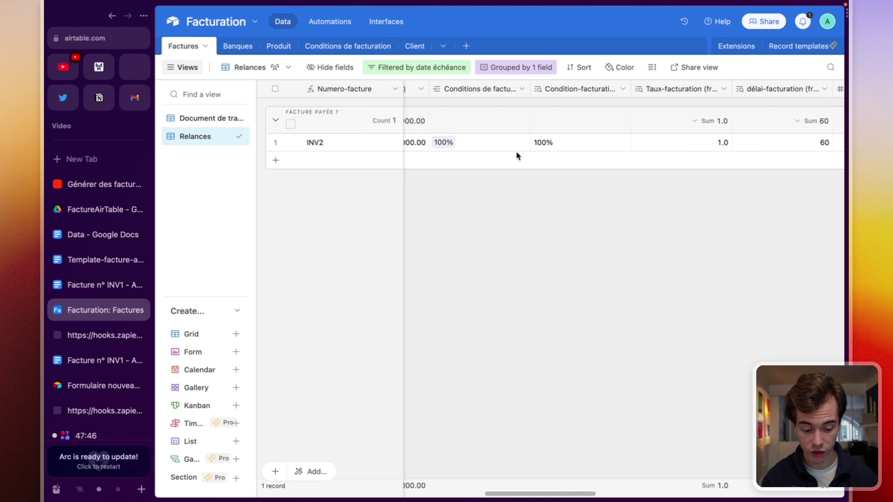
scroll(537, 157, "left", 10)
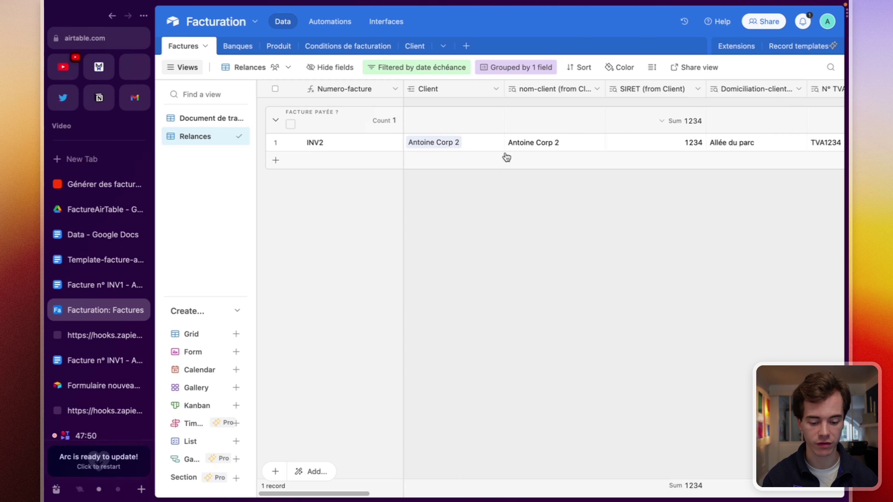
scroll(597, 166, "right", 10)
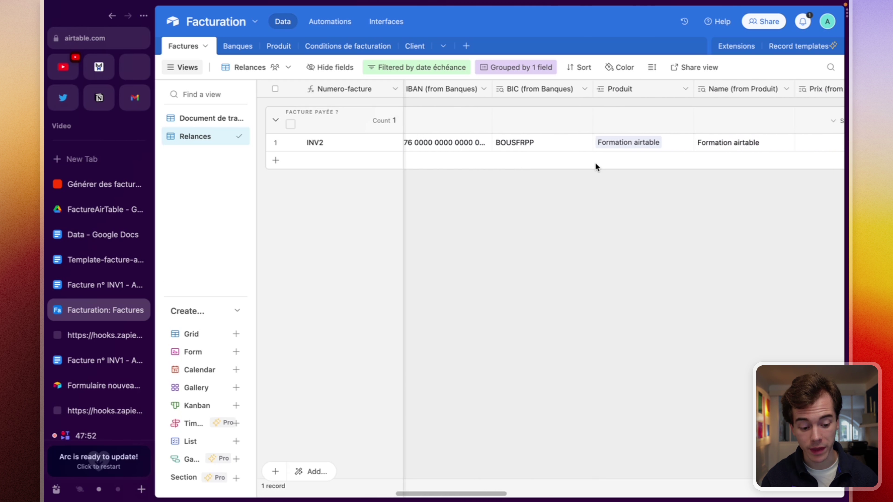
scroll(596, 166, "right", 10)
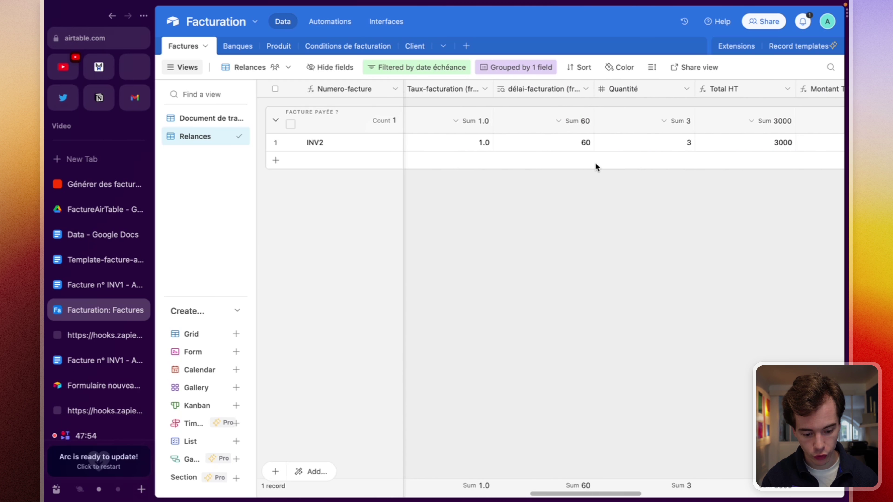
scroll(596, 166, "right", 5)
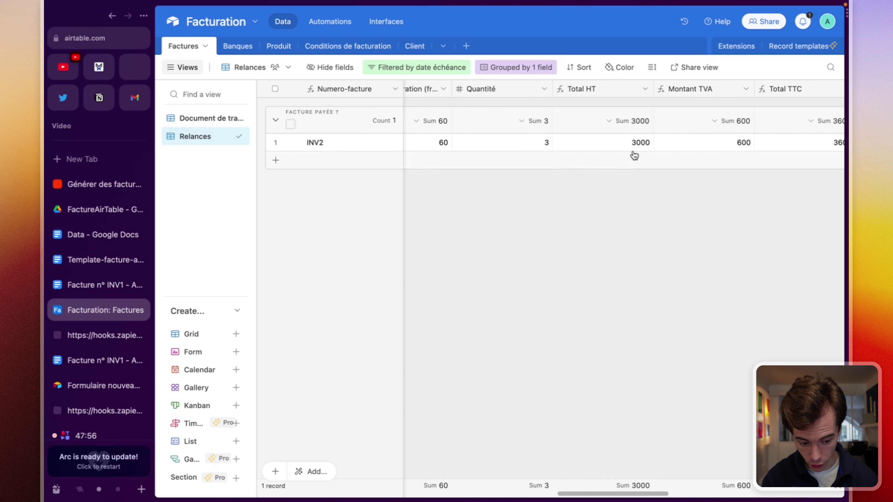
scroll(657, 138, "right", 5)
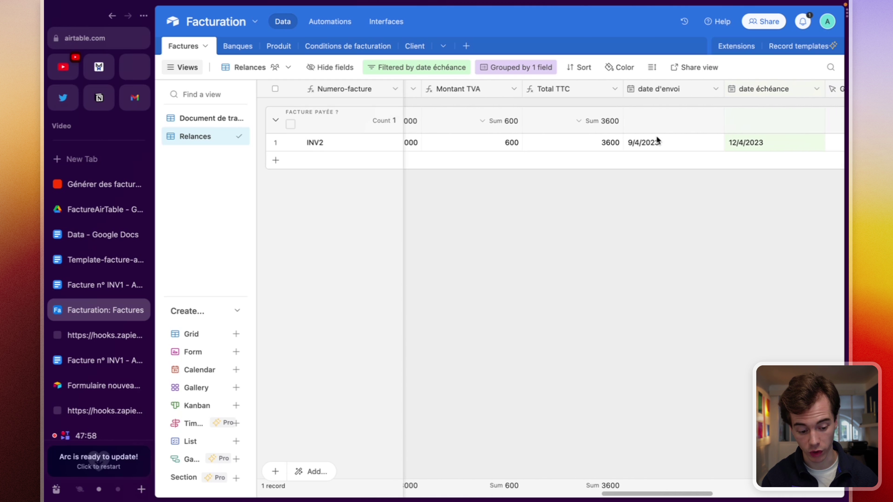